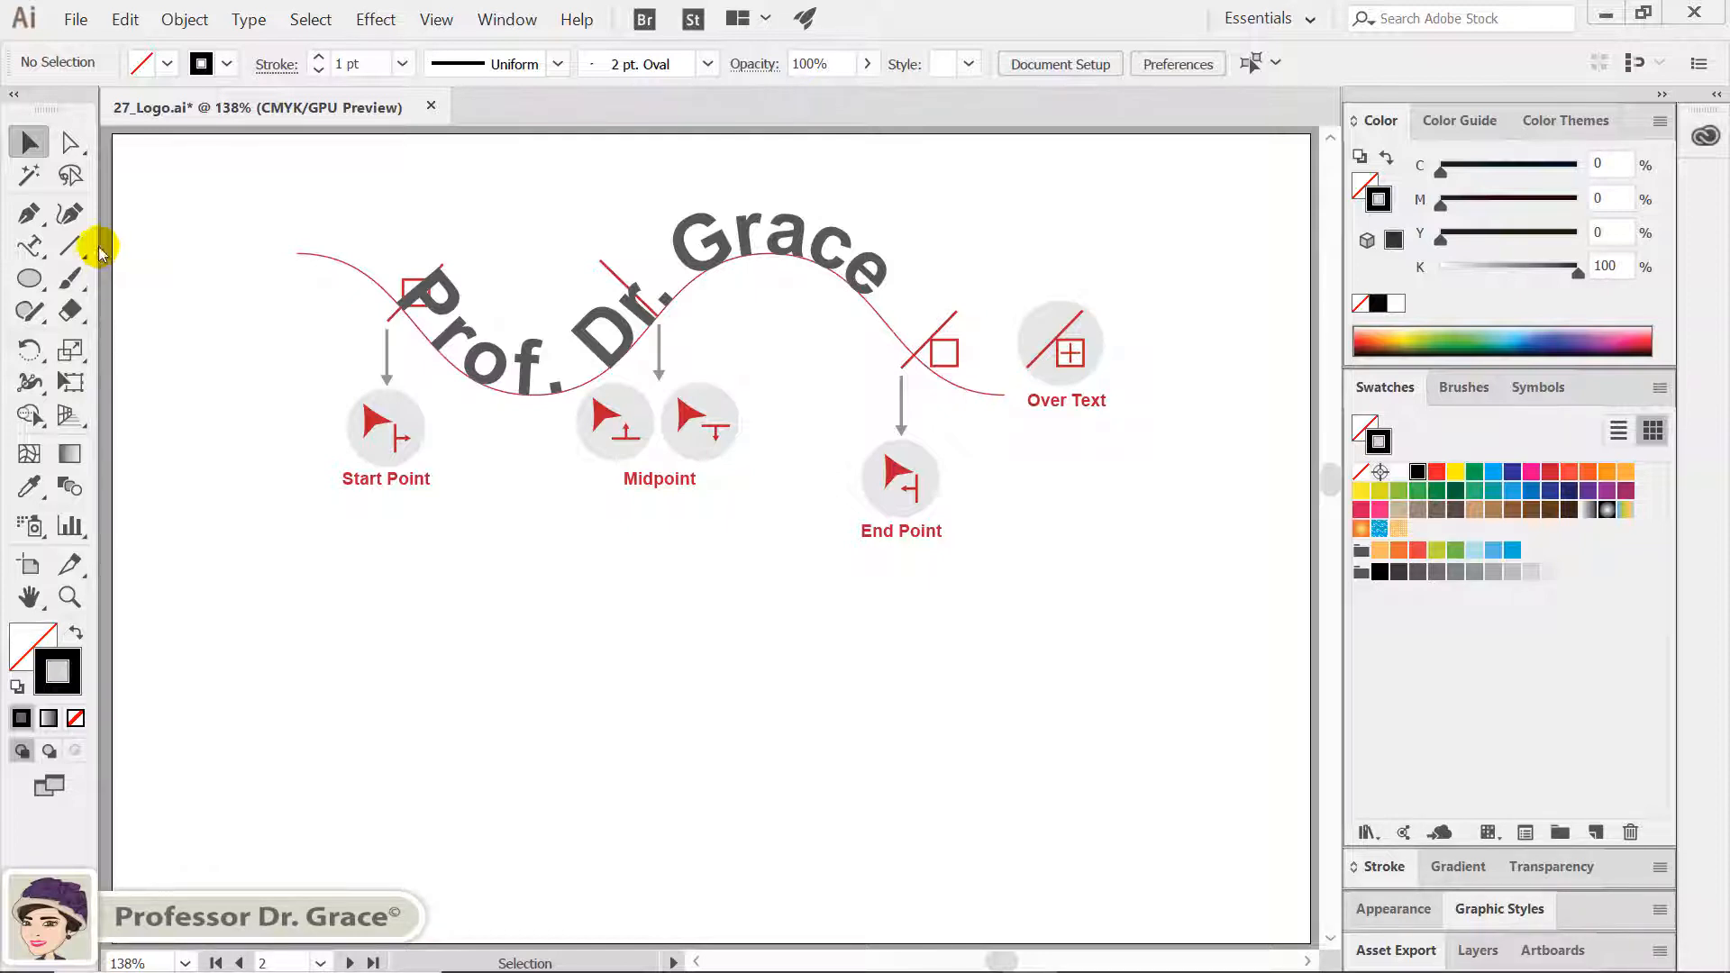
# Draw a straight horizontal line across the lower part of the artboard, below the End Point label
pyautogui.click(81, 248)
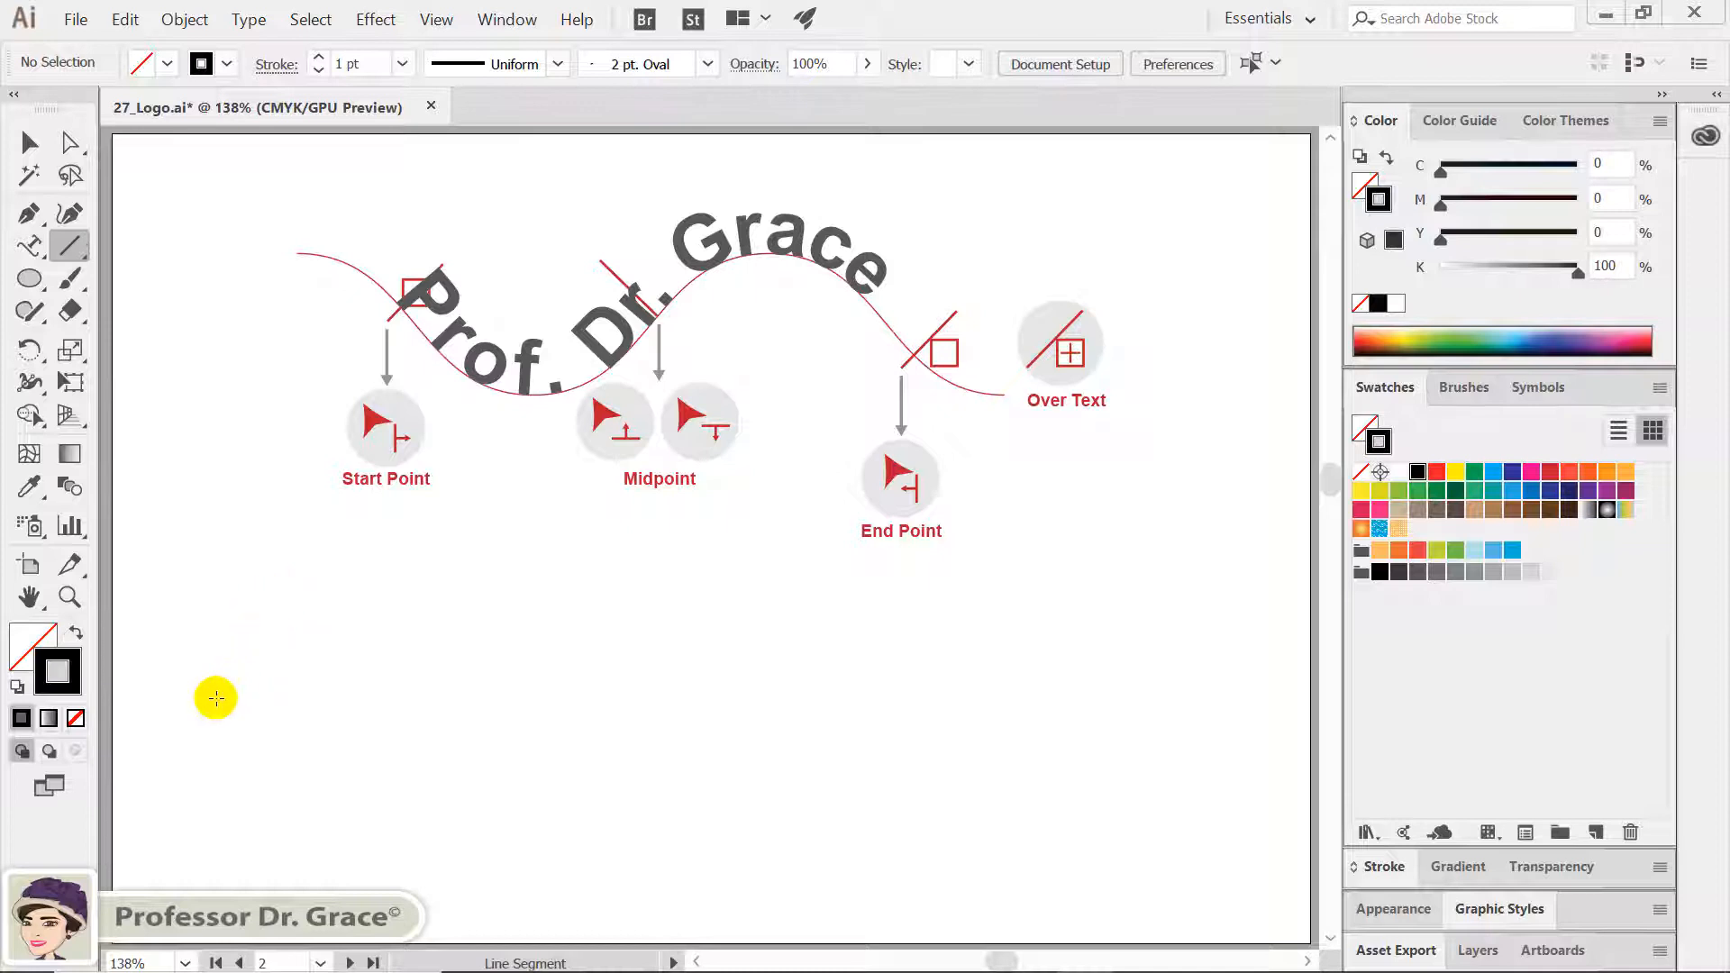
pyautogui.moveTo(185, 750); pyautogui.dragTo(1234, 836)
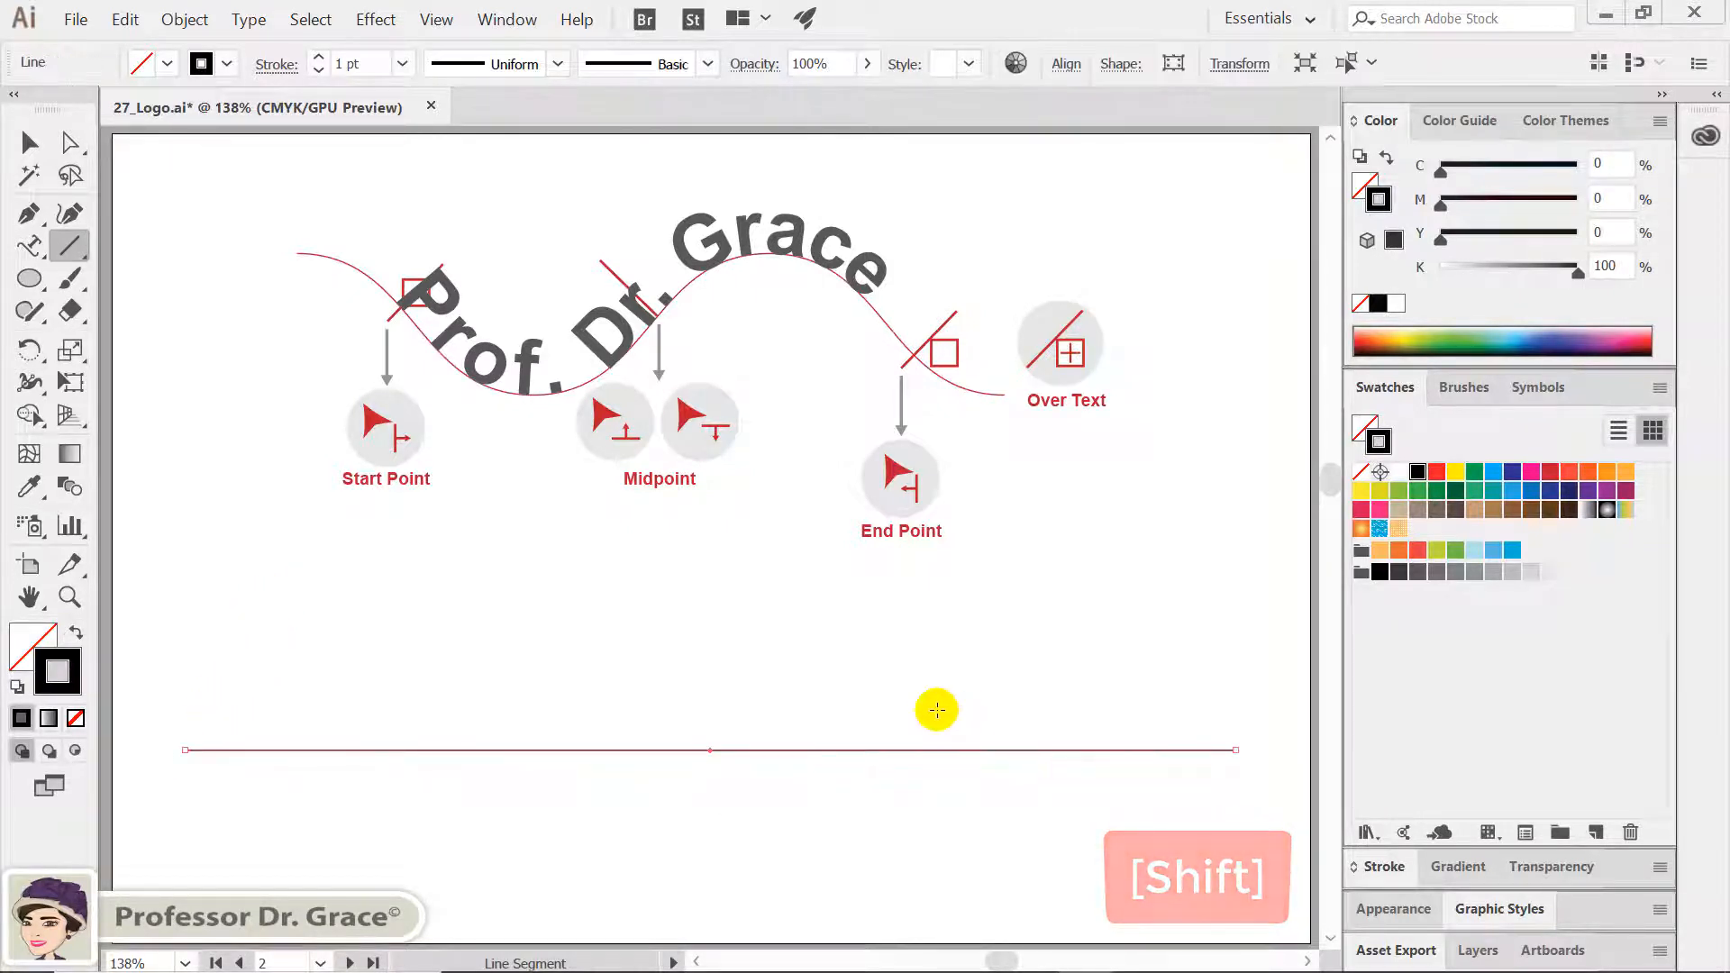
pyautogui.press('v')
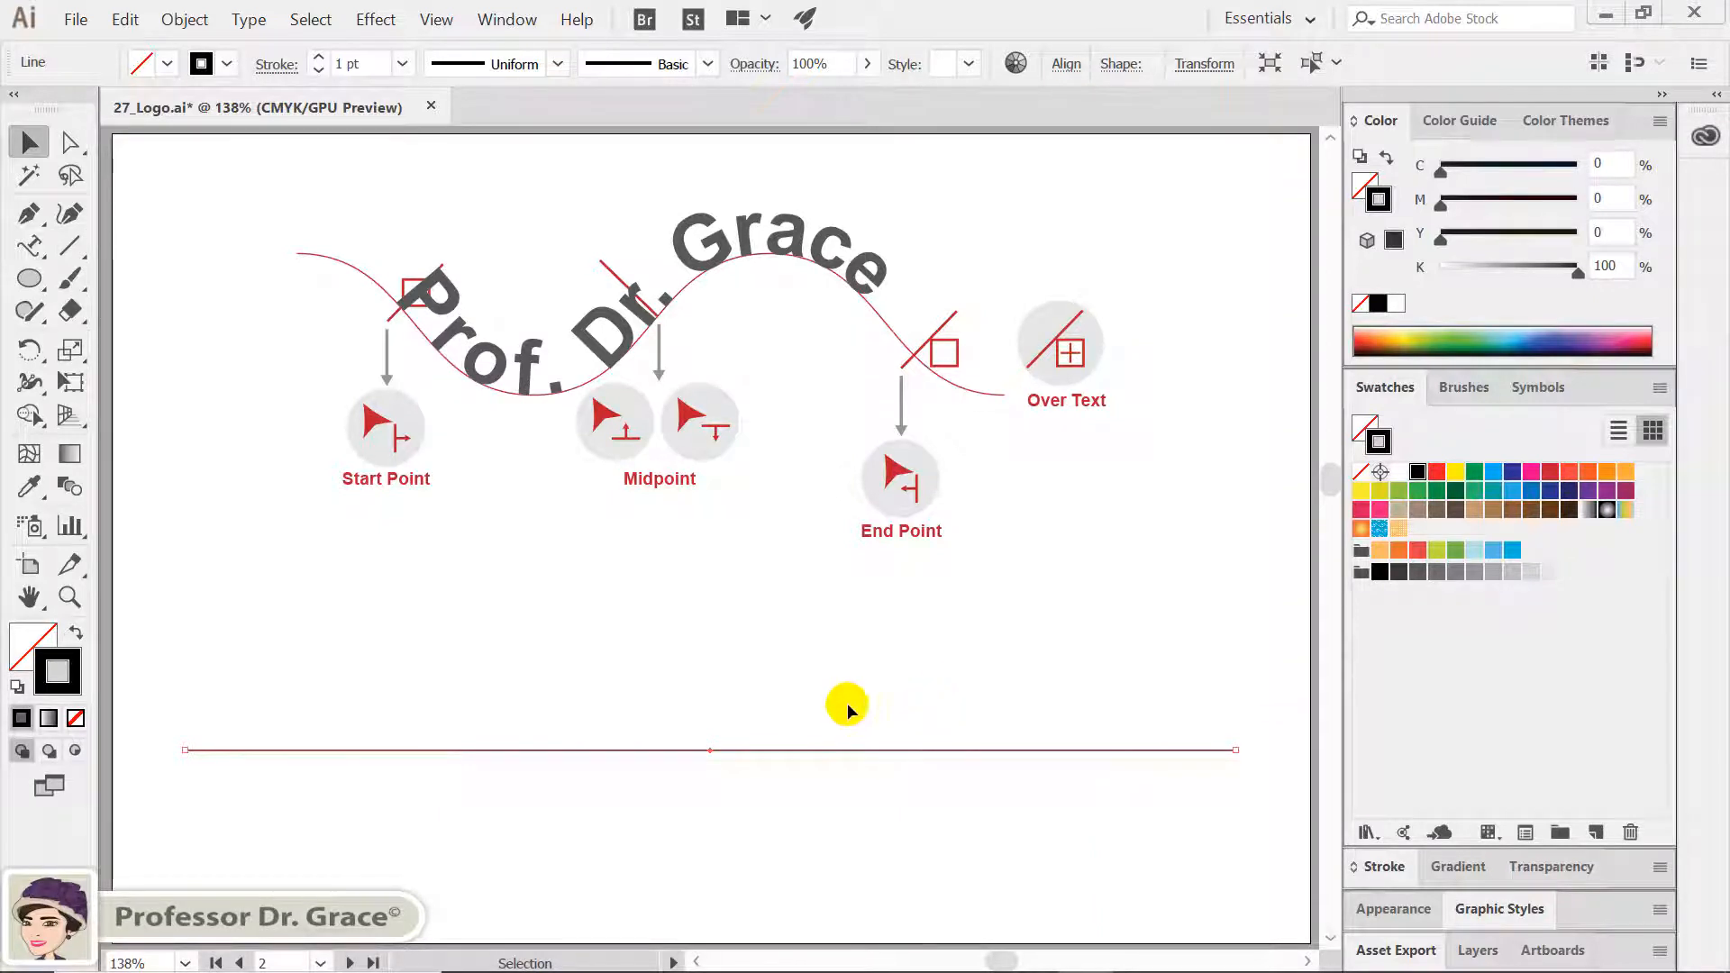
# Start a Zig Zag effect on the line with preview on, smooth points and relative sizing
pyautogui.click(375, 19)
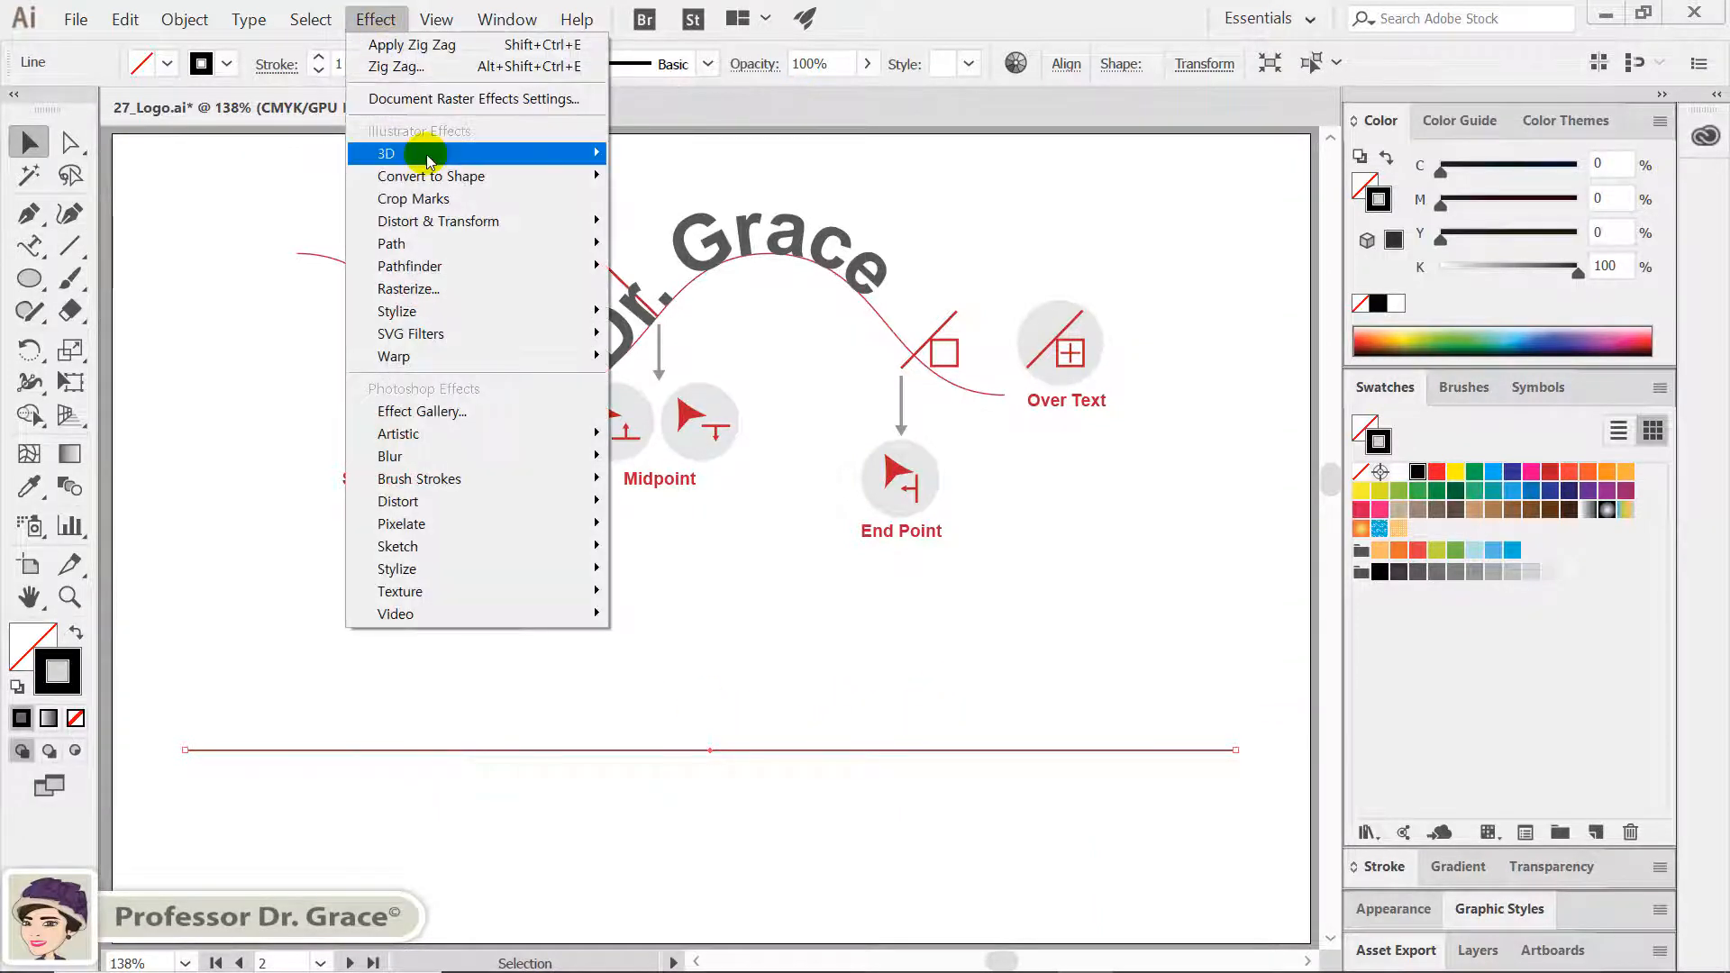
pyautogui.moveTo(449, 221)
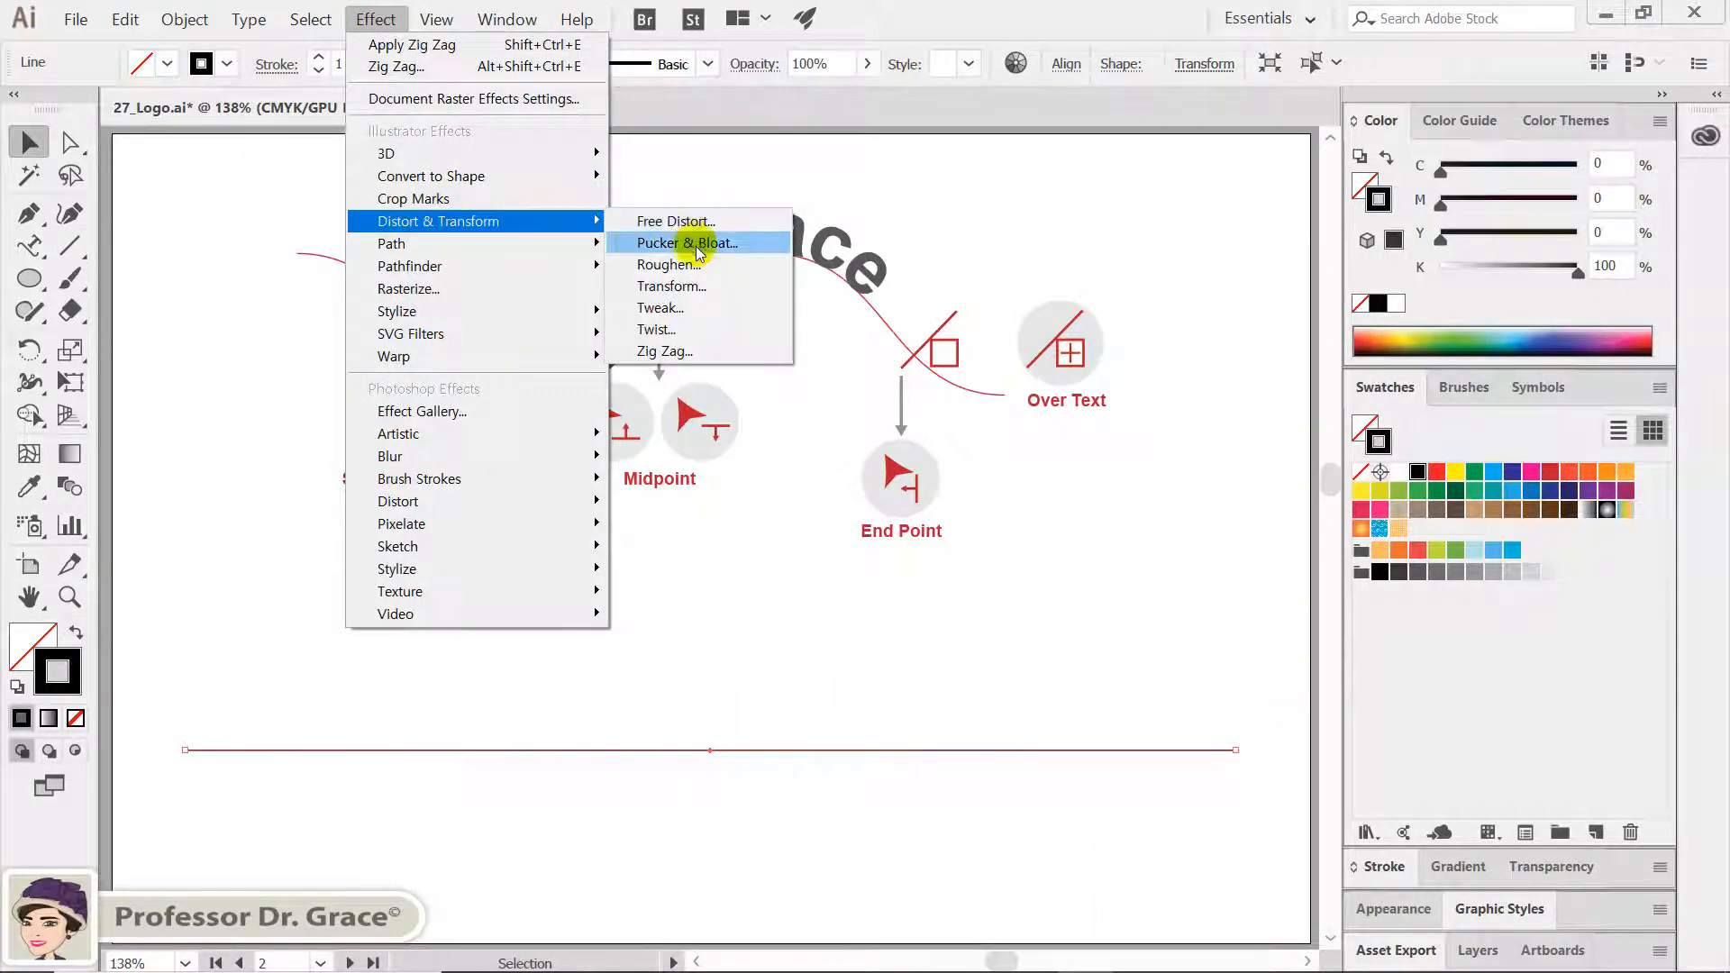
pyautogui.click(710, 352)
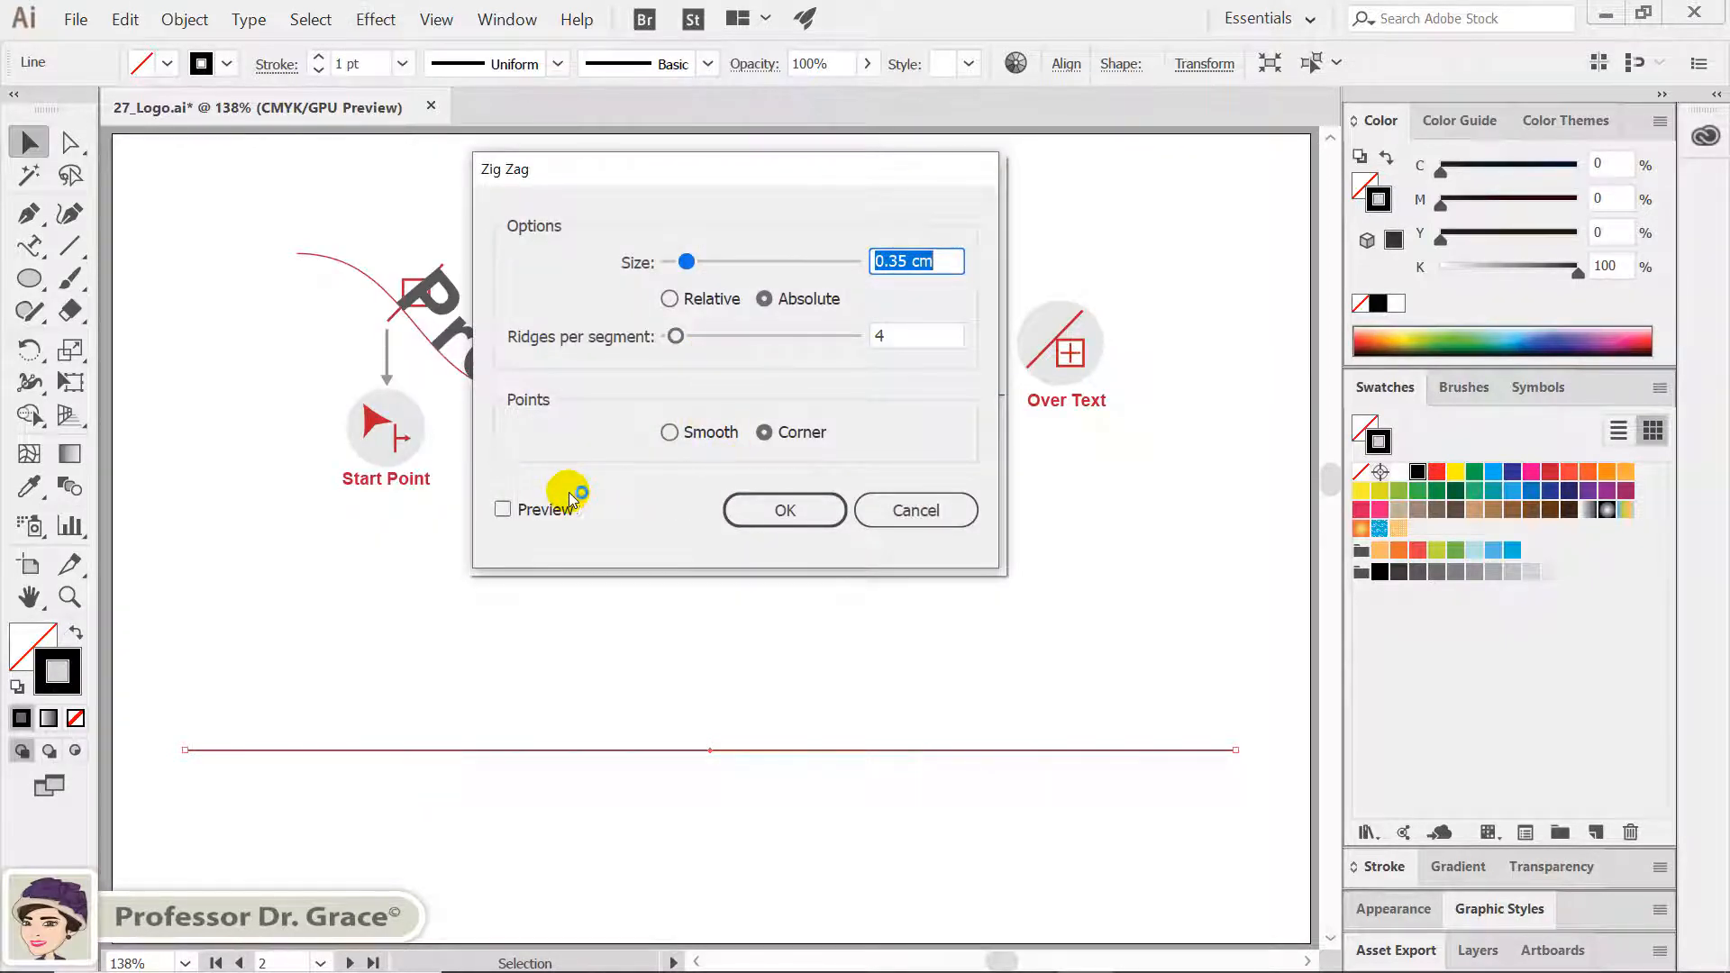
pyautogui.click(537, 510)
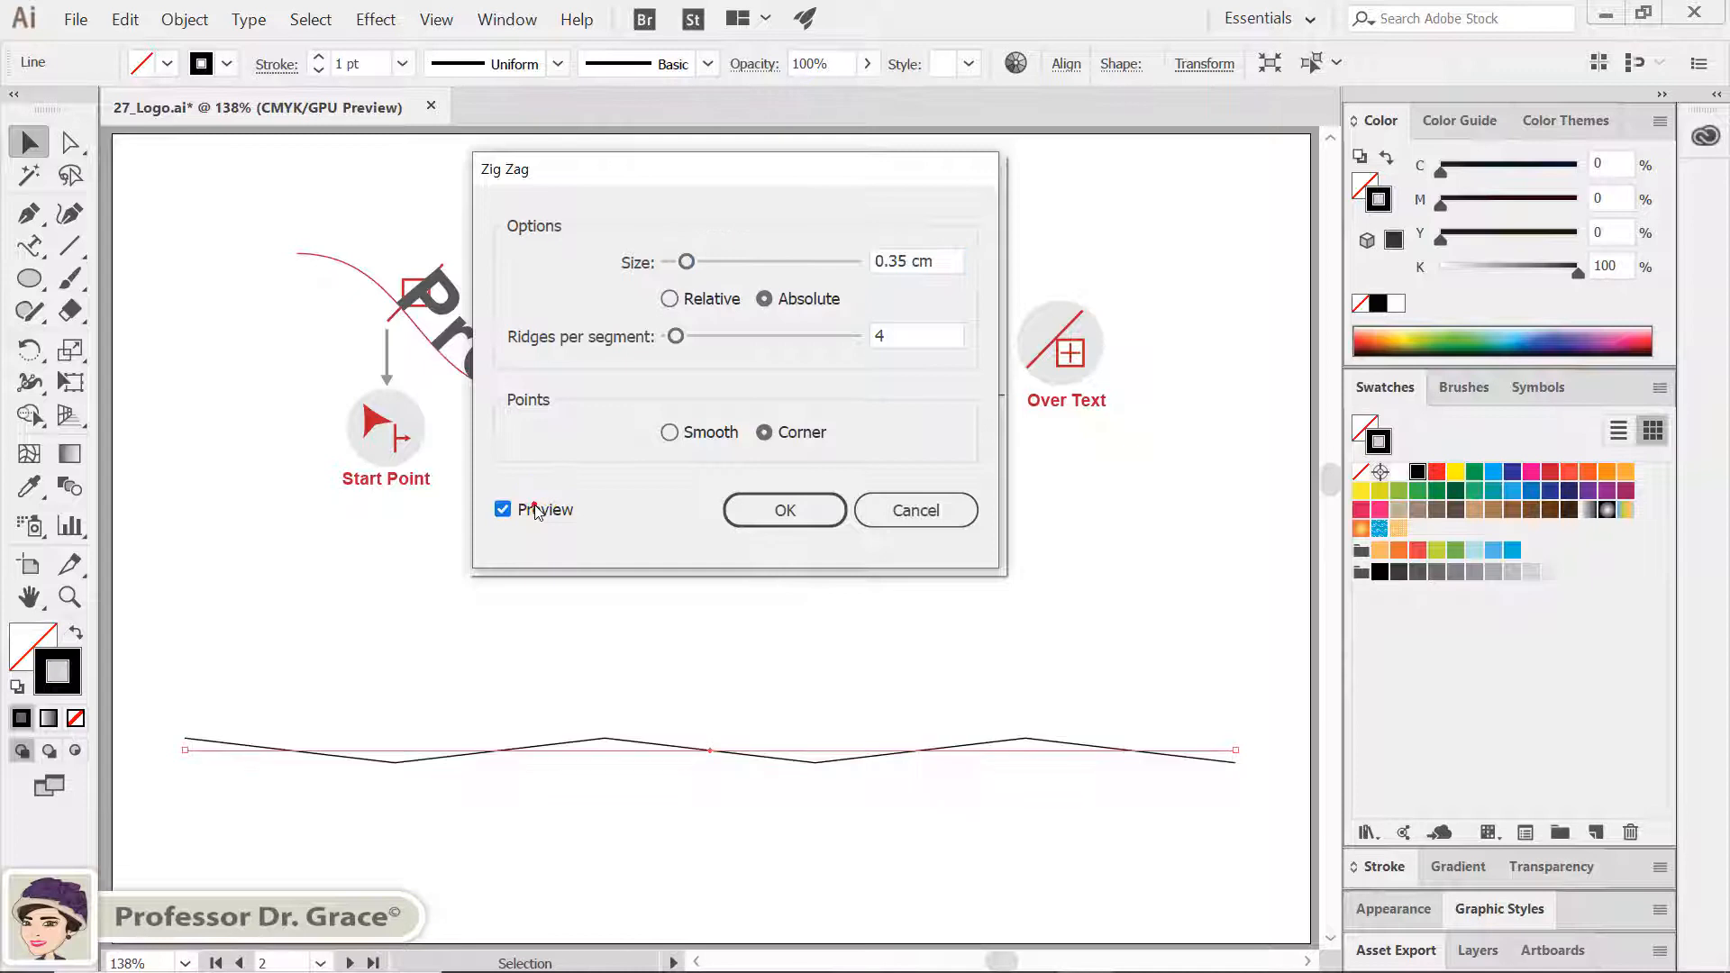
pyautogui.click(669, 432)
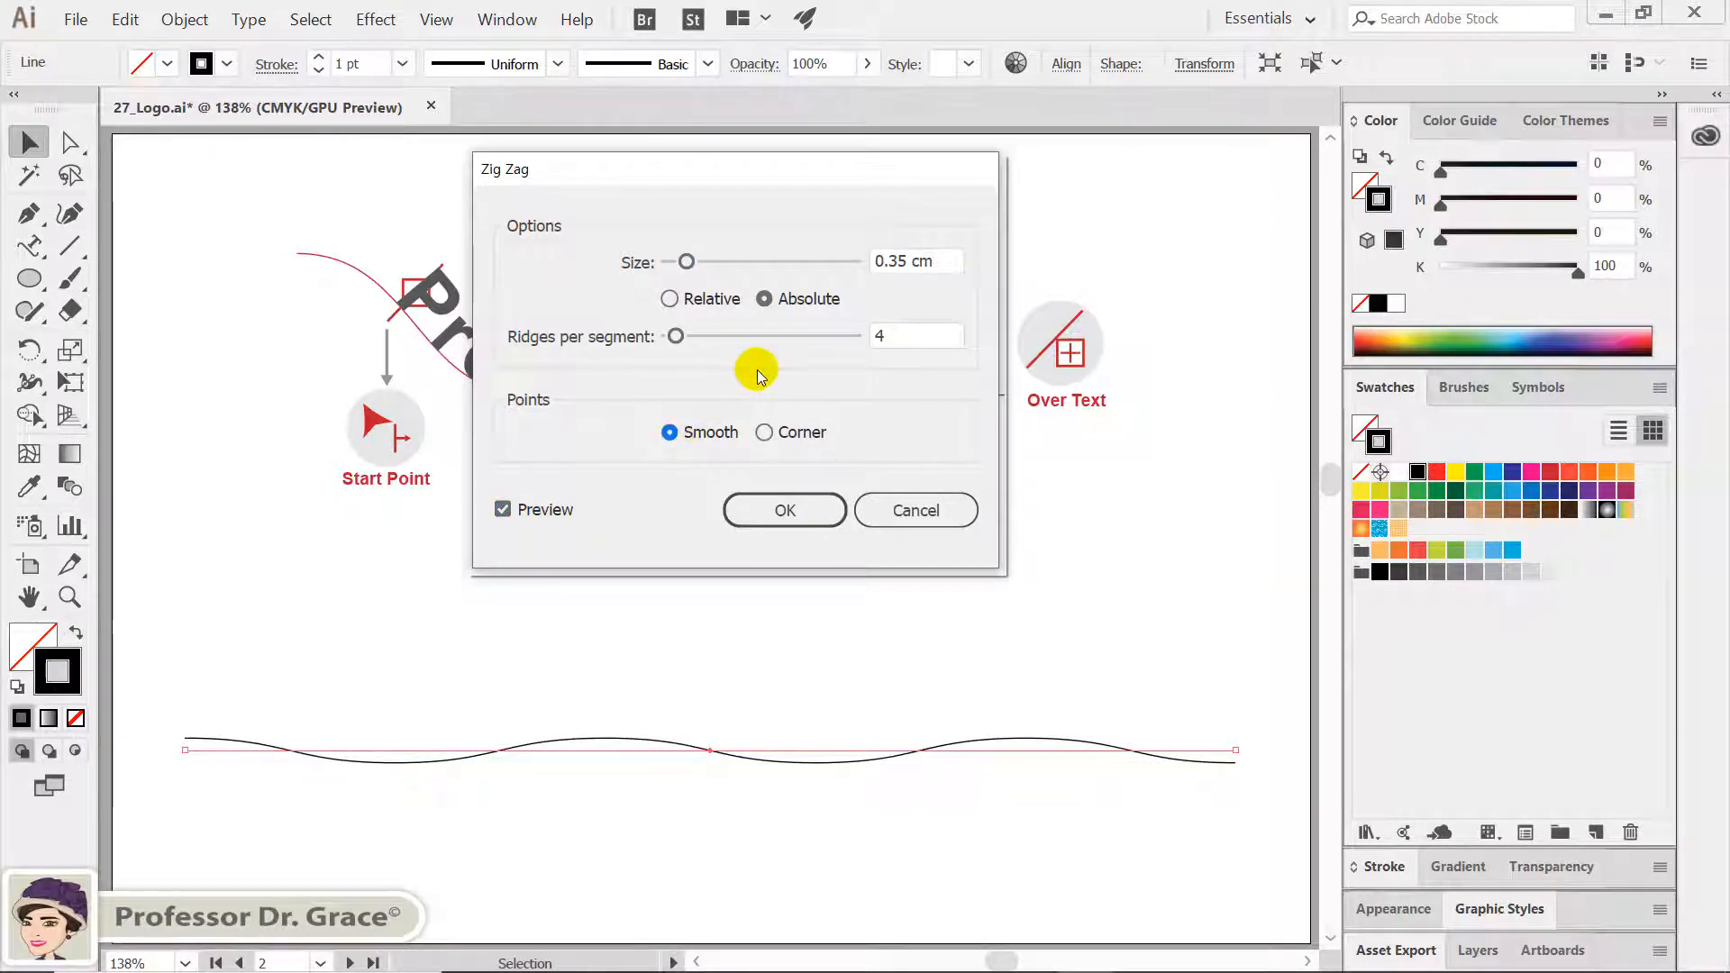
pyautogui.click(669, 299)
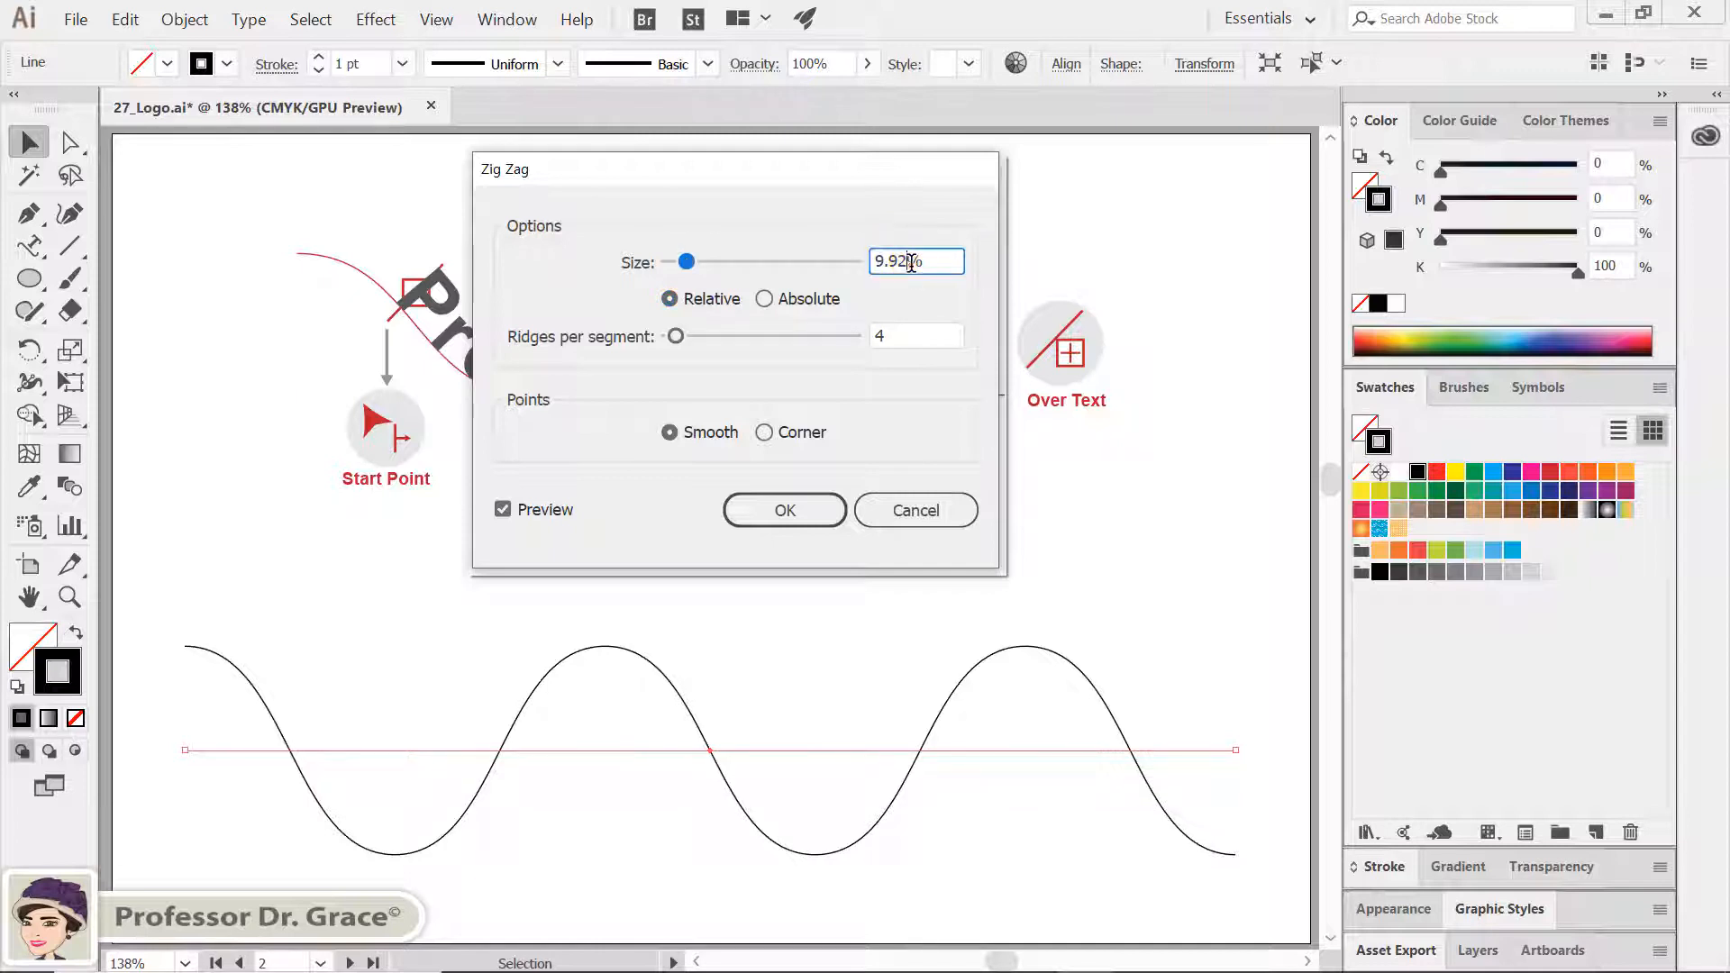
# Set the Zig Zag size to 4% with 2 ridges per segment and apply the effect
pyautogui.moveTo(912, 262); pyautogui.dragTo(834, 260)
pyautogui.write('4')
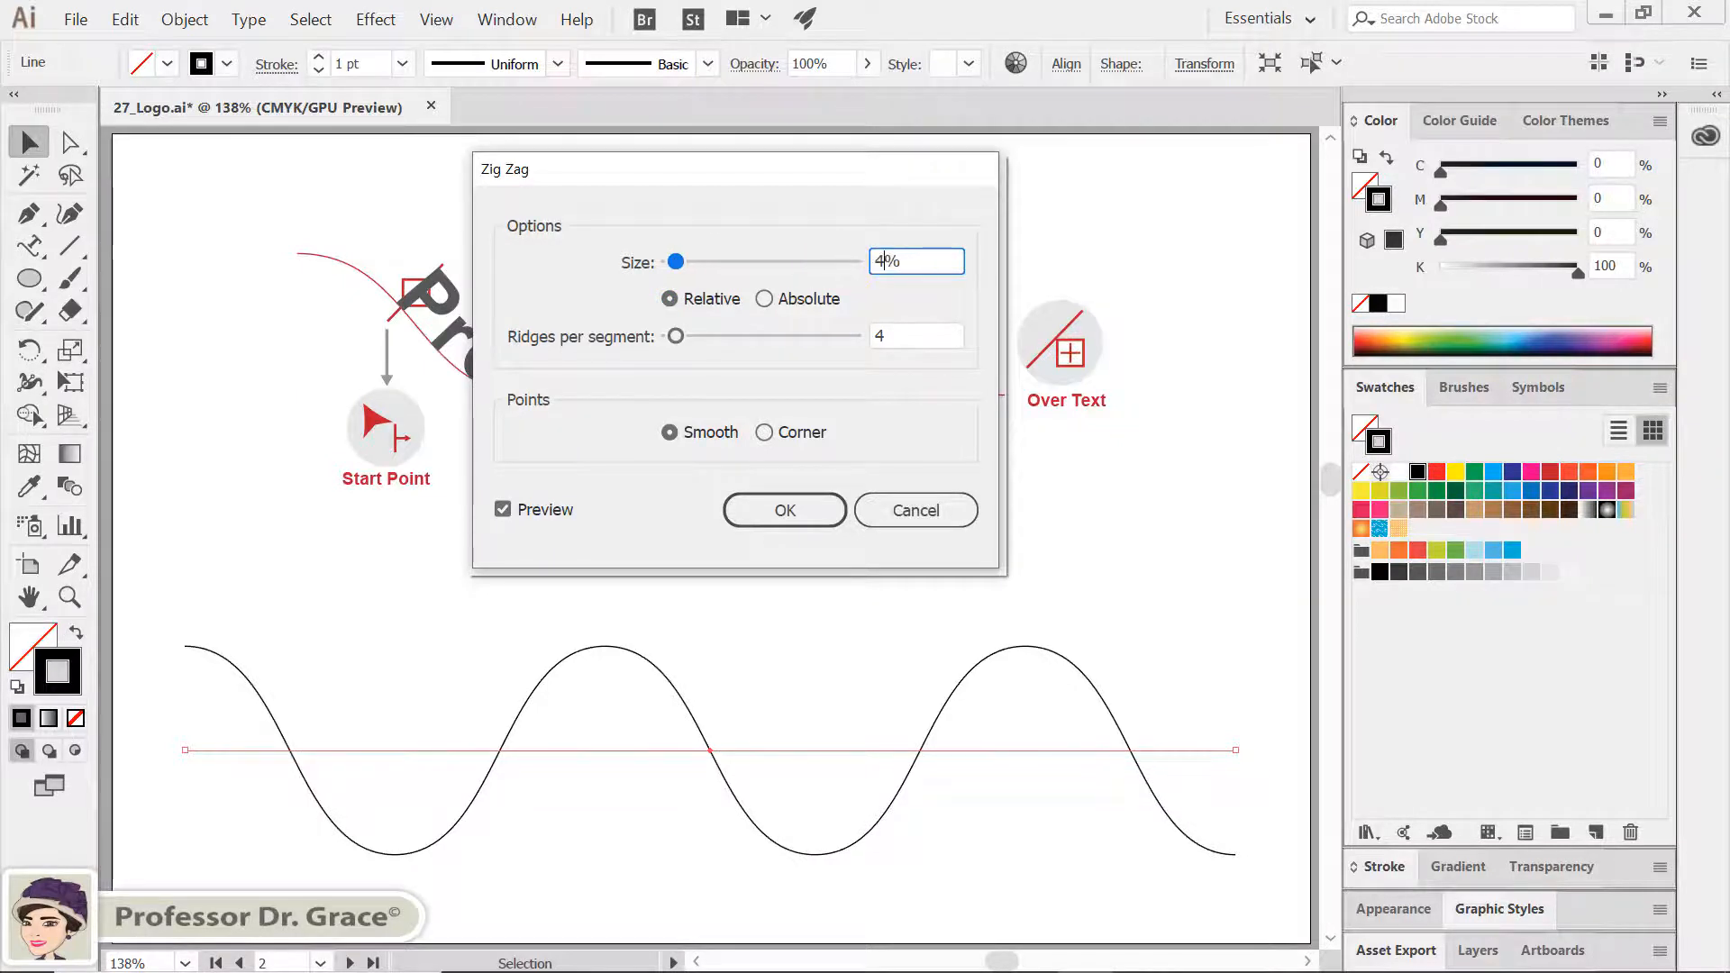
pyautogui.click(931, 336)
pyautogui.moveTo(928, 336); pyautogui.dragTo(881, 336)
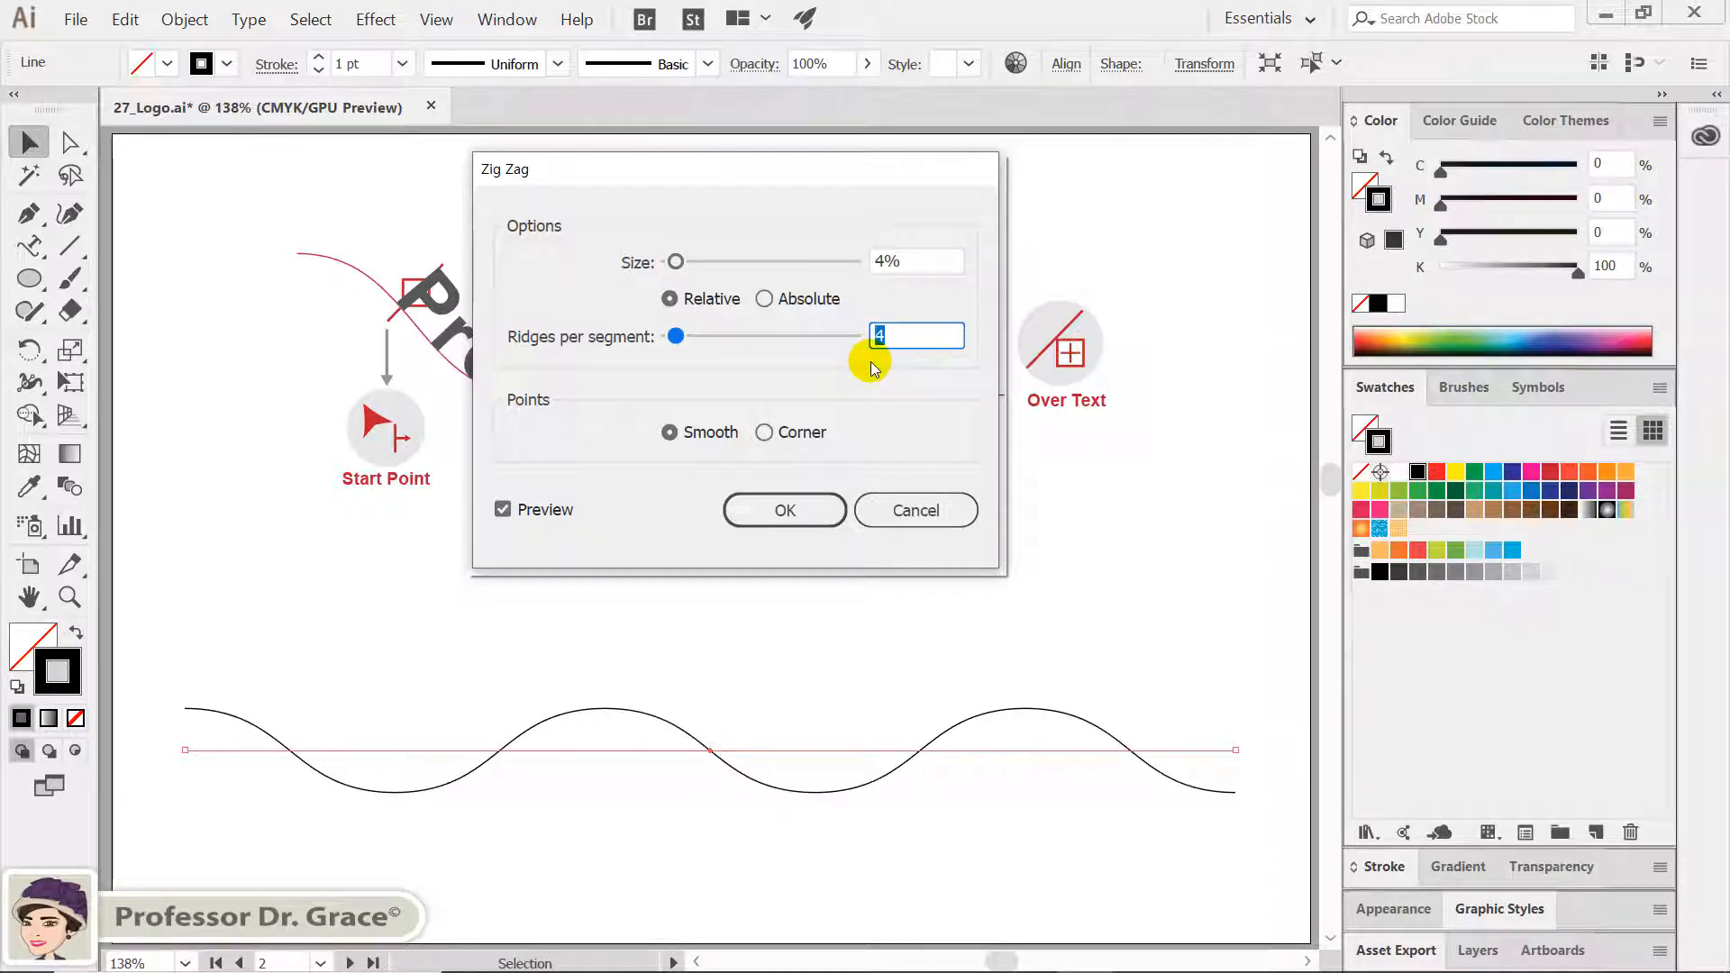
pyautogui.write('2')
pyautogui.click(797, 510)
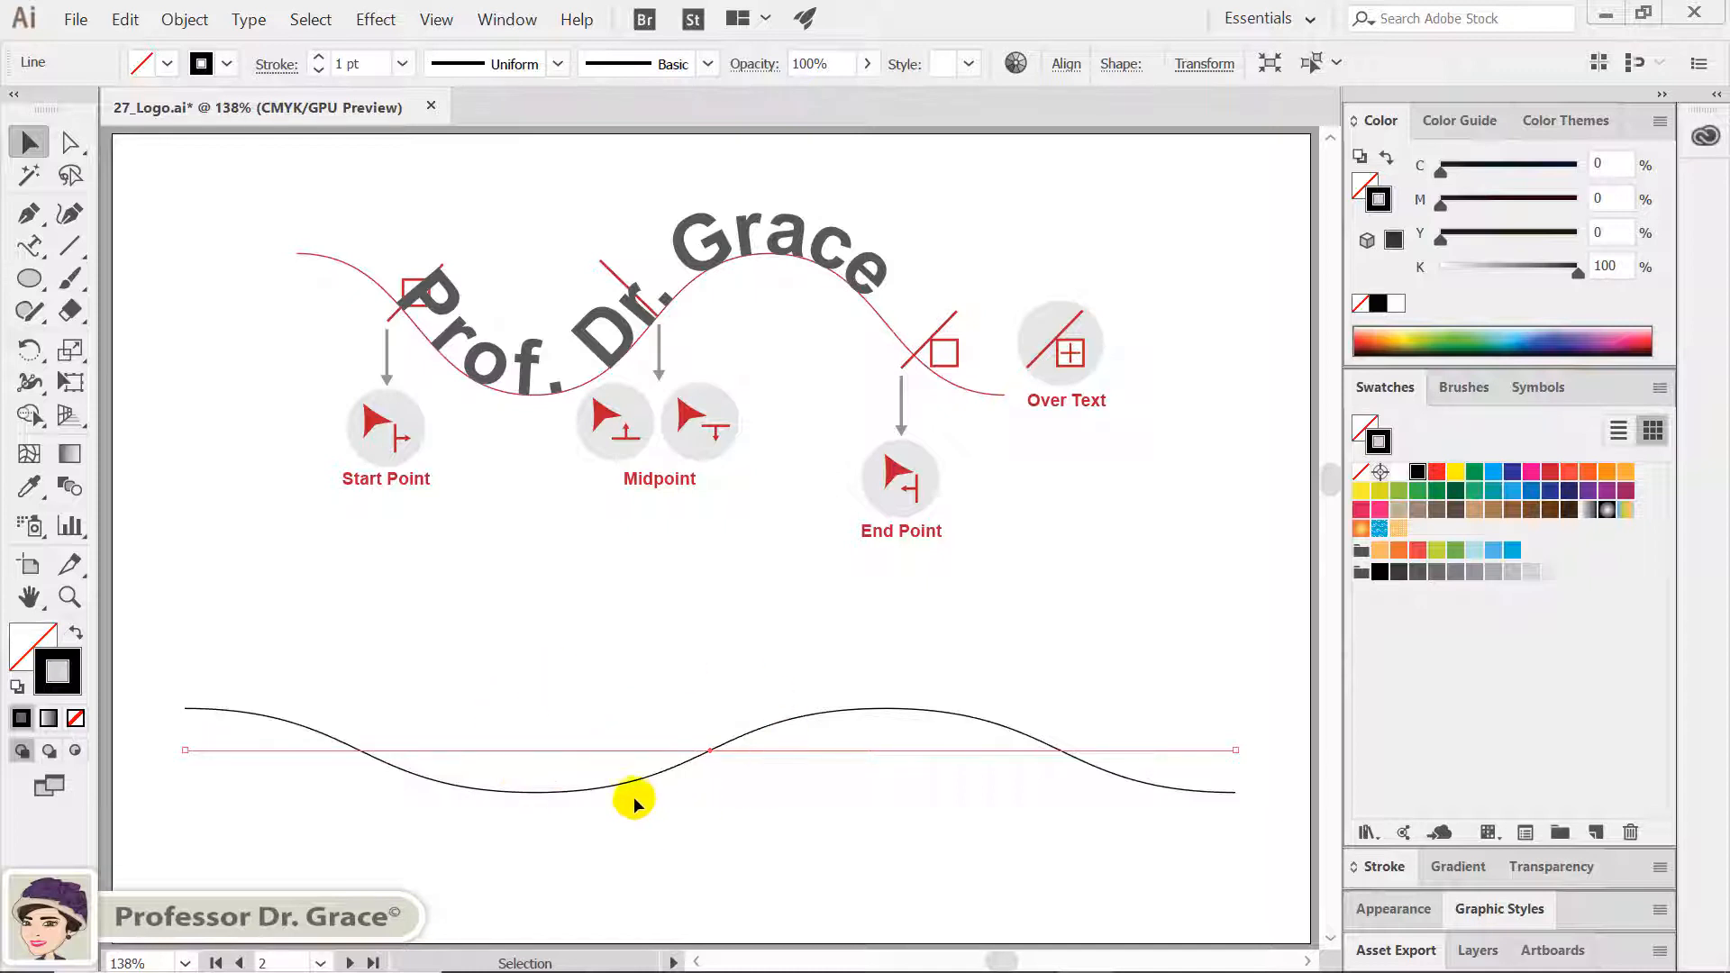
# Try to place path text on the line while its Zig Zag effect is still live, and undo it
pyautogui.click(29, 245)
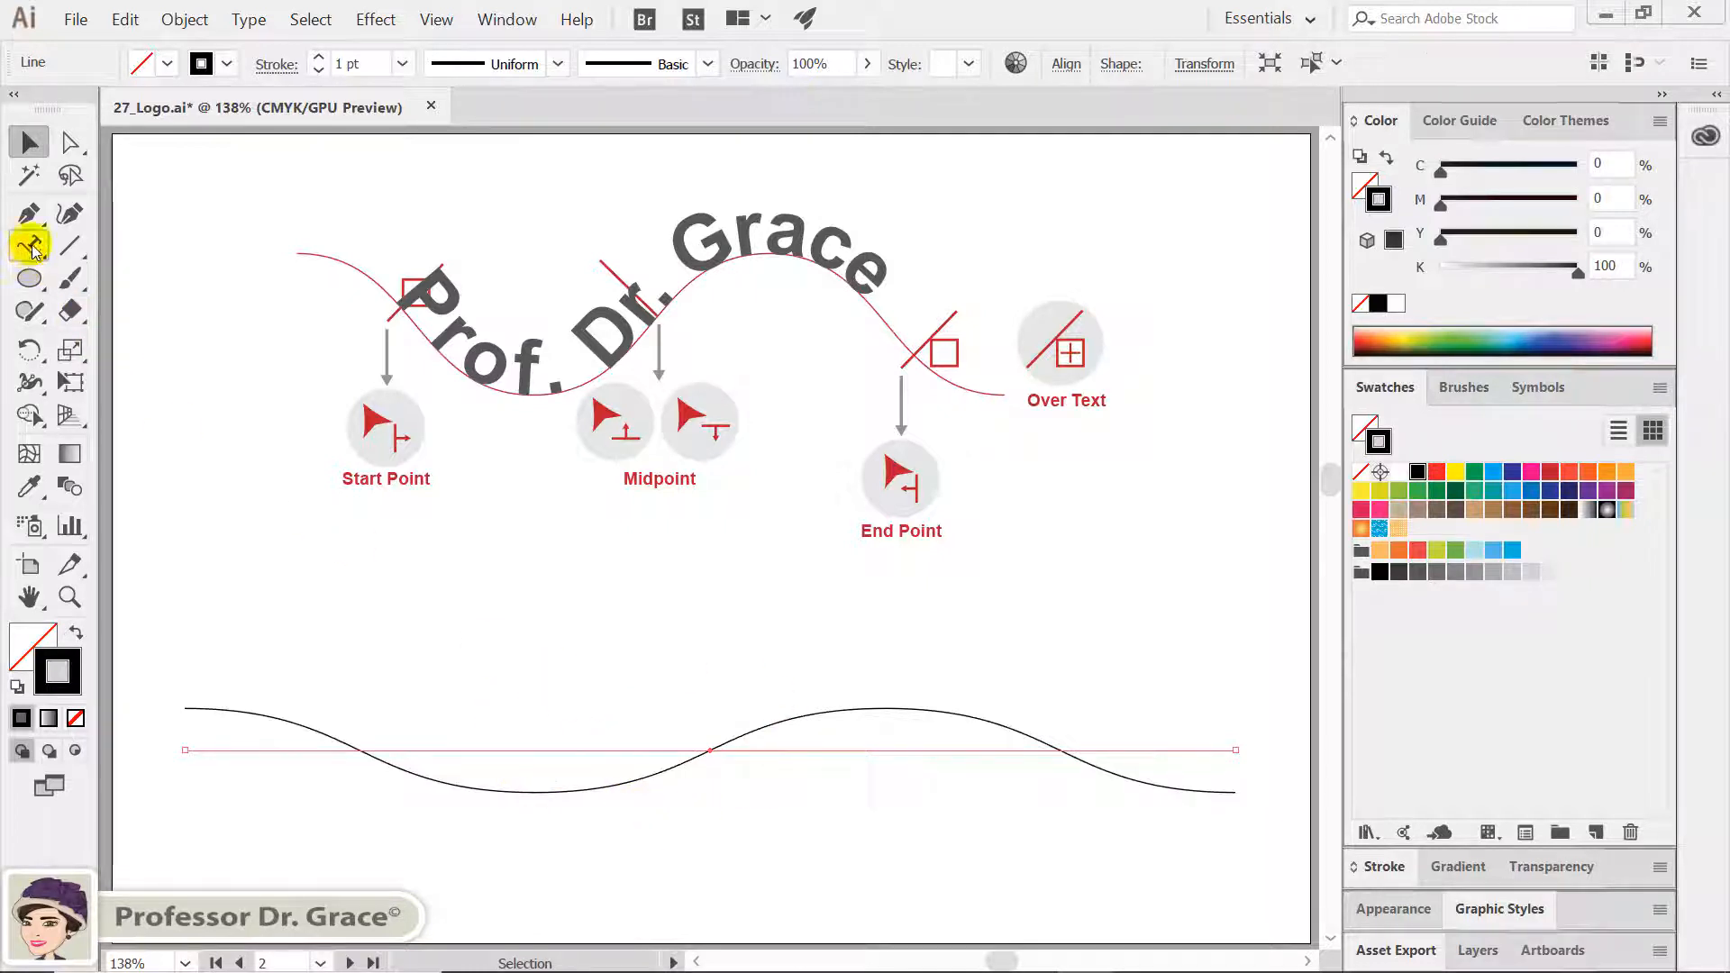
pyautogui.click(267, 749)
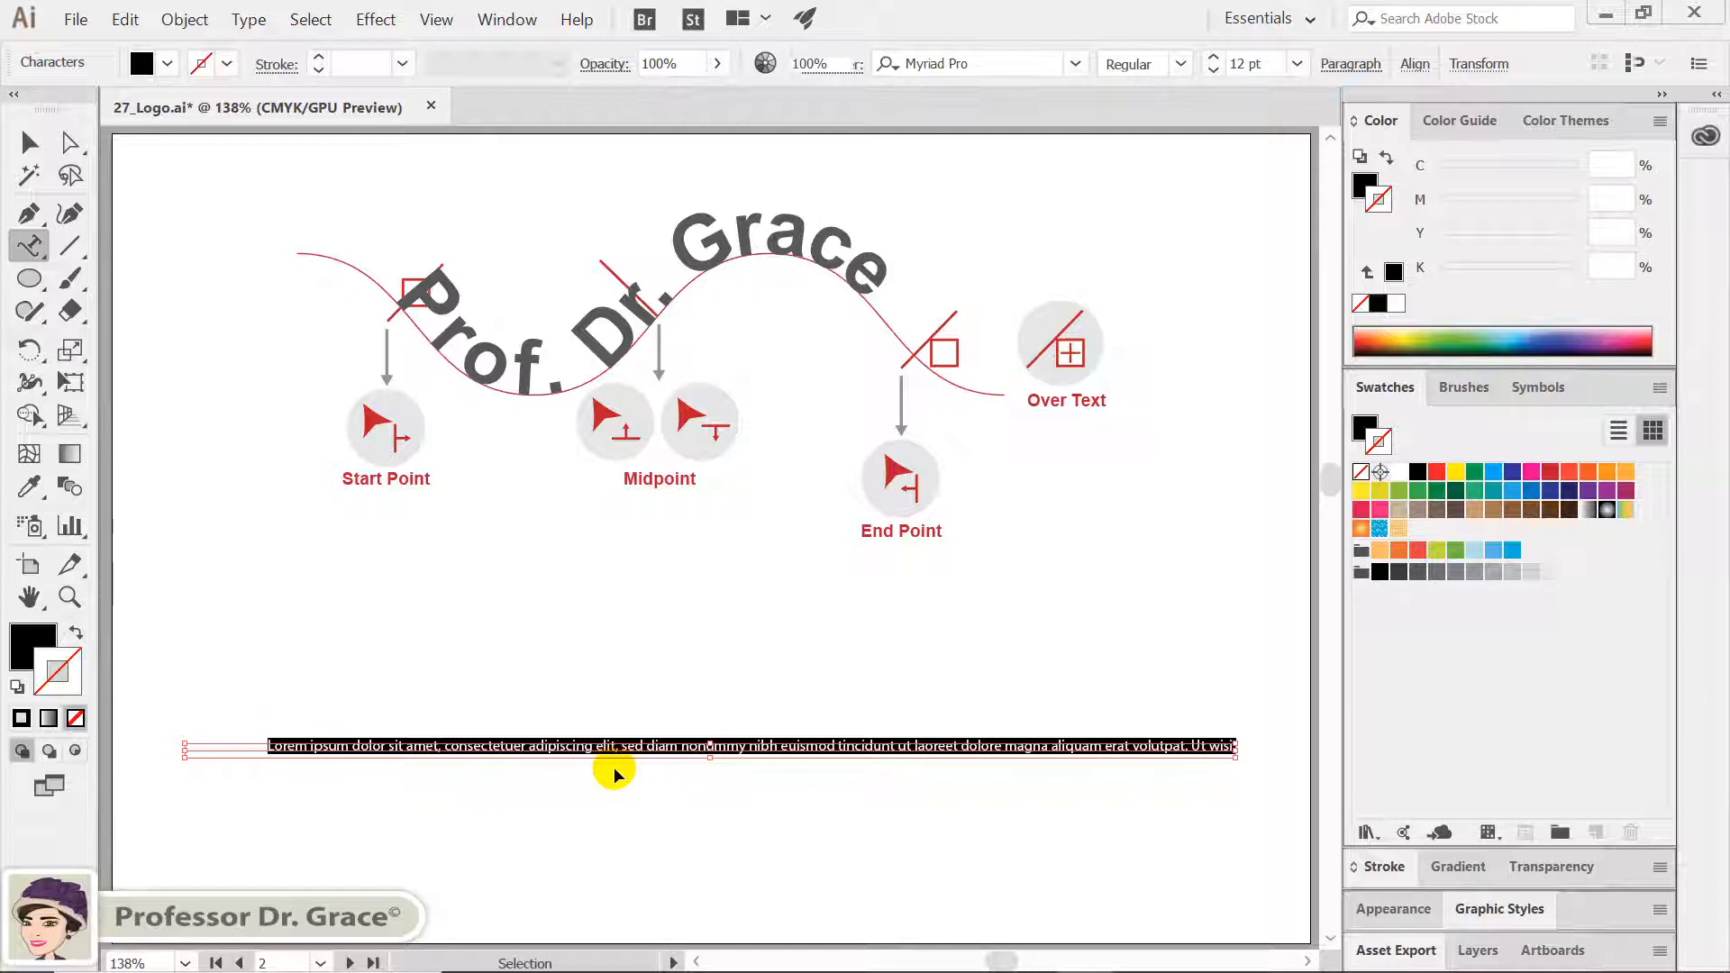
pyautogui.hotkey('ctrl', 'z')
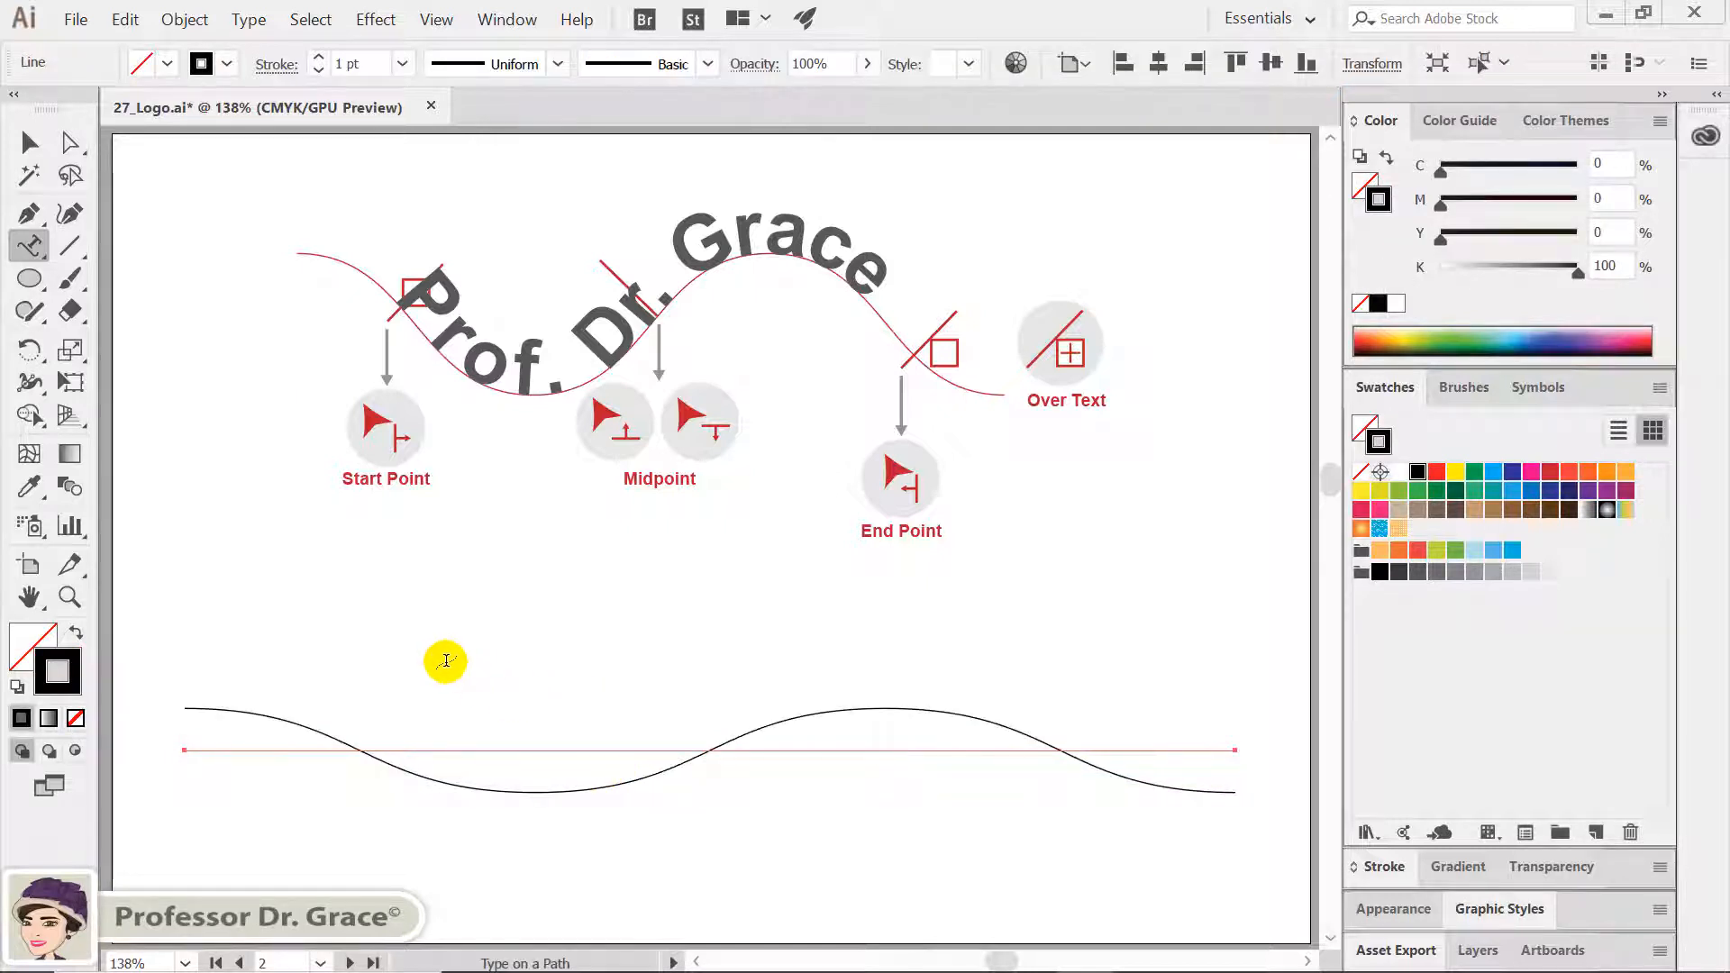
pyautogui.press('v')
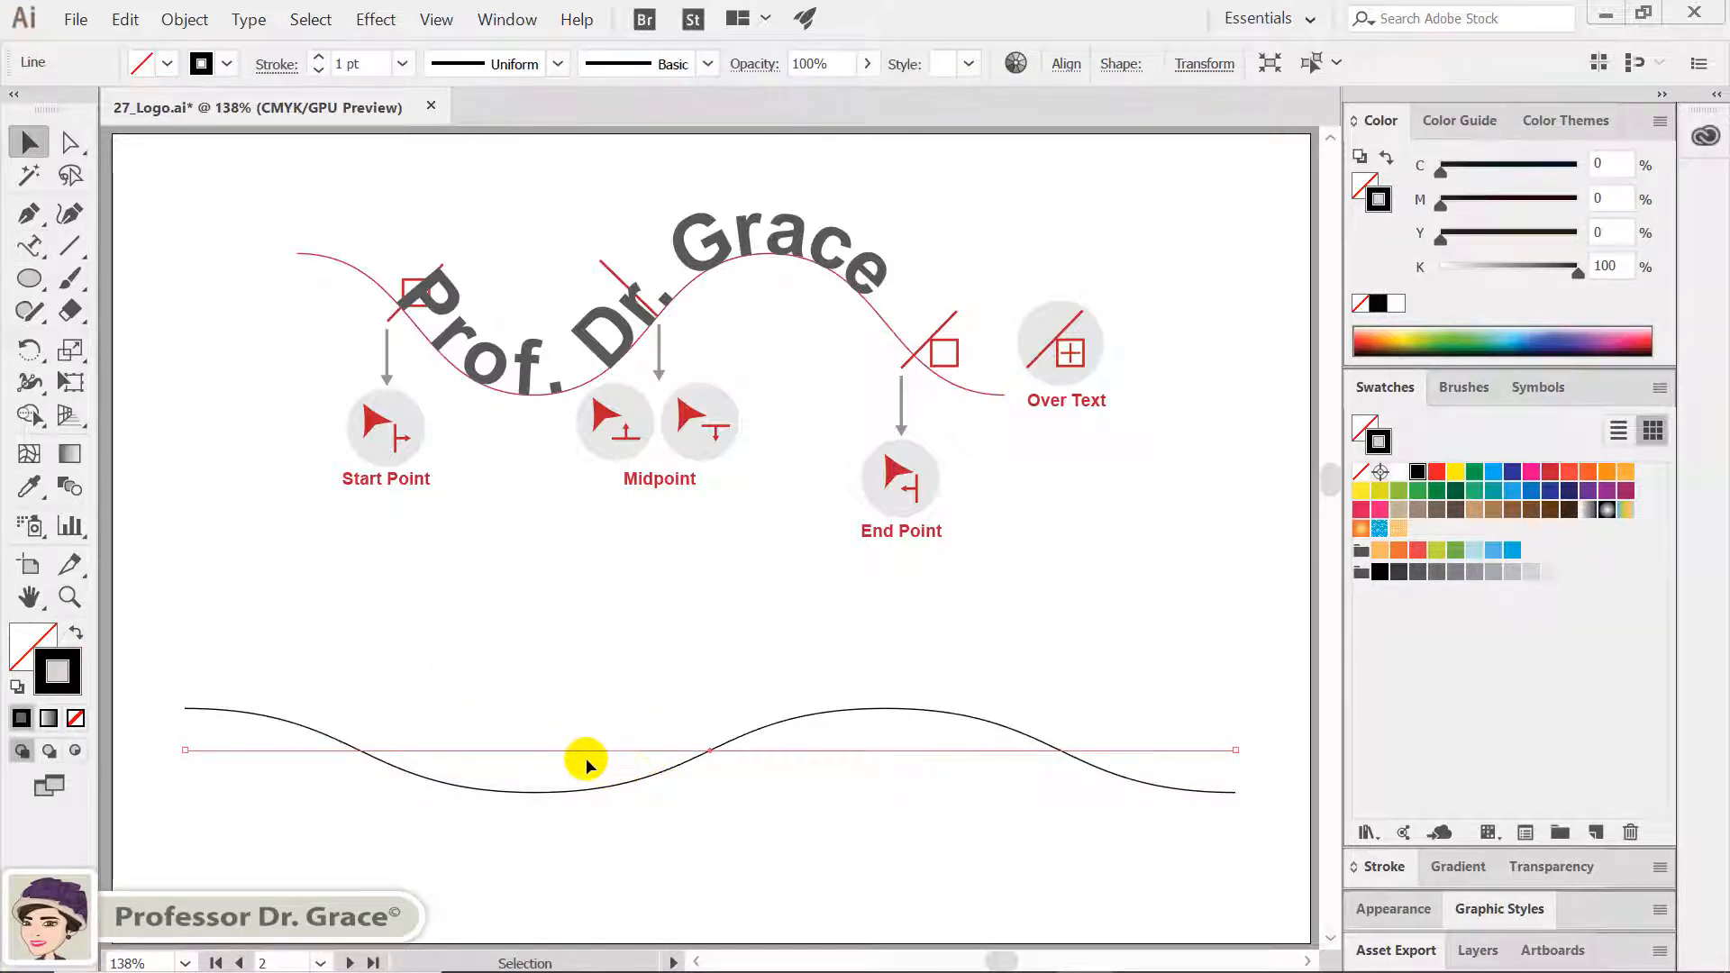
# Expand the wavy line's appearance and place path text along it, repeating the titled name from the artwork above
pyautogui.click(204, 30)
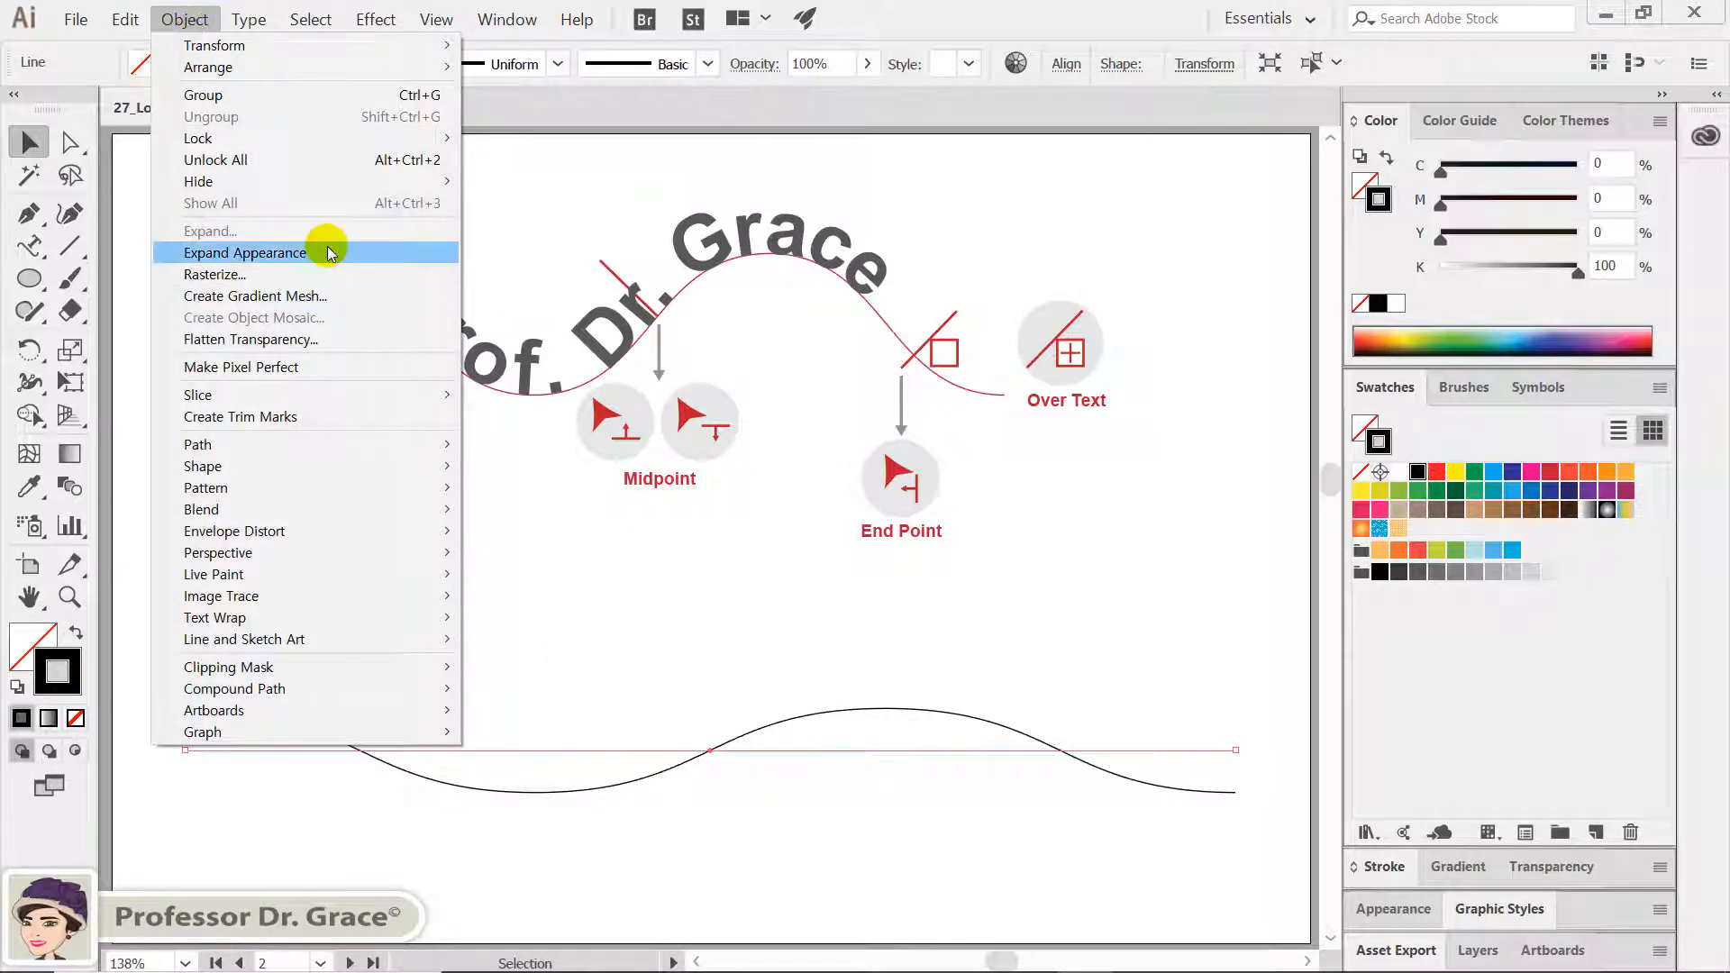
pyautogui.click(329, 253)
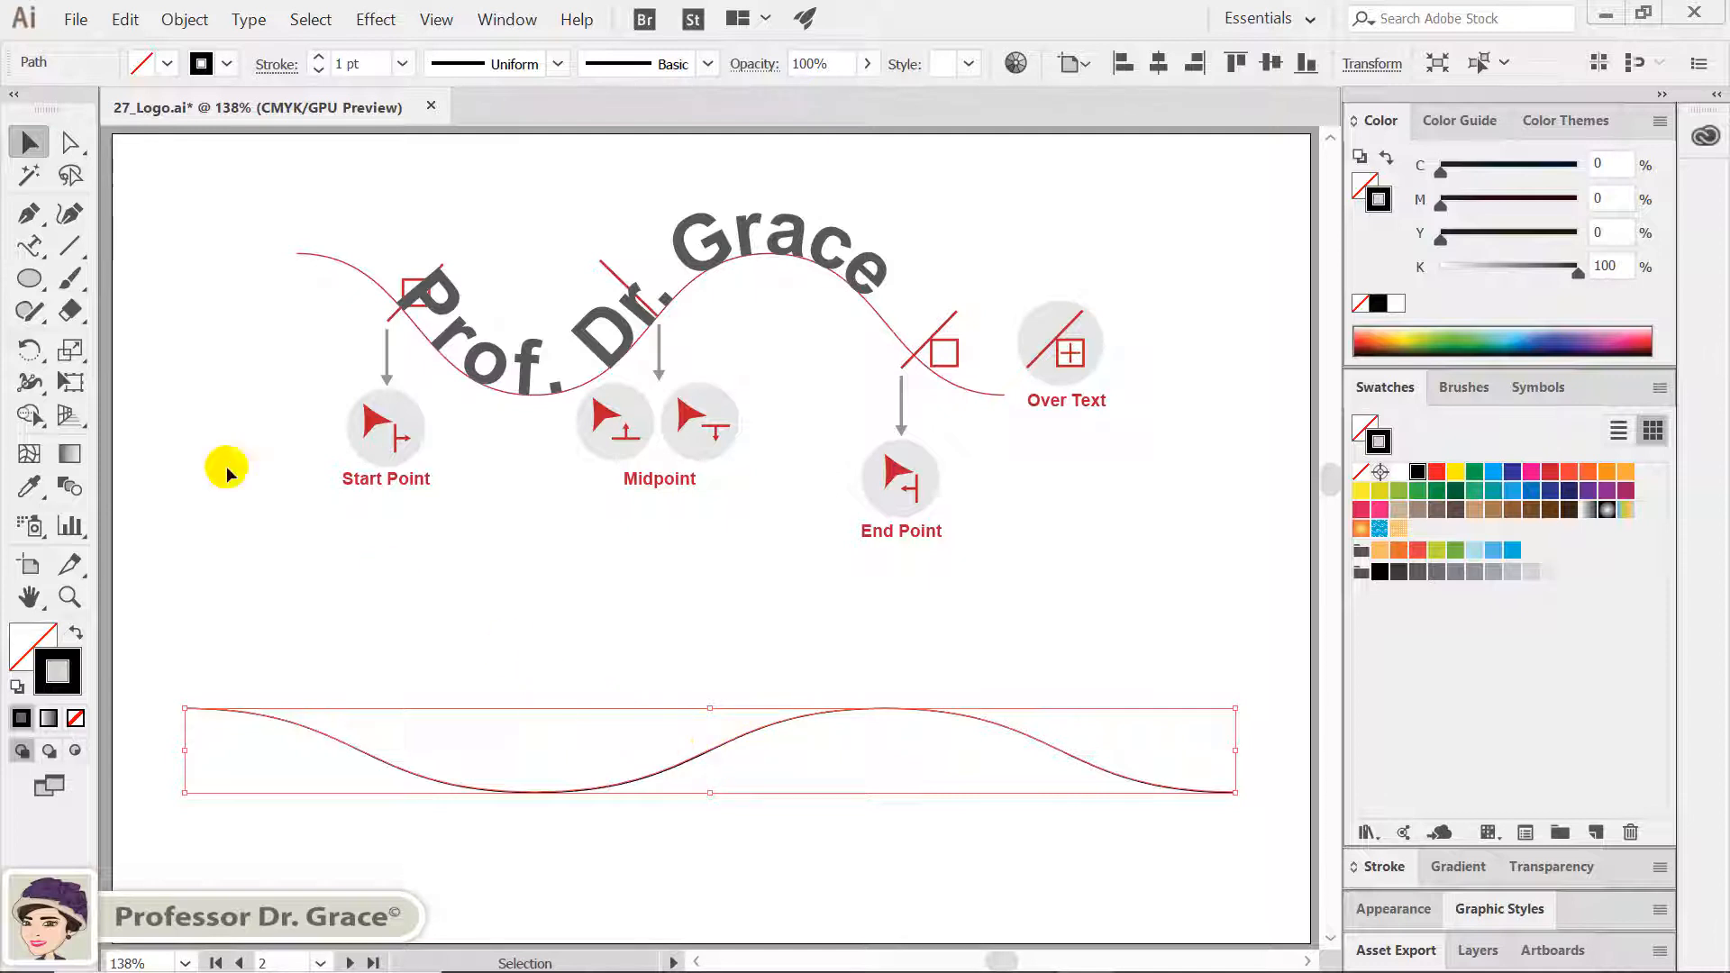
pyautogui.click(29, 245)
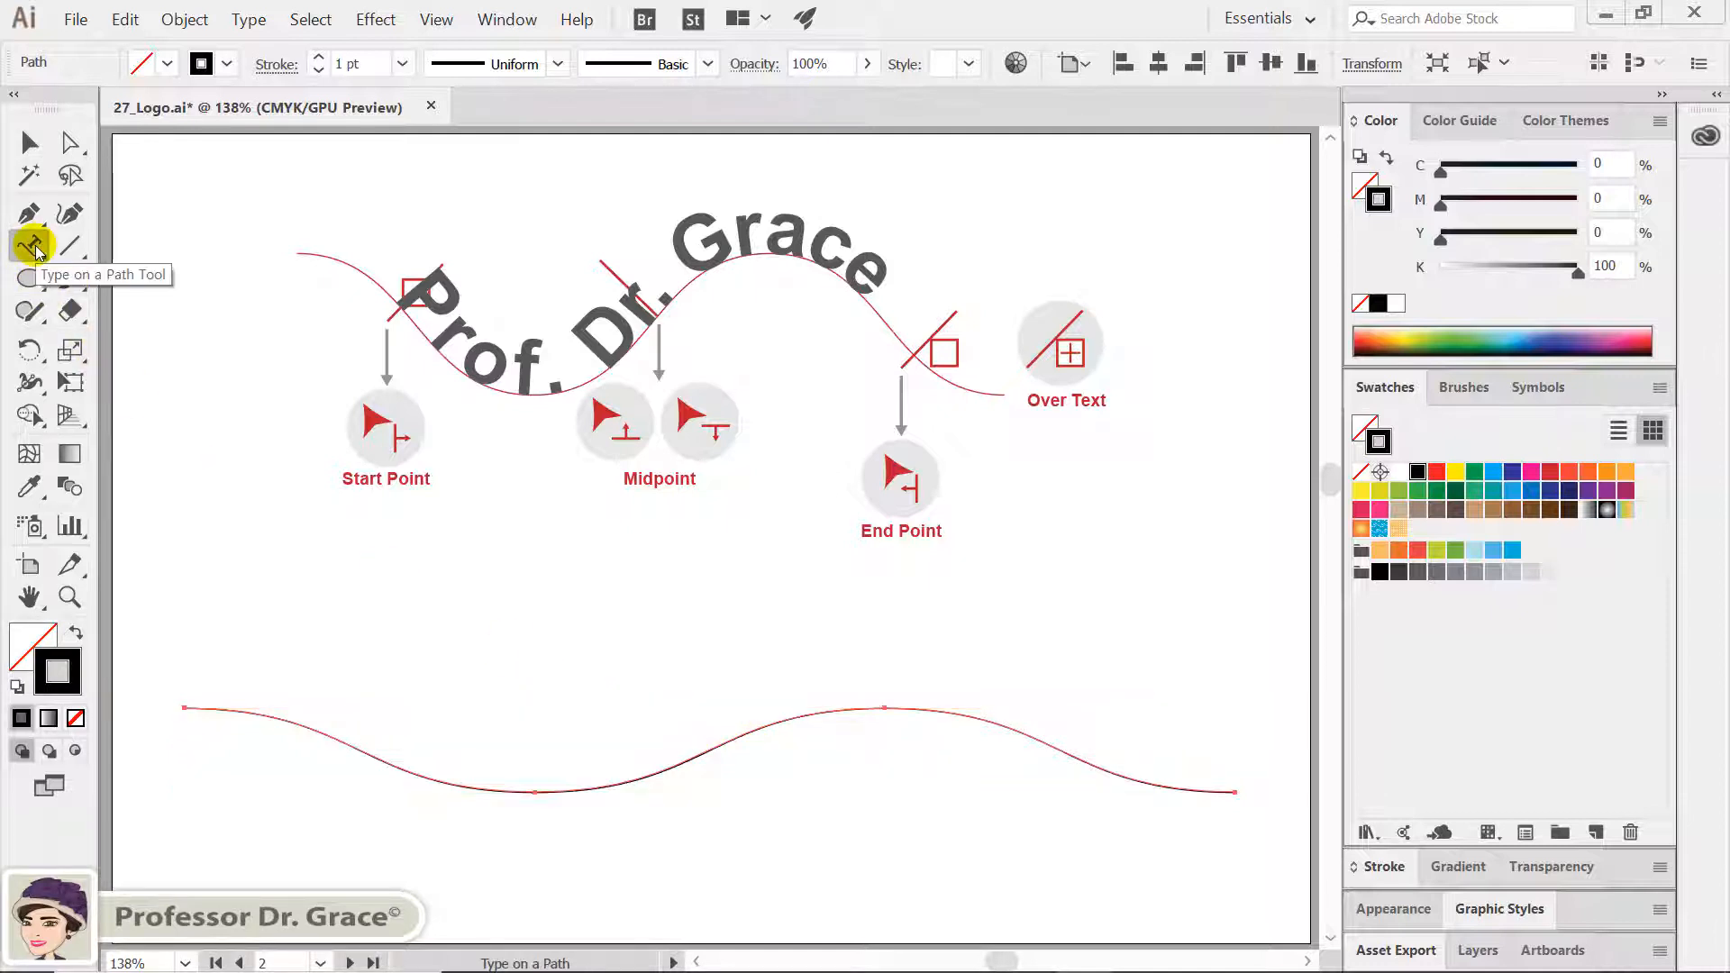
pyautogui.click(308, 729)
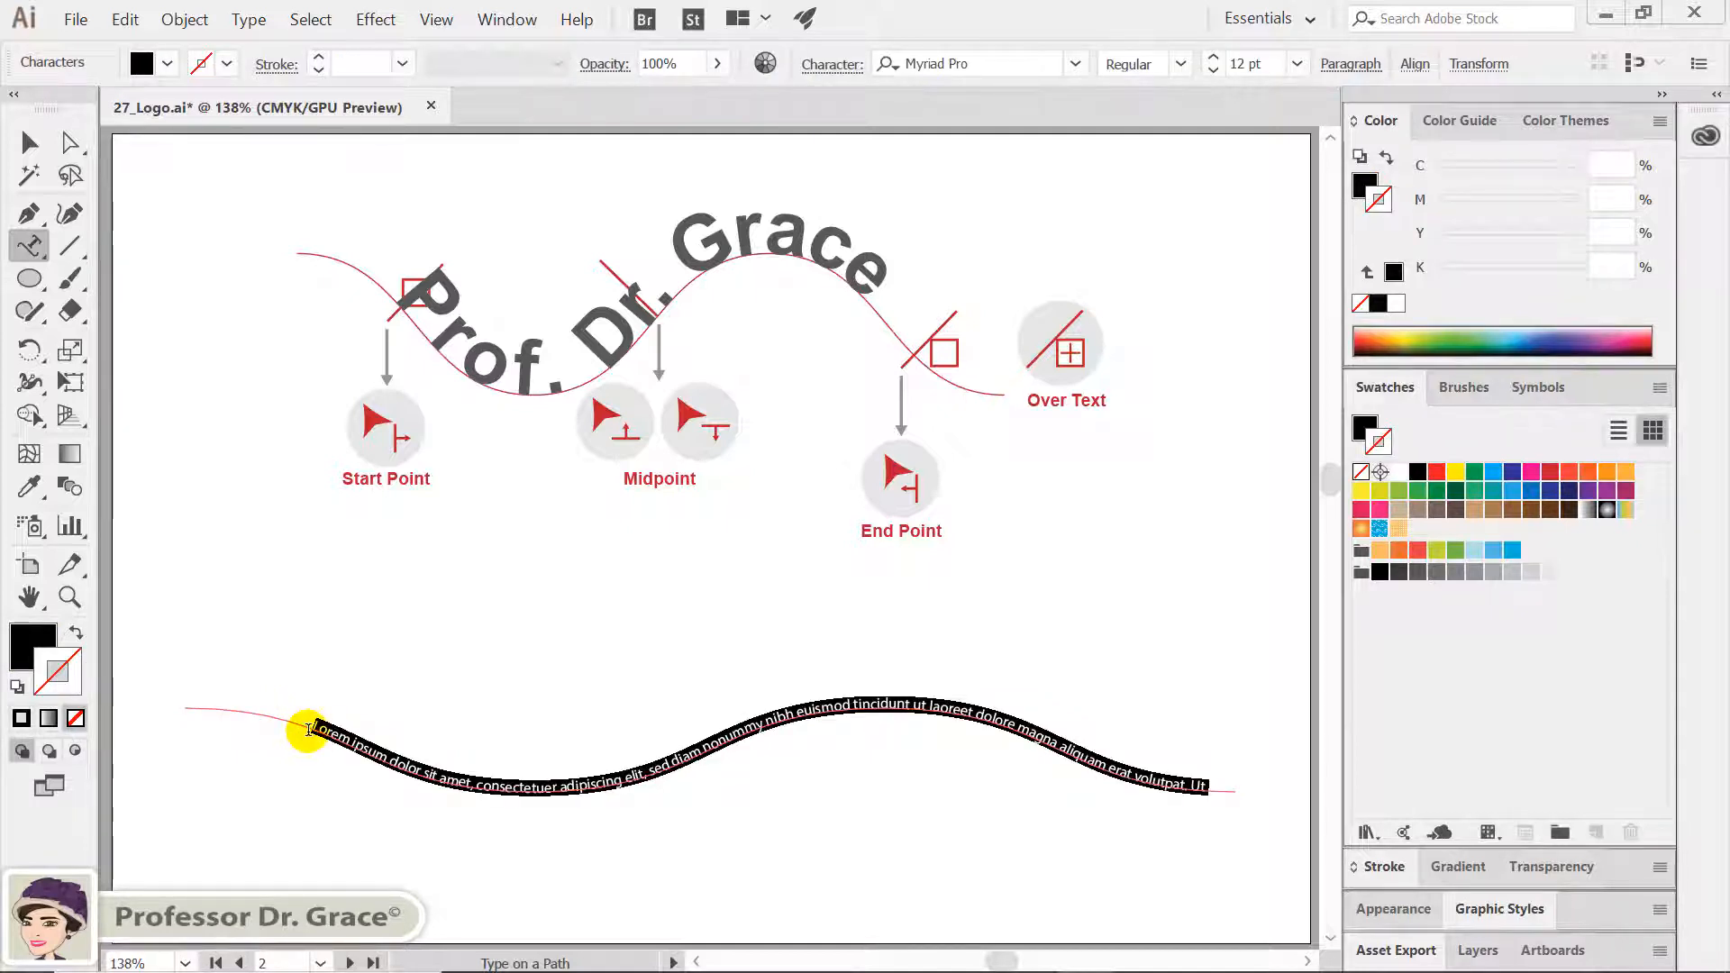
pyautogui.press('Delete')
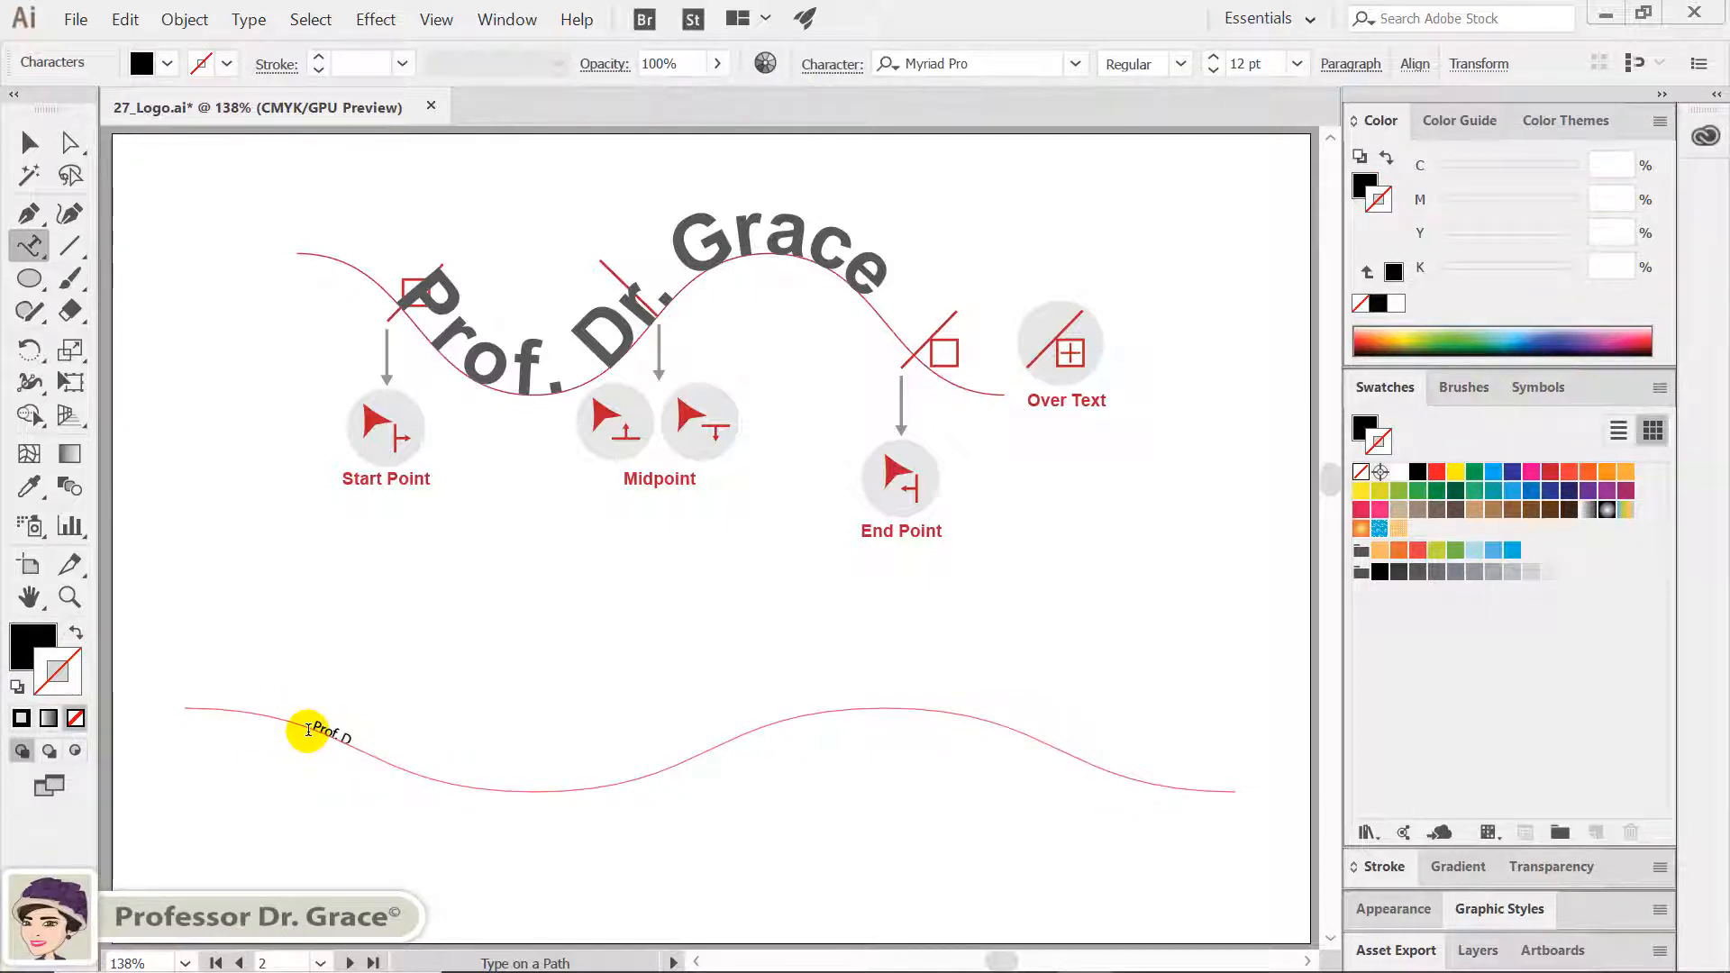
pyautogui.write('Prof. Dr. Grace')
pyautogui.press('Escape')
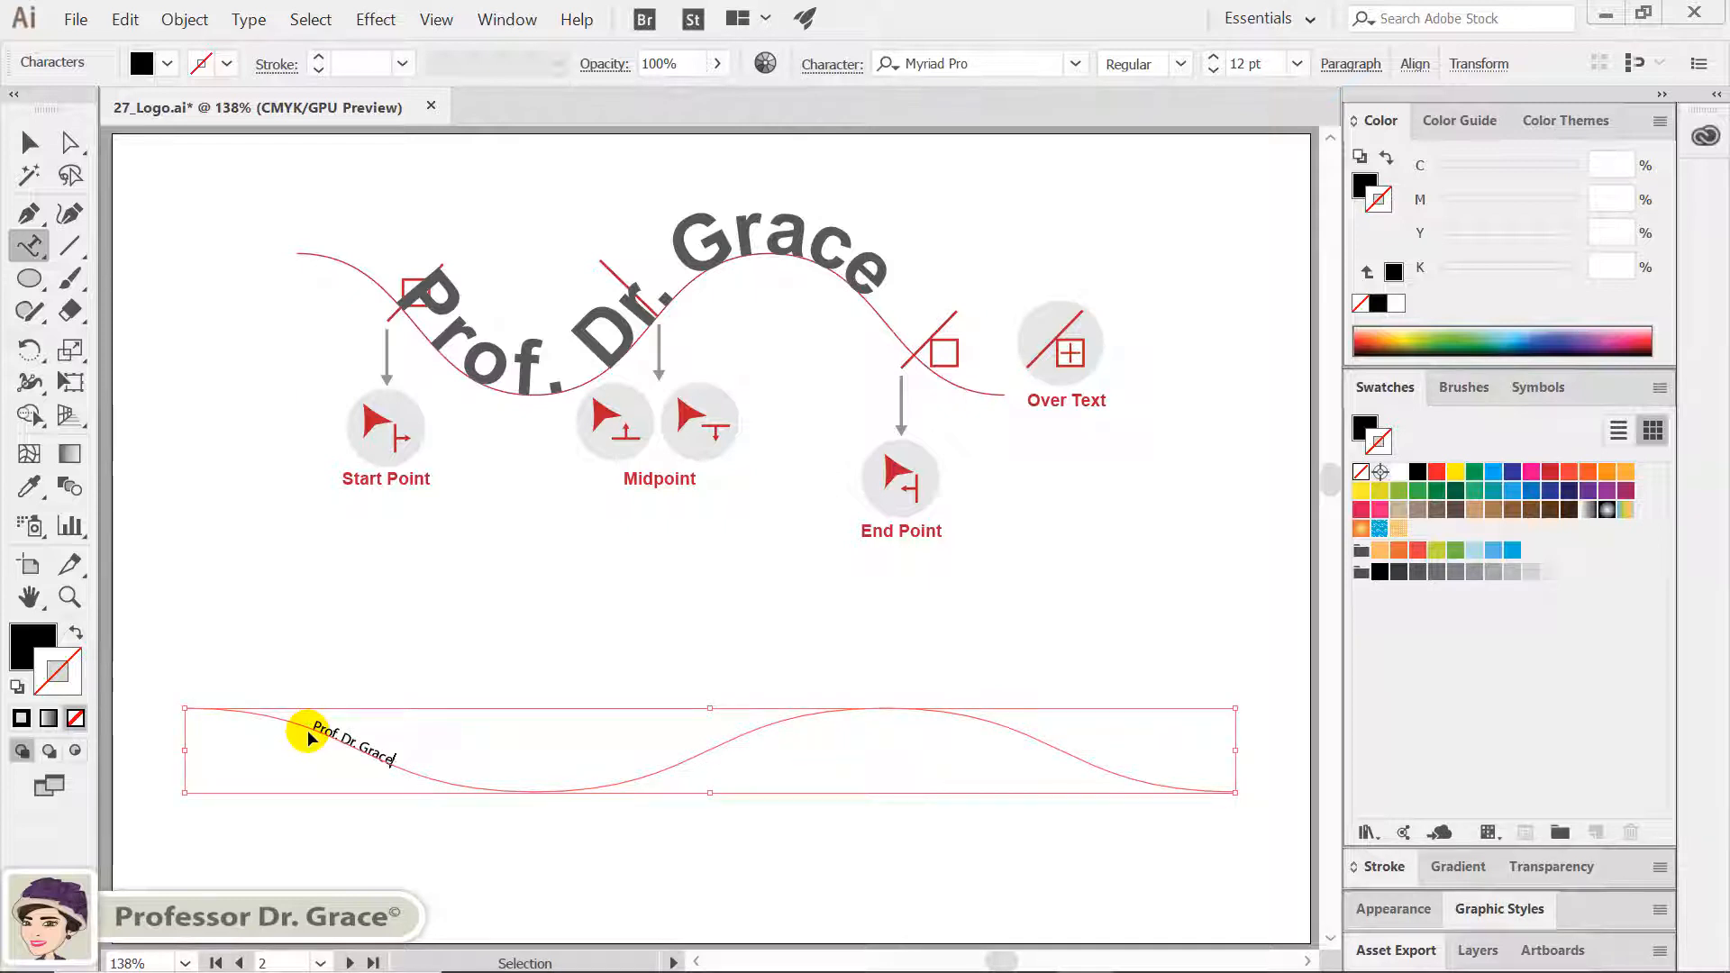
# Select the whole path text and increase its font size to 72 pt
pyautogui.click(354, 741)
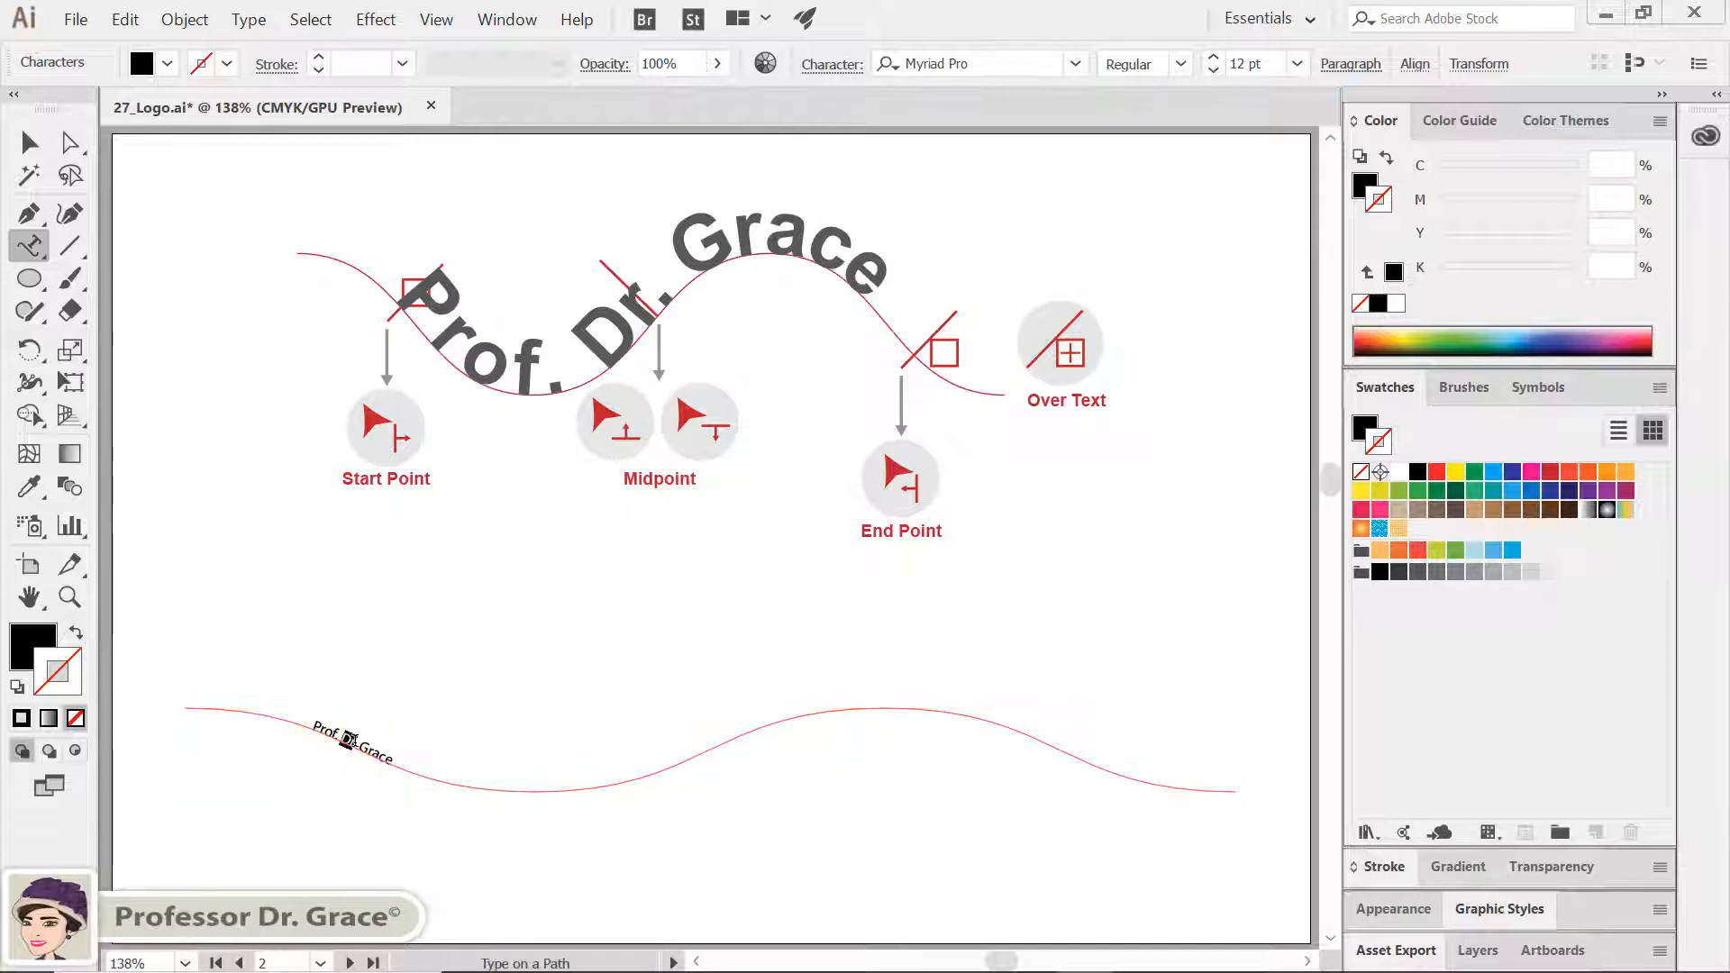
pyautogui.tripleClick(352, 741)
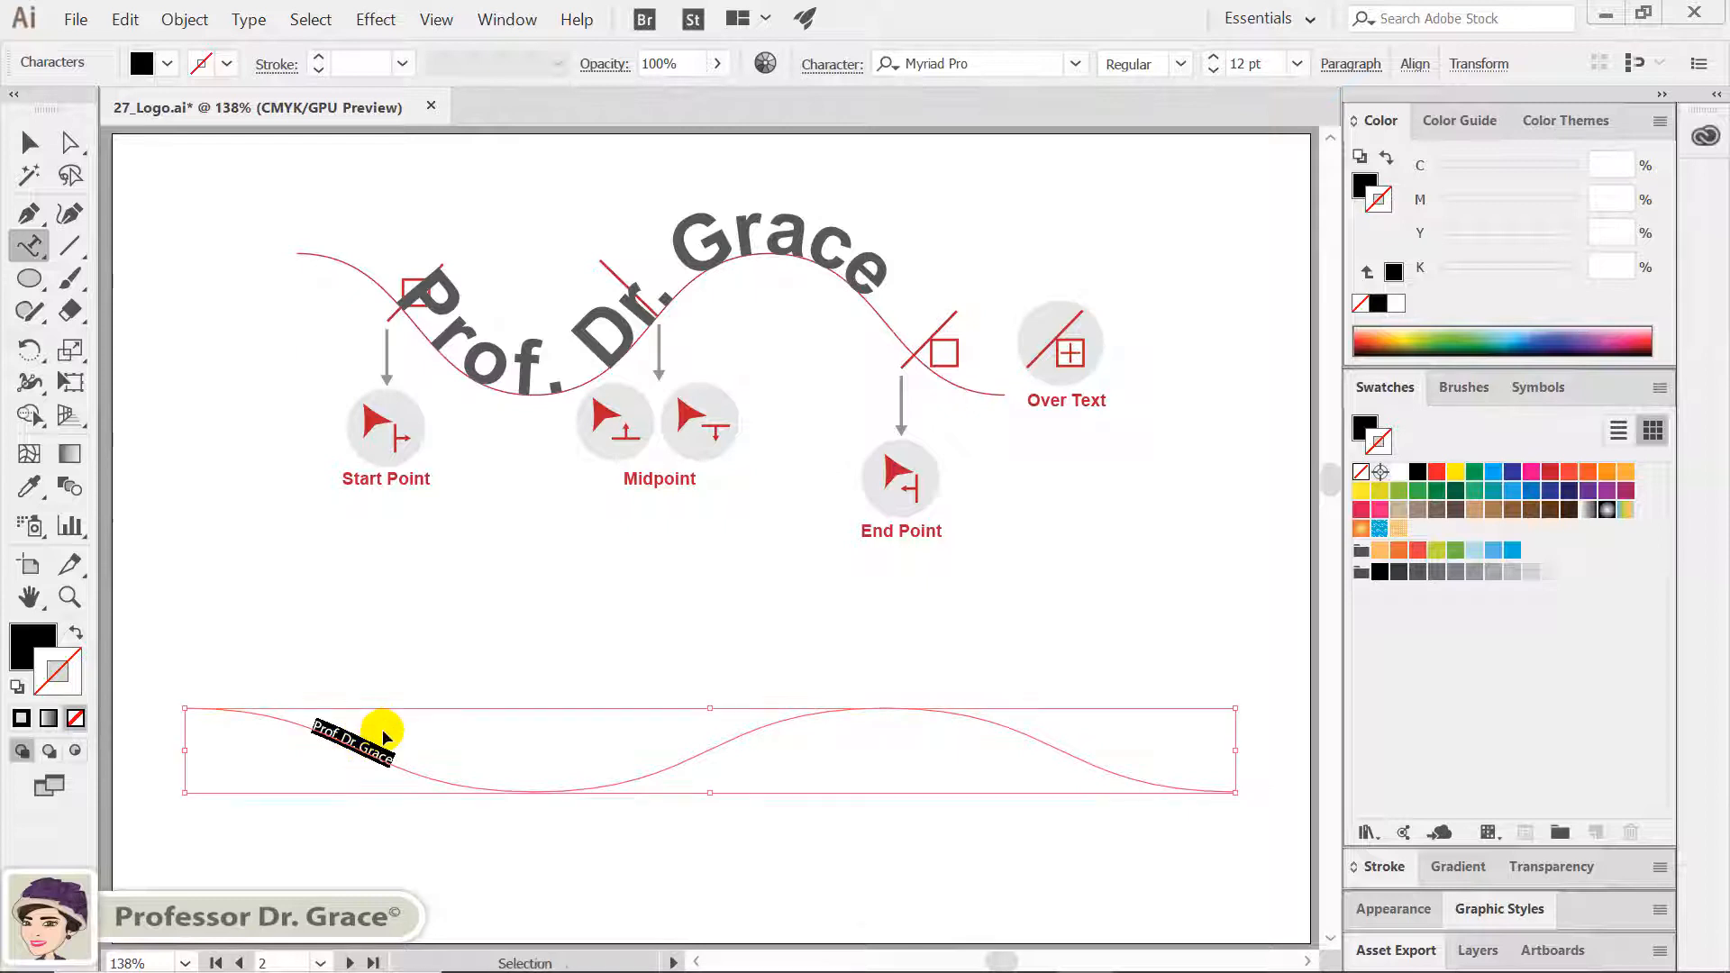
pyautogui.hotkey('ctrl', 'shift', '.')
pyautogui.hotkey('ctrl', 'shift', '.')
pyautogui.hotkey('ctrl', 'shift', '.')
pyautogui.hotkey('ctrl', 'shift', '.')
pyautogui.hotkey('ctrl', 'shift', '.')
pyautogui.hotkey('ctrl', 'shift', '.')
pyautogui.hotkey('ctrl', 'shift', '.')
pyautogui.hotkey('ctrl', 'shift', '.')
pyautogui.hotkey('ctrl', 'shift', '.')
pyautogui.hotkey('ctrl', 'shift', '.')
pyautogui.hotkey('ctrl', 'shift', '.')
pyautogui.hotkey('ctrl', 'shift', '.')
pyautogui.hotkey('ctrl', 'shift', '.')
pyautogui.hotkey('ctrl', 'shift', '.')
pyautogui.hotkey('ctrl', 'shift', '.')
pyautogui.hotkey('ctrl', 'shift', '.')
pyautogui.hotkey('ctrl', 'shift', '.')
pyautogui.hotkey('ctrl', 'shift', '.')
pyautogui.hotkey('ctrl', 'shift', '.')
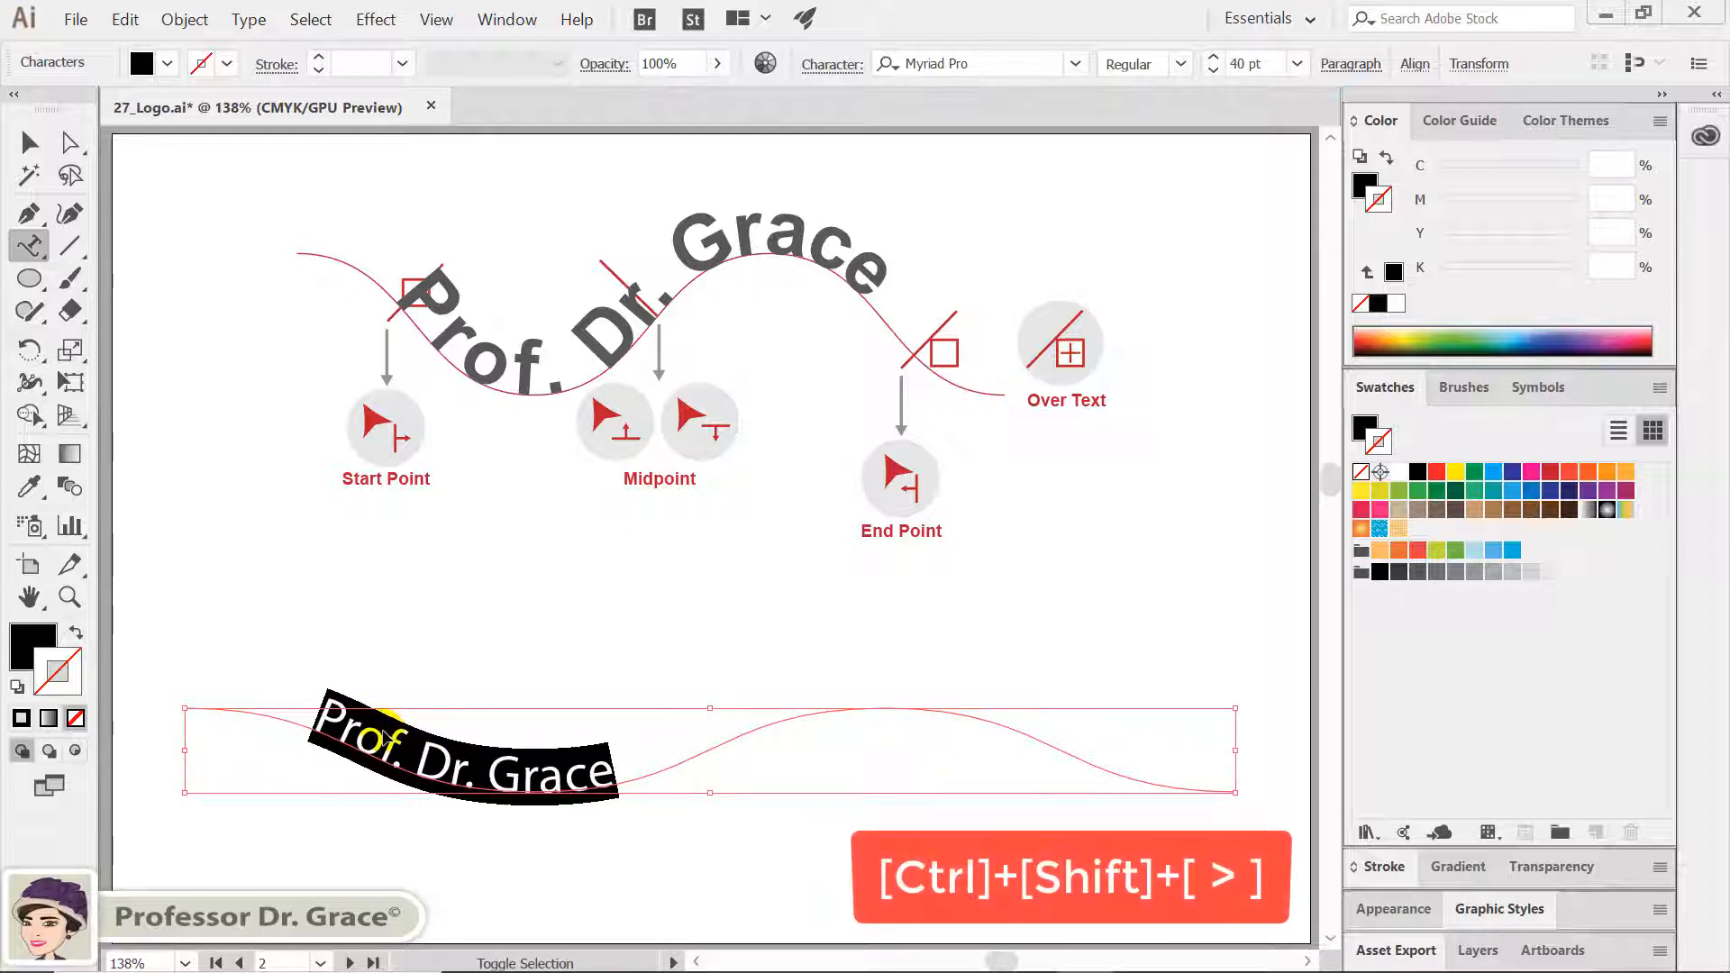
pyautogui.hotkey('ctrl', 'shift', '.')
pyautogui.hotkey('ctrl', 'shift', '.')
pyautogui.hotkey('ctrl', 'shift', '.')
pyautogui.hotkey('ctrl', 'shift', '.')
pyautogui.hotkey('ctrl', 'shift', '.')
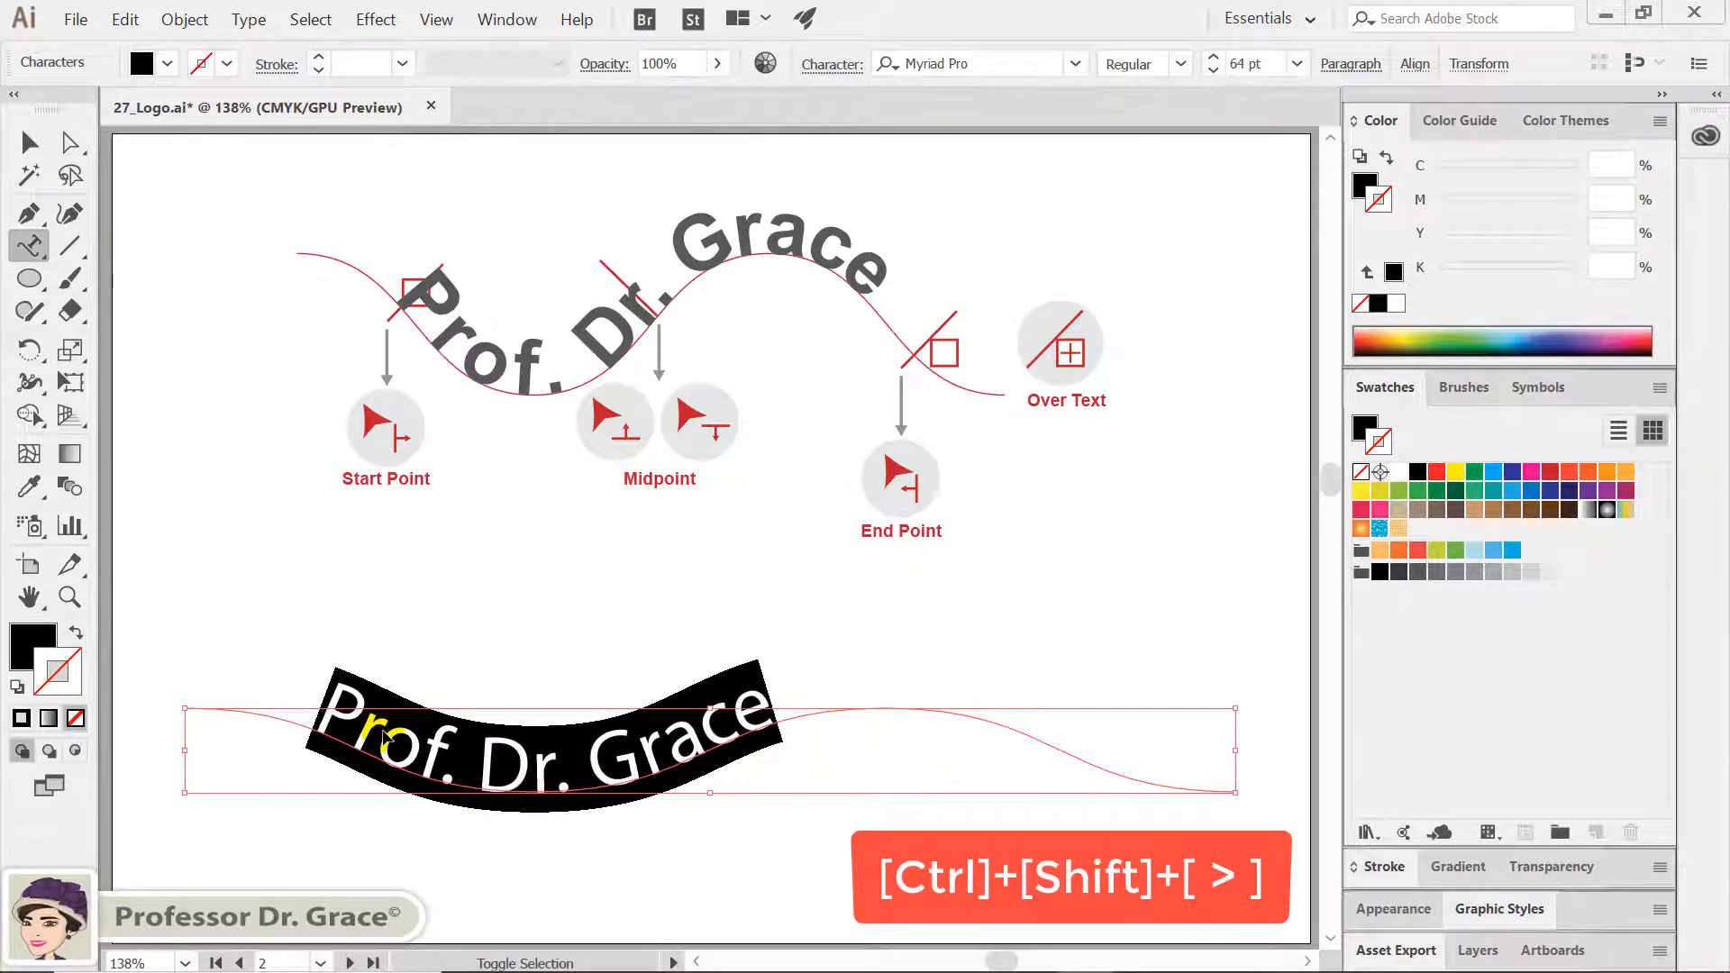
pyautogui.hotkey('ctrl', 'shift', 'a')
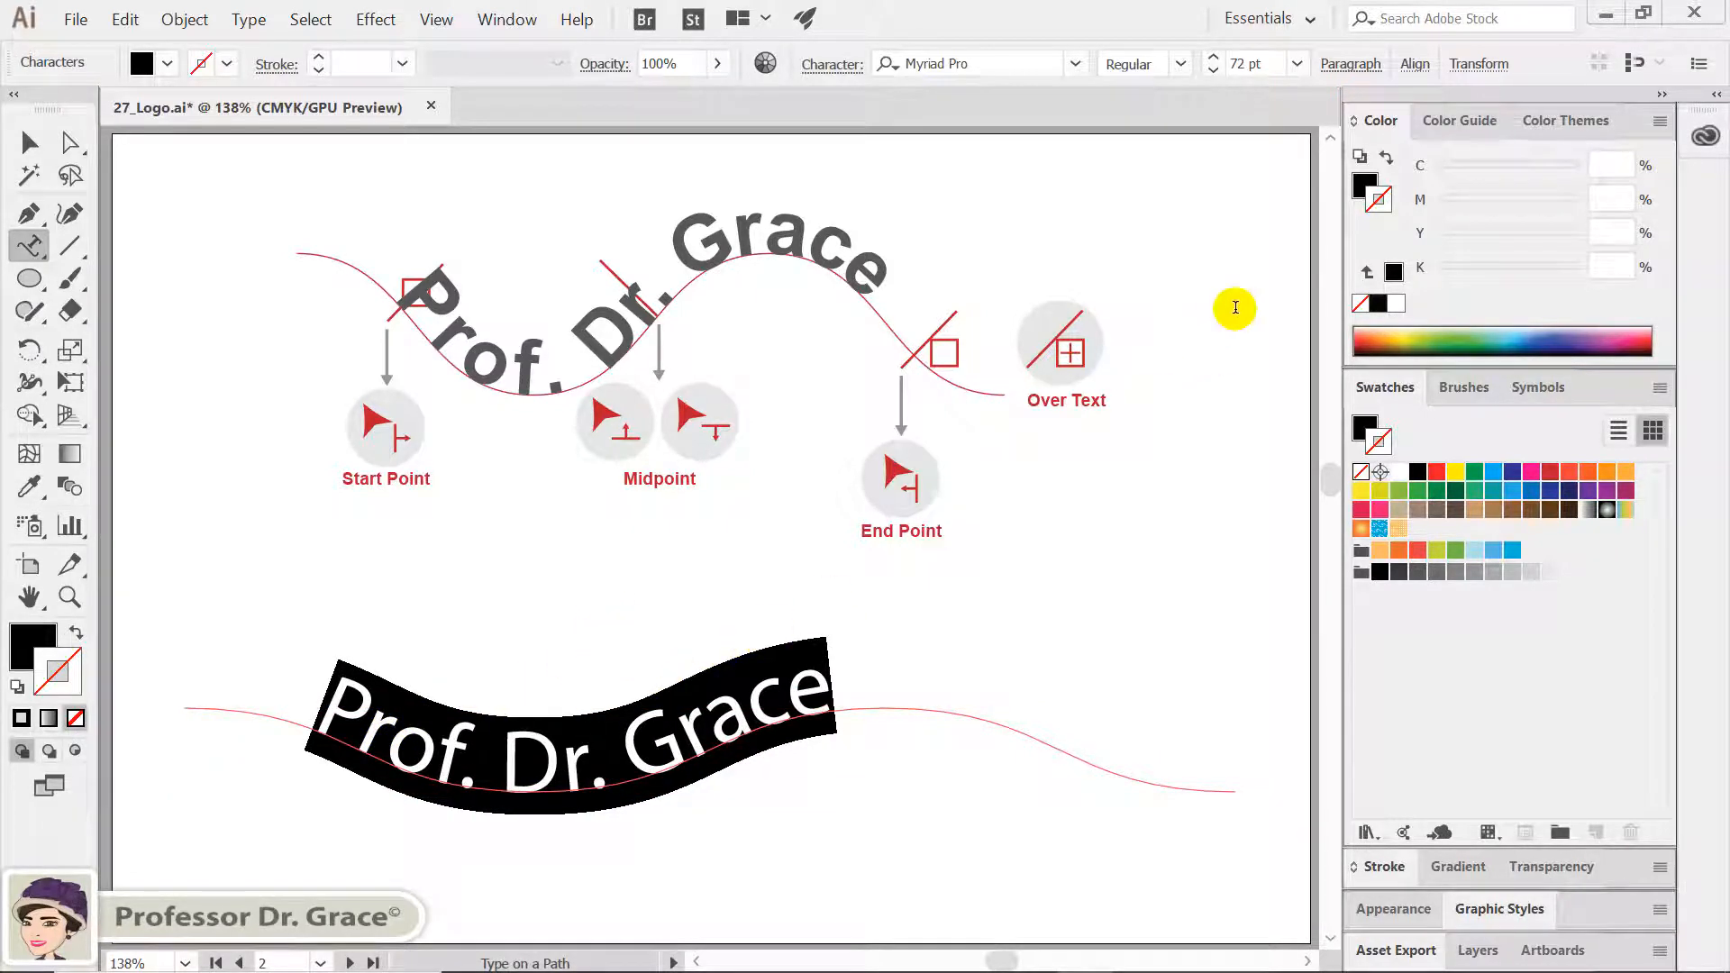
# Set the path text's font to Arial with the Bold style
pyautogui.click(1077, 66)
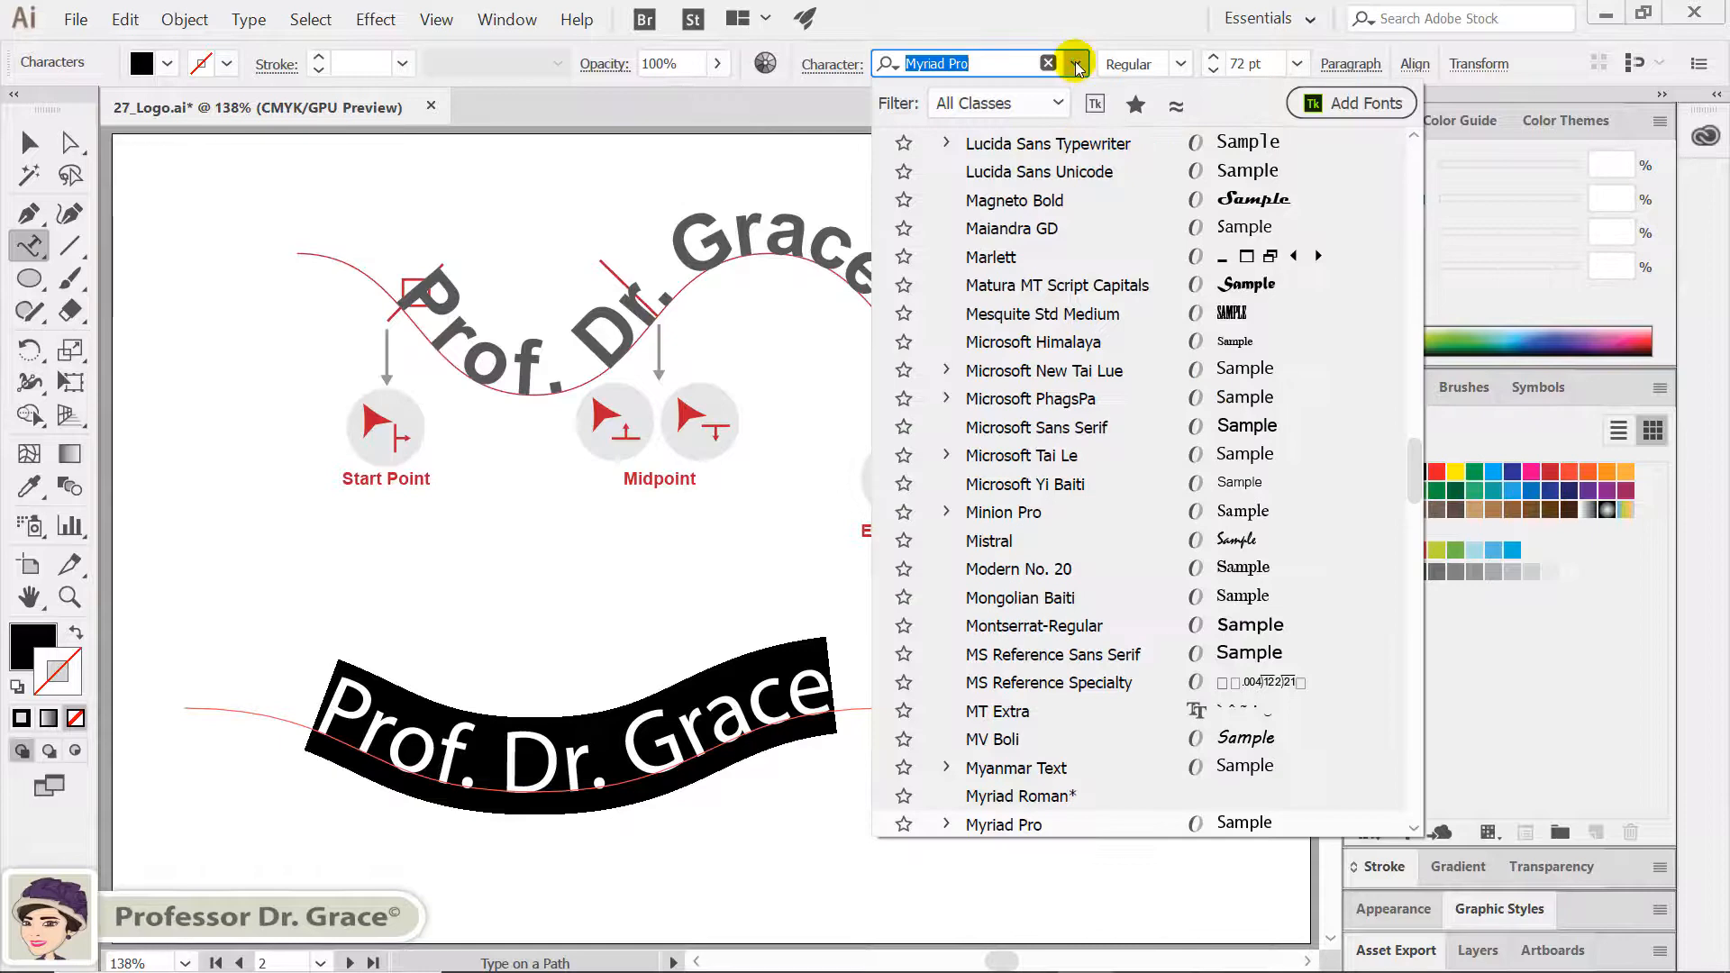
pyautogui.write('a')
pyautogui.click(973, 339)
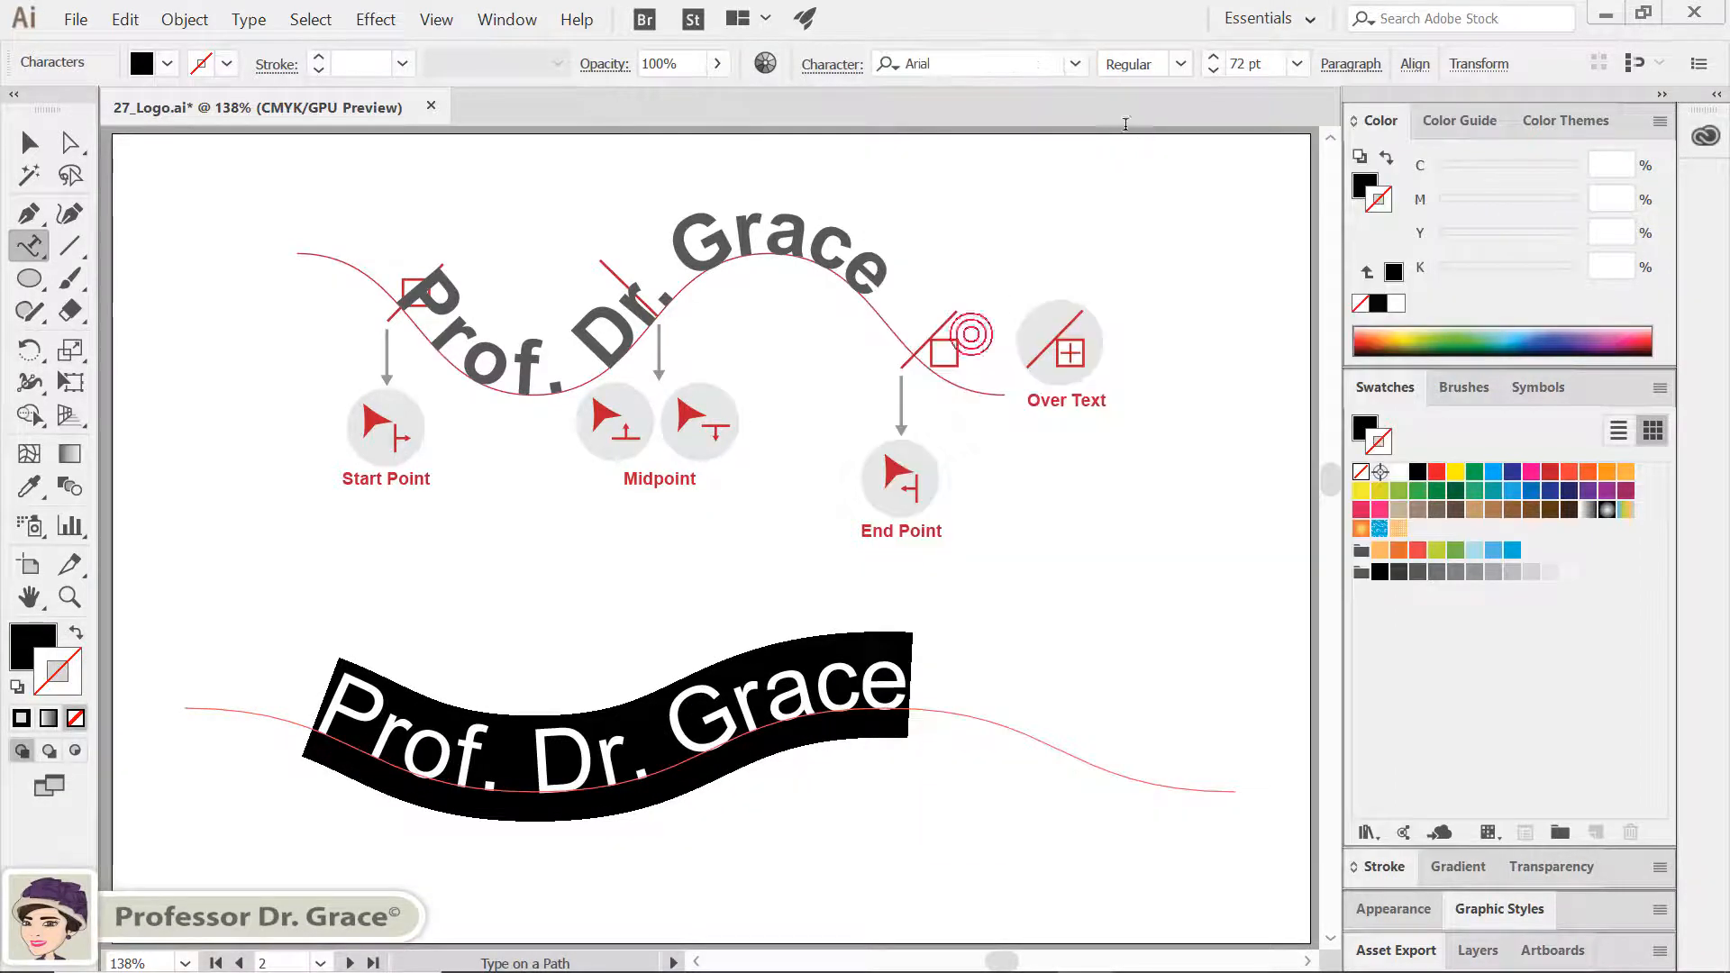
pyautogui.click(1181, 65)
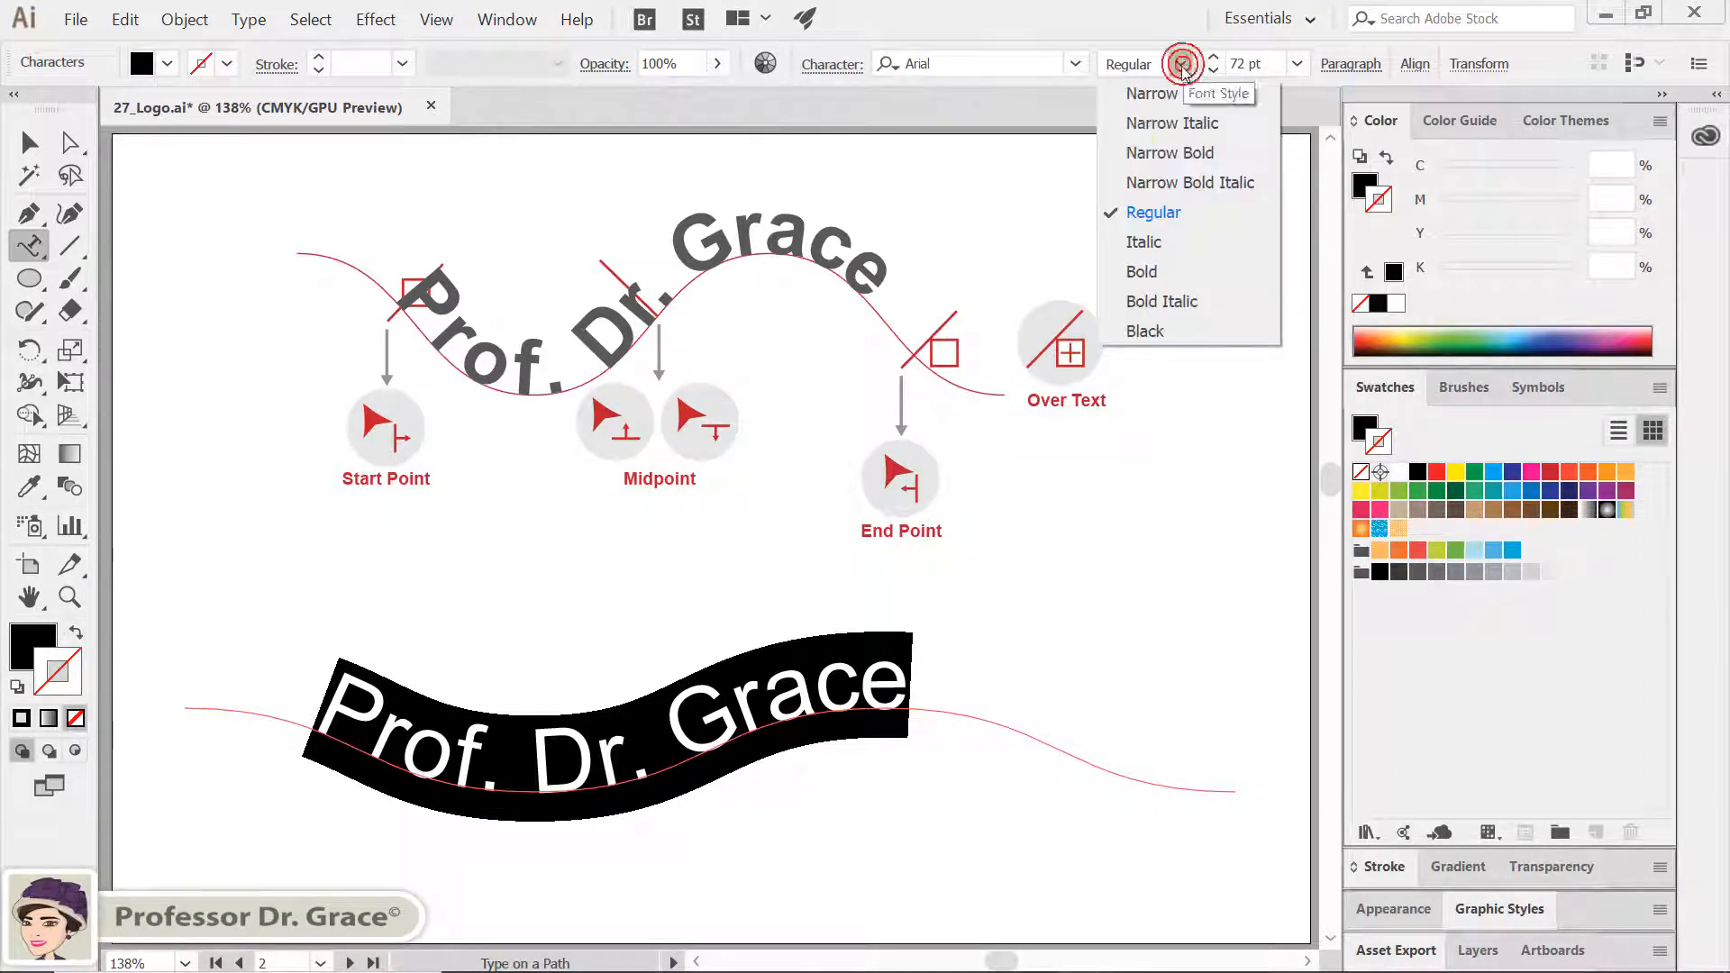
pyautogui.click(1163, 270)
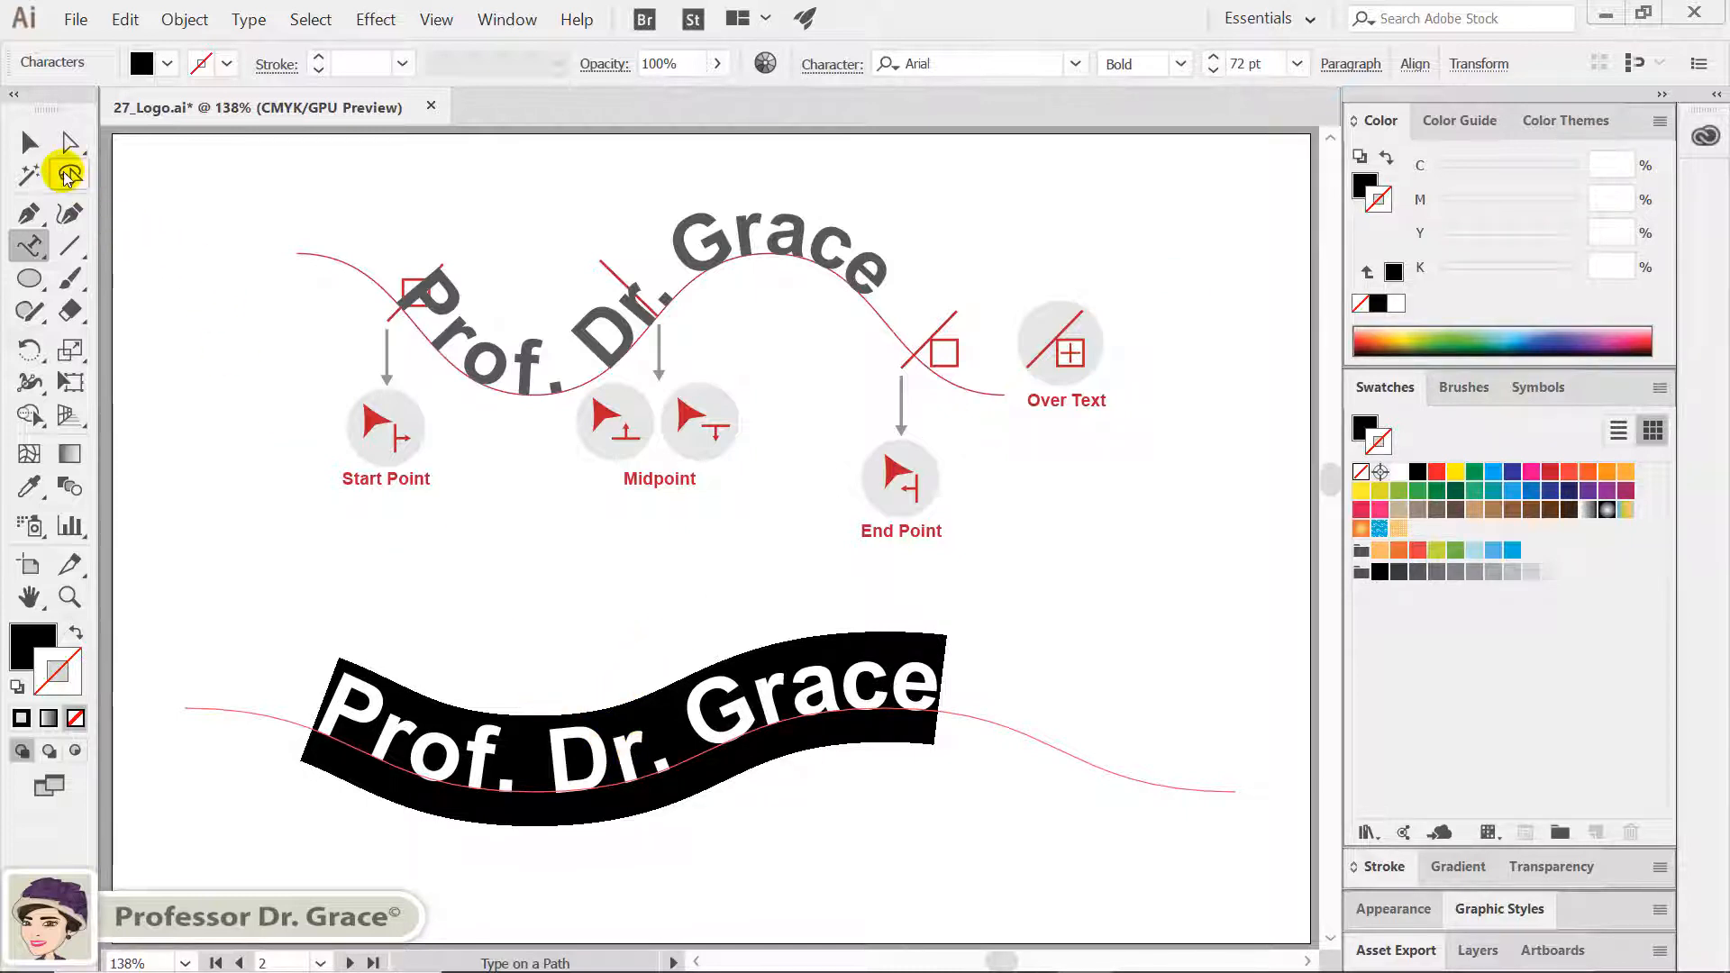
# Reposition the text along the wave with its start and midpoint brackets so it begins on the first descending slope
pyautogui.click(30, 144)
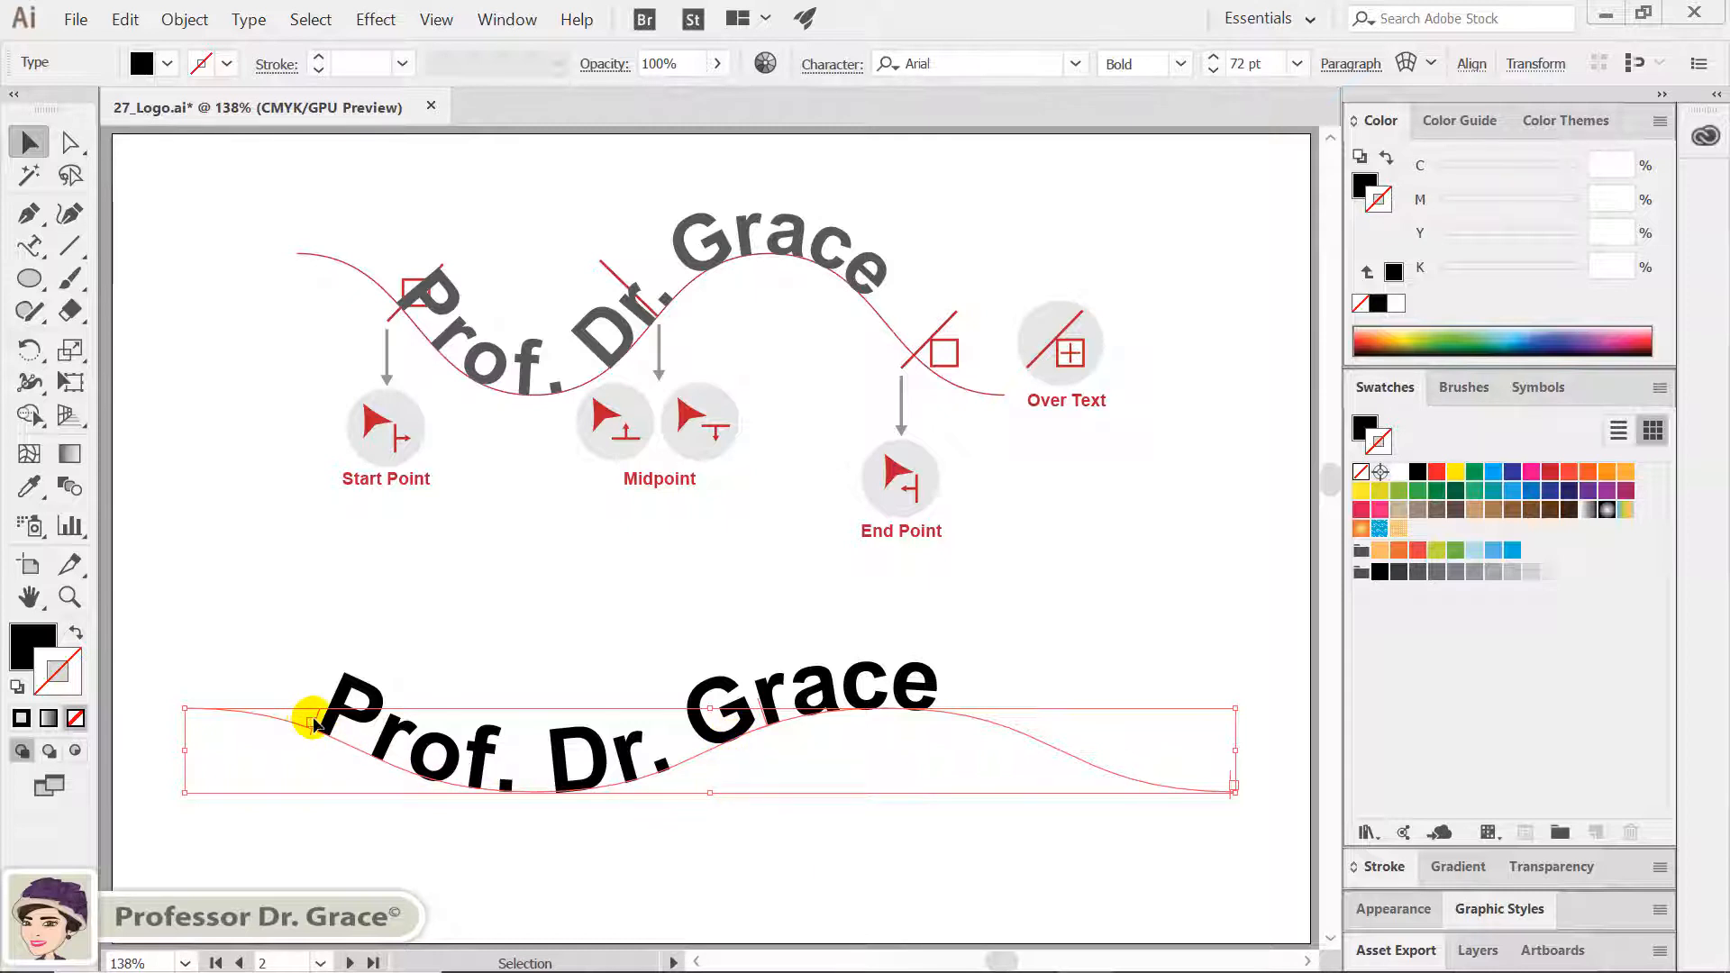
pyautogui.moveTo(315, 723); pyautogui.dragTo(504, 737)
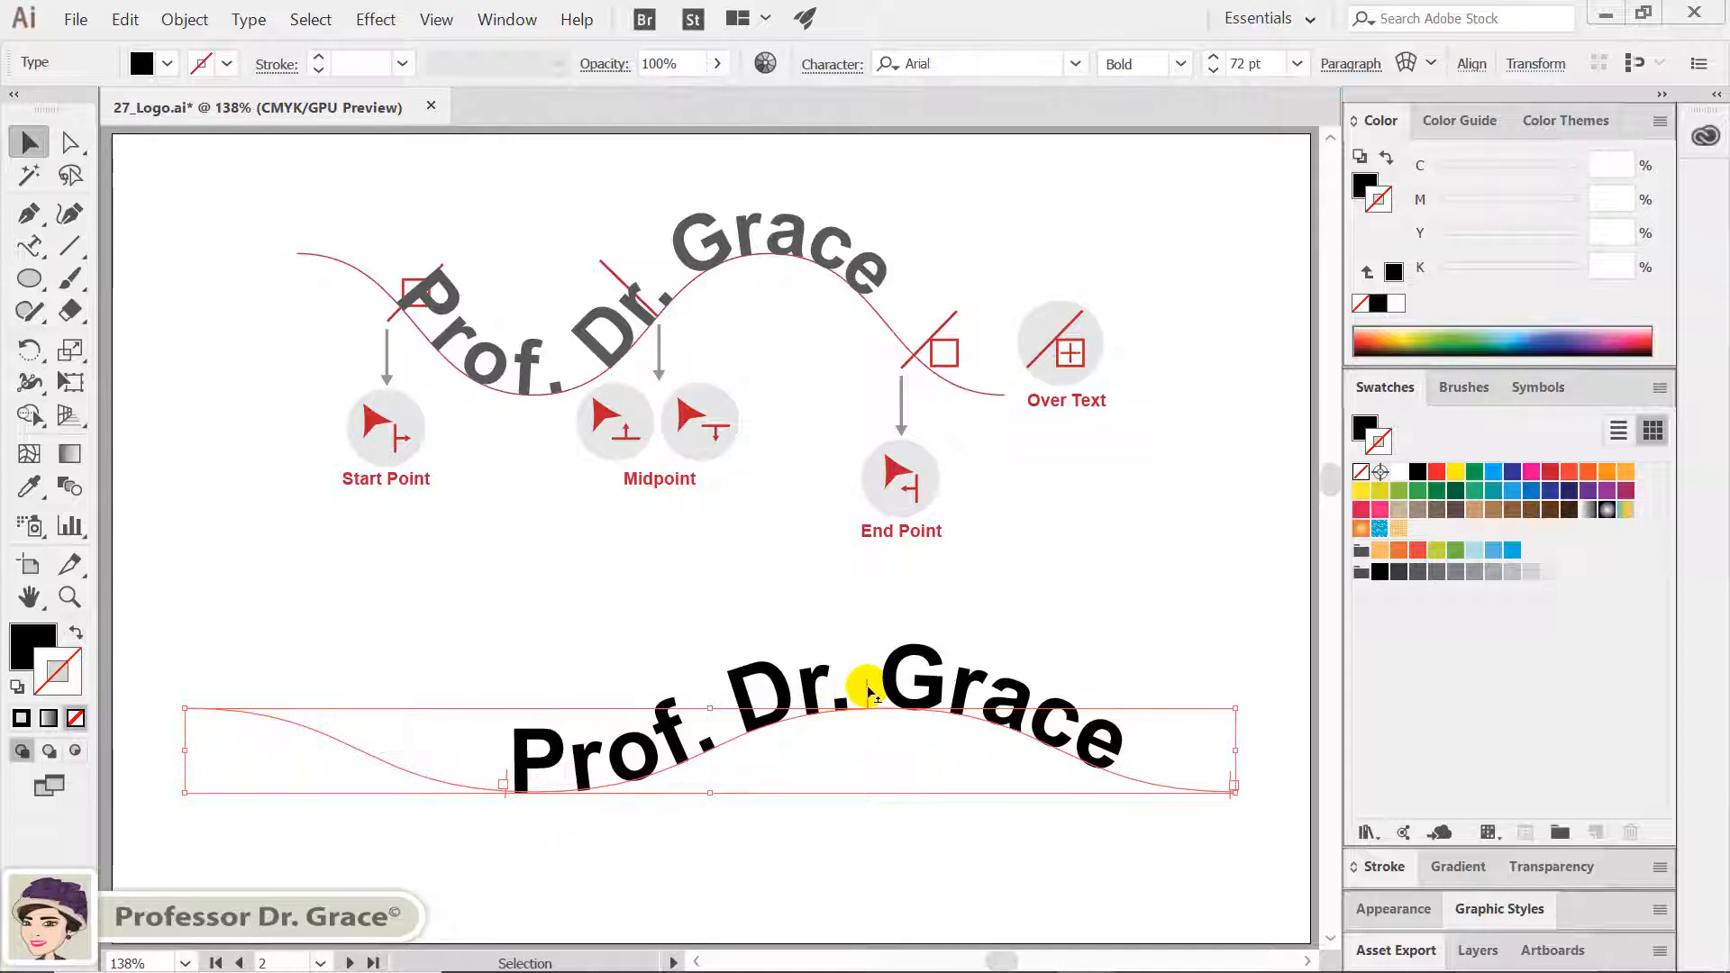
pyautogui.moveTo(868, 691); pyautogui.dragTo(695, 700)
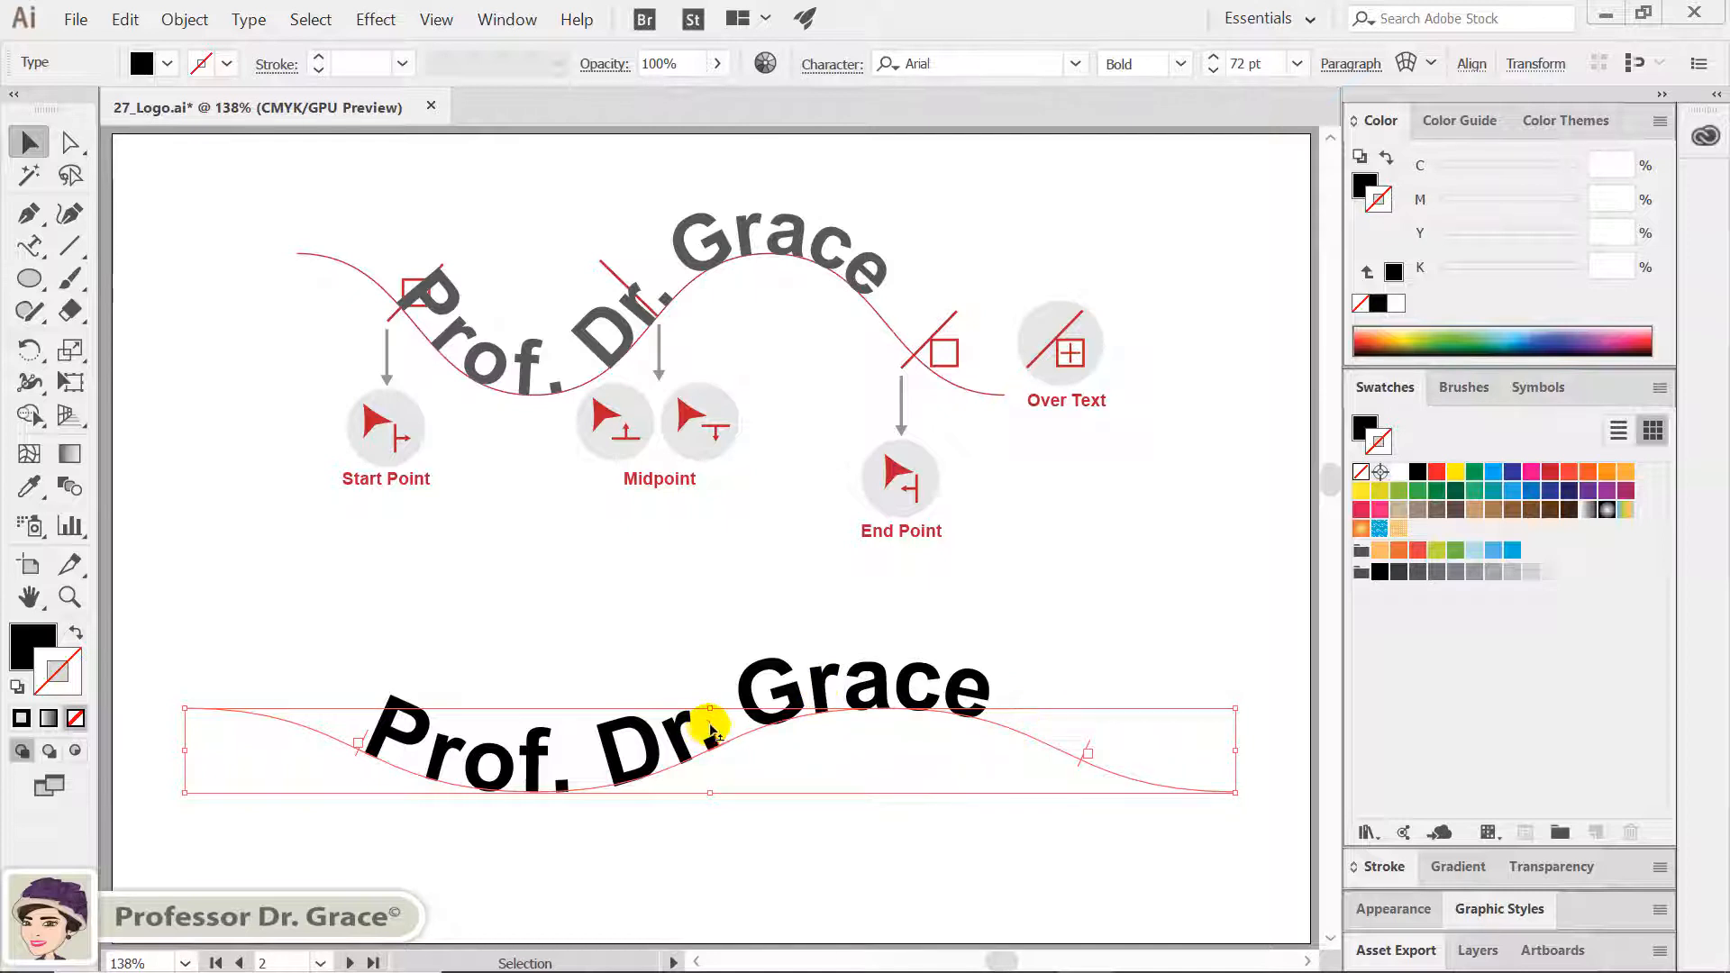
pyautogui.moveTo(711, 730)
pyautogui.mouseDown()
pyautogui.moveTo(721, 760)
pyautogui.moveTo(697, 722)
pyautogui.mouseUp()
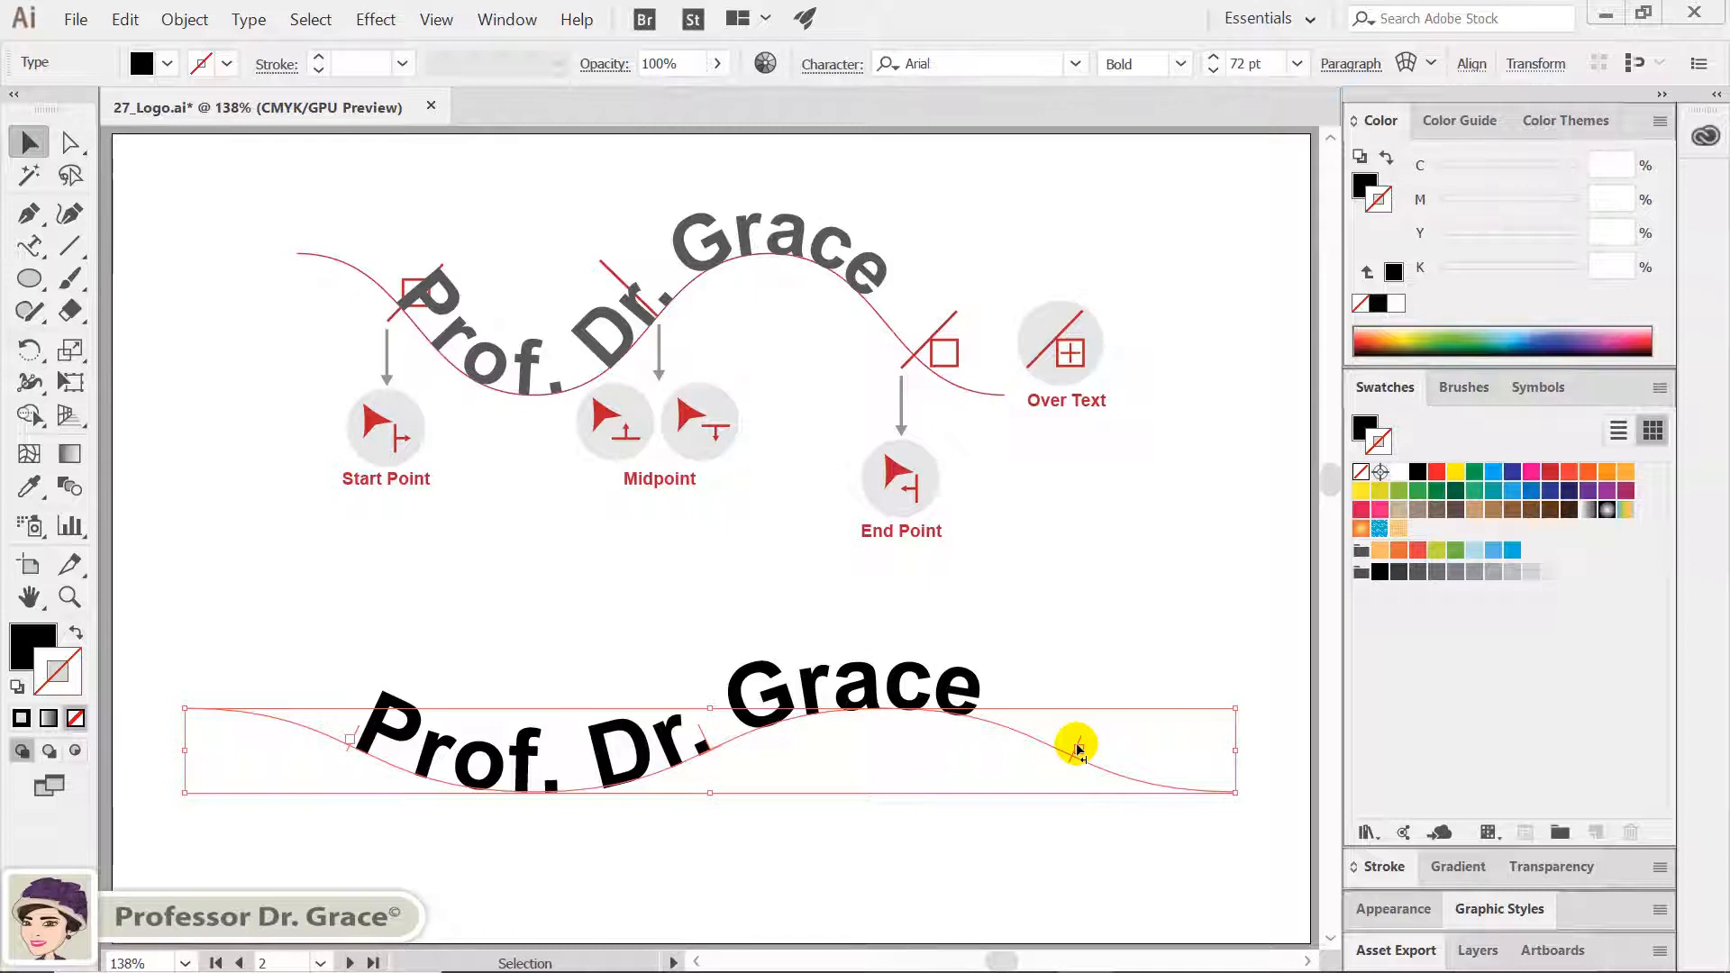
# Set the path text's end bracket just past the last word, and deepen the wave by lowering its trough anchor and raising its crest anchor
pyautogui.moveTo(1079, 748); pyautogui.dragTo(884, 680)
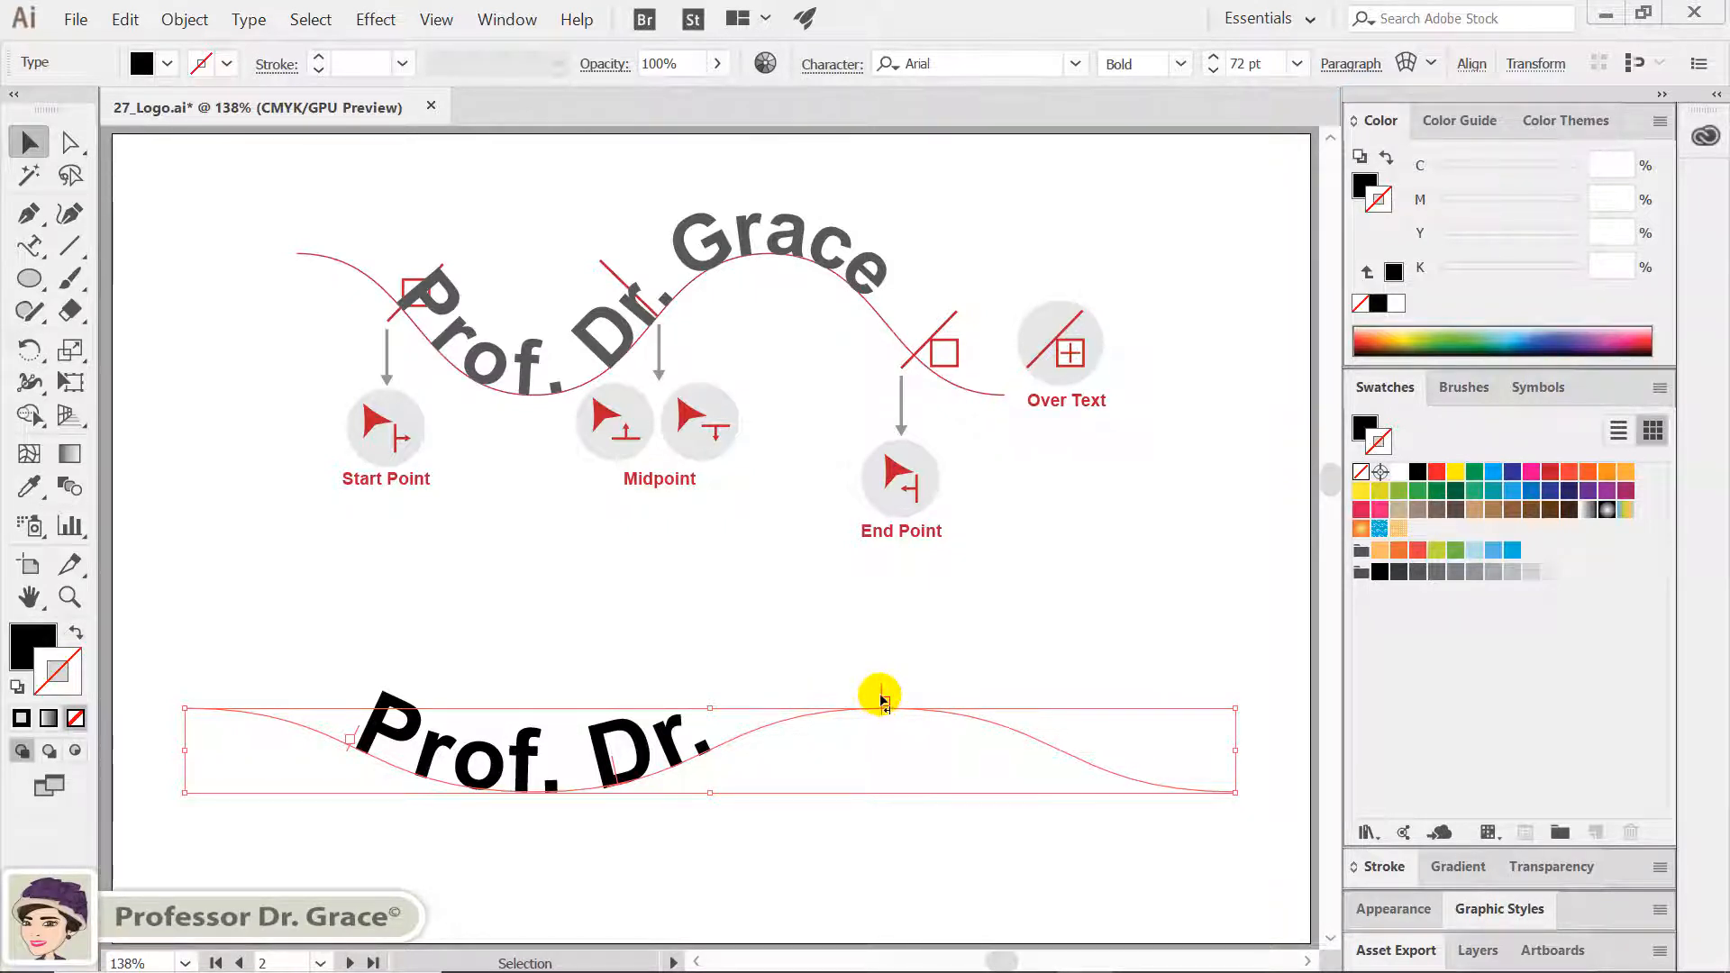
pyautogui.moveTo(880, 699); pyautogui.dragTo(1027, 721)
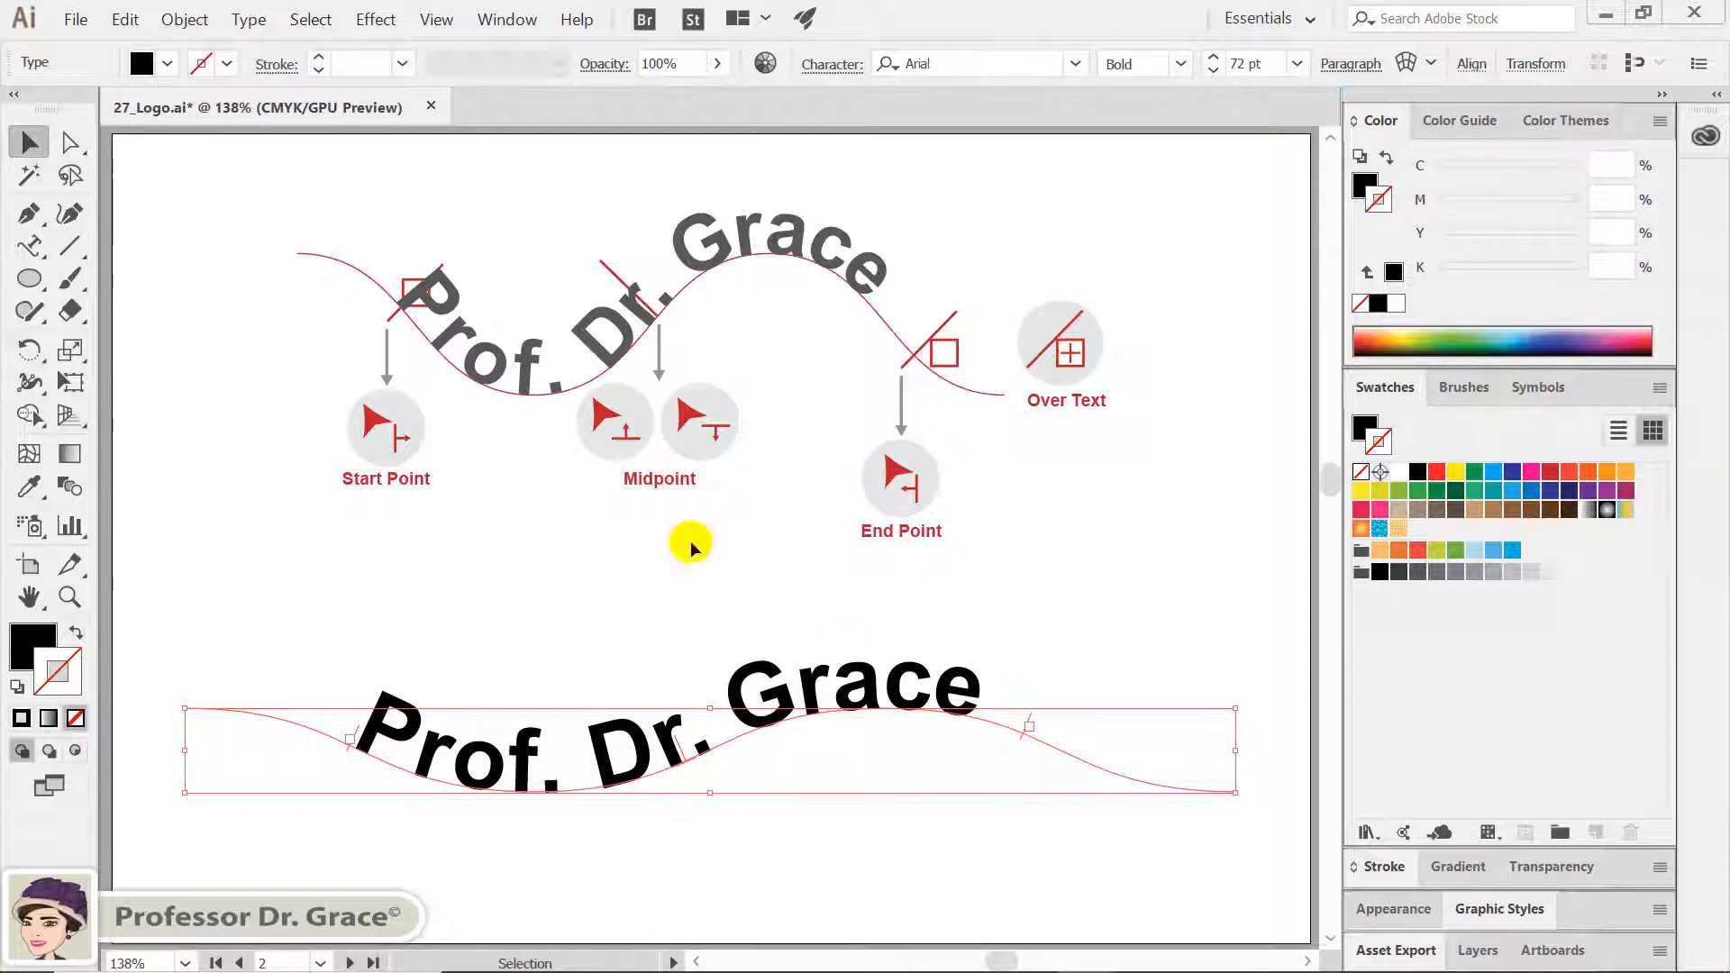
pyautogui.click(70, 142)
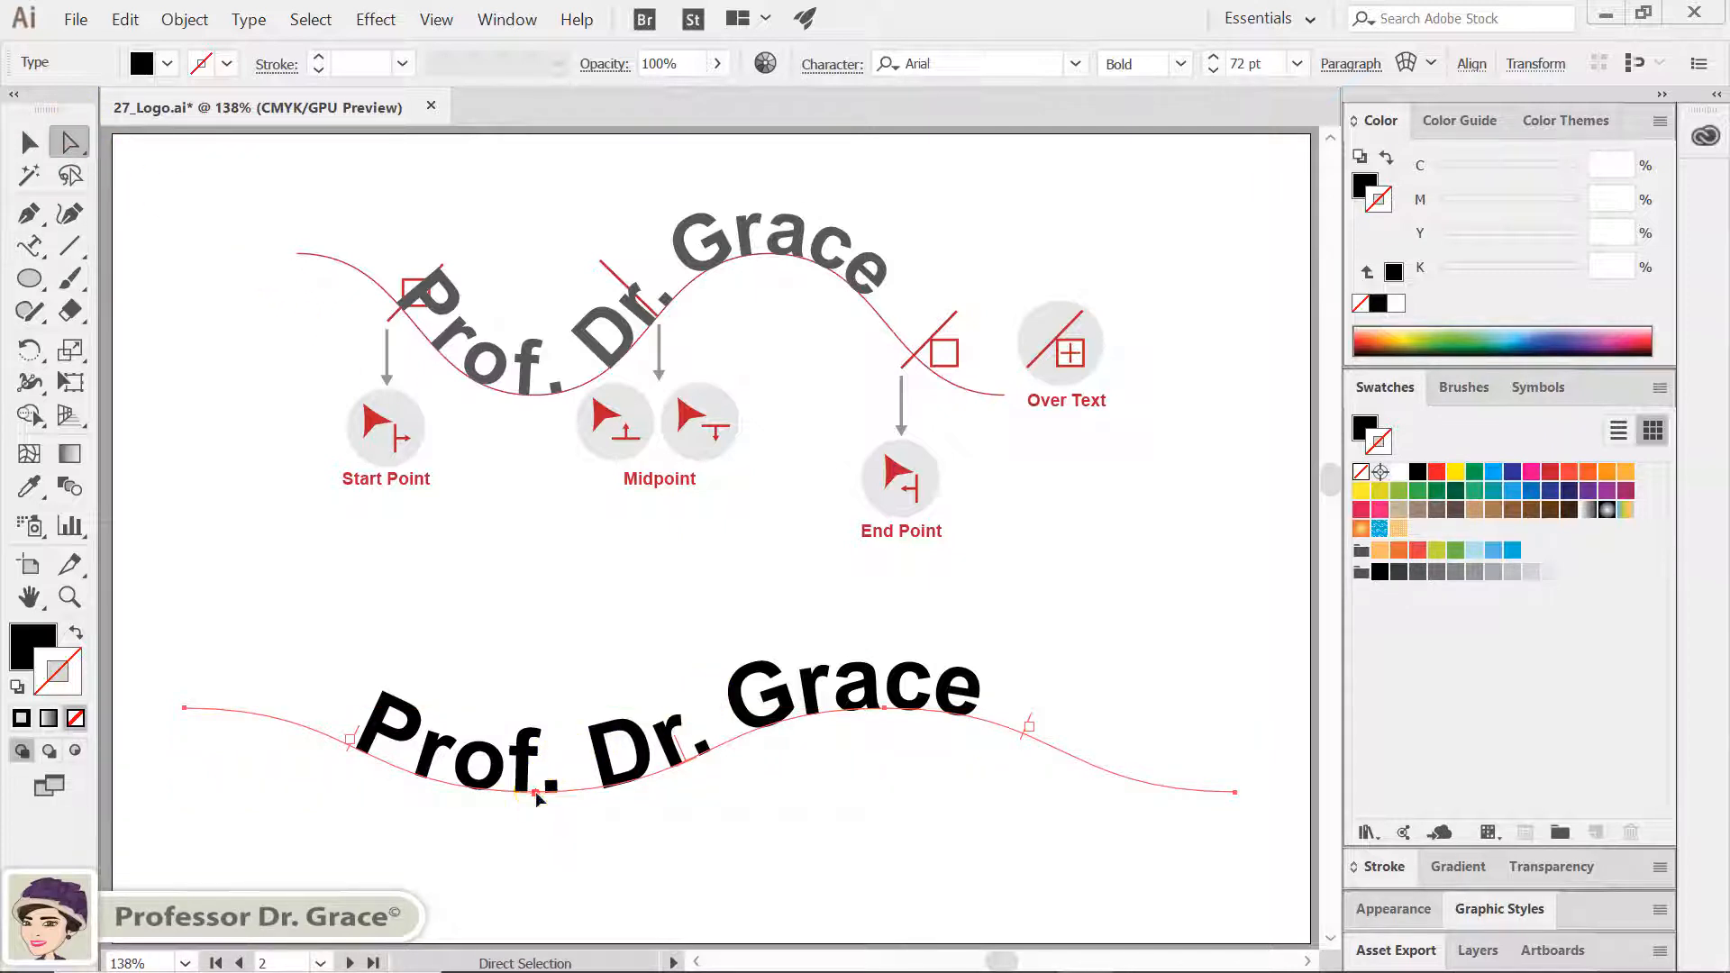
pyautogui.moveTo(535, 795); pyautogui.dragTo(535, 847)
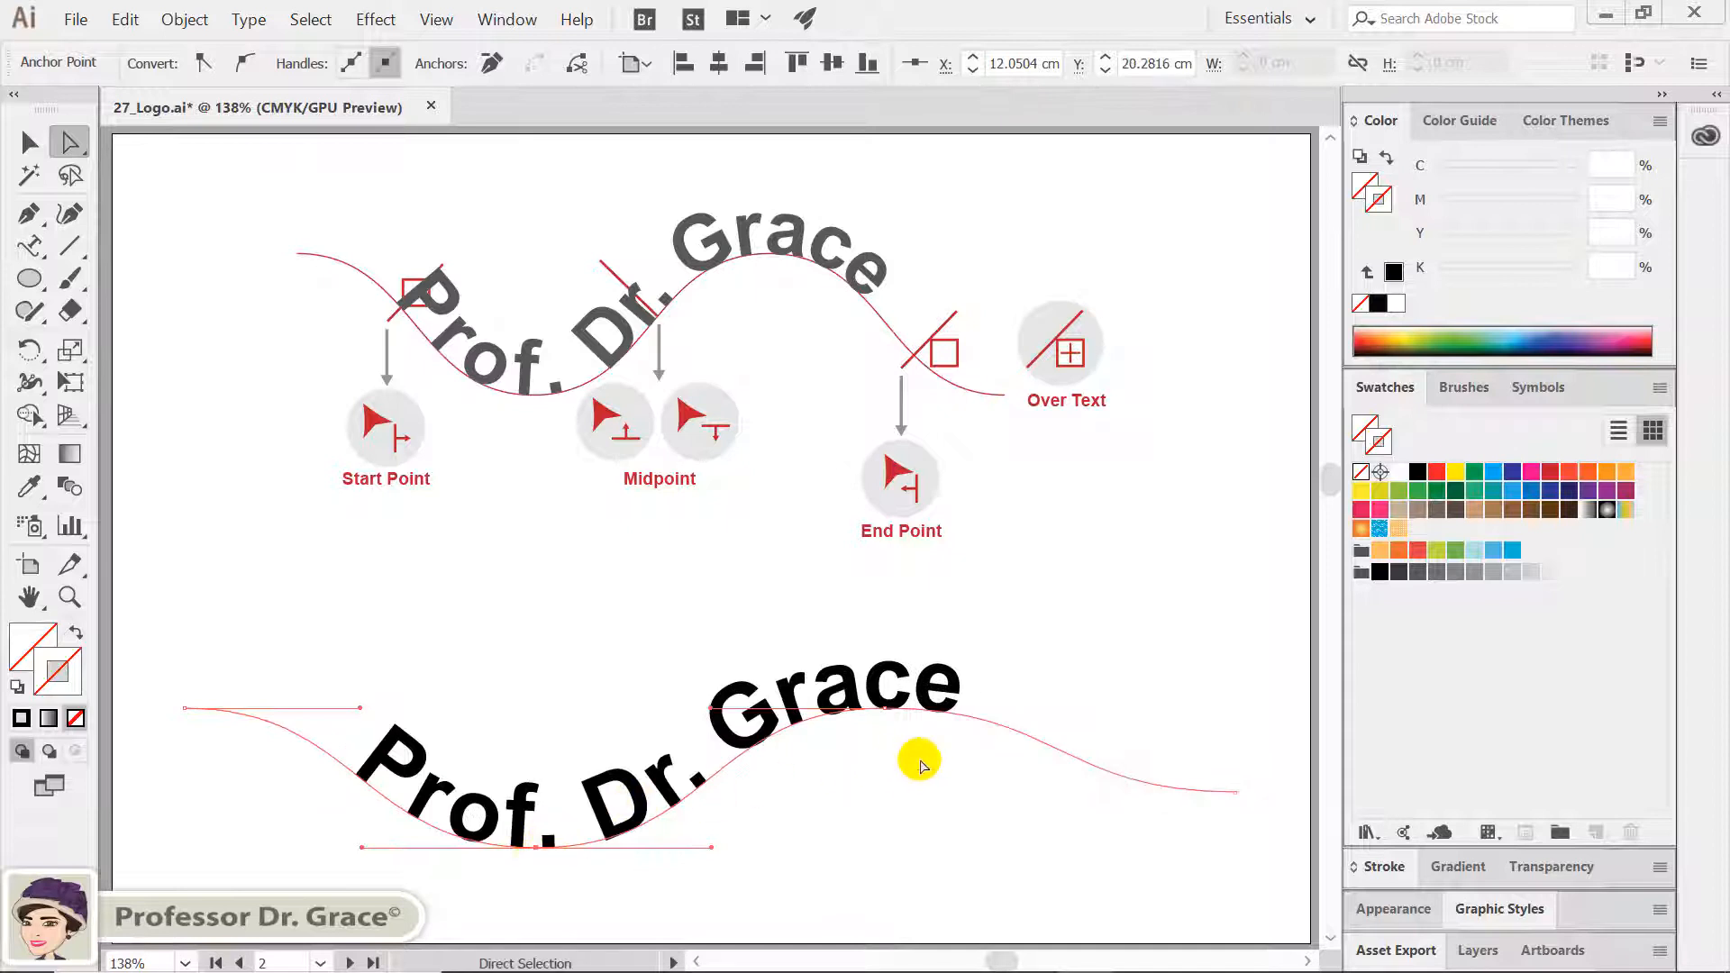
pyautogui.moveTo(888, 715); pyautogui.dragTo(895, 667)
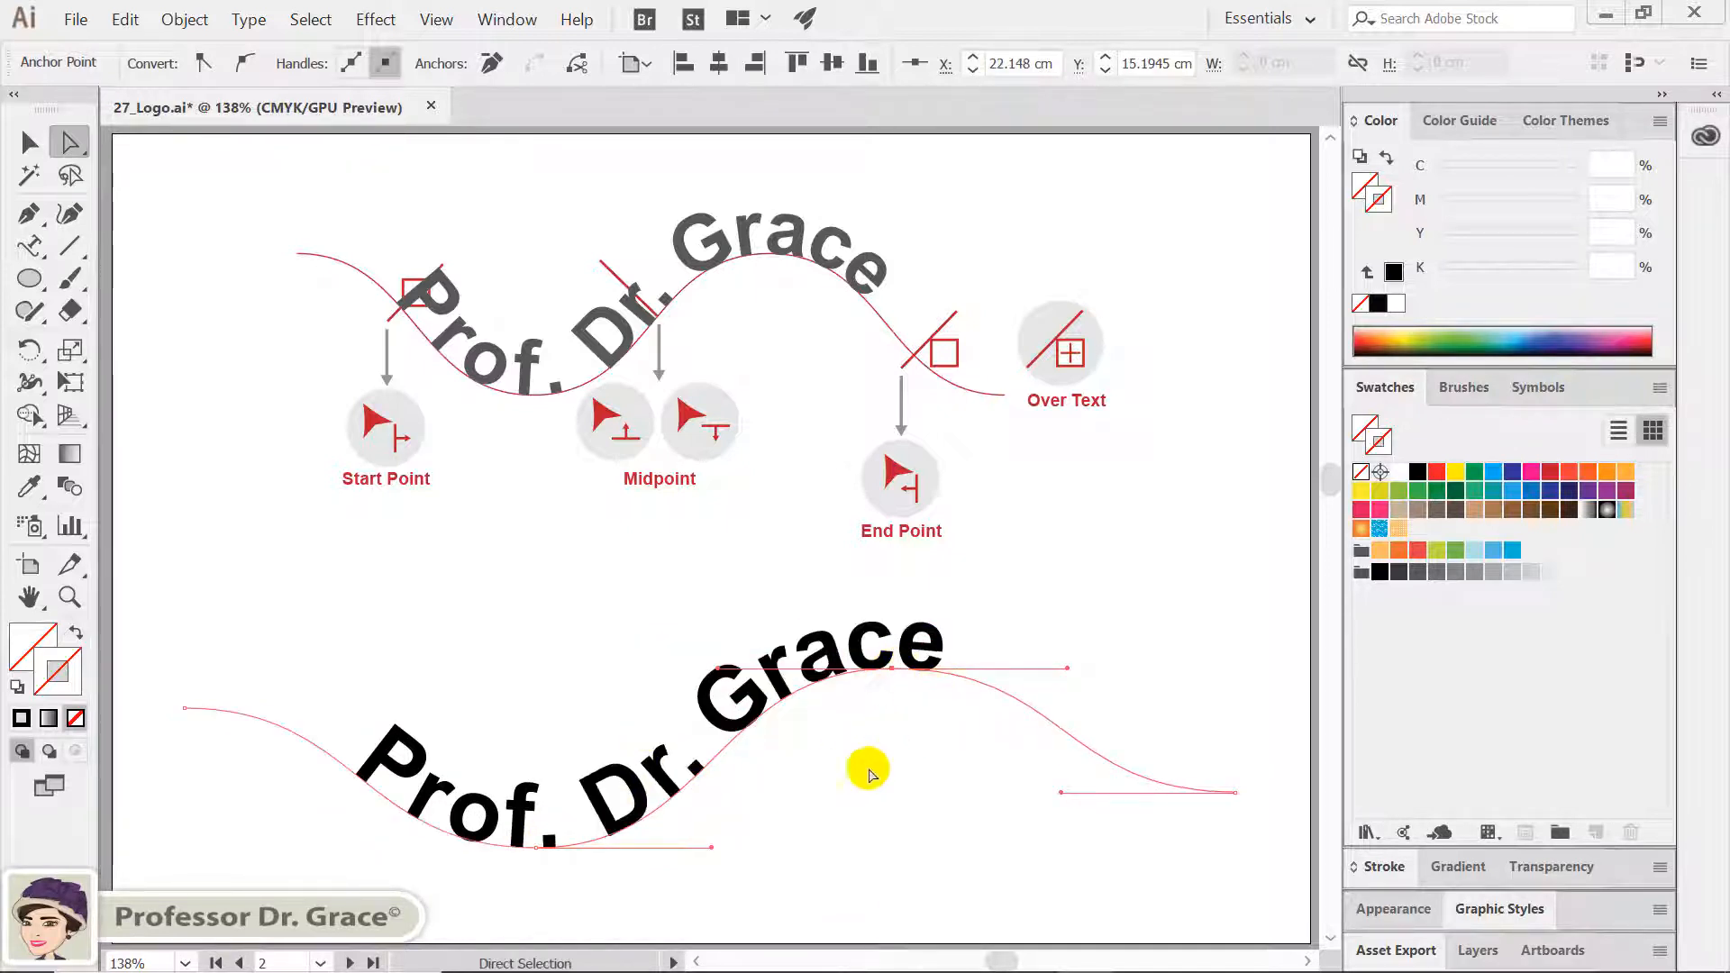
pyautogui.click(815, 800)
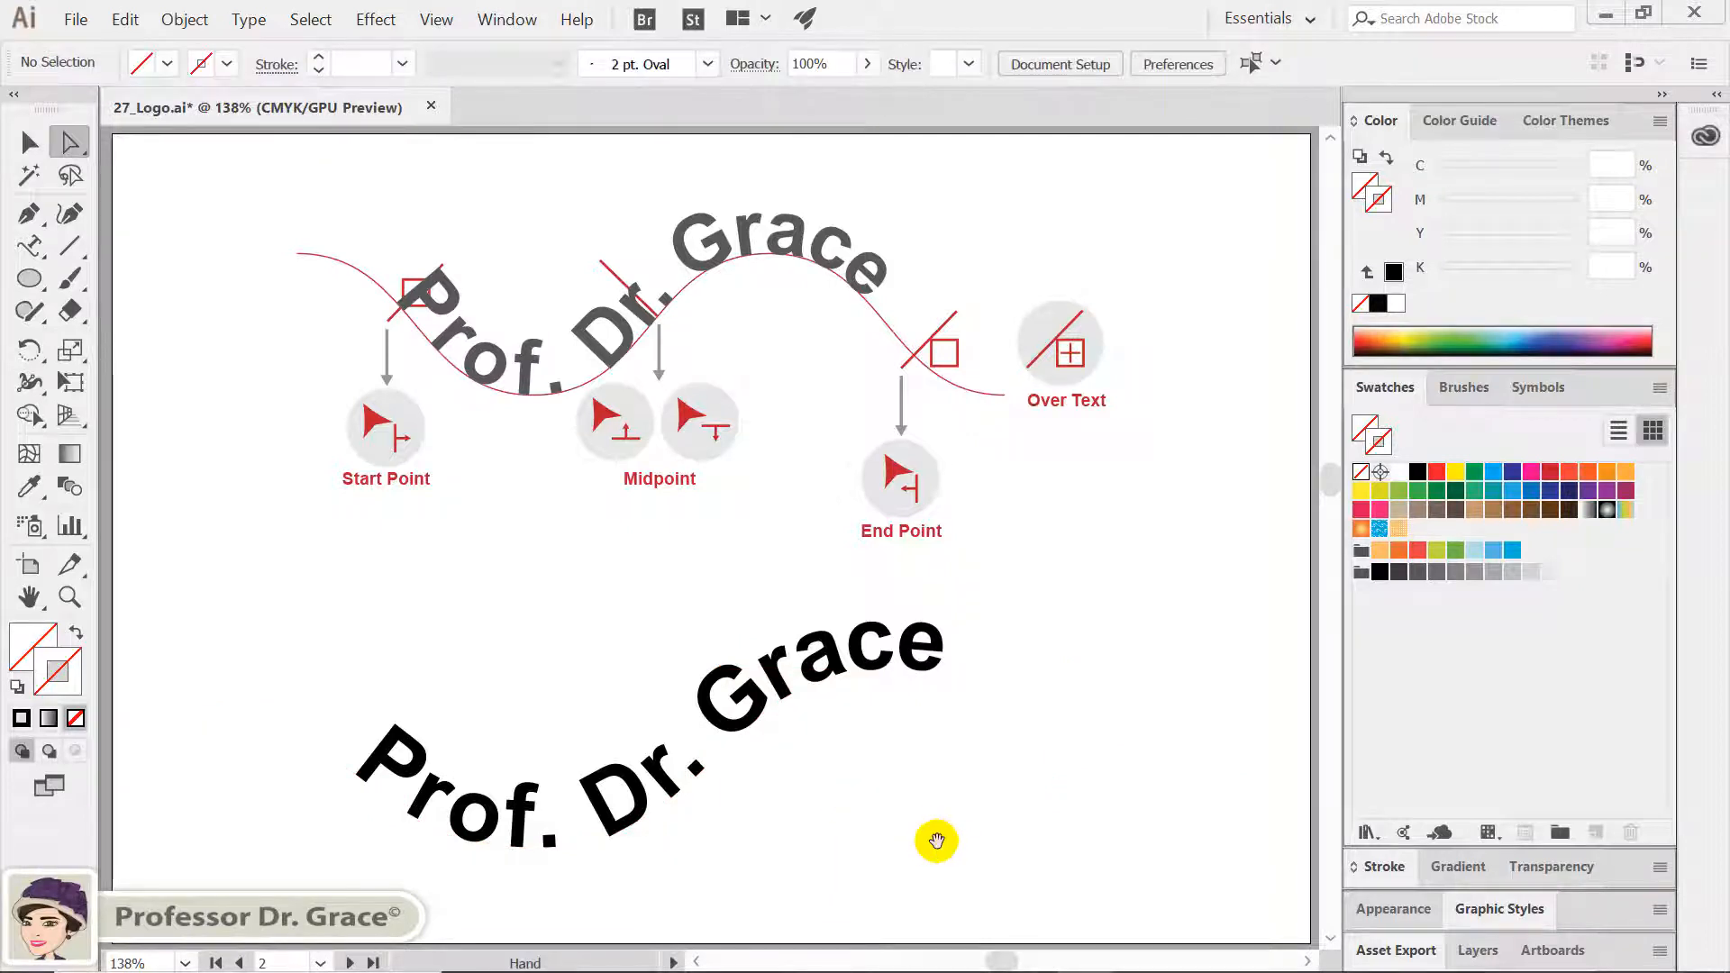
# On the heart artboard, cut all of the repeated "Love" text out of the text frame beside the heart
pyautogui.moveTo(935, 838); pyautogui.dragTo(863, 272)
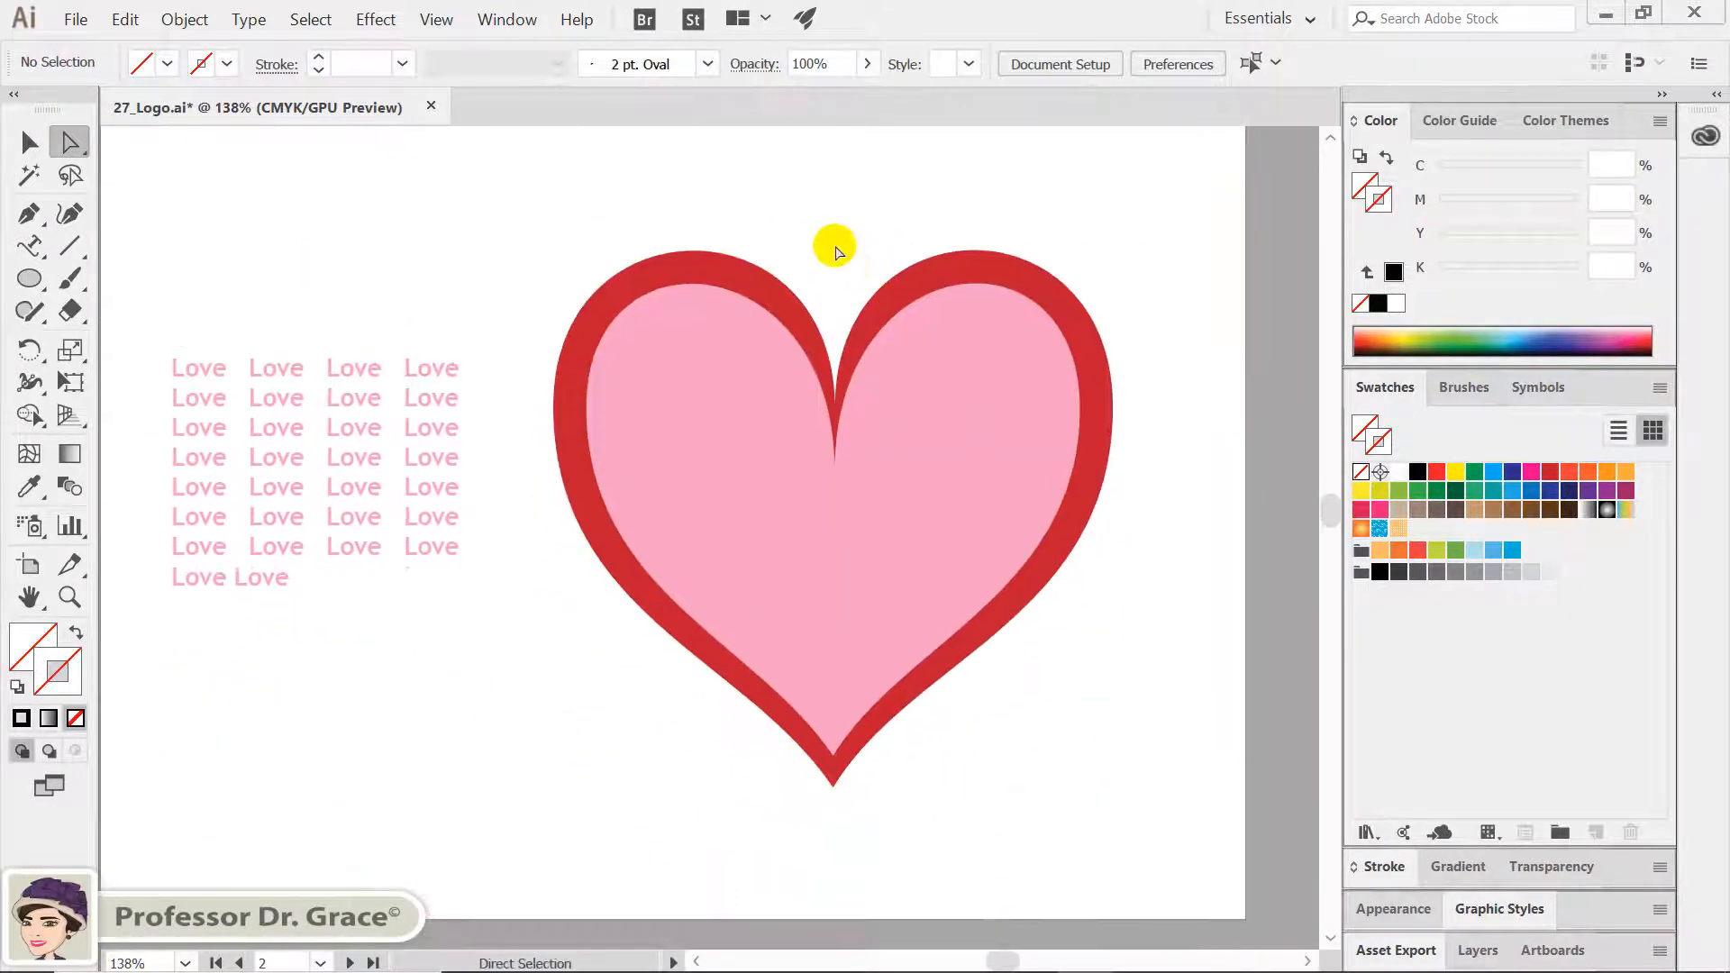
pyautogui.hotkey('ctrl', '0')
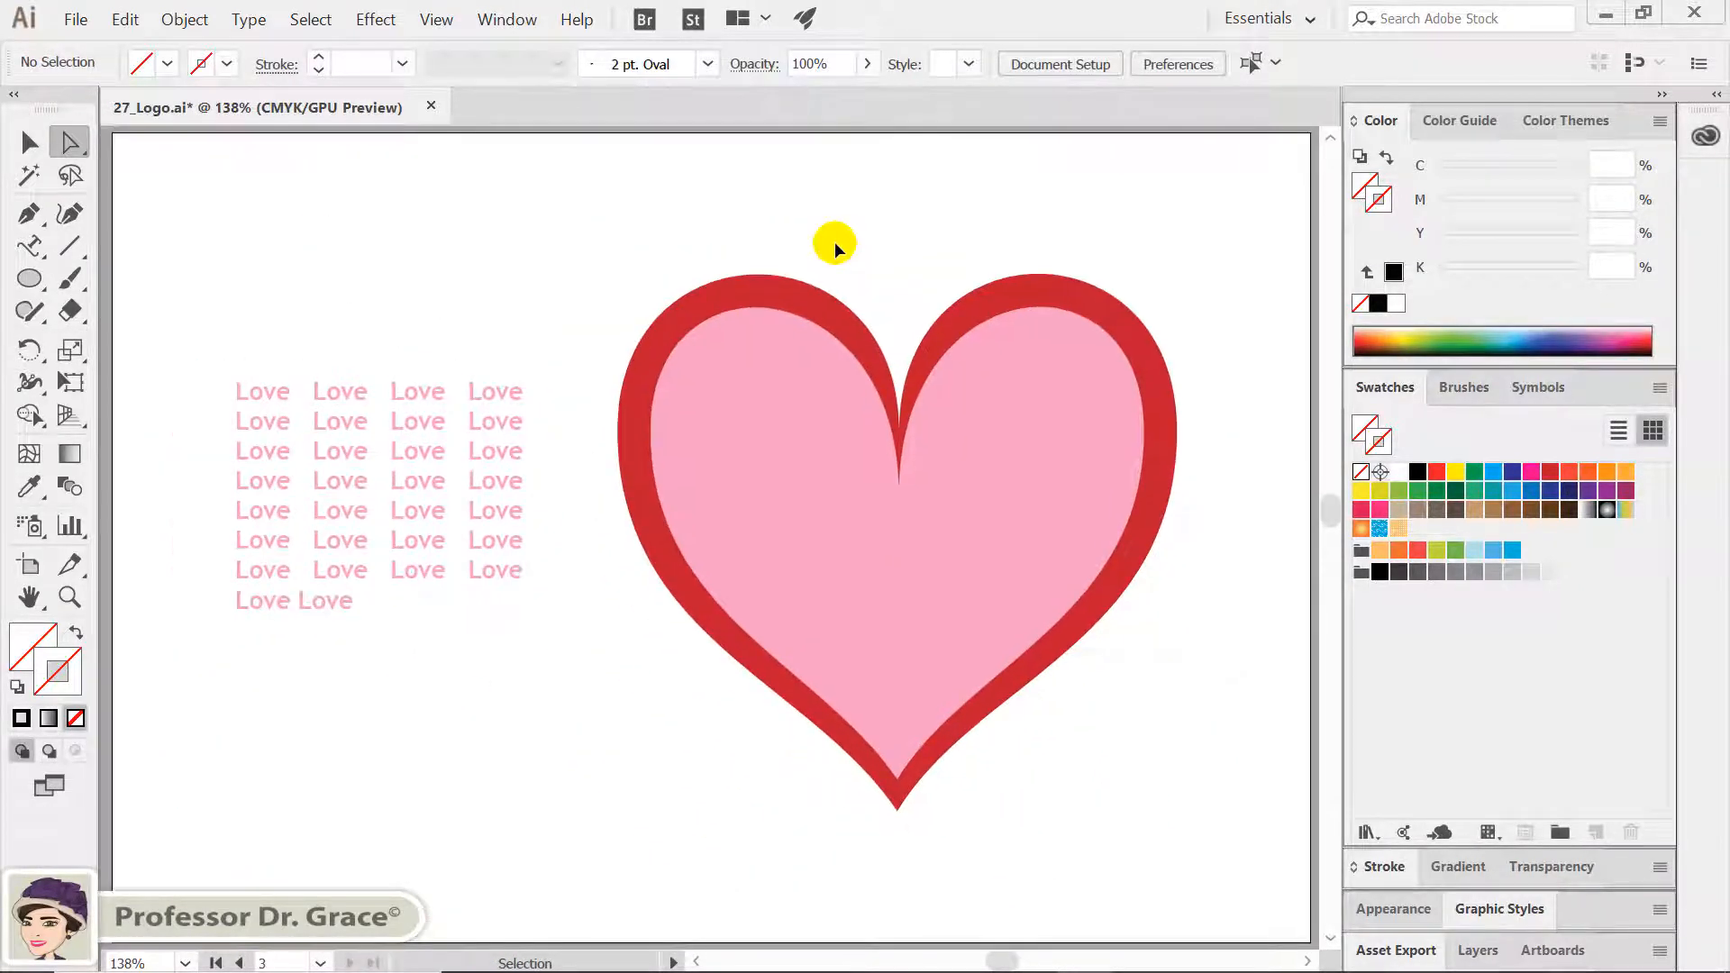
pyautogui.press('v')
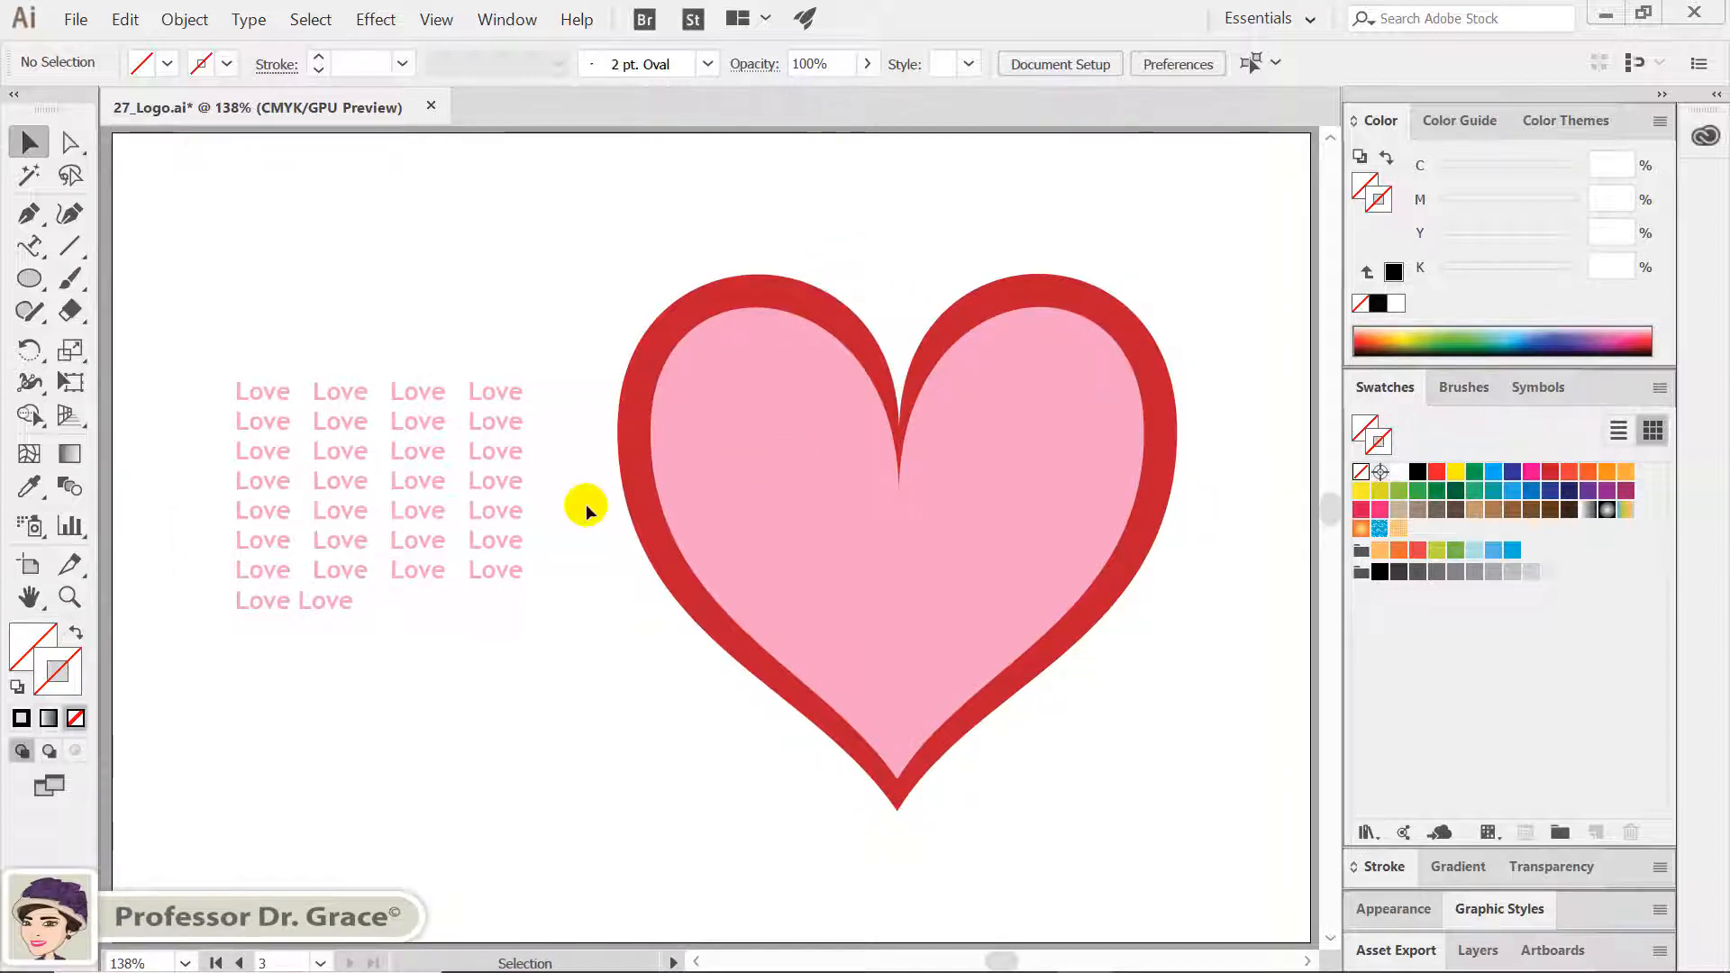
pyautogui.click(40, 246)
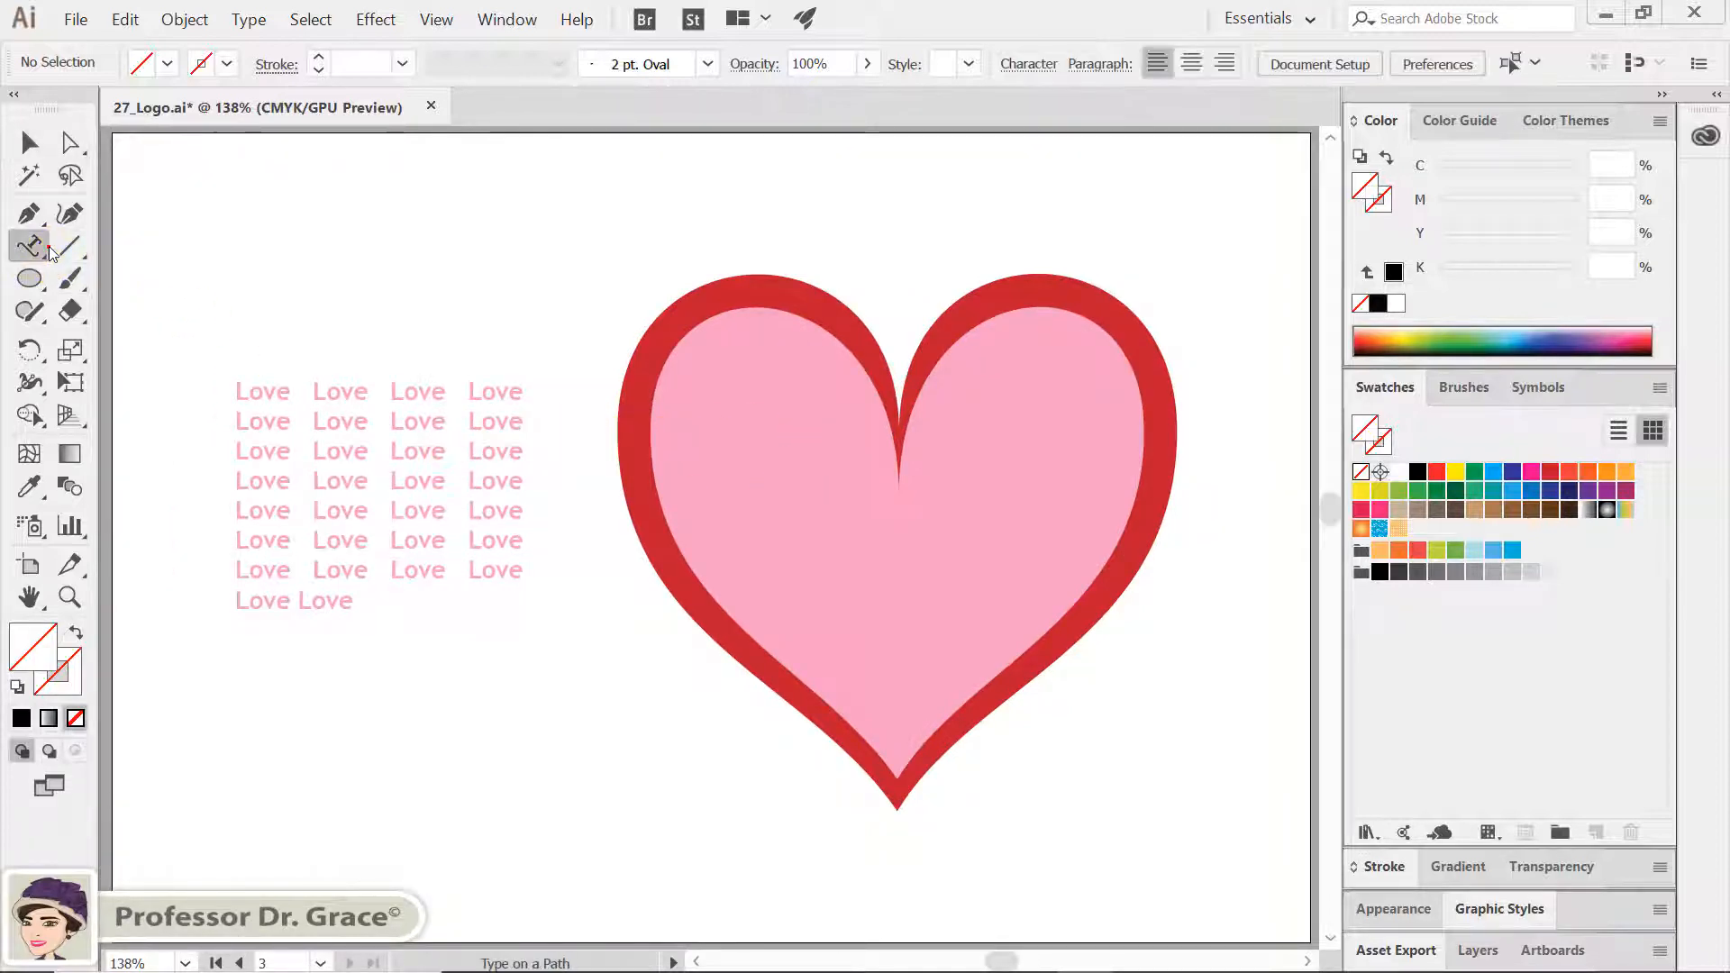
pyautogui.click(279, 416)
pyautogui.doubleClick(279, 418)
pyautogui.hotkey('ctrl', 'a')
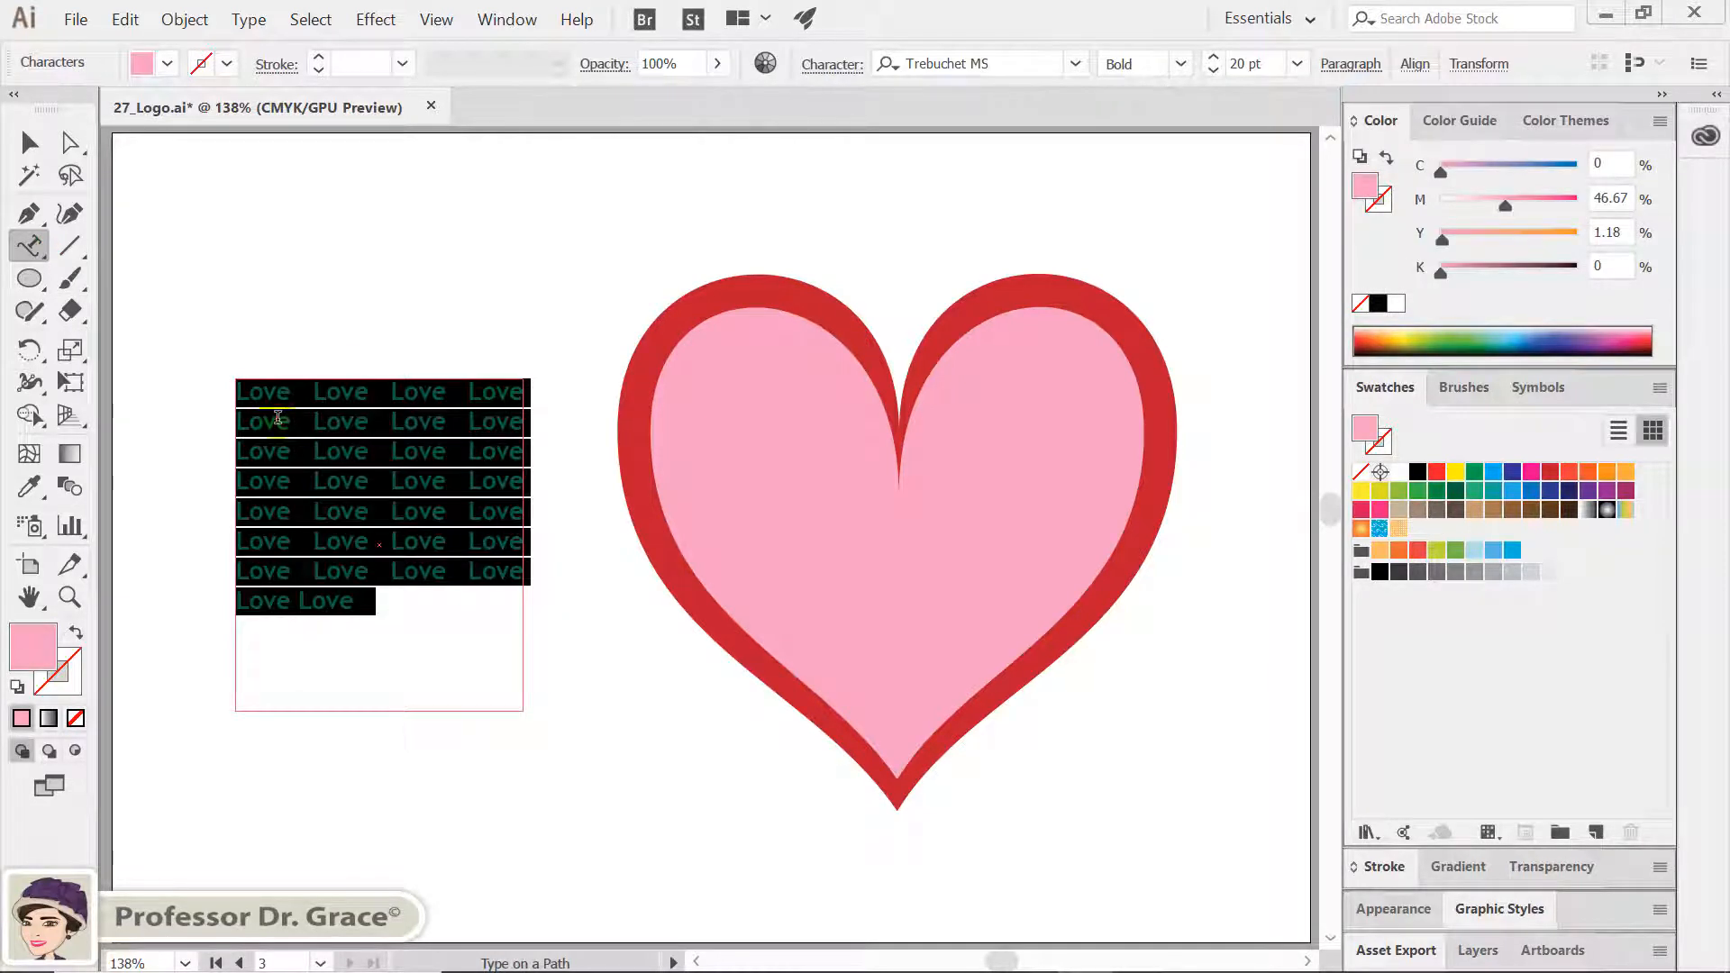
pyautogui.press('ctrl')
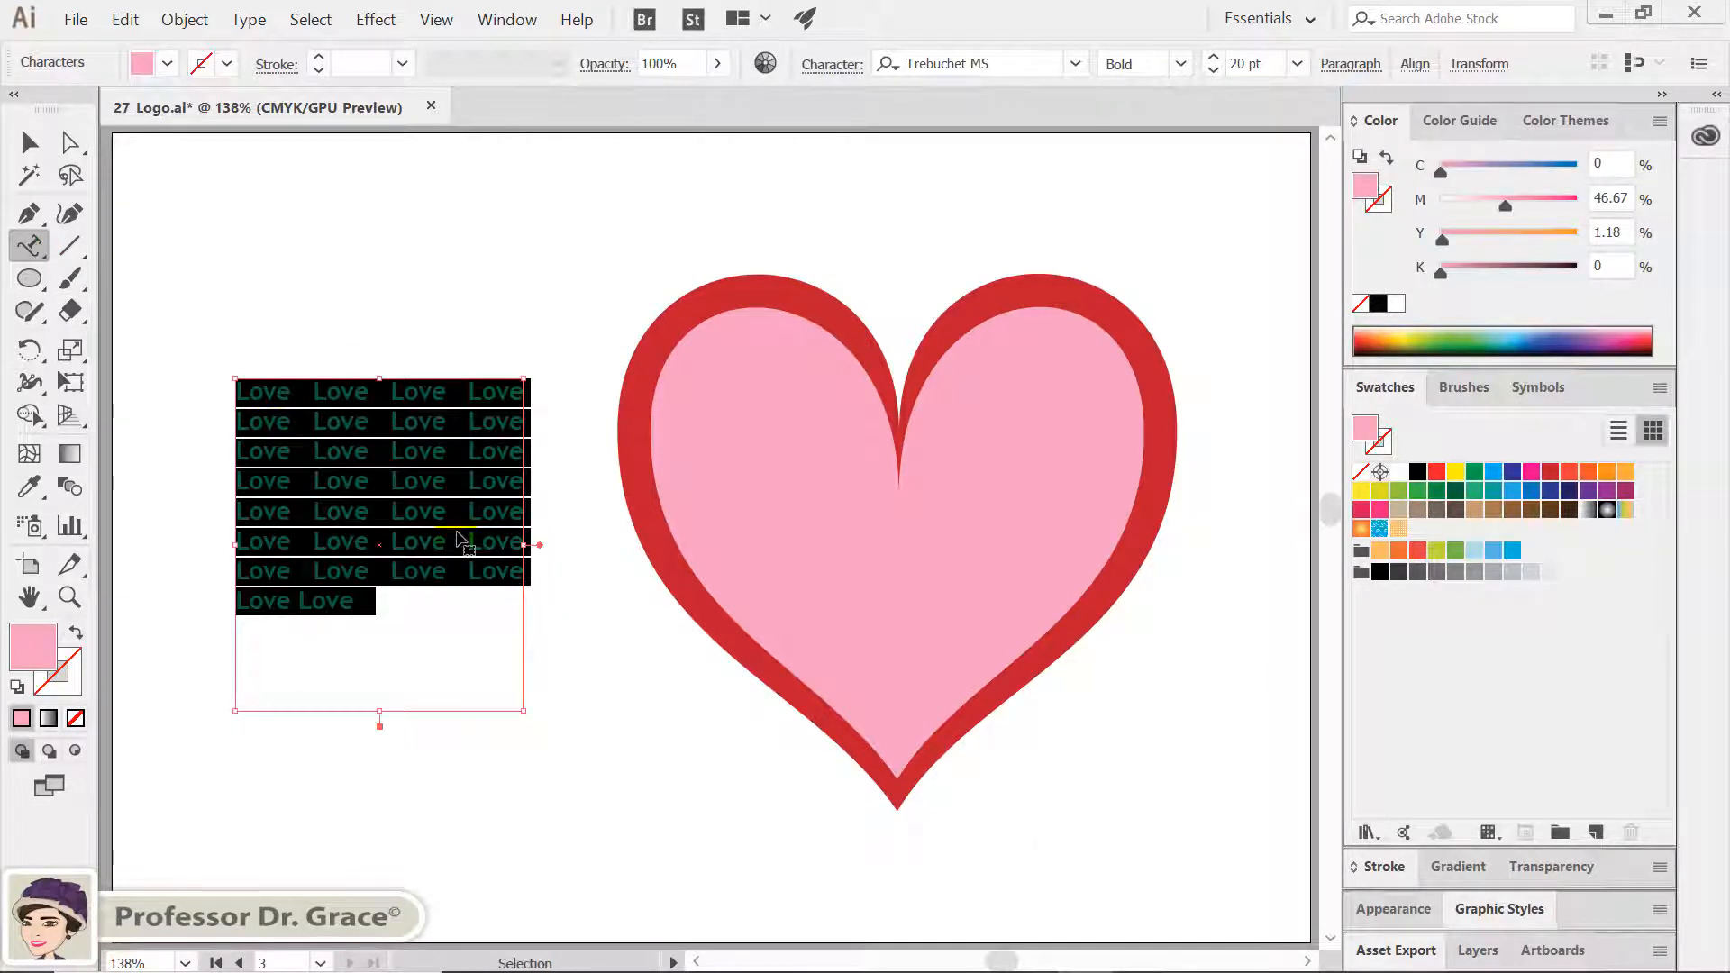
pyautogui.hotkey('ctrl', 'x')
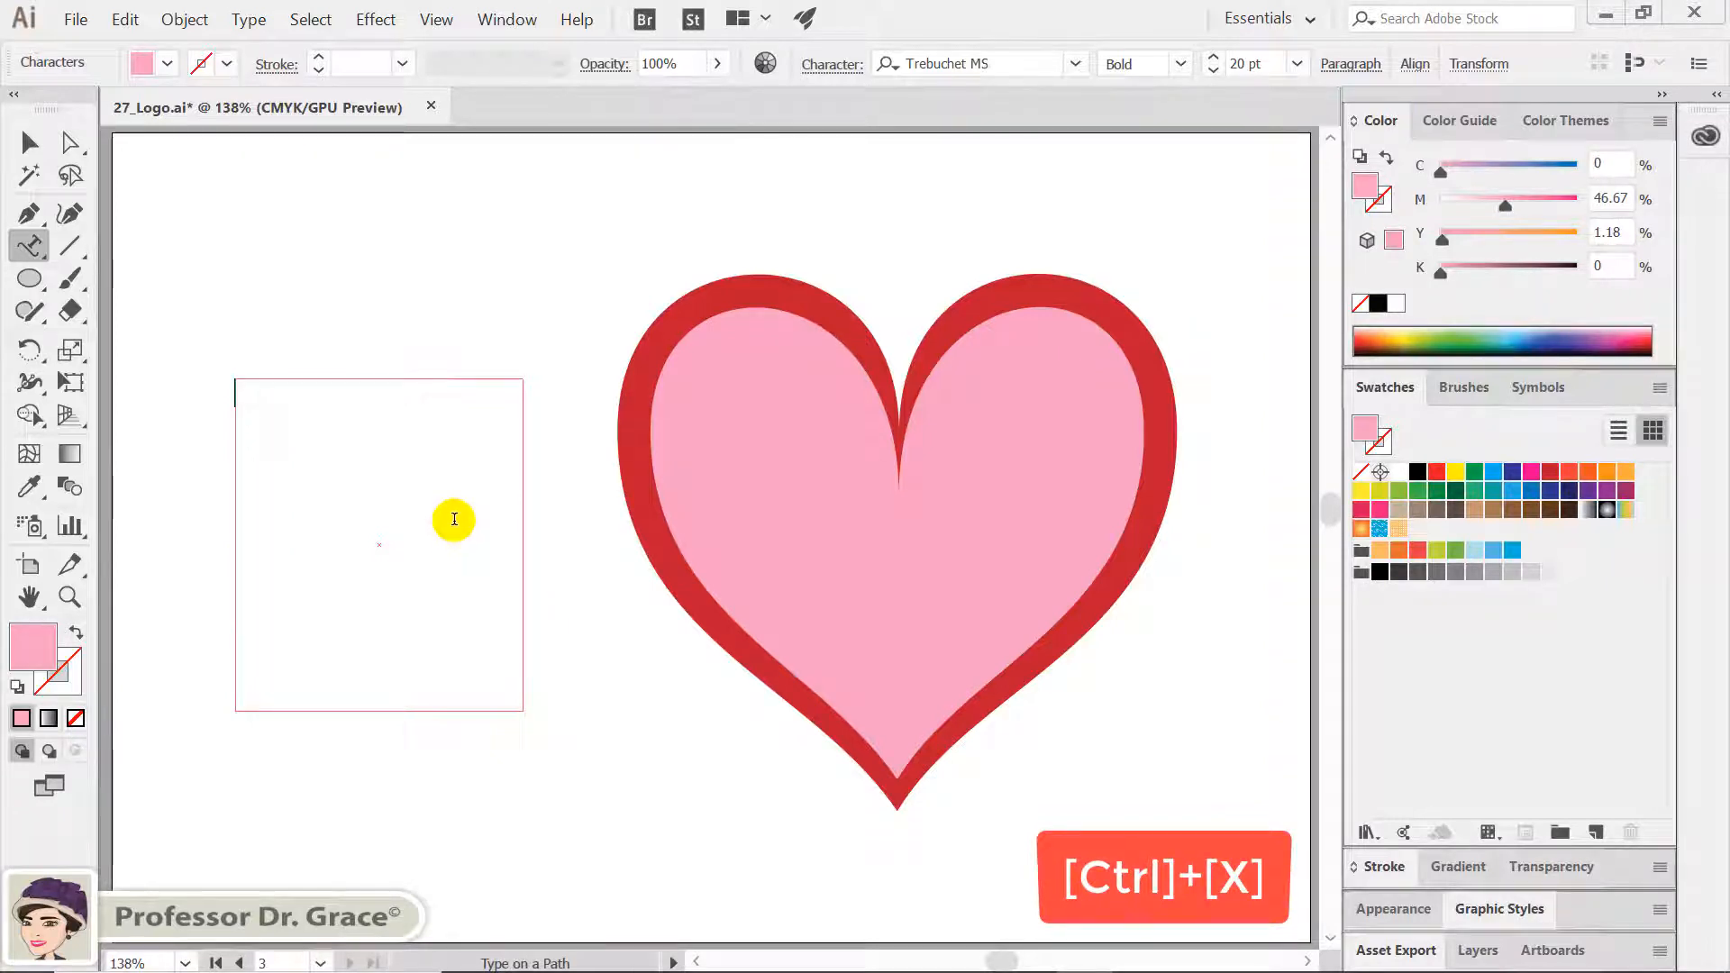
# Select and delete the emptied text frame beside the heart
pyautogui.press('ctrl')
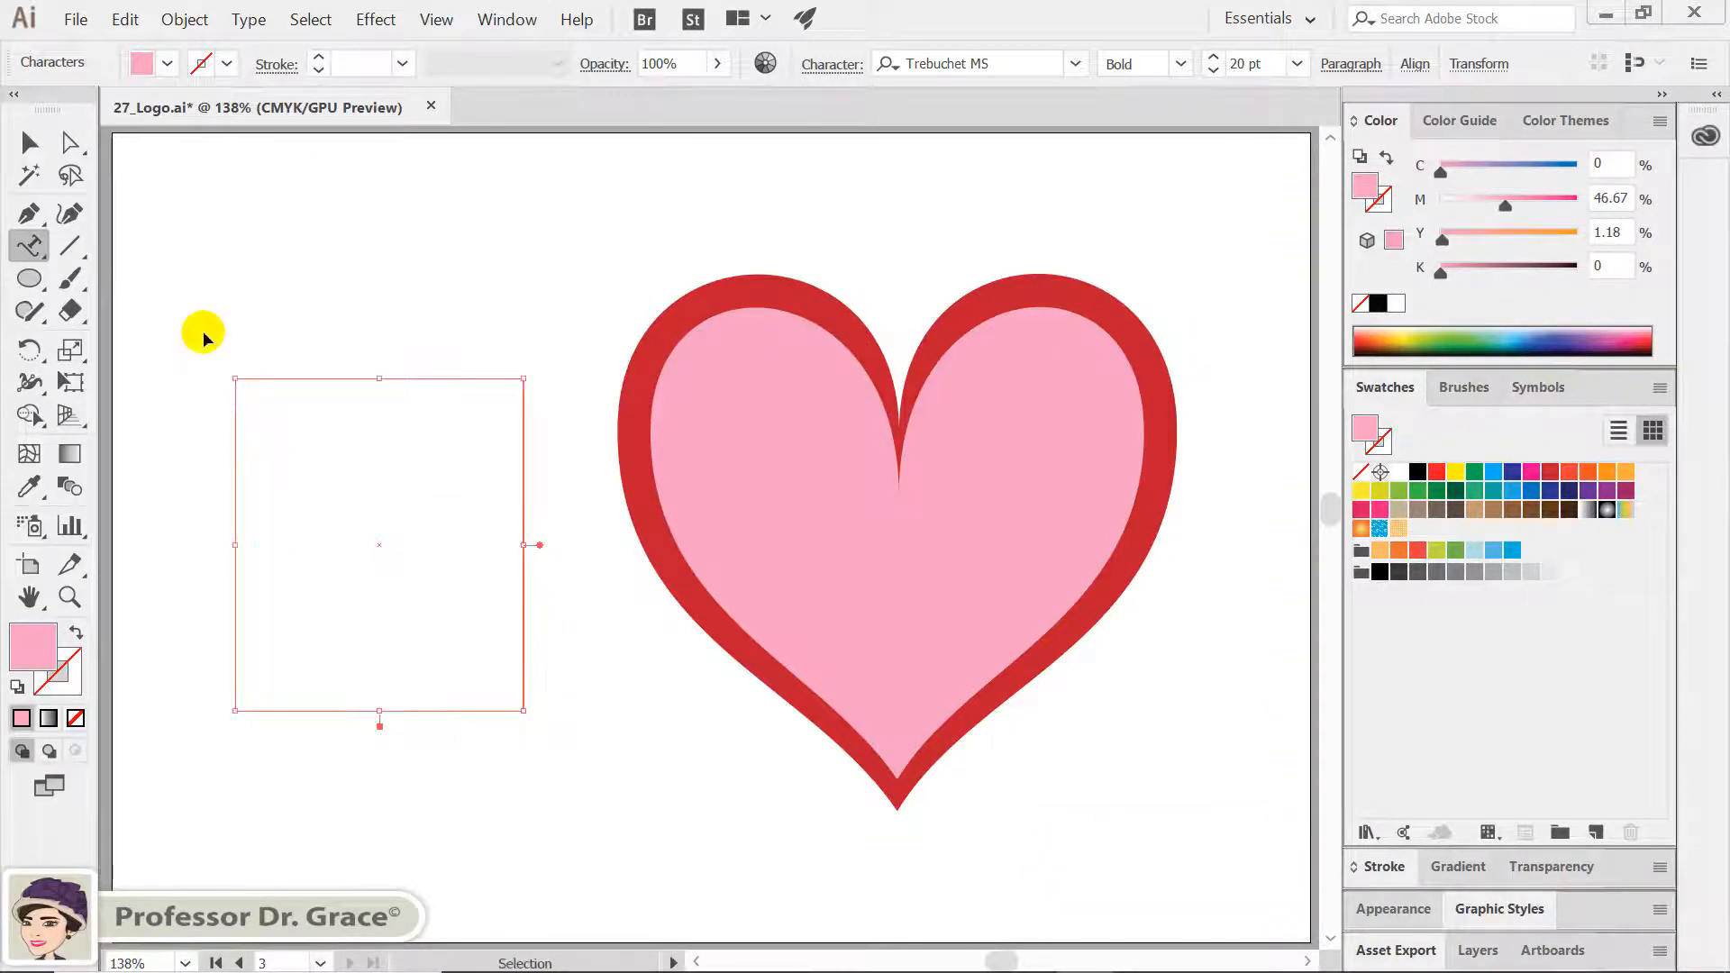
pyautogui.moveTo(231, 376); pyautogui.dragTo(564, 822)
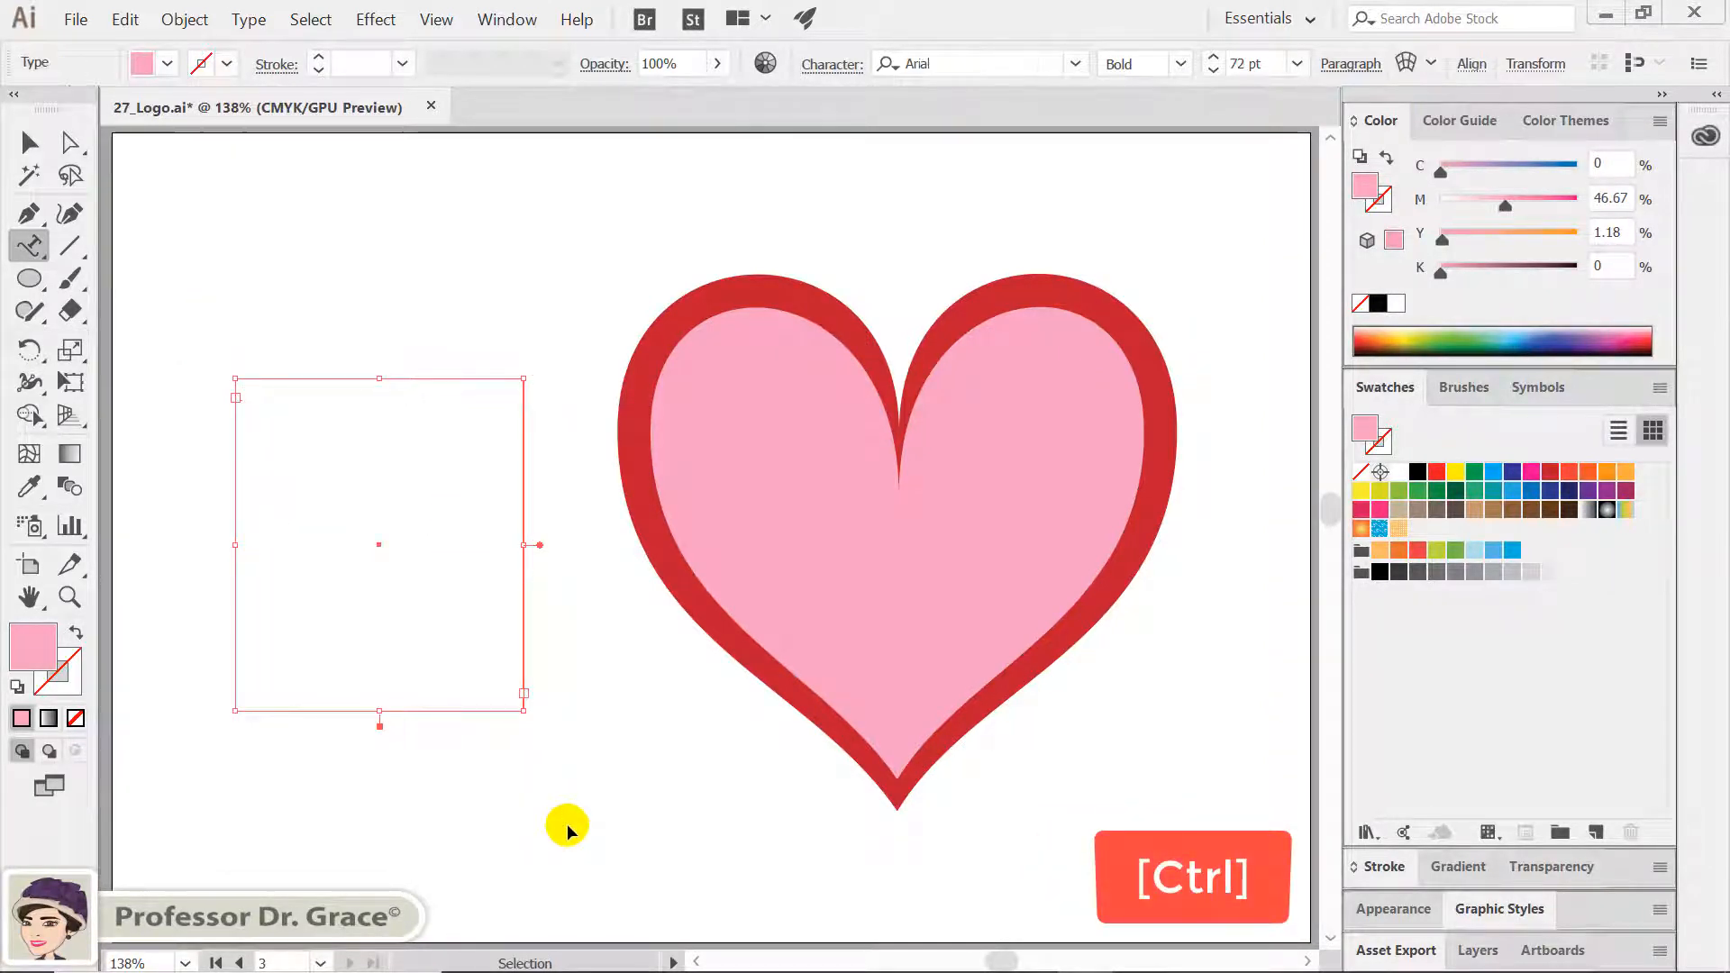
pyautogui.press('Delete')
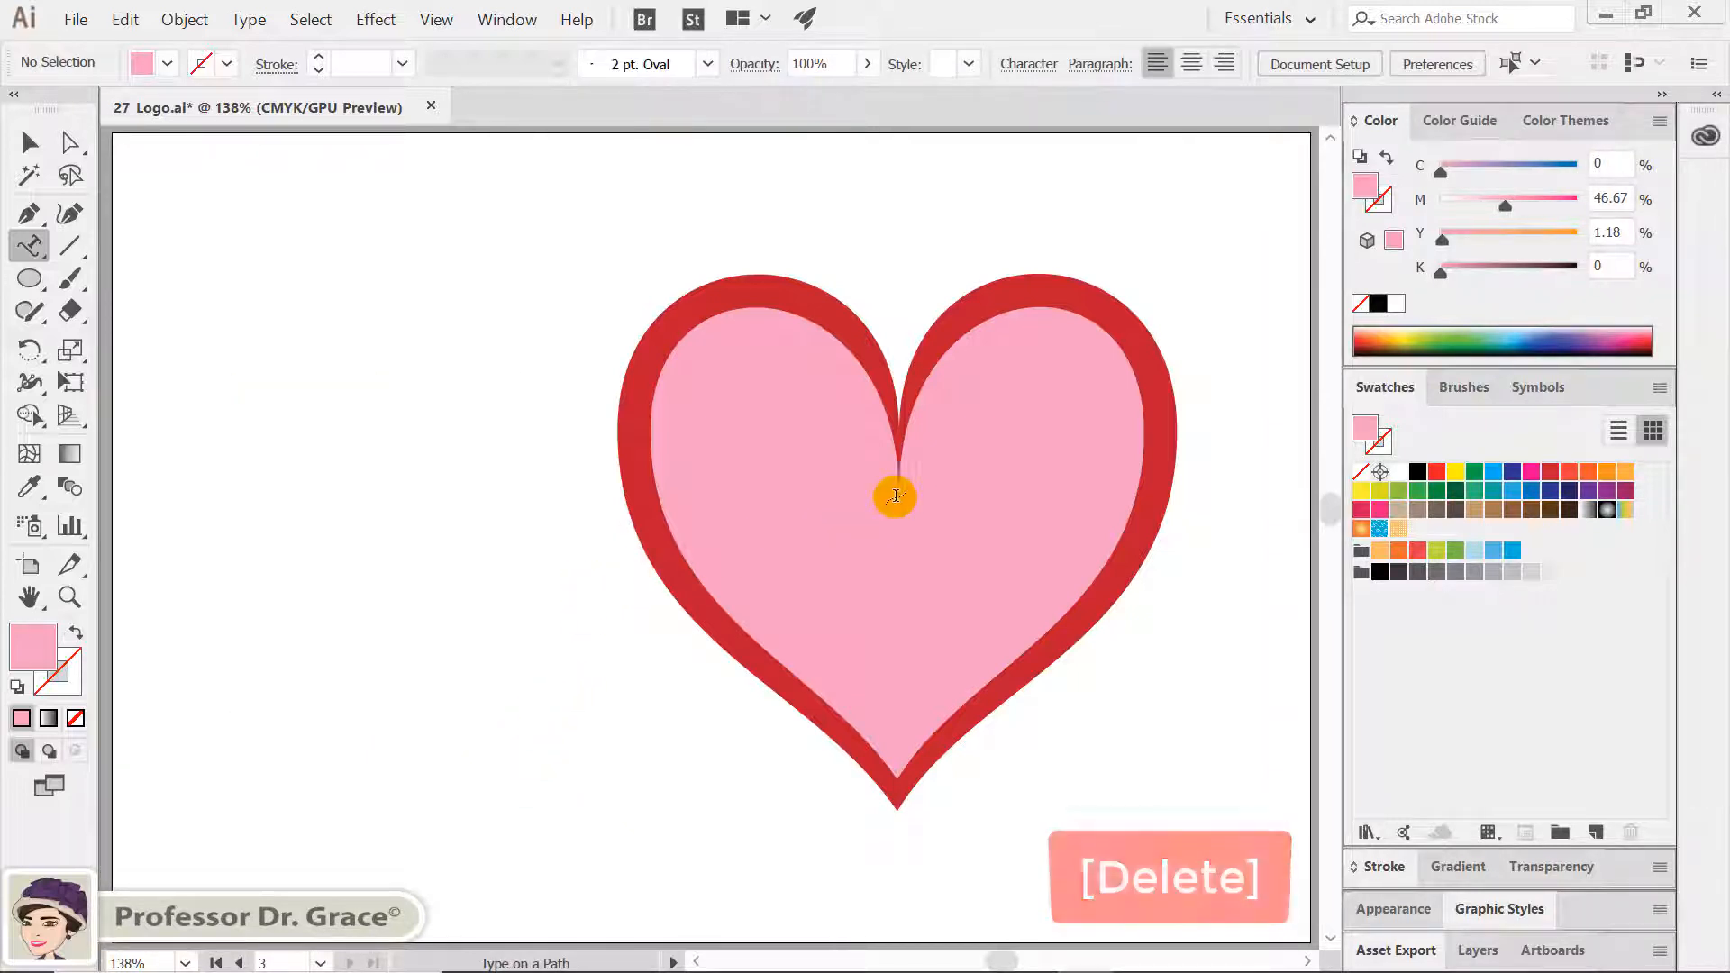
# Turn the outer red heart's outline into a type path and paste the cut "Love" text along it
pyautogui.click(903, 390)
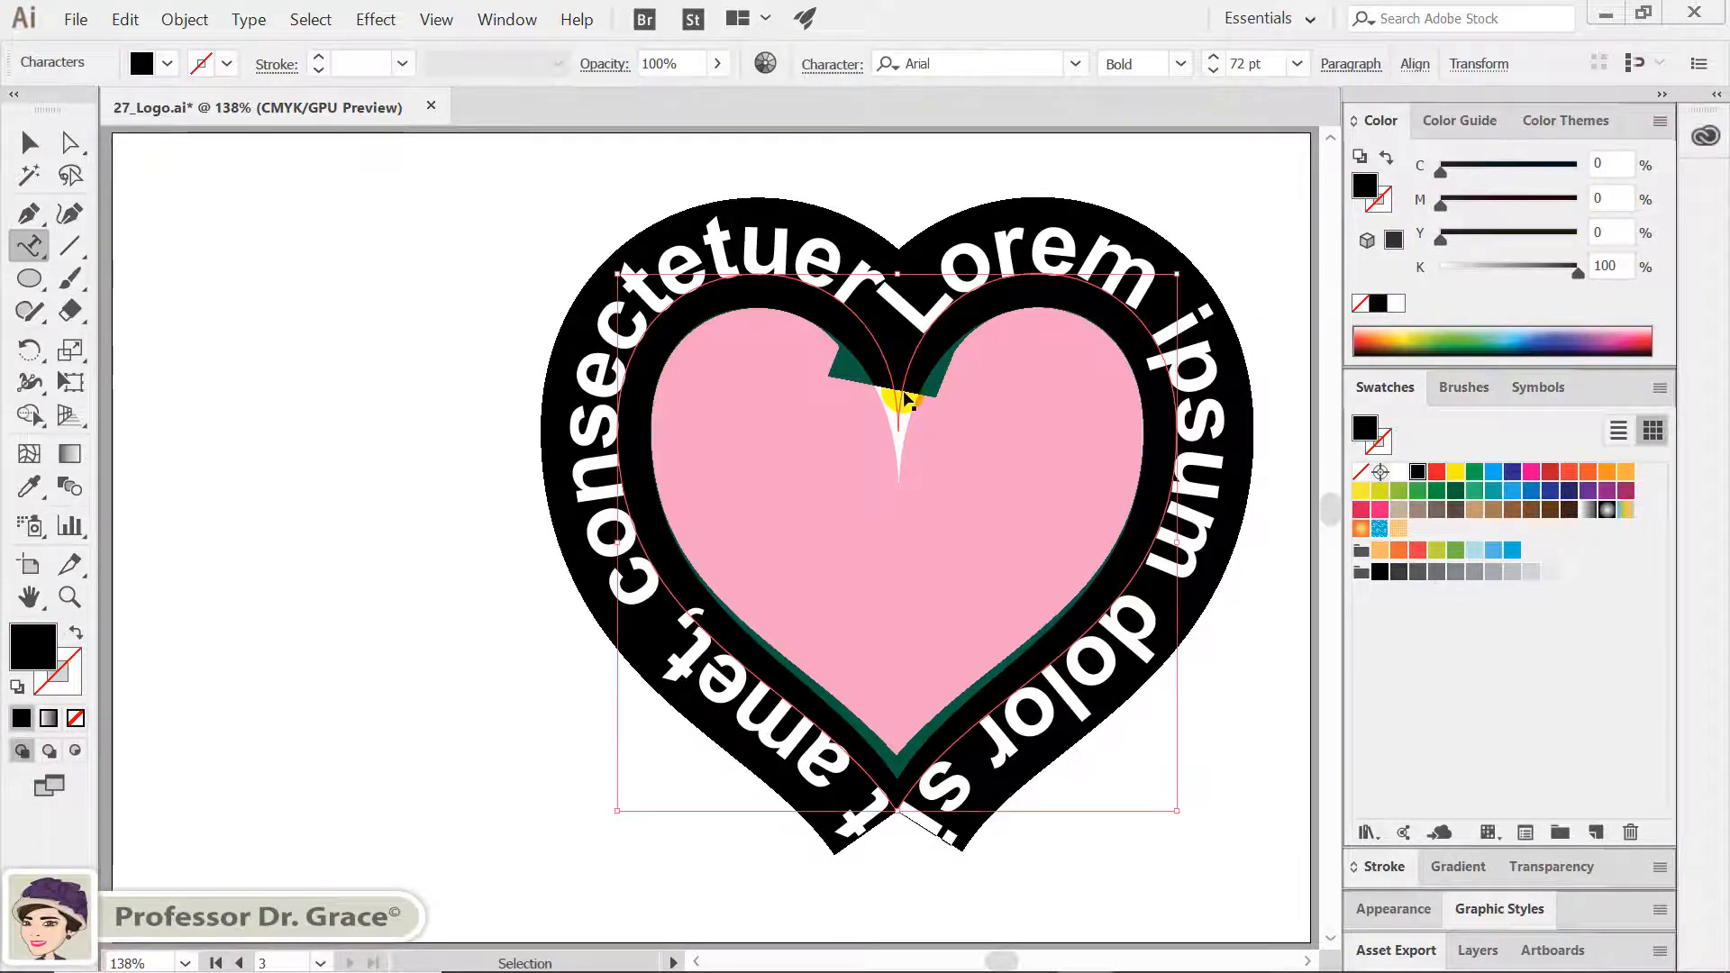
pyautogui.hotkey('ctrl', 'v')
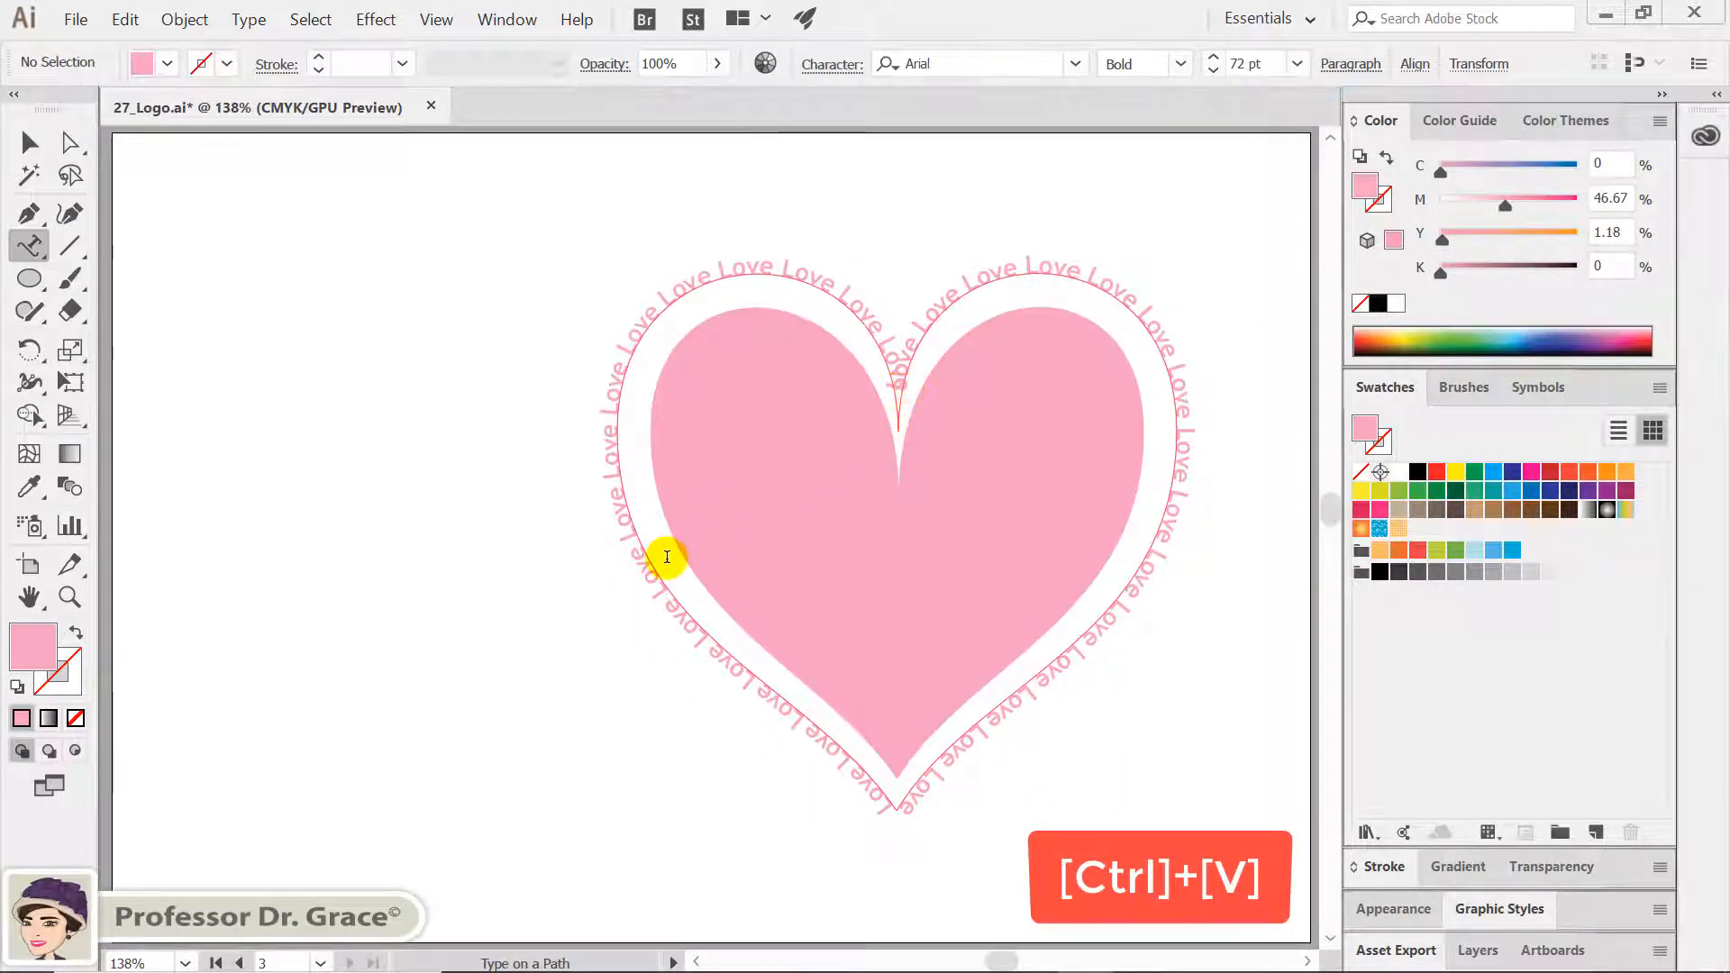
pyautogui.press('Escape')
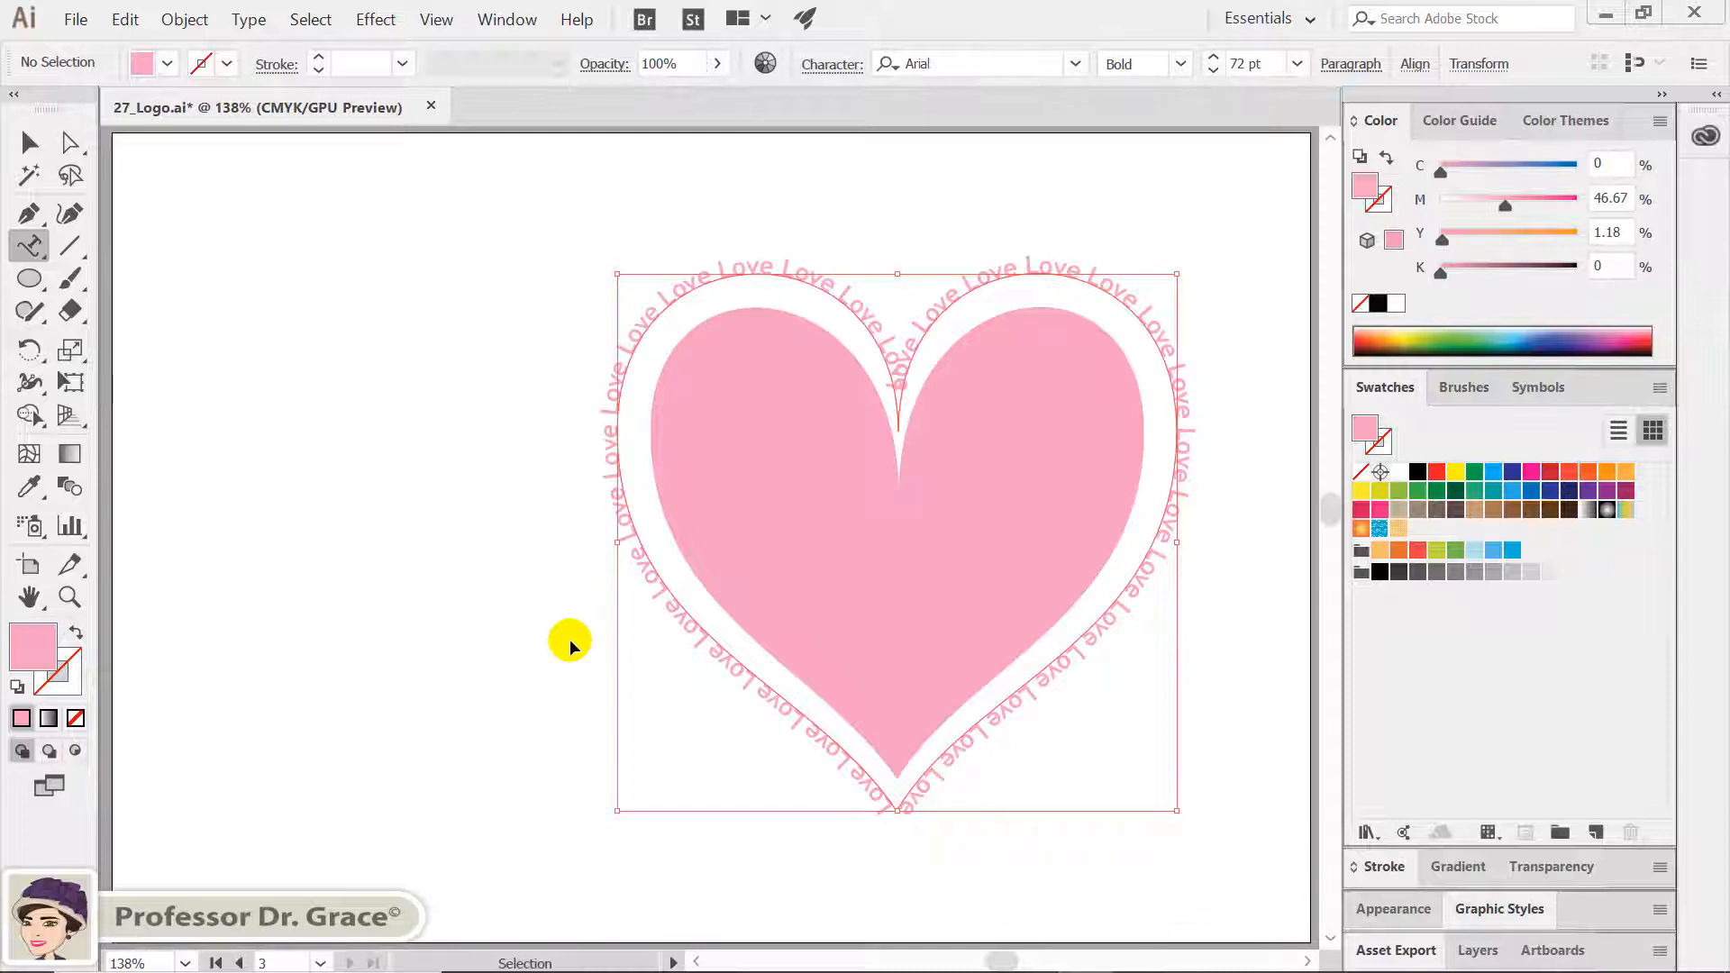
pyautogui.keyDown('ctrl'); pyautogui.click(570, 641); pyautogui.keyUp('ctrl')
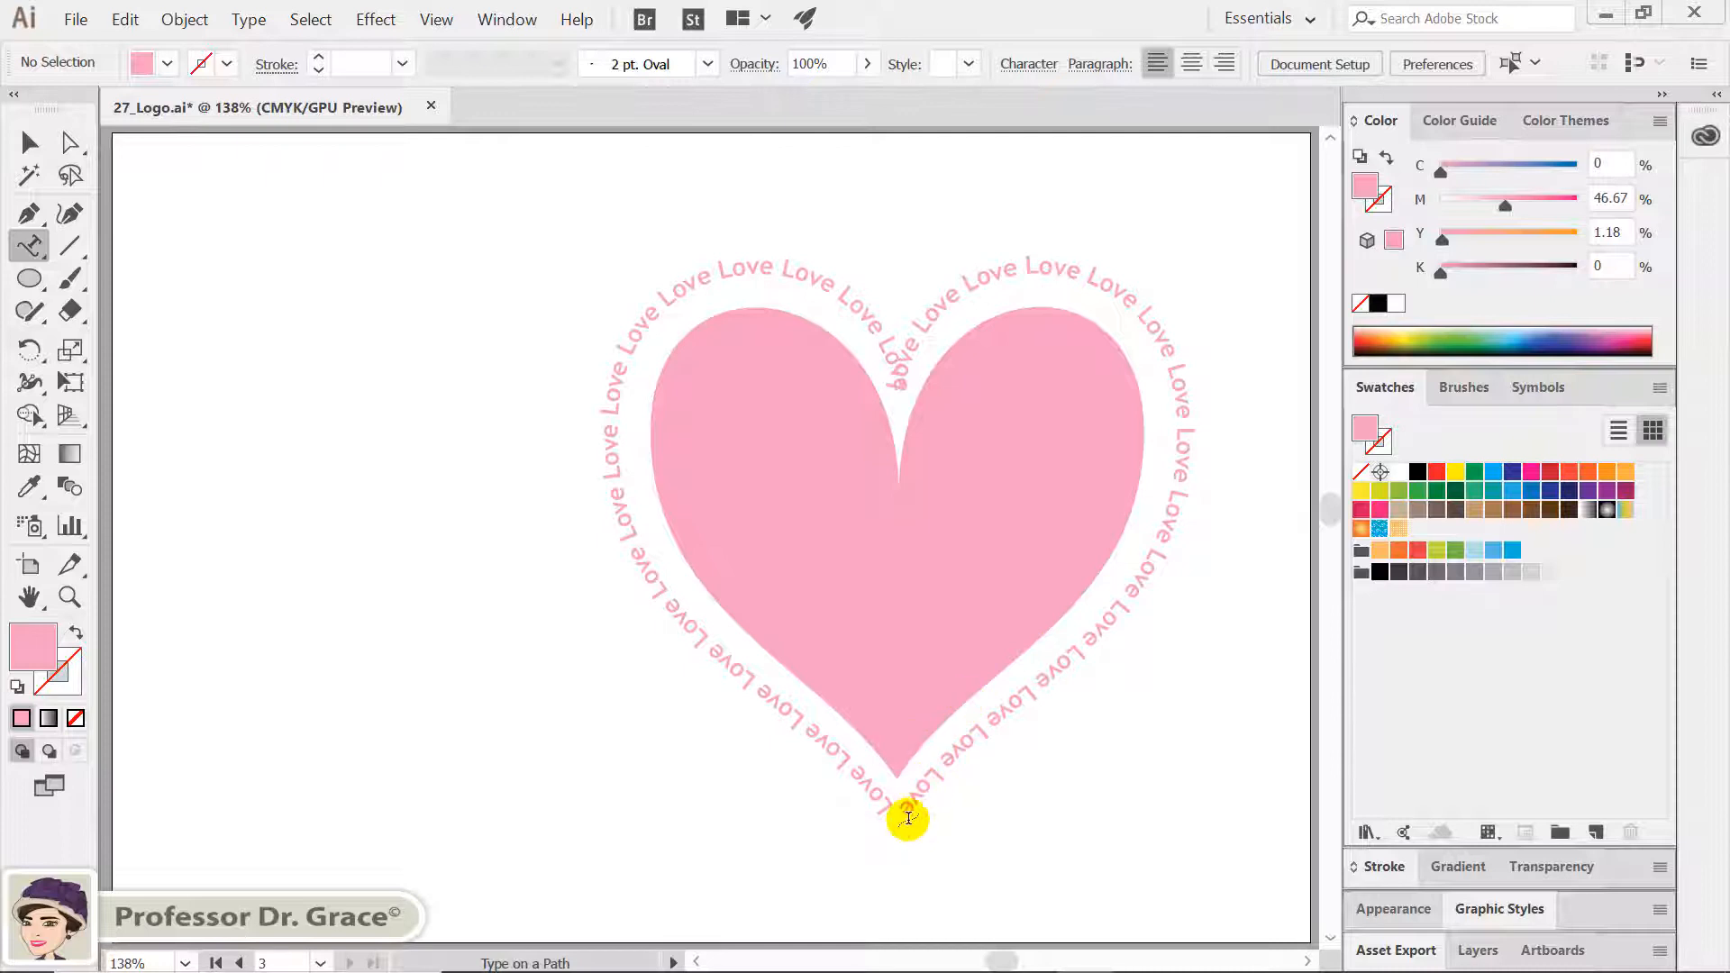
pyautogui.keyDown('ctrl'); pyautogui.click(532, 665); pyautogui.keyUp('ctrl')
# Go to the motorcycle artboard and set the fill to the light blue swatch with C 70, M 15, Y 0, K 0
pyautogui.moveTo(796, 760); pyautogui.dragTo(792, 39)
pyautogui.moveTo(778, 316); pyautogui.dragTo(721, 172)
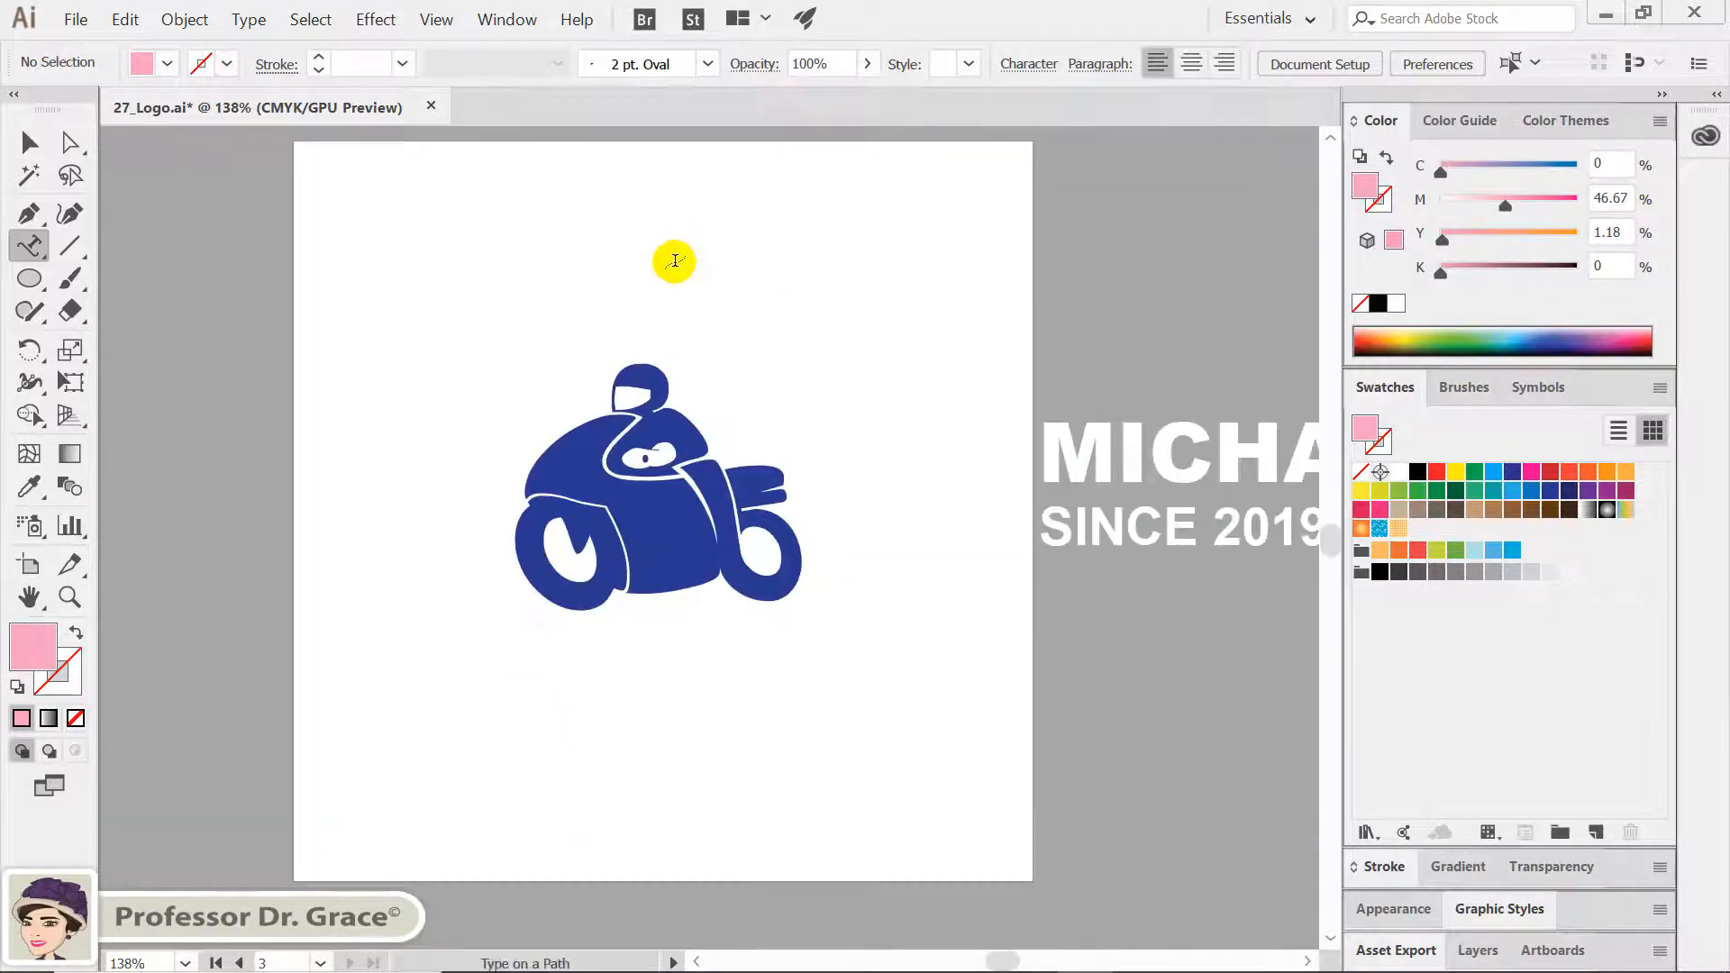
pyautogui.press('v')
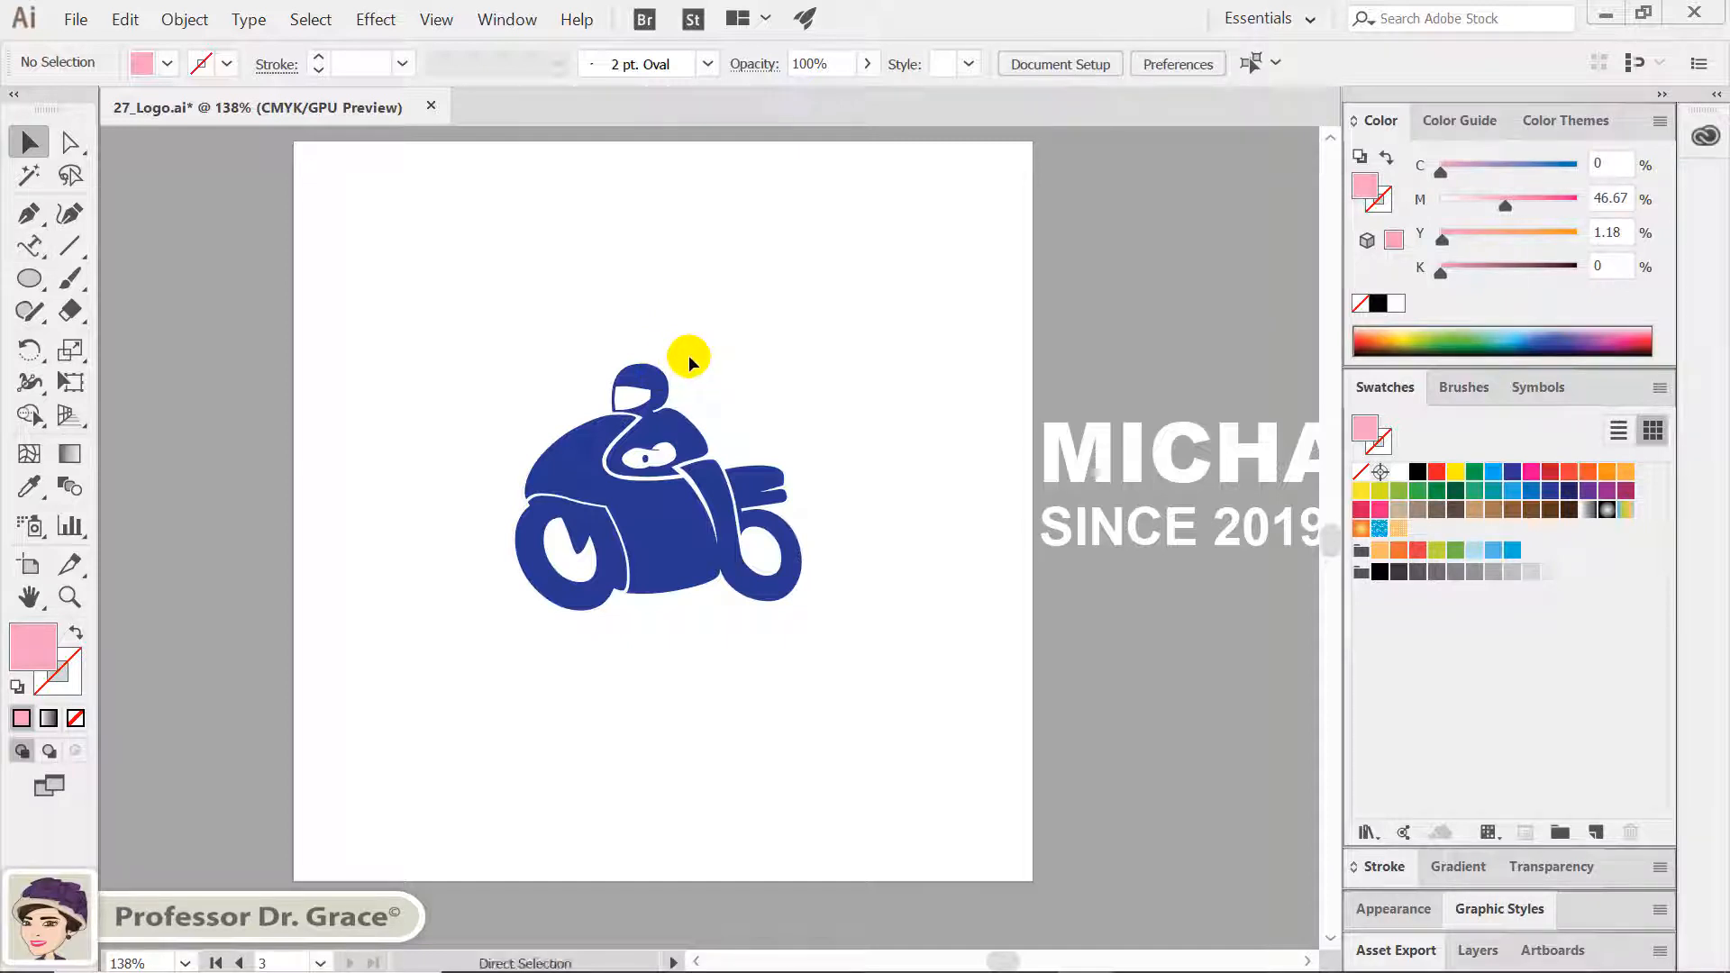
pyautogui.hotkey('ctrl', '0')
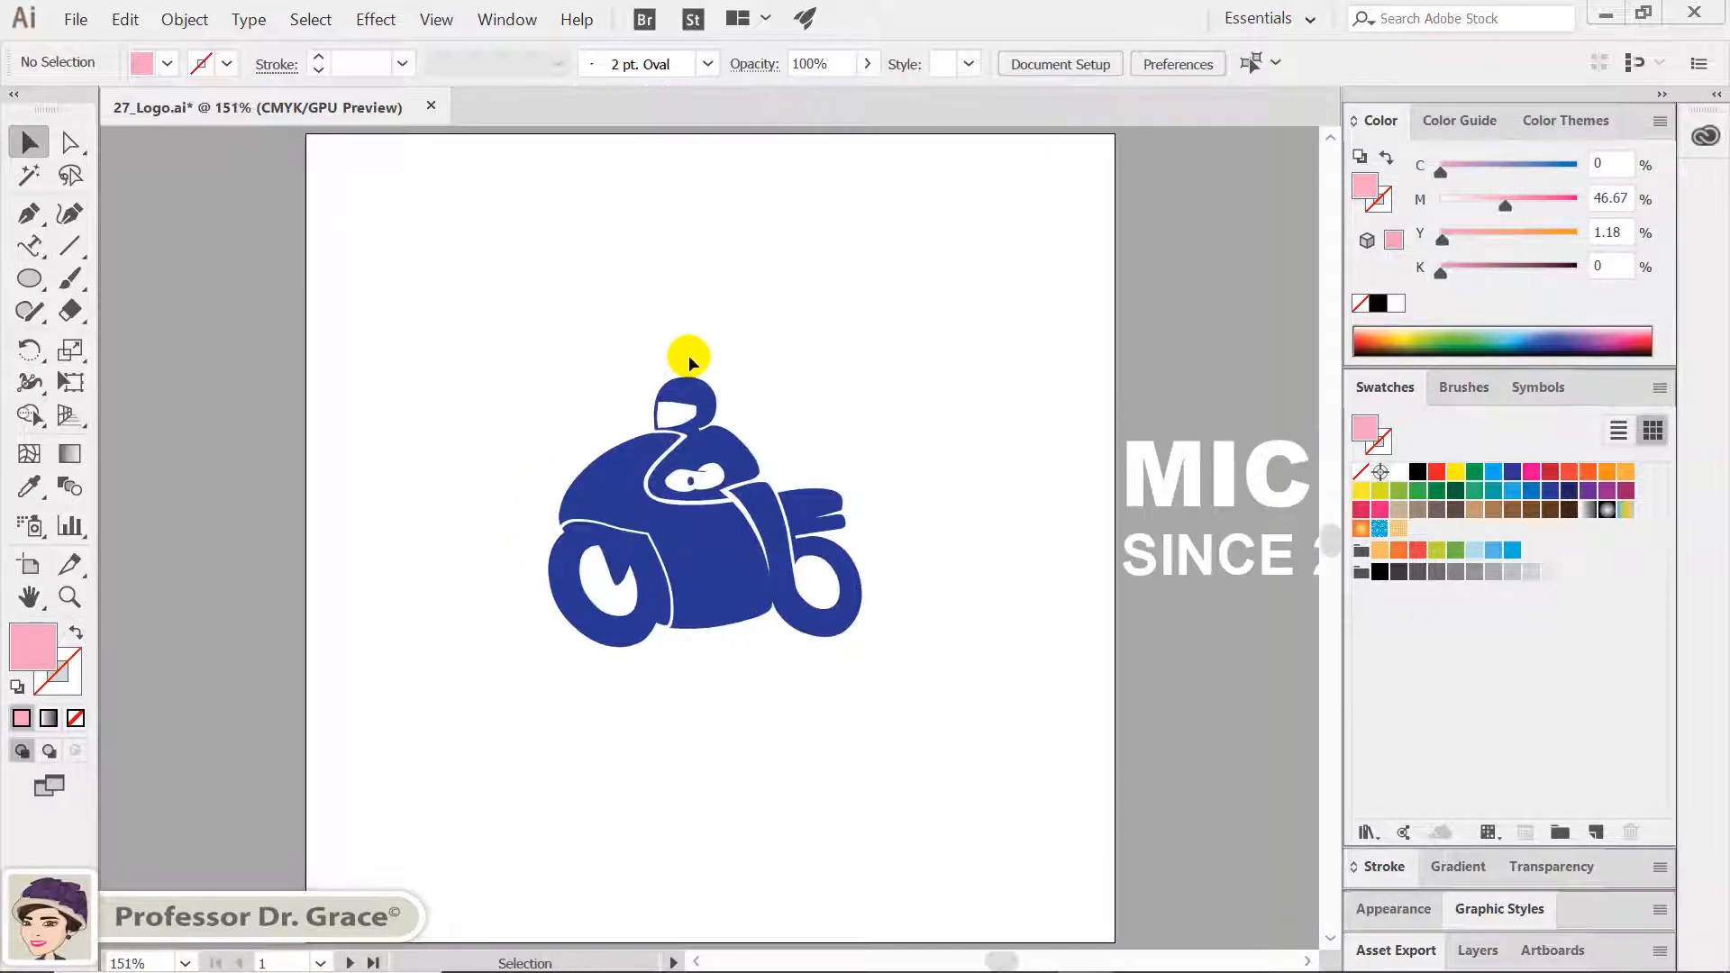
pyautogui.moveTo(688, 362); pyautogui.dragTo(499, 359)
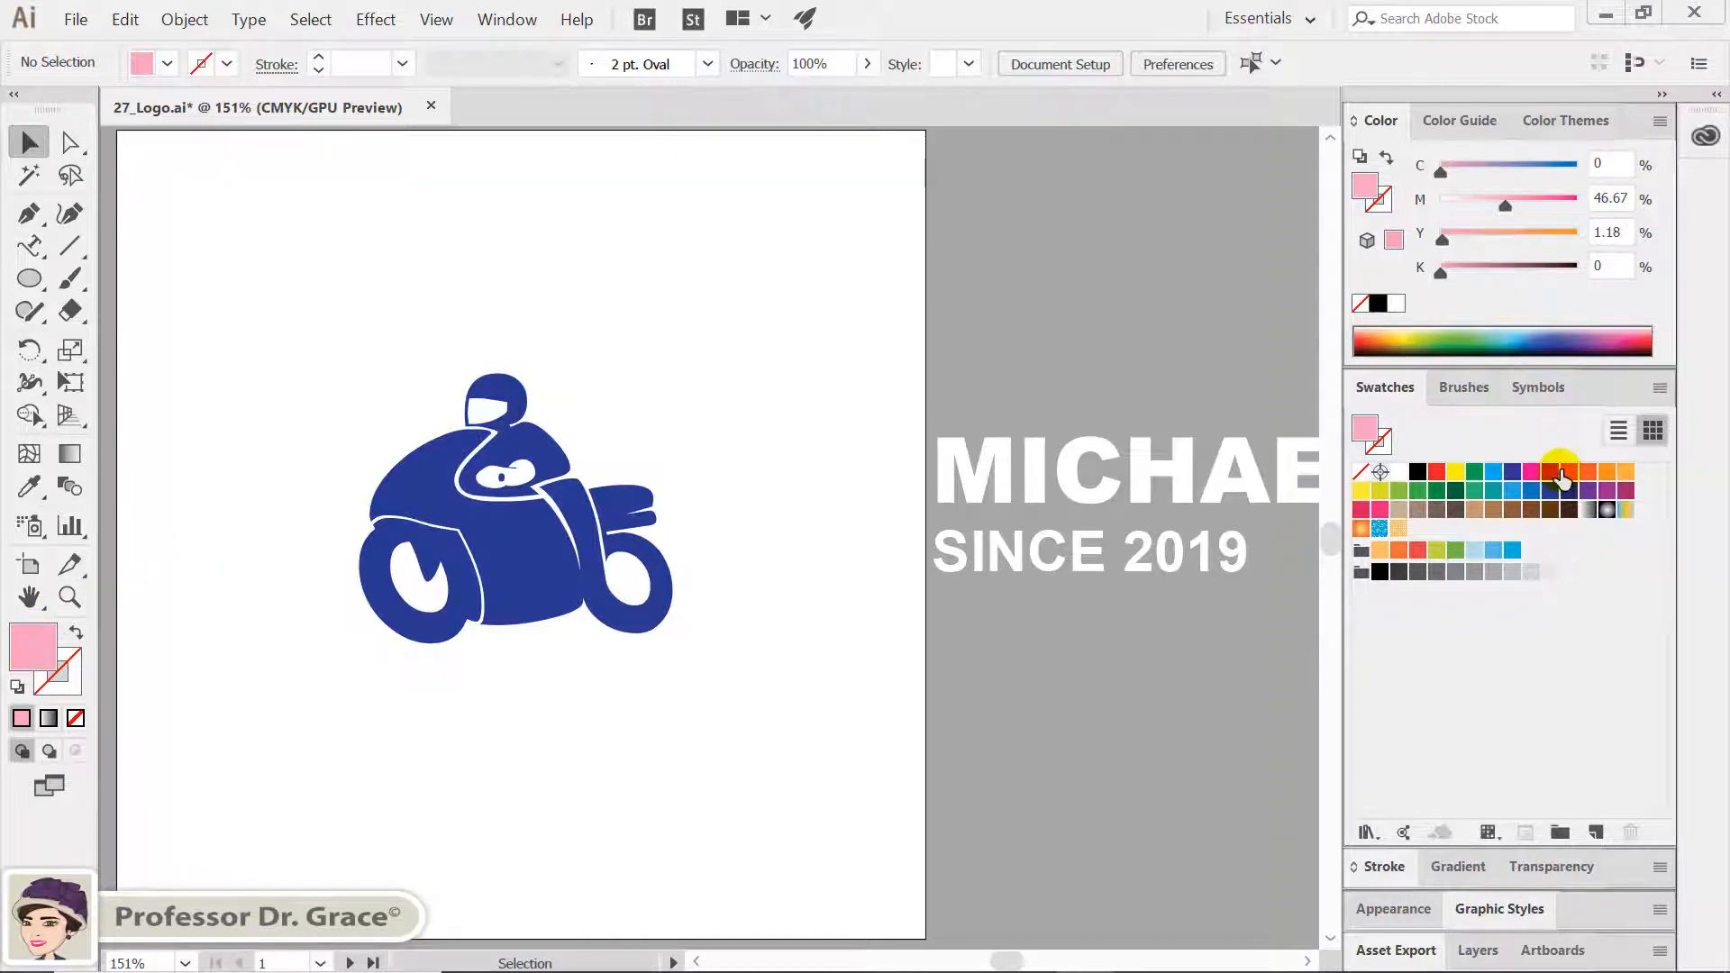
pyautogui.click(1511, 490)
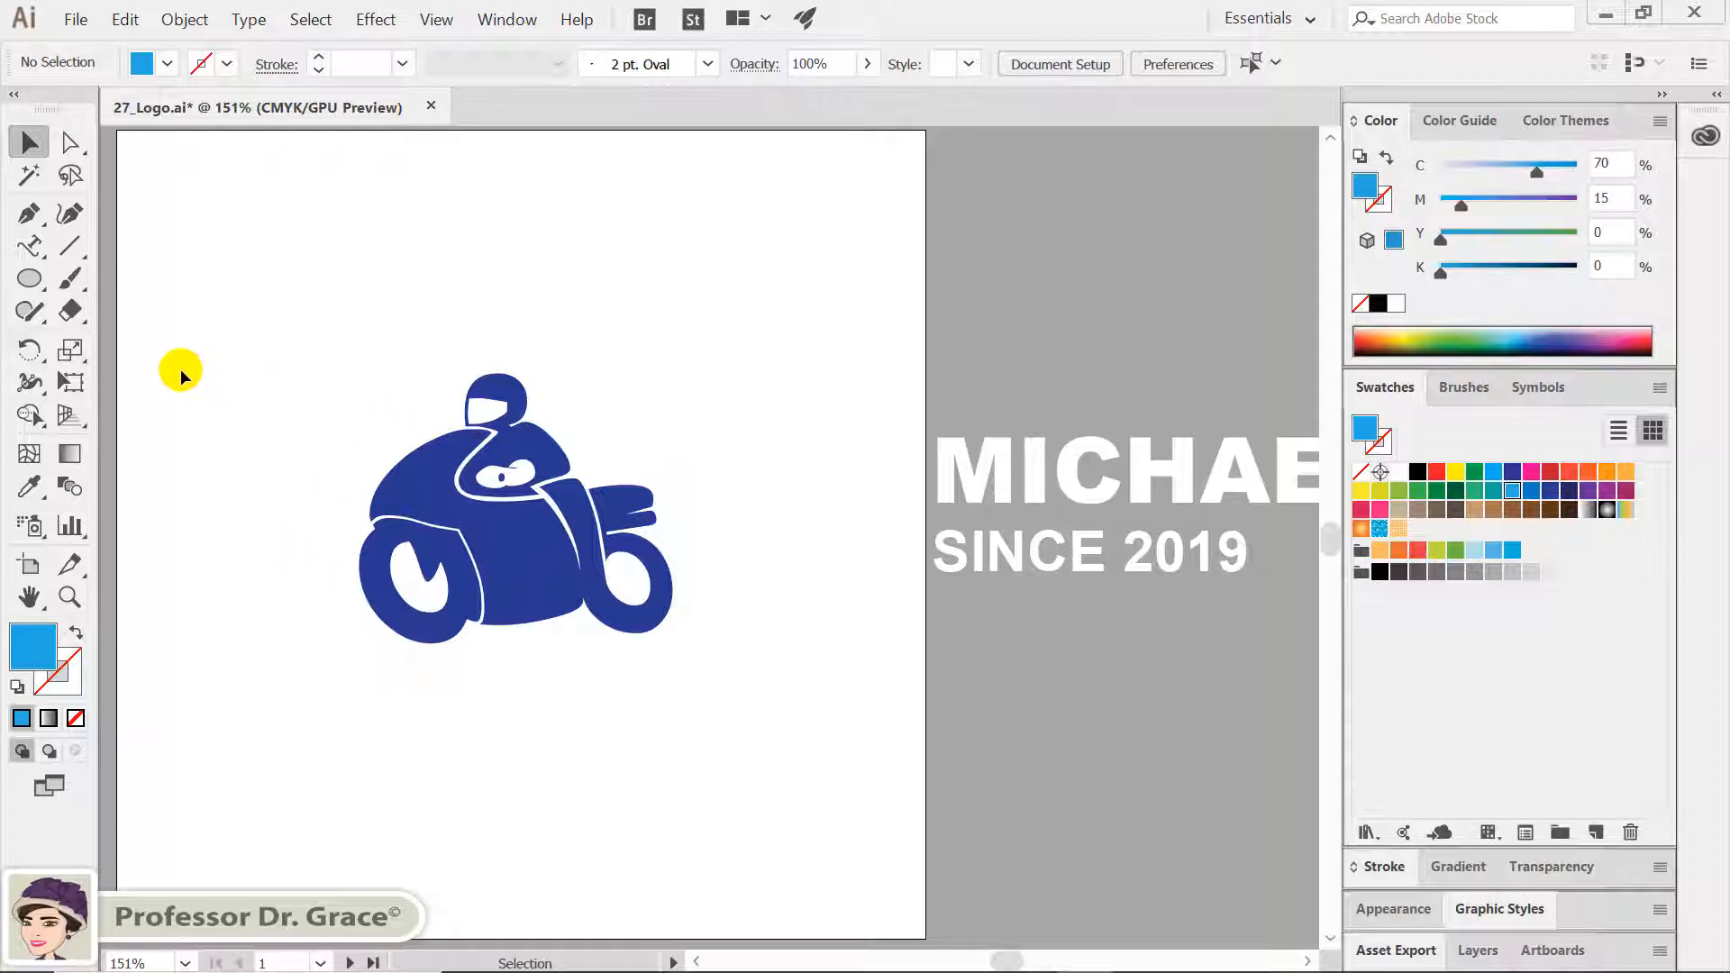
# Create a blue circle over the motorcycle with a width and height of 17 cm
pyautogui.click(29, 278)
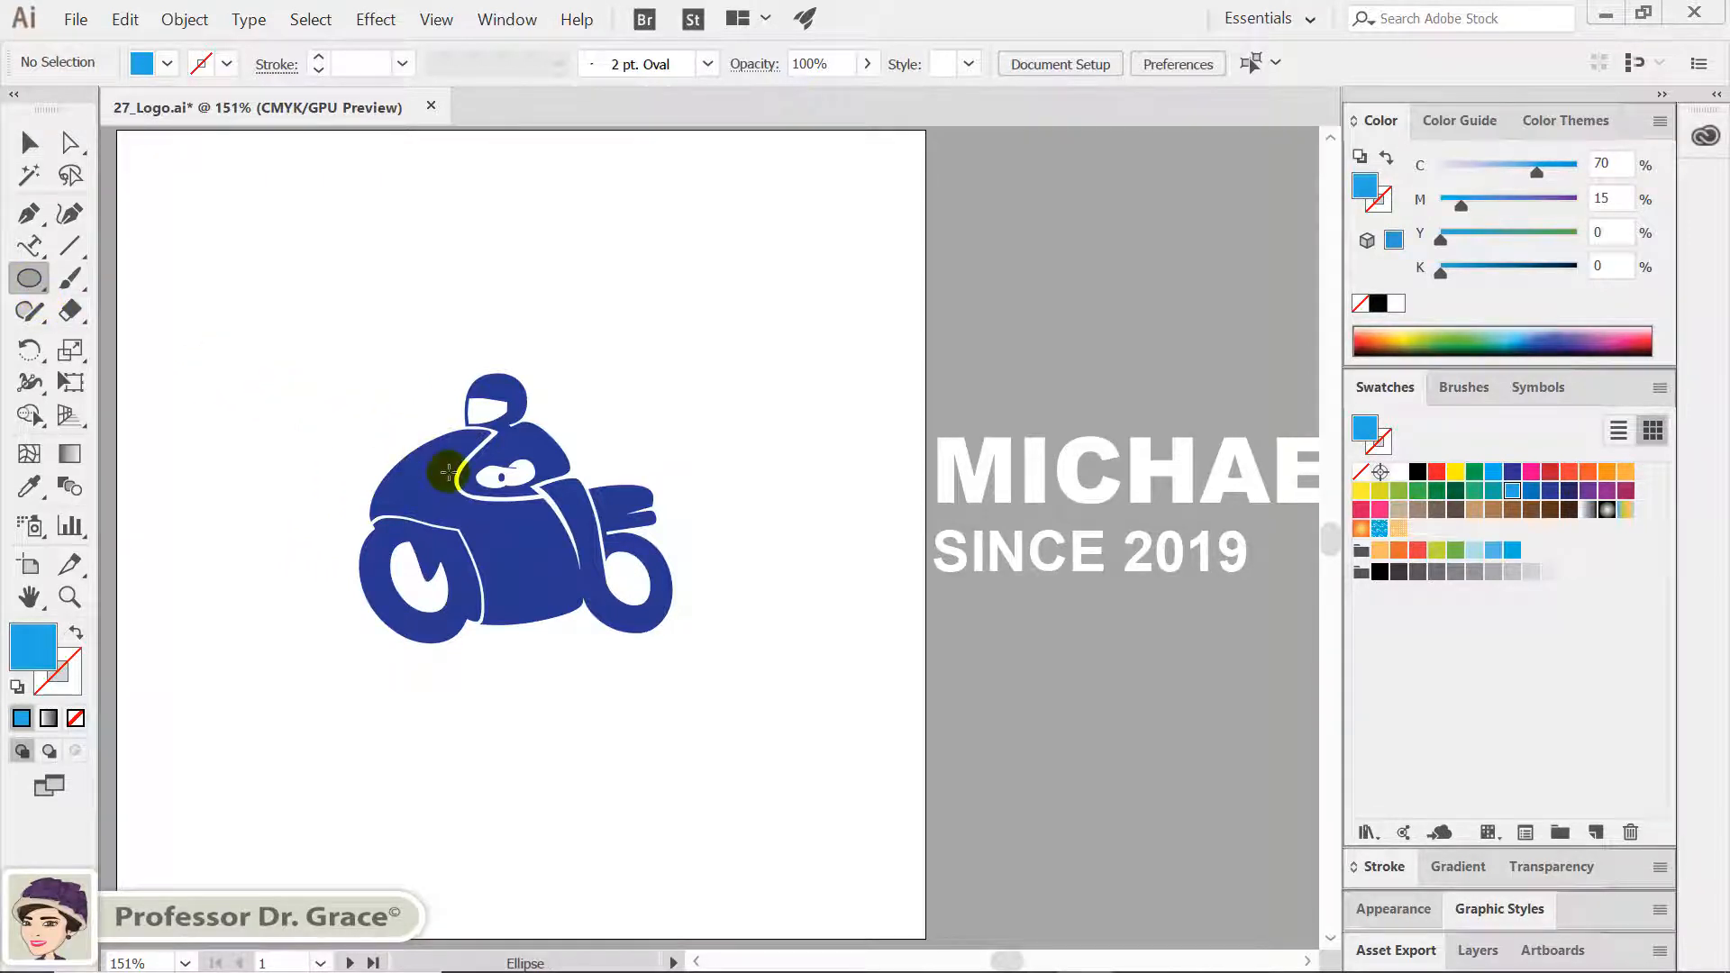
pyautogui.click(236, 361)
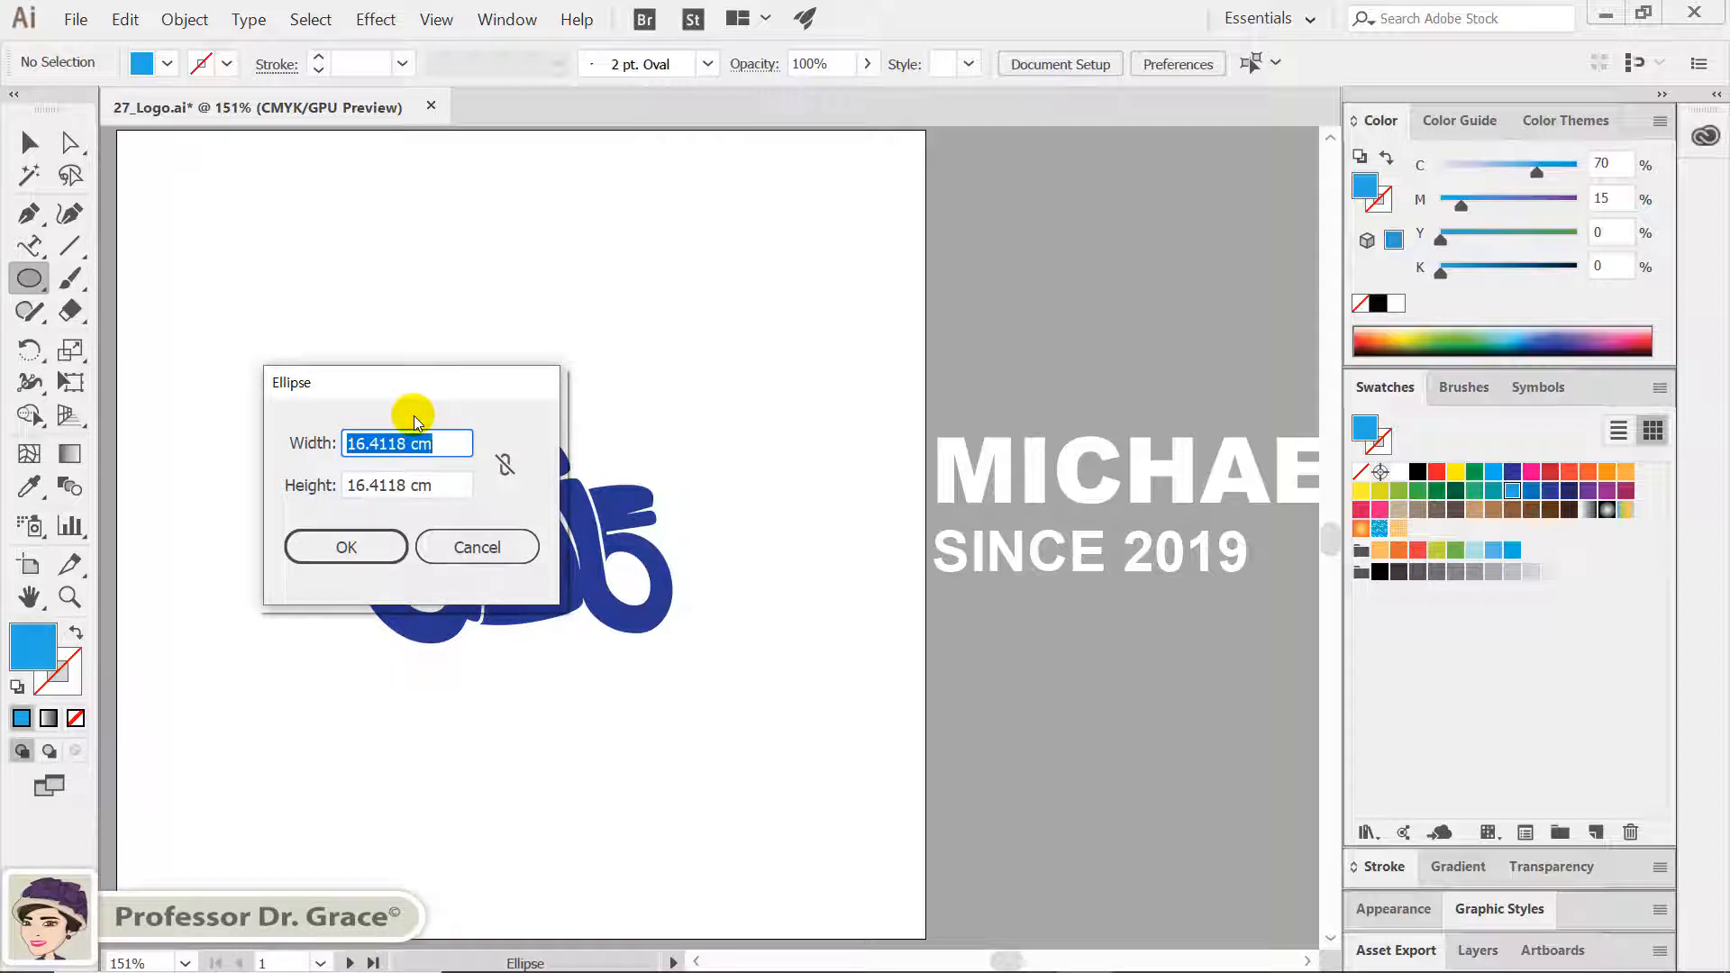
pyautogui.write('17')
pyautogui.press('Tab')
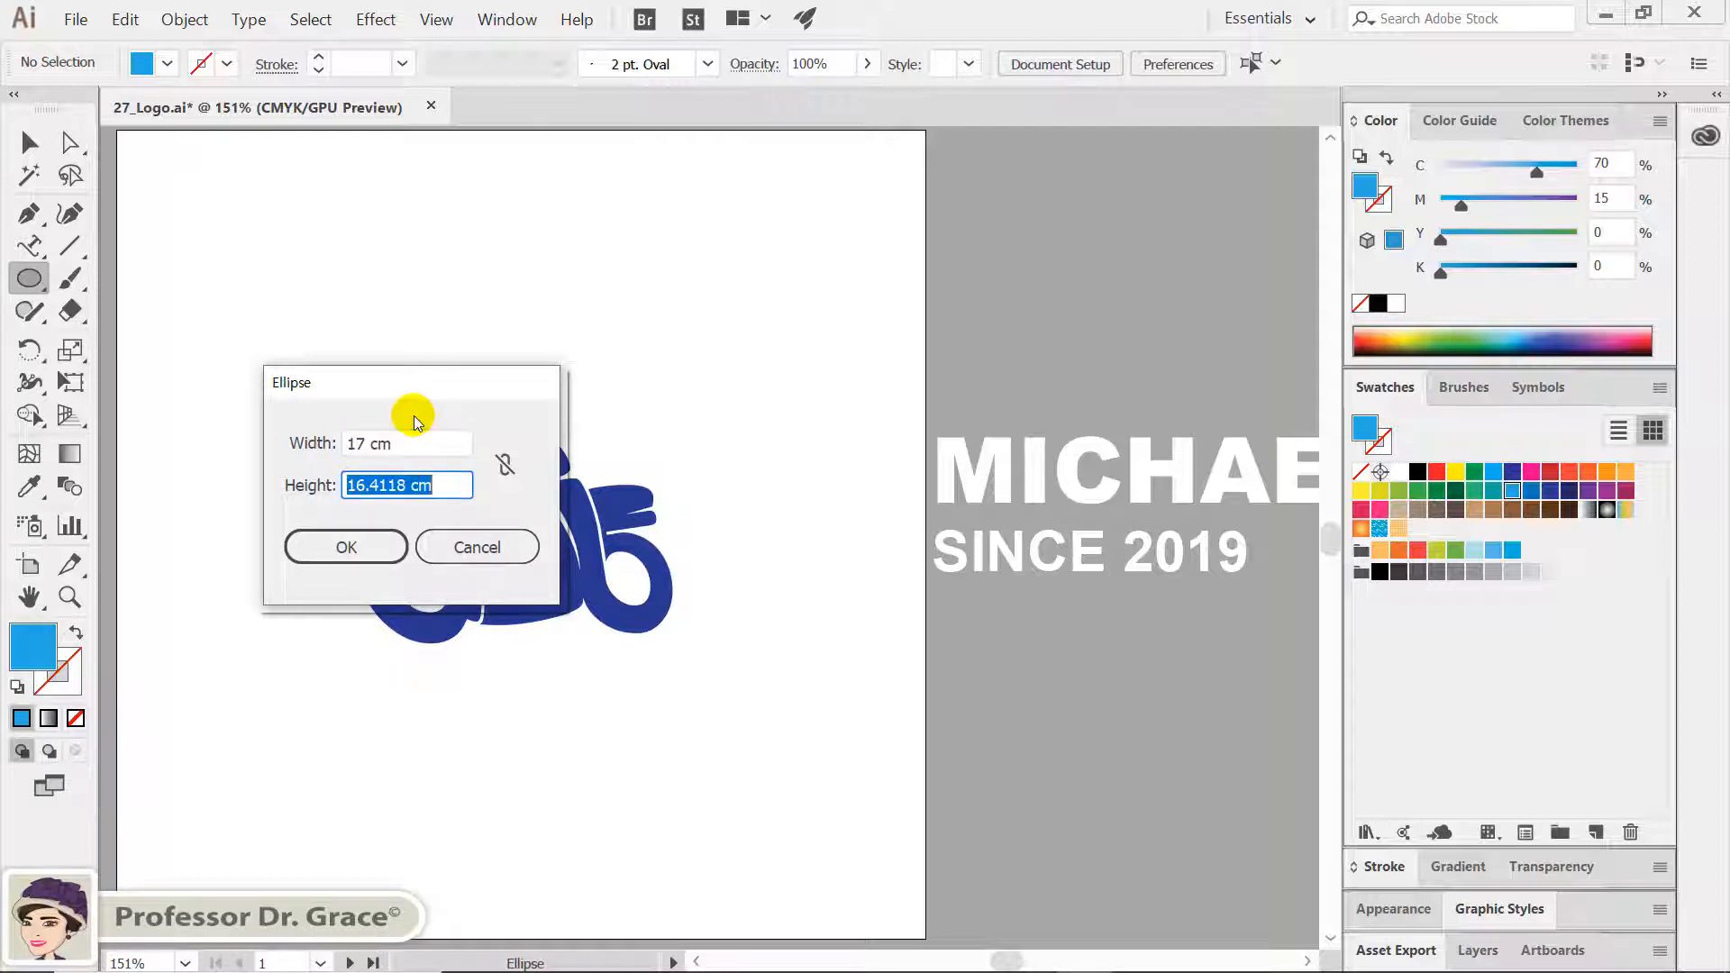
pyautogui.write('1')
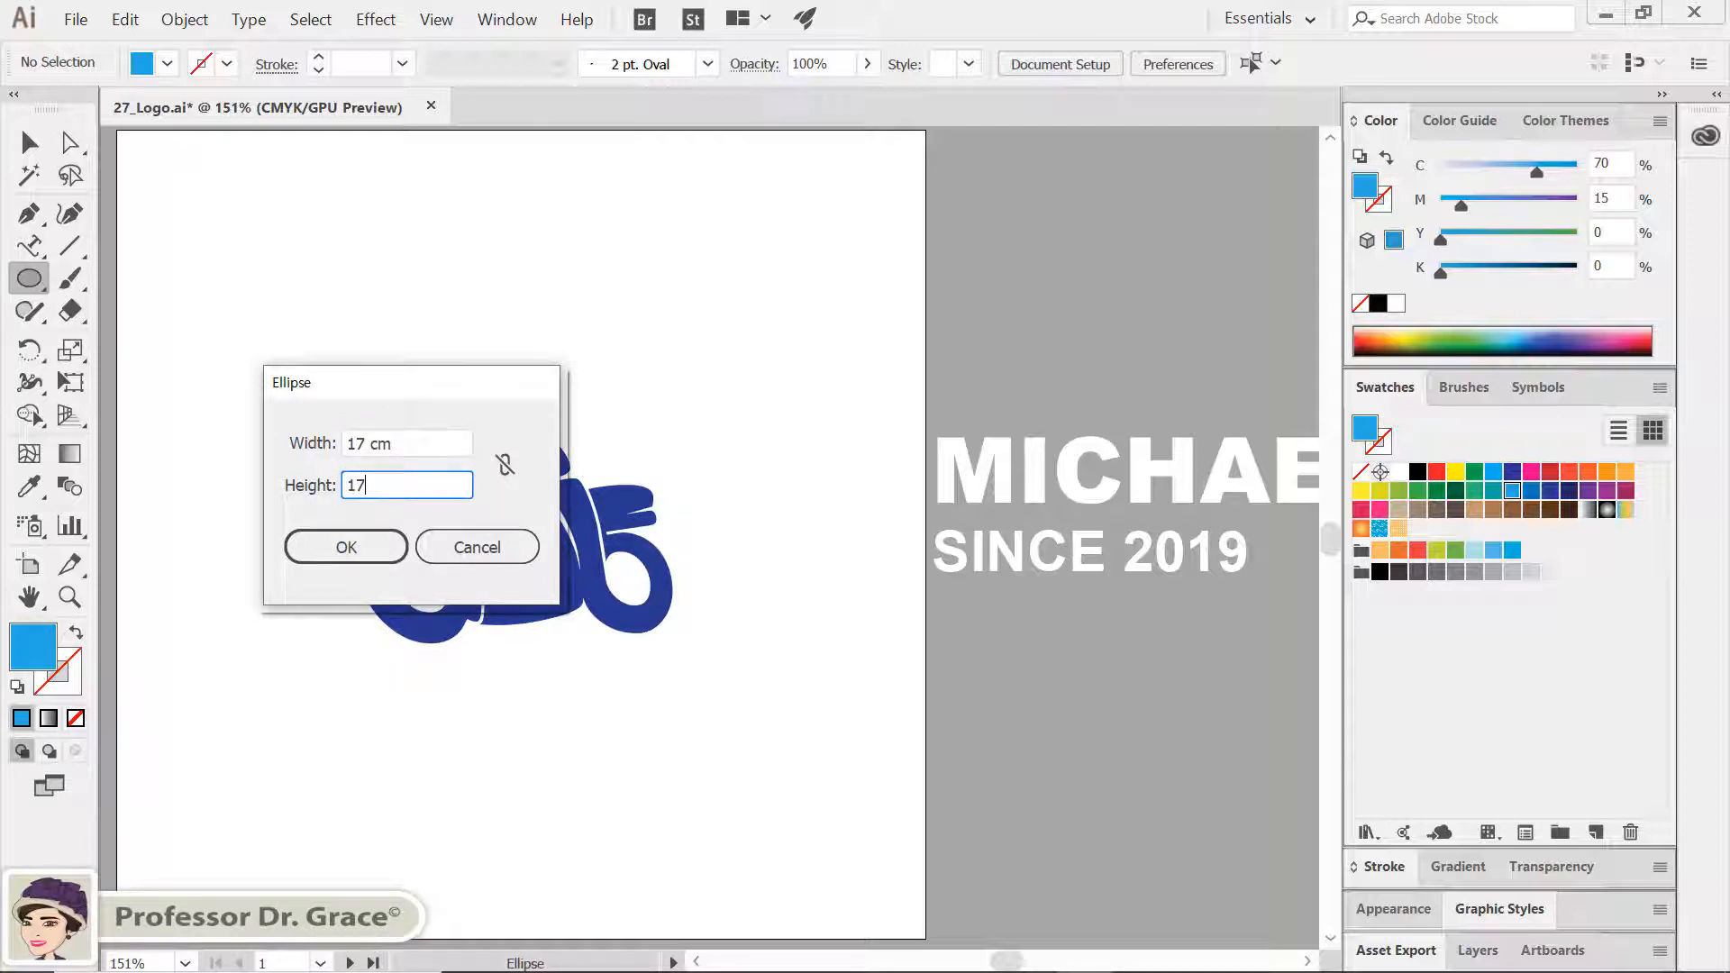
pyautogui.write('7')
pyautogui.click(366, 533)
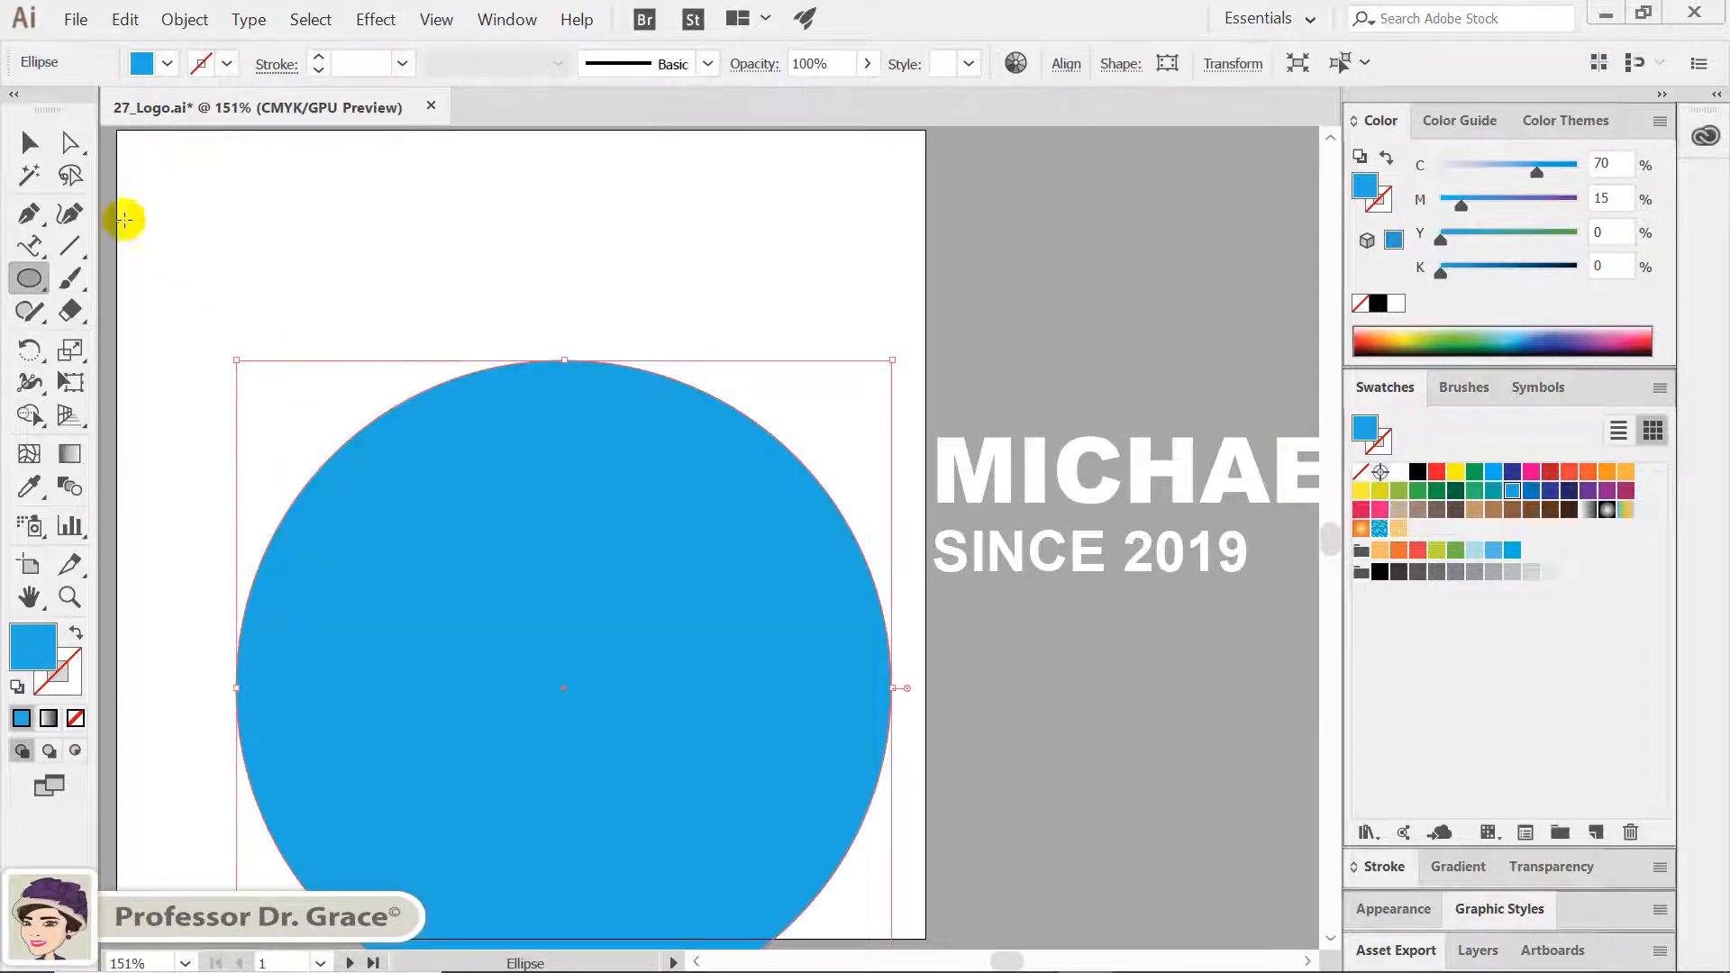
# Center the blue circle horizontally and vertically on the artboard using Align to Artboard
pyautogui.click(30, 143)
pyautogui.moveTo(690, 717); pyautogui.dragTo(648, 613)
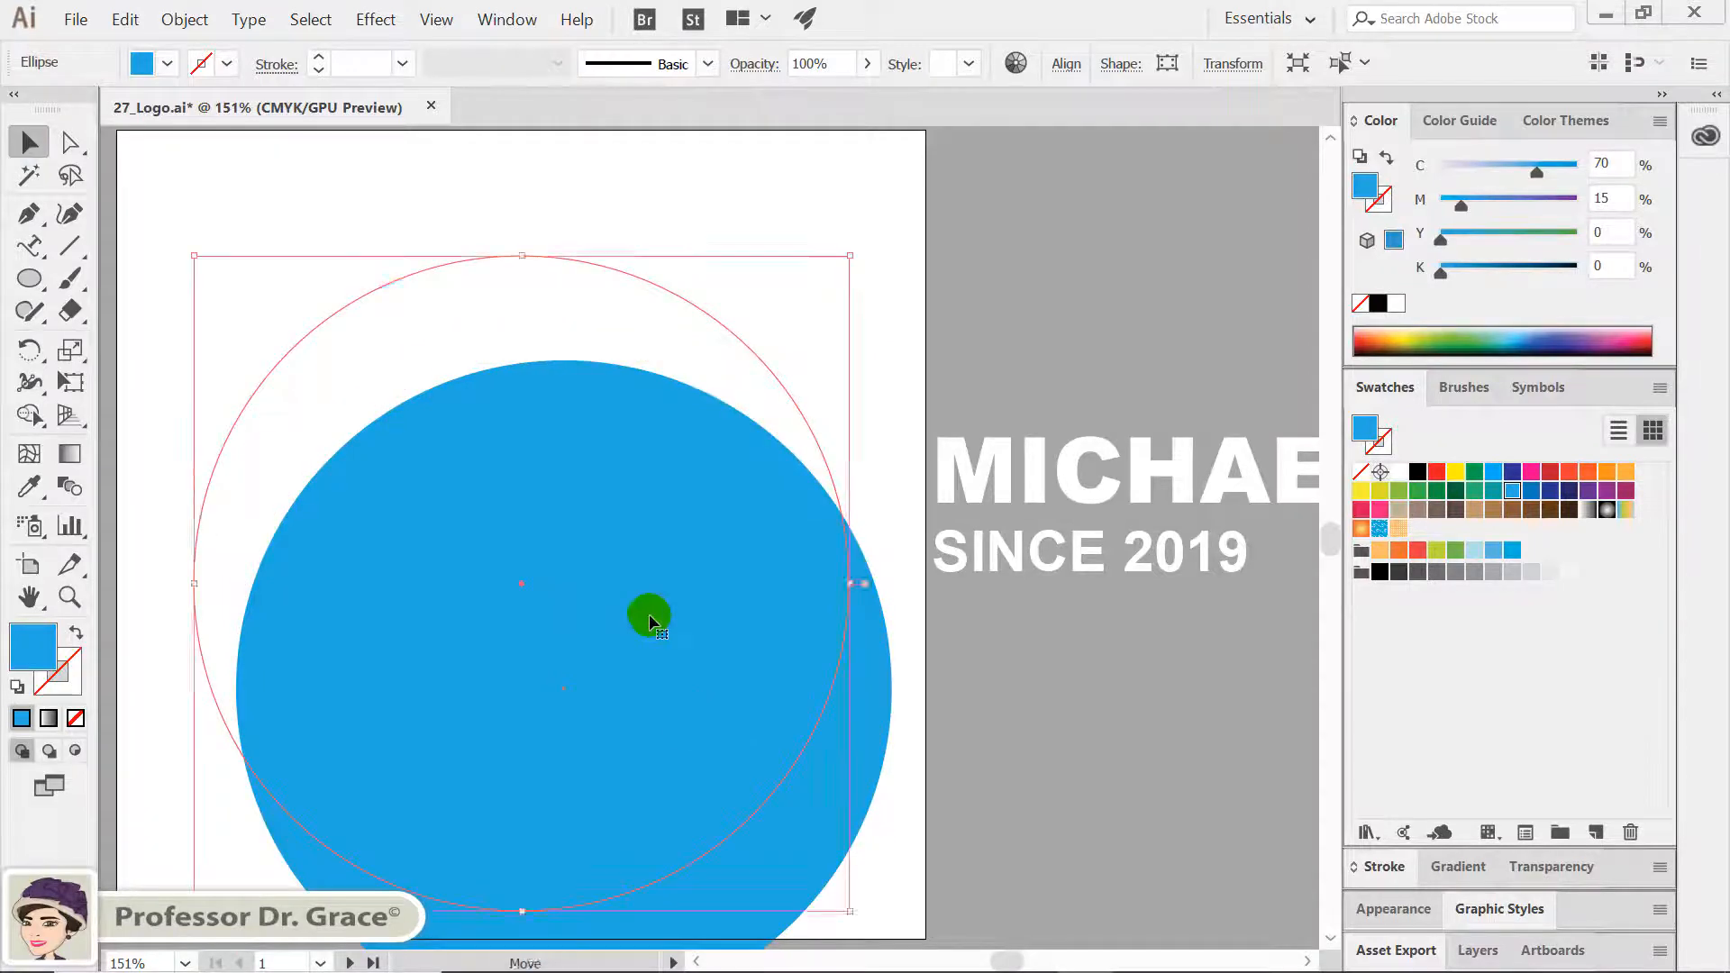
pyautogui.click(1064, 64)
pyautogui.click(1060, 289)
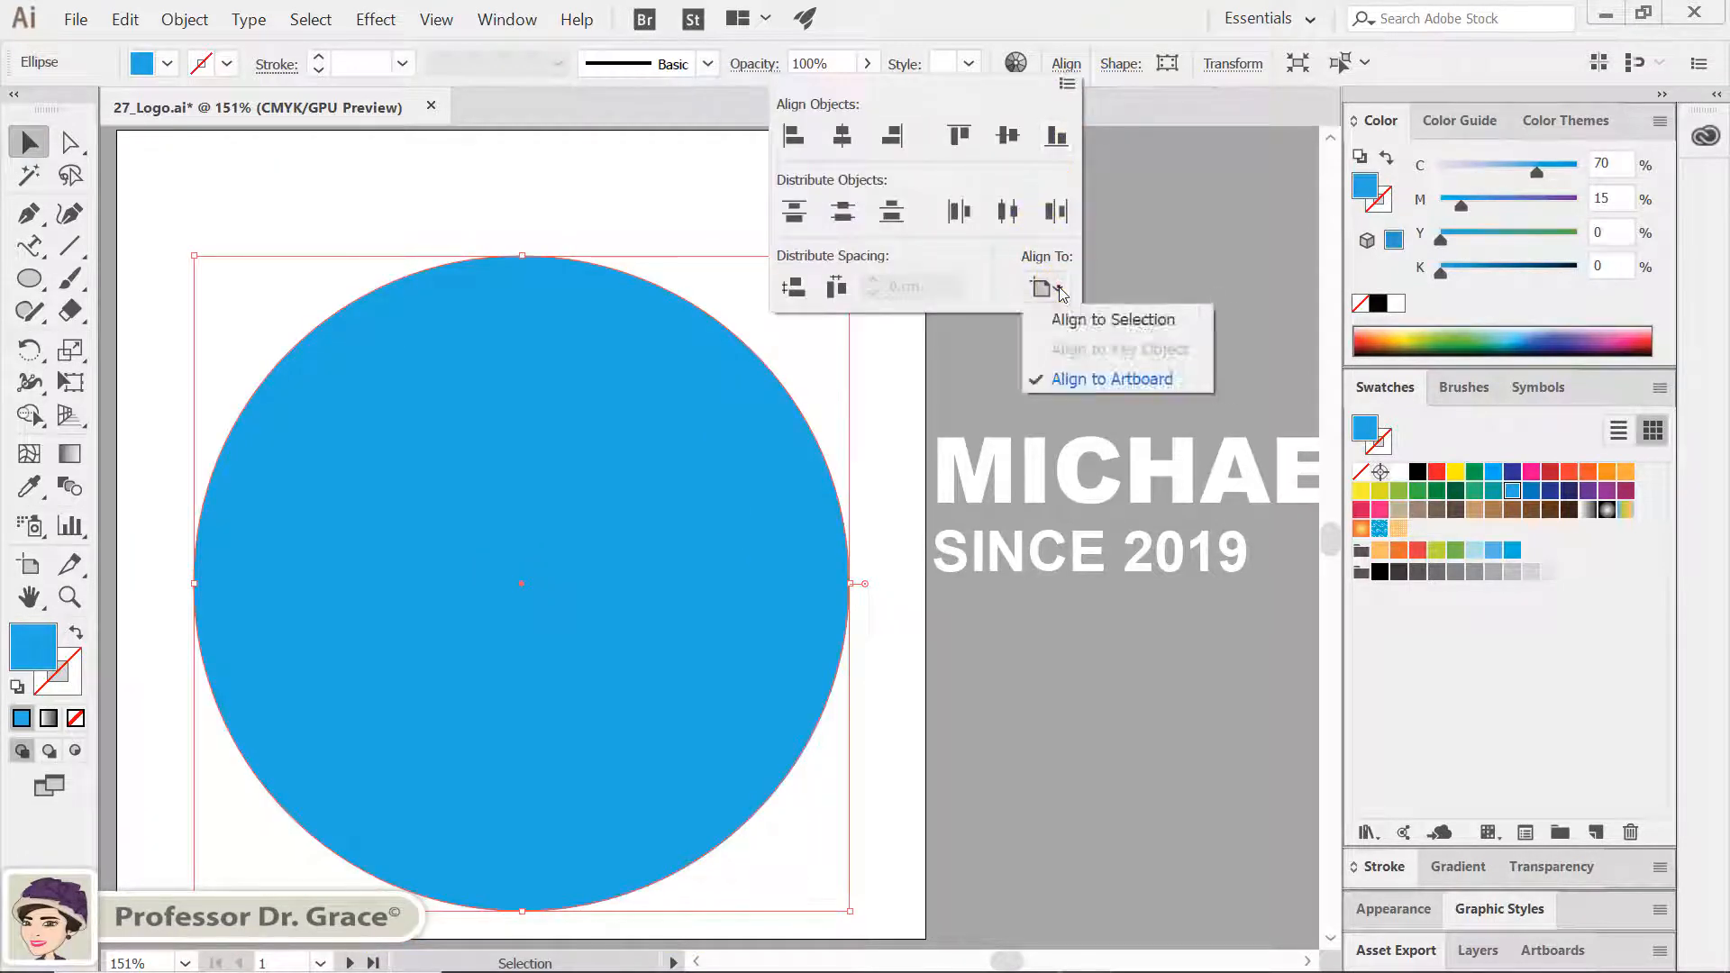
pyautogui.click(1086, 370)
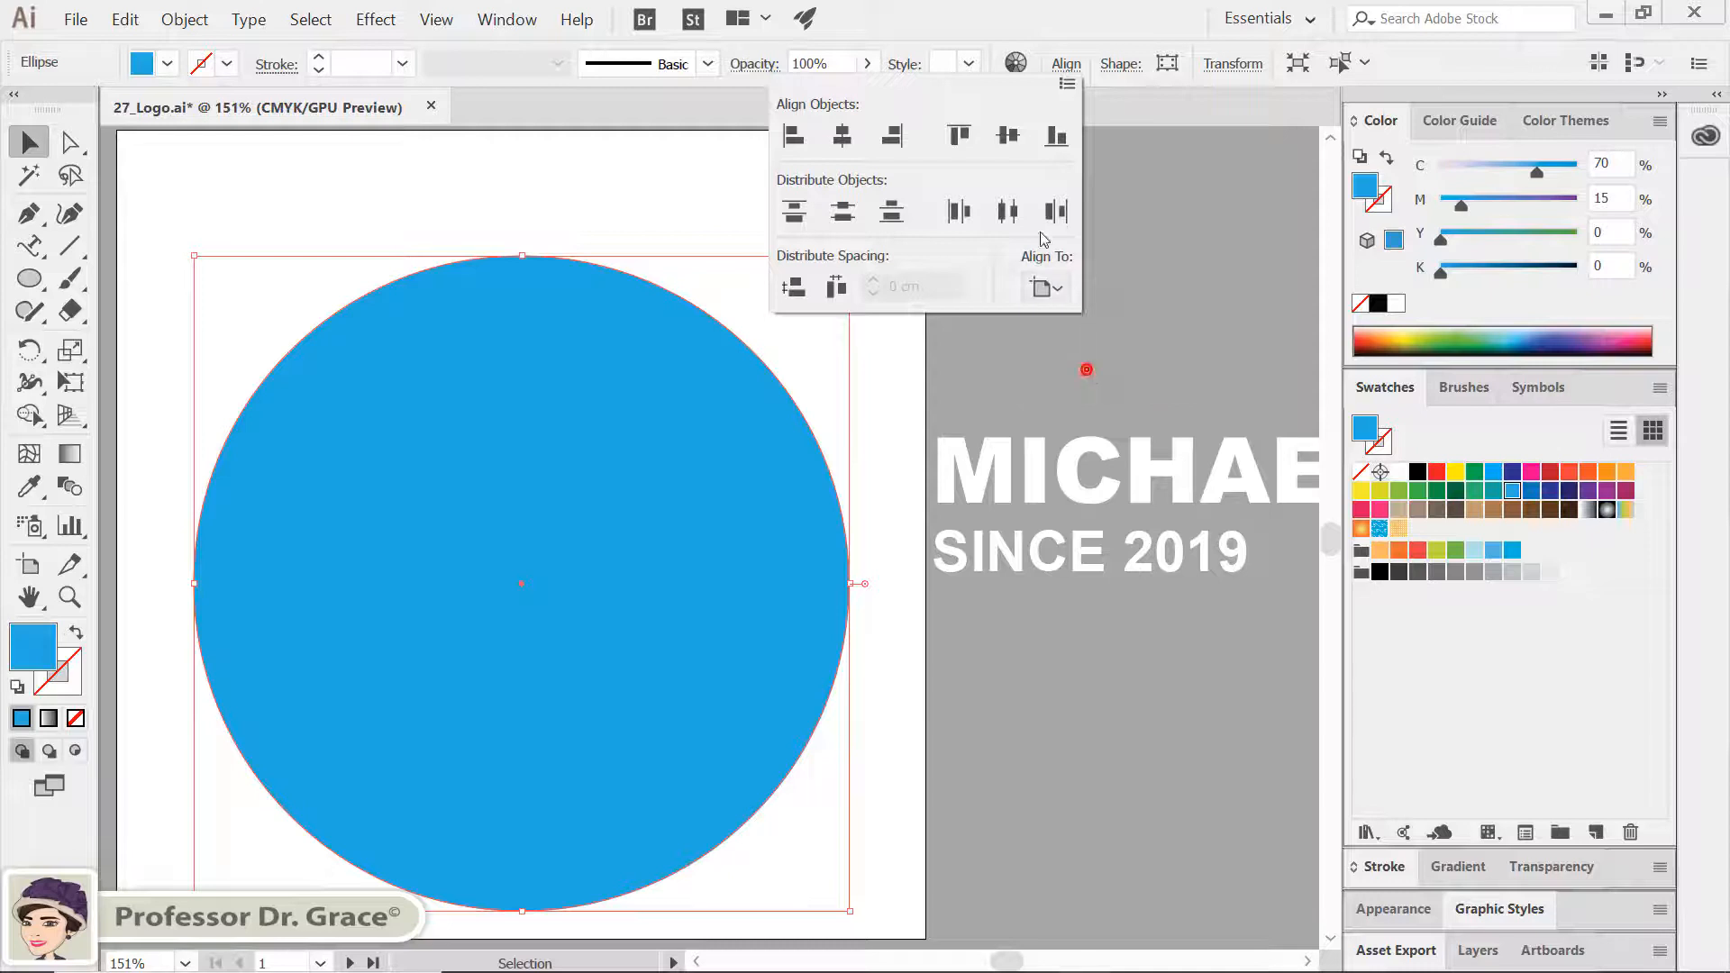
pyautogui.click(841, 137)
pyautogui.click(1007, 137)
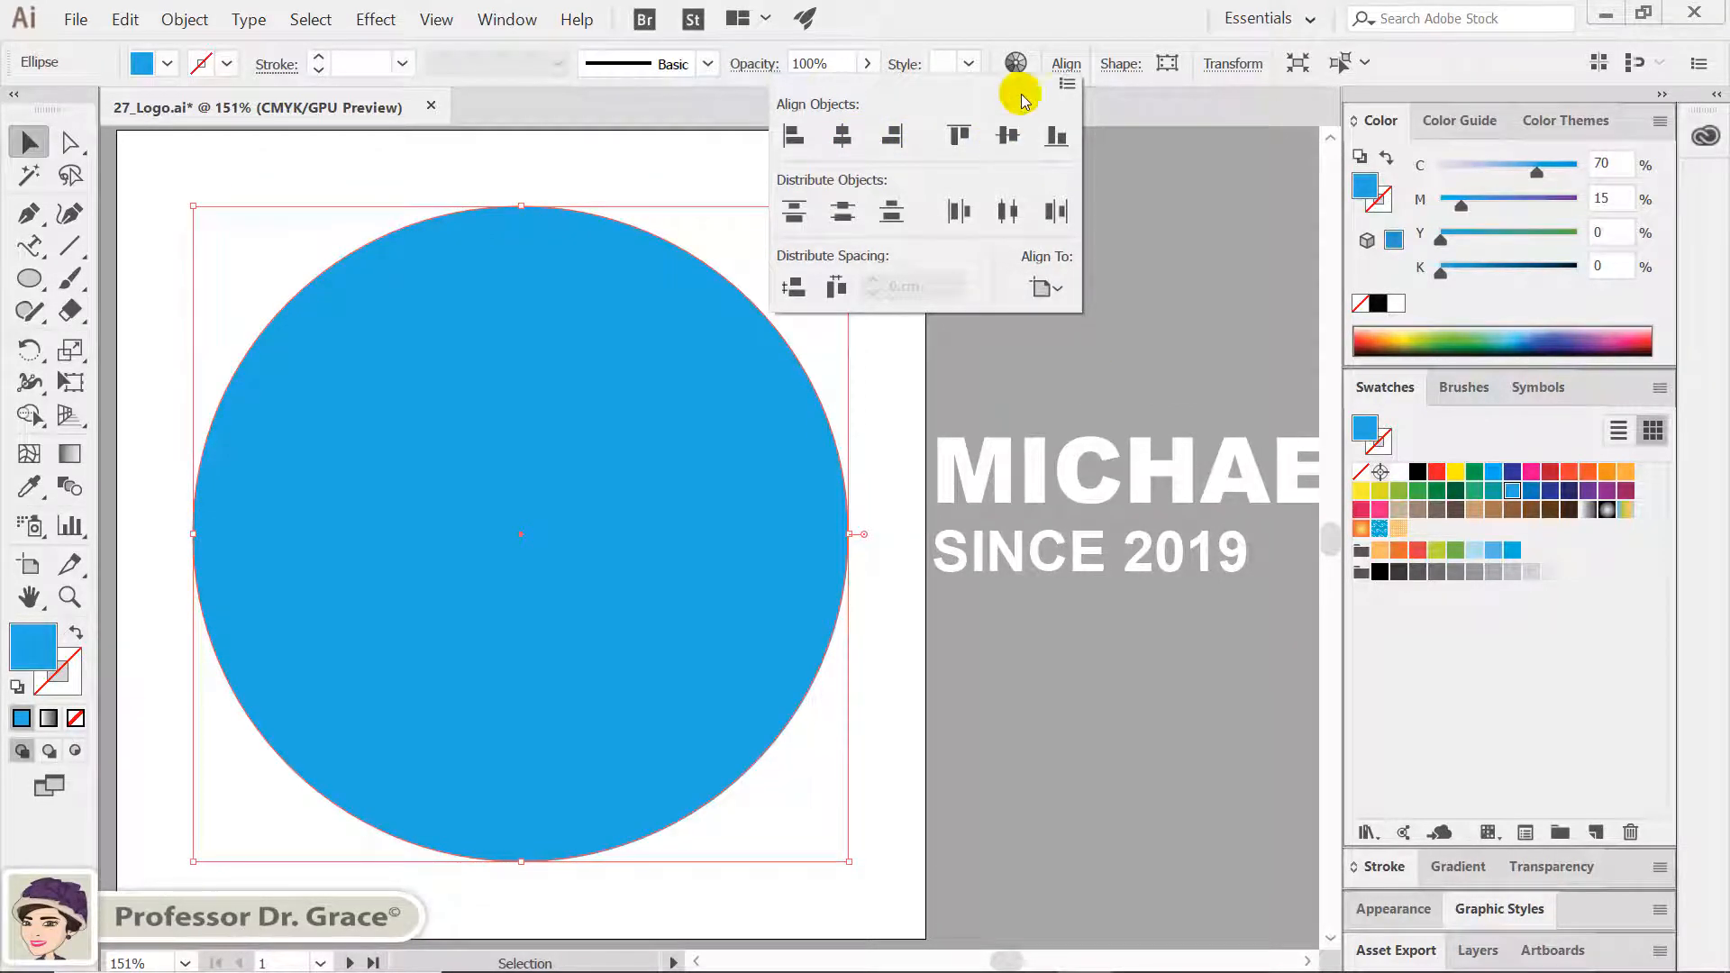
pyautogui.click(1012, 9)
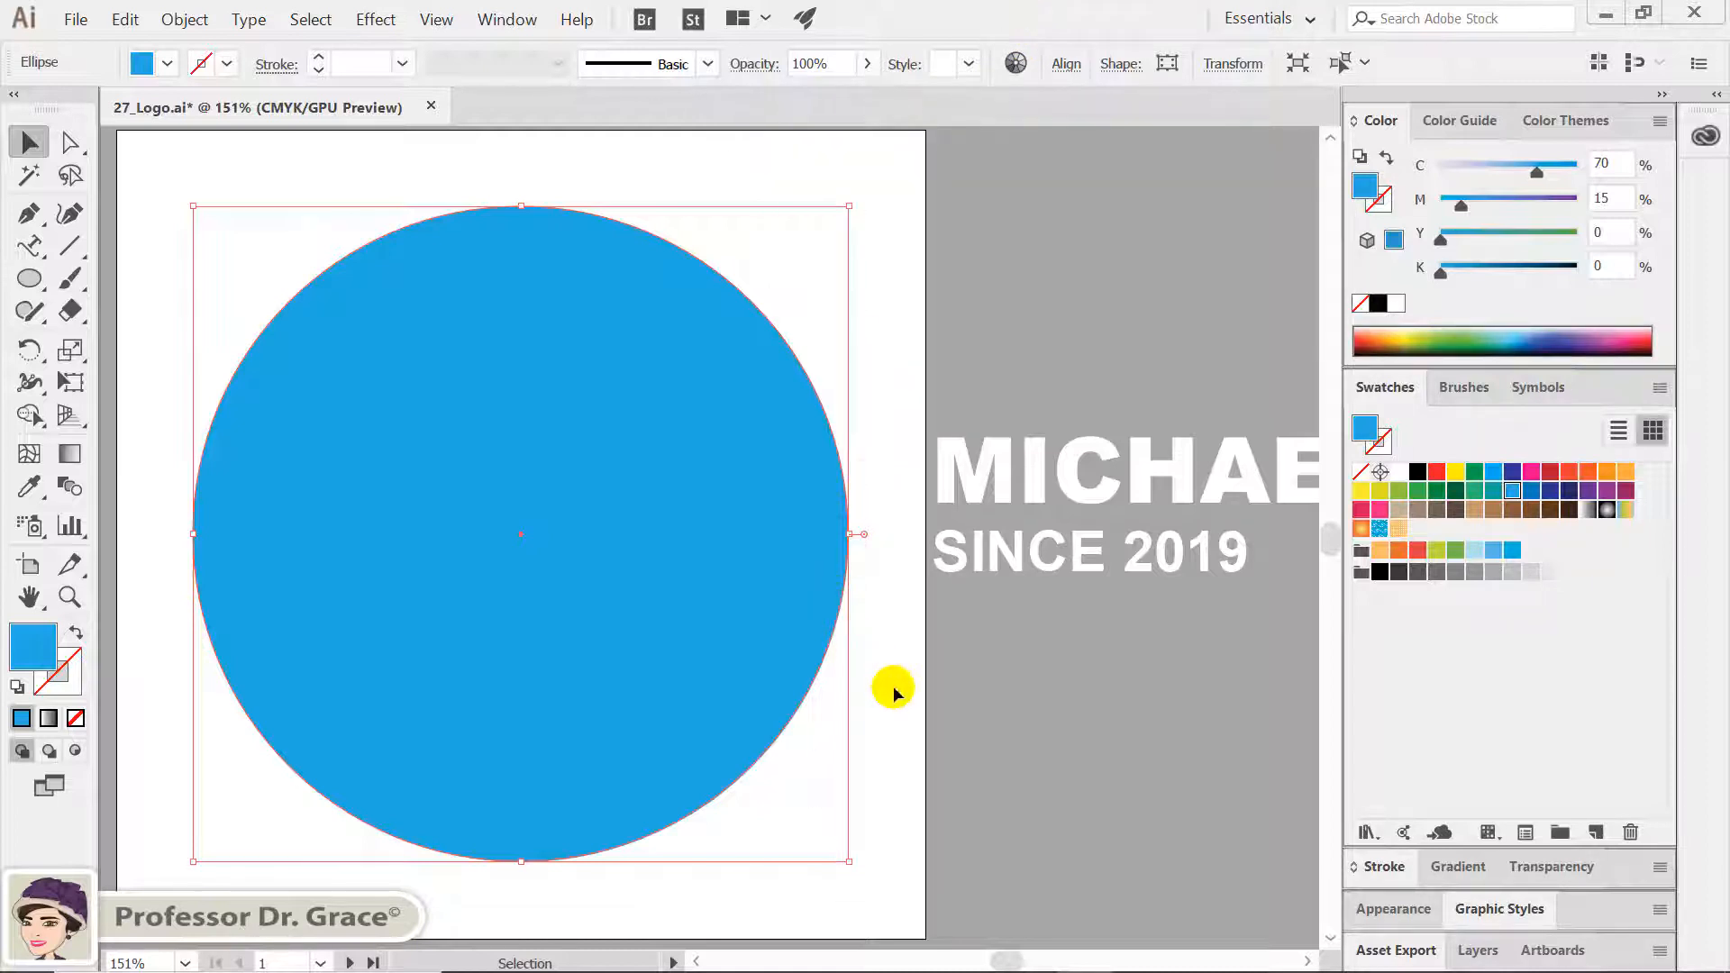
# Duplicate the blue circle in front, scale the copy uniformly to 57%, and fill it with the red swatch M 90, Y 85
pyautogui.press('space')
pyautogui.moveTo(928, 718); pyautogui.dragTo(908, 716)
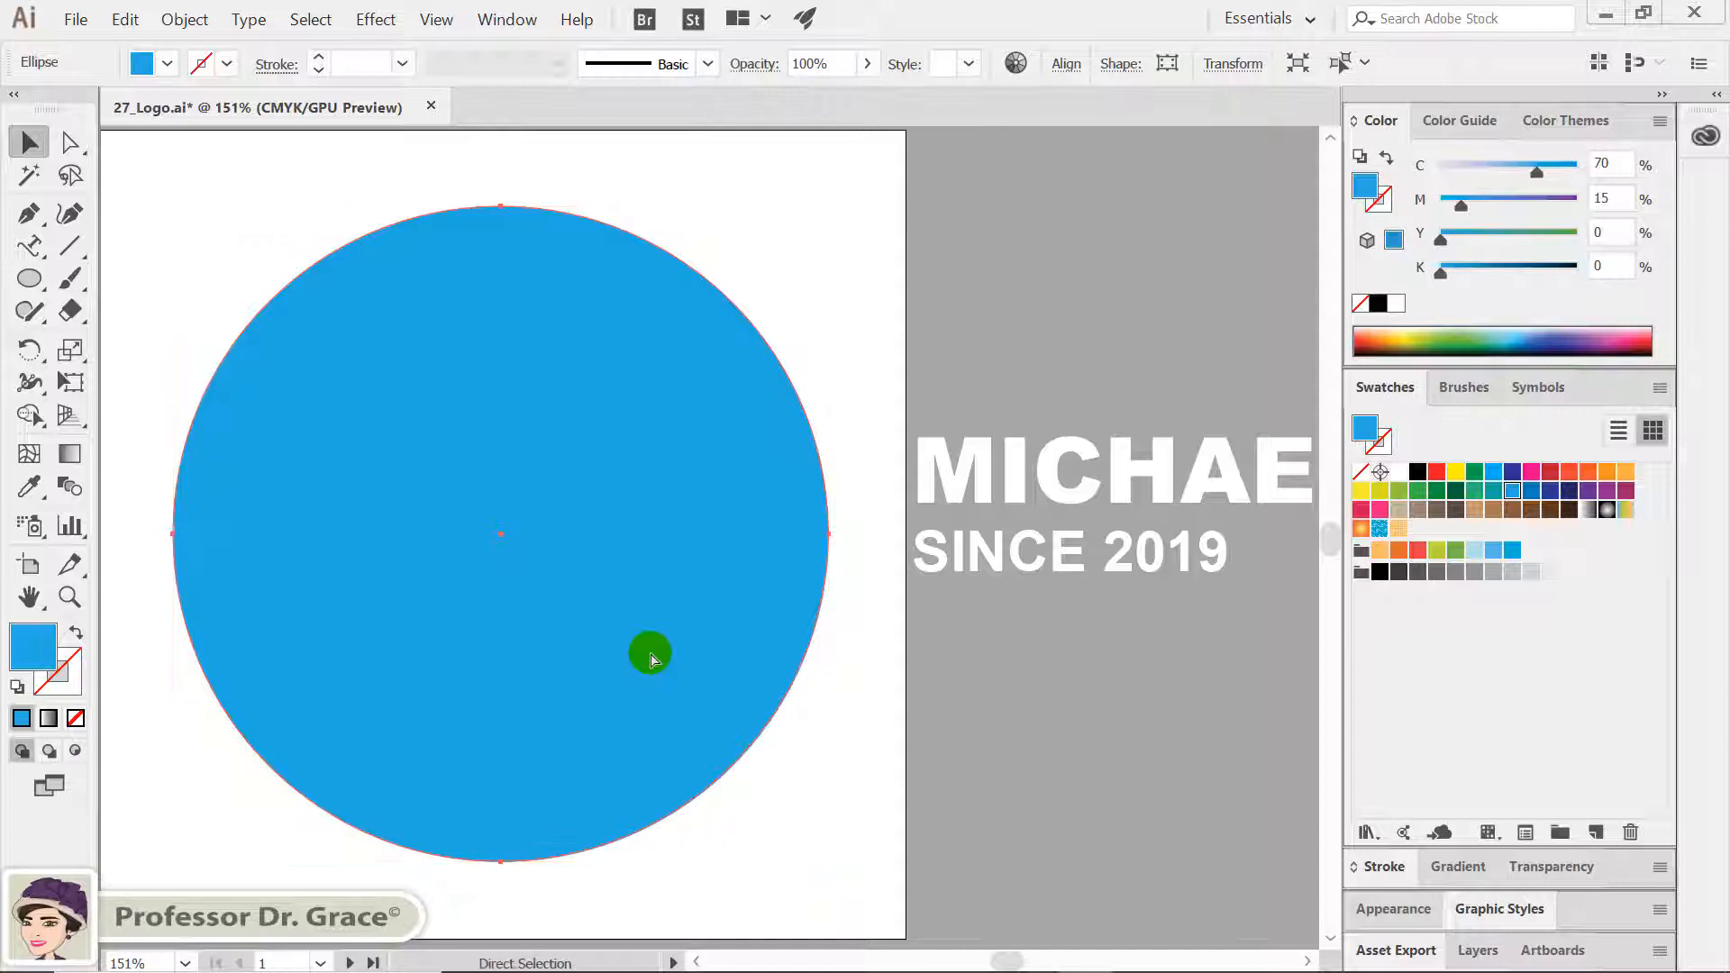
pyautogui.hotkey('ctrl', 'c')
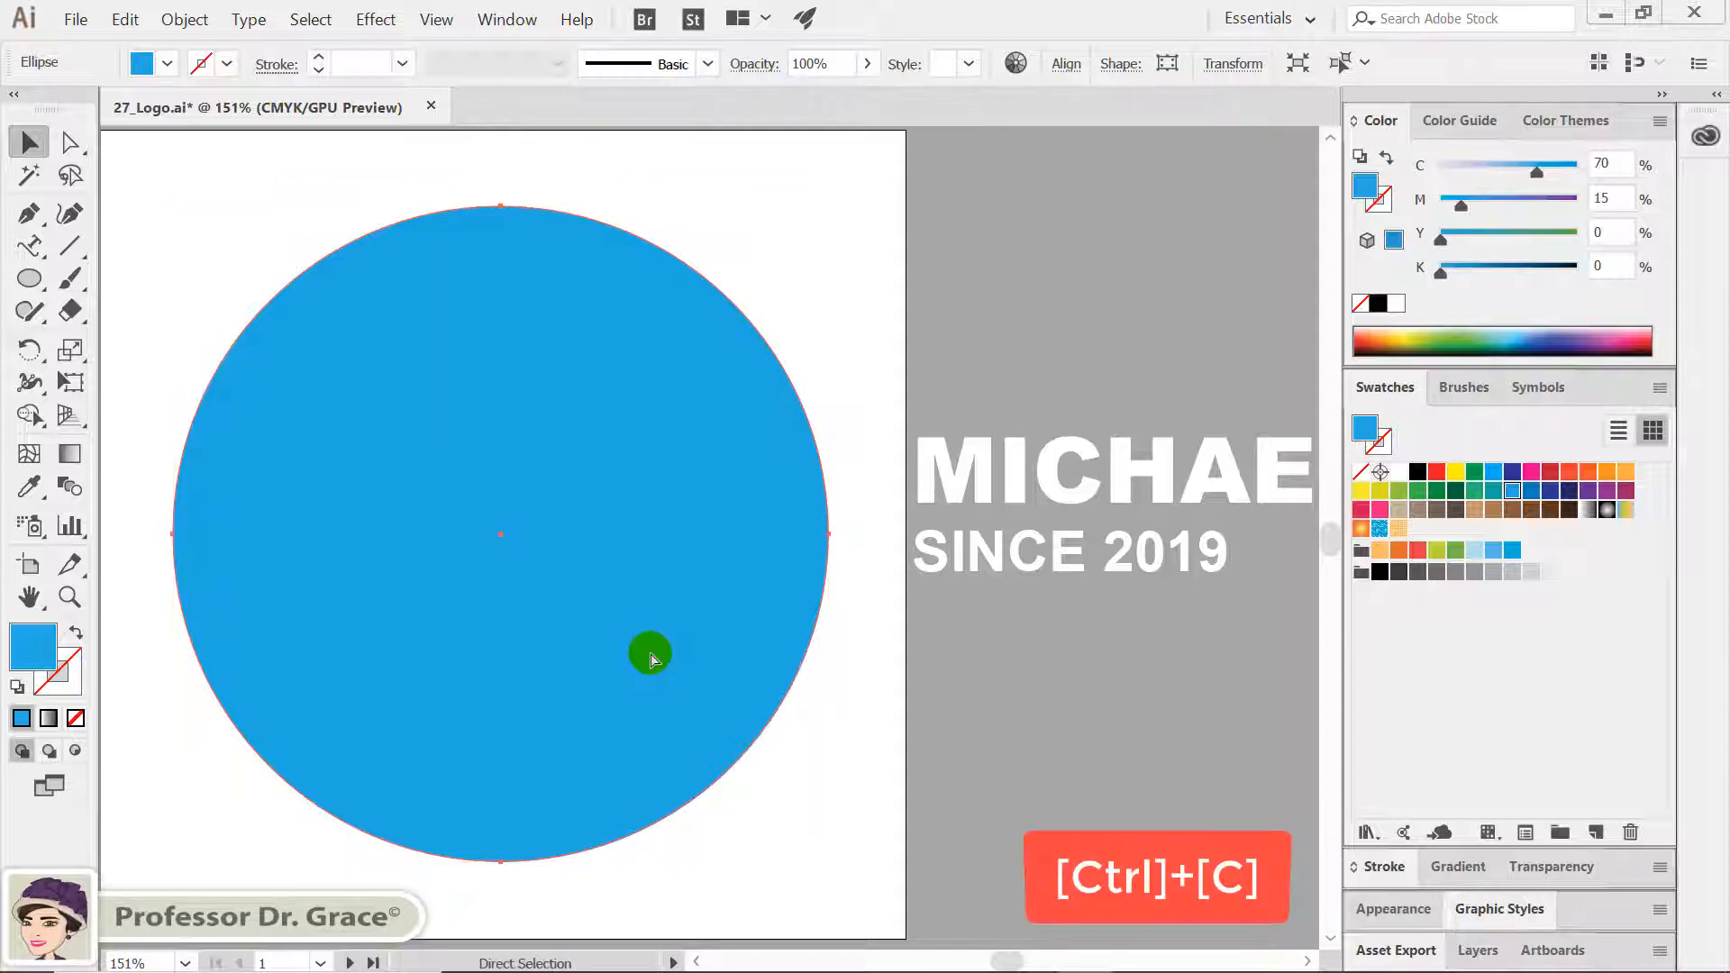
pyautogui.hotkey('ctrl', 'f')
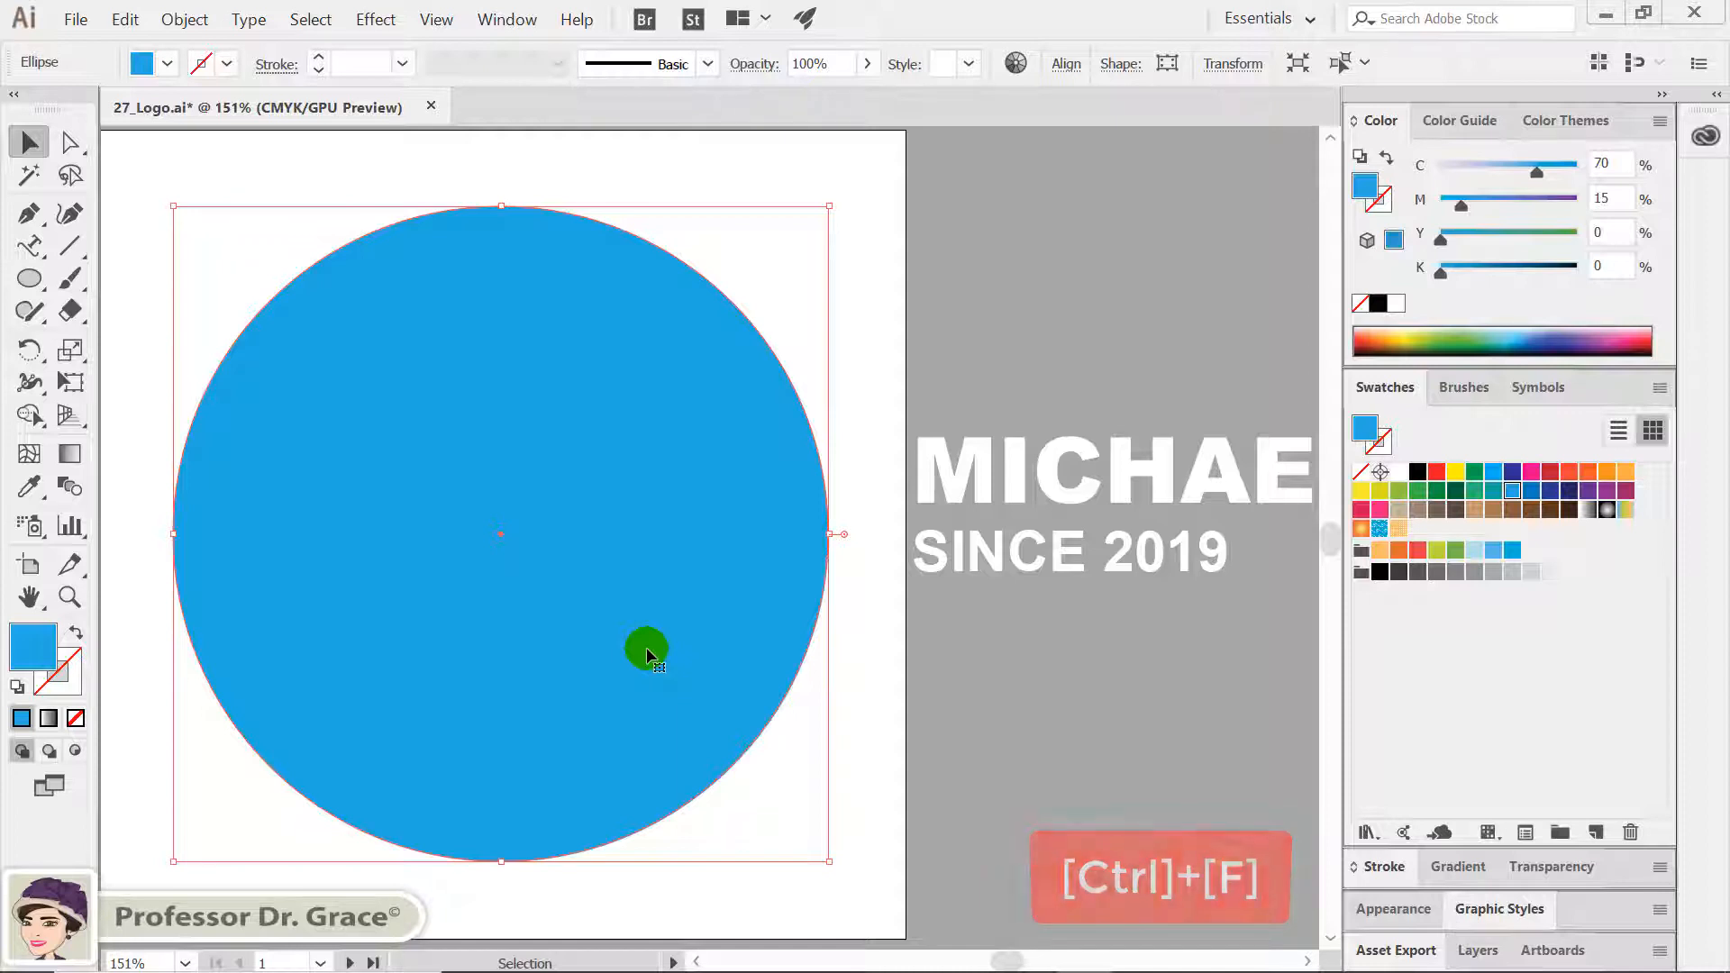
pyautogui.click(72, 350)
pyautogui.doubleClick(72, 349)
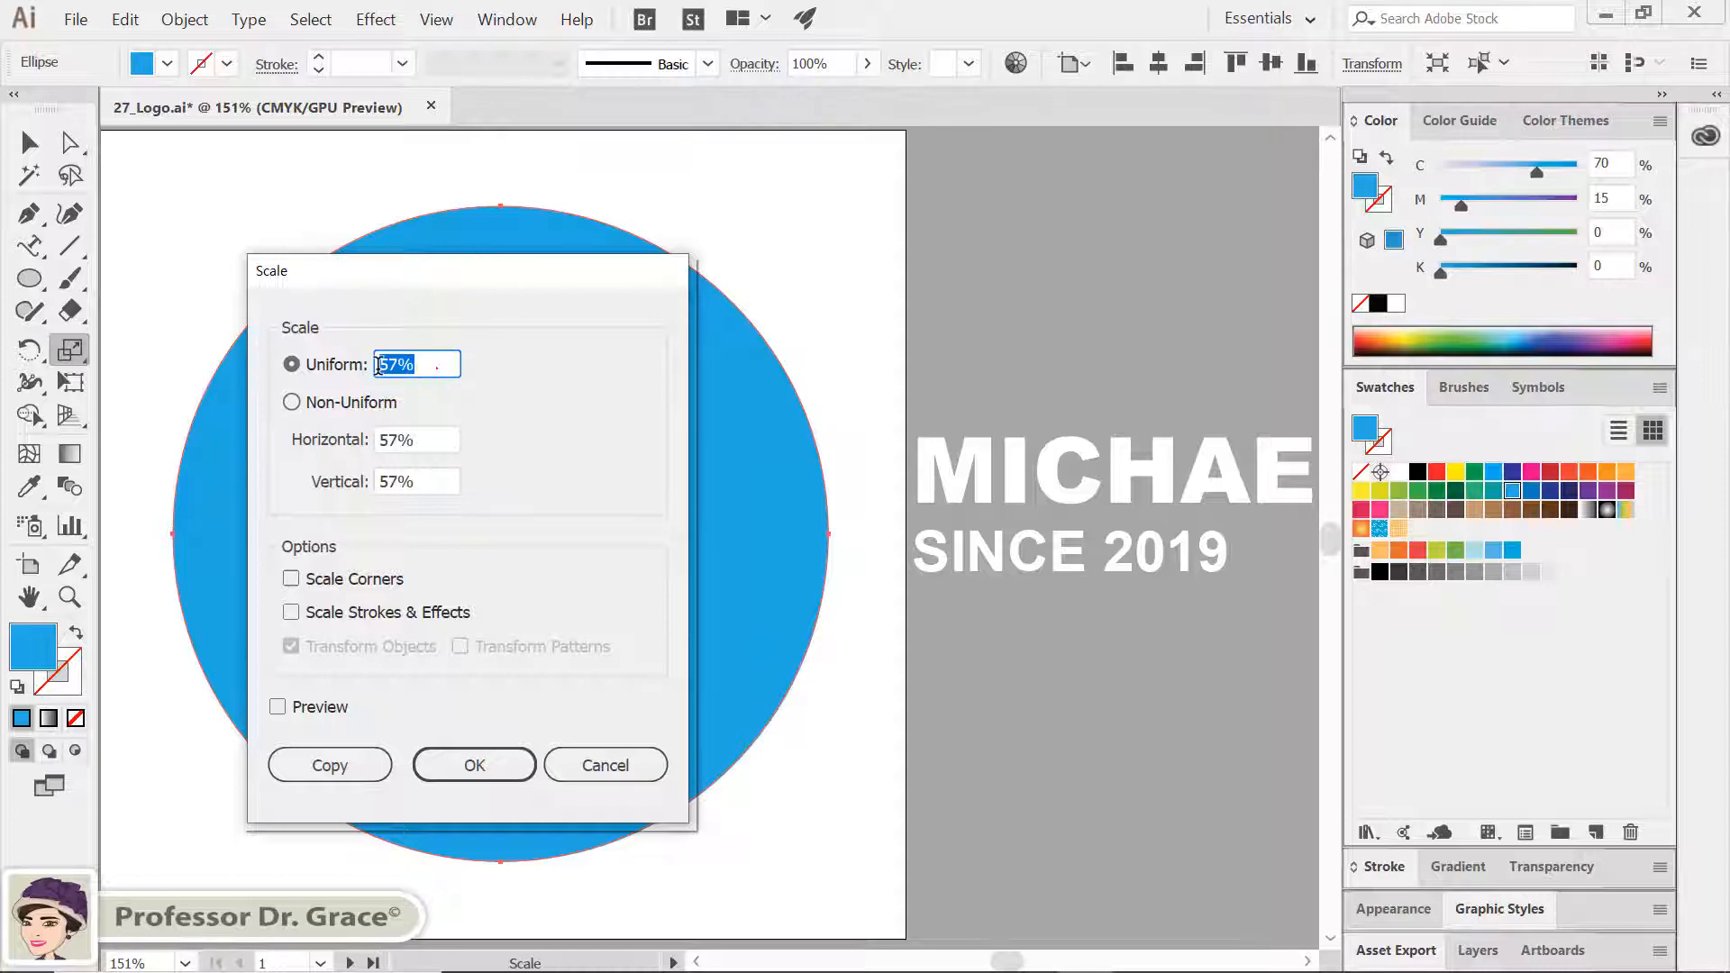
pyautogui.write('57')
pyautogui.click(447, 757)
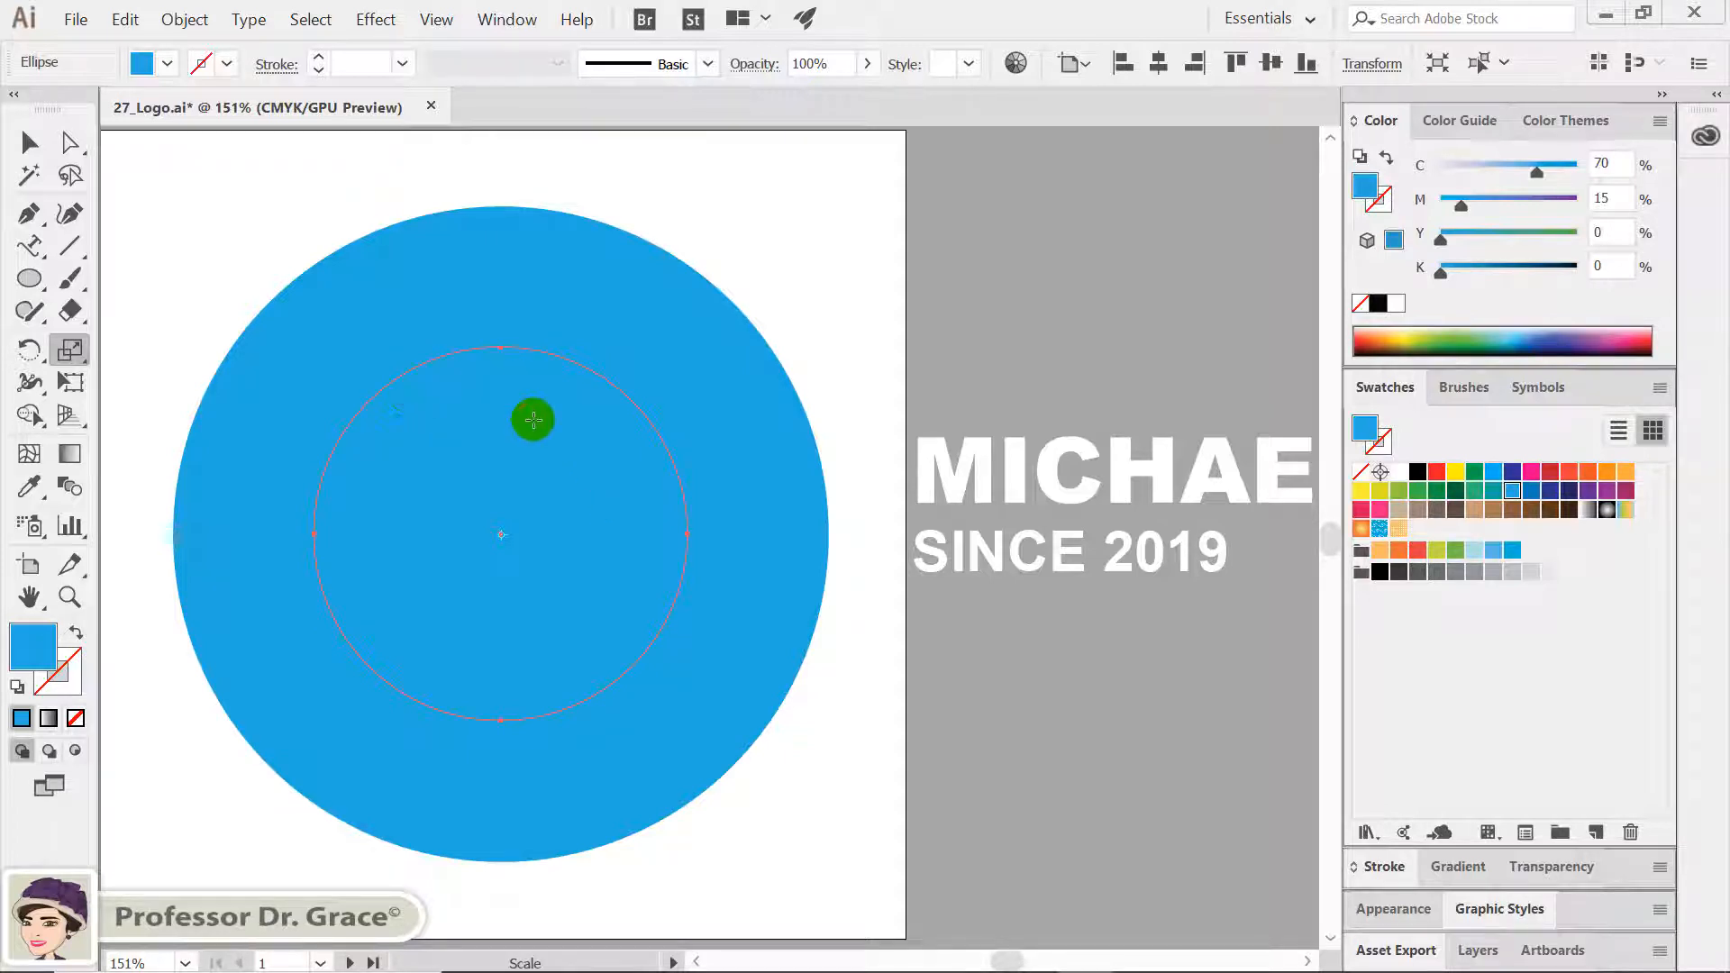
pyautogui.click(1567, 475)
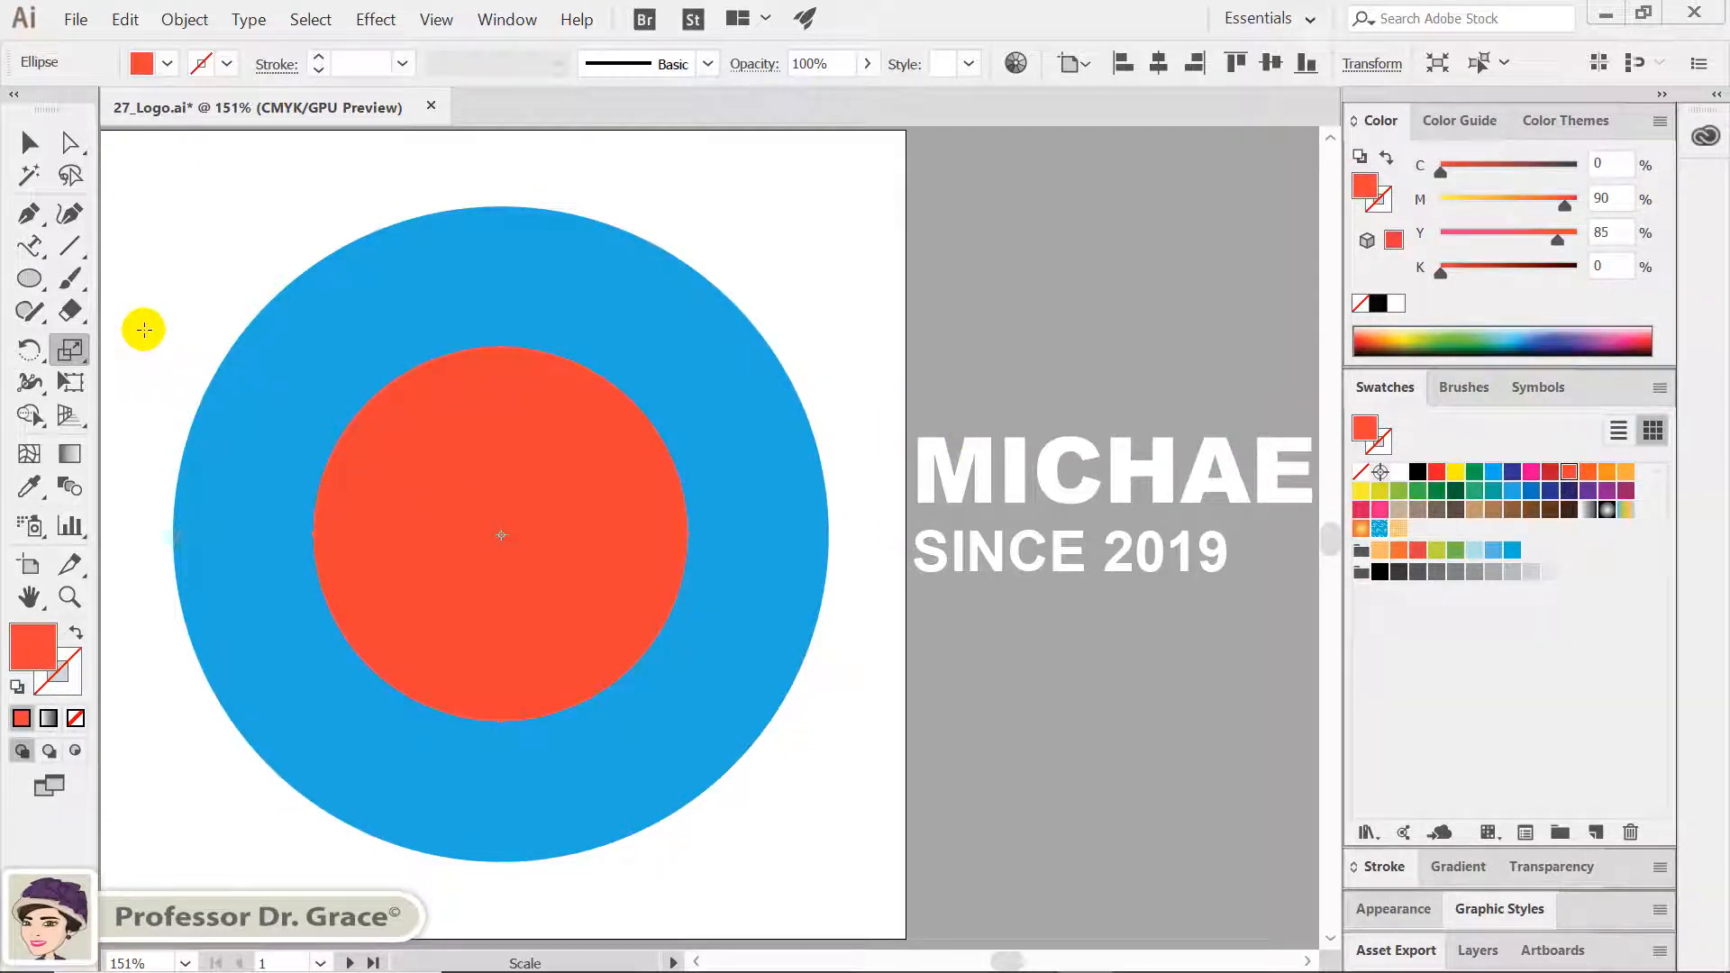
# Combine the blue and red circles into a compound path so the smaller one cuts a hole around the motorcycle
pyautogui.press('v')
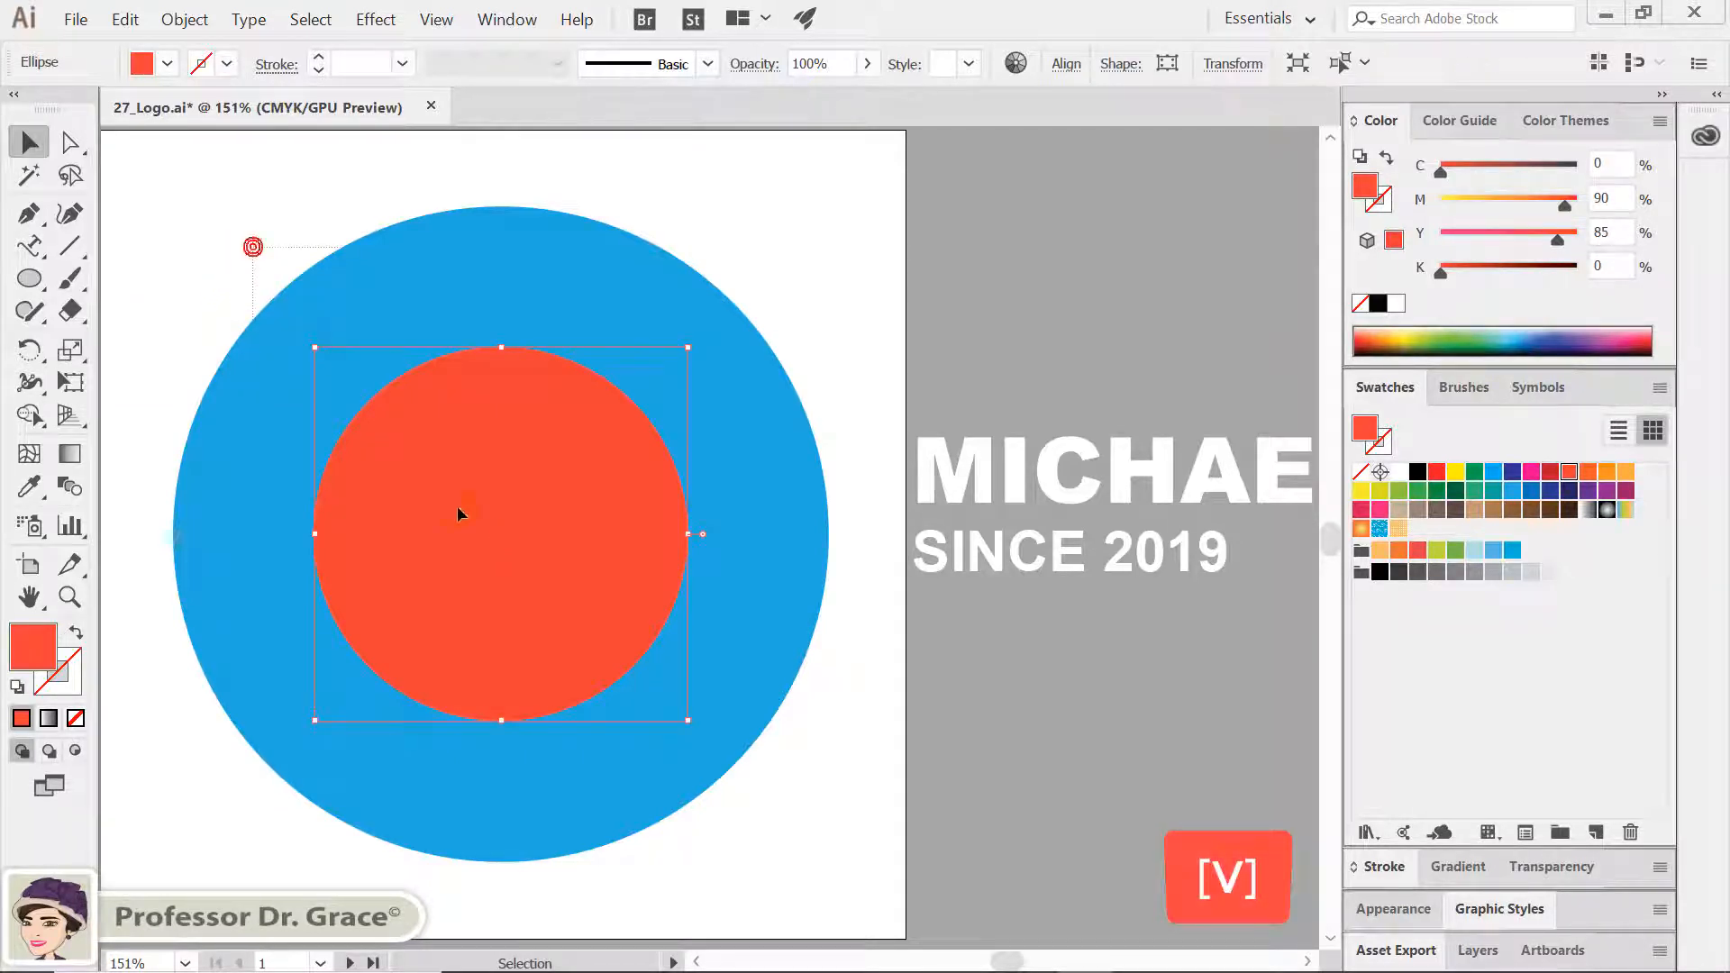
pyautogui.hotkey('ctrl', 'a')
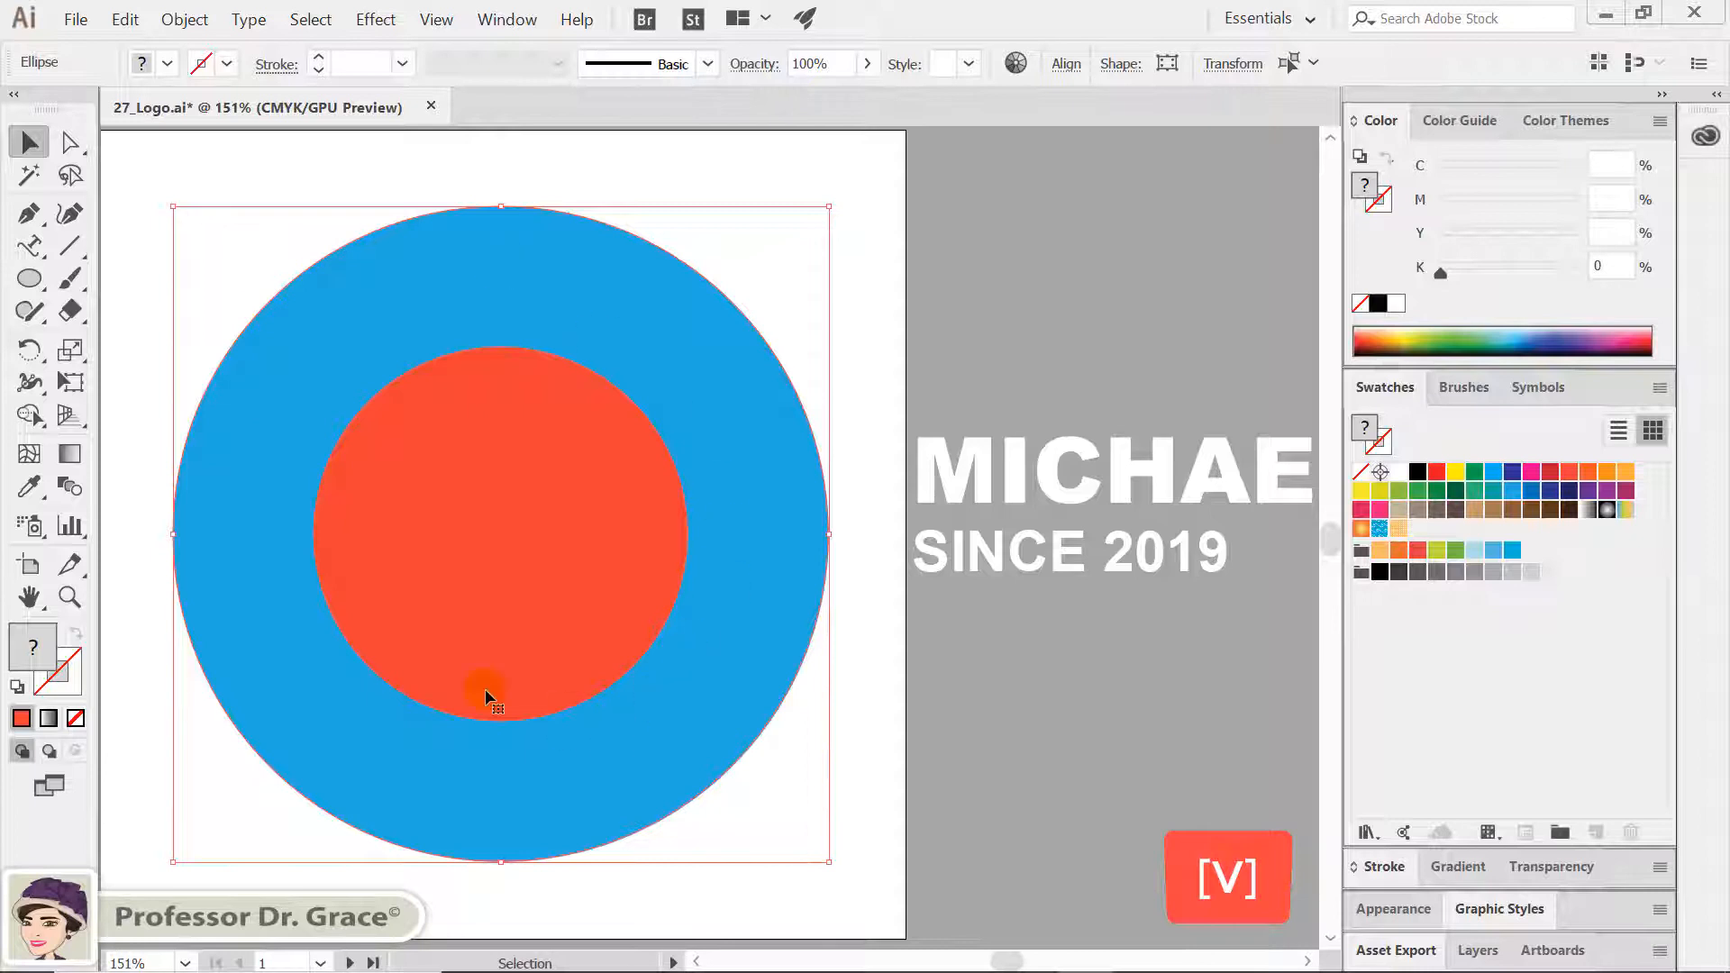
pyautogui.rightClick(470, 420)
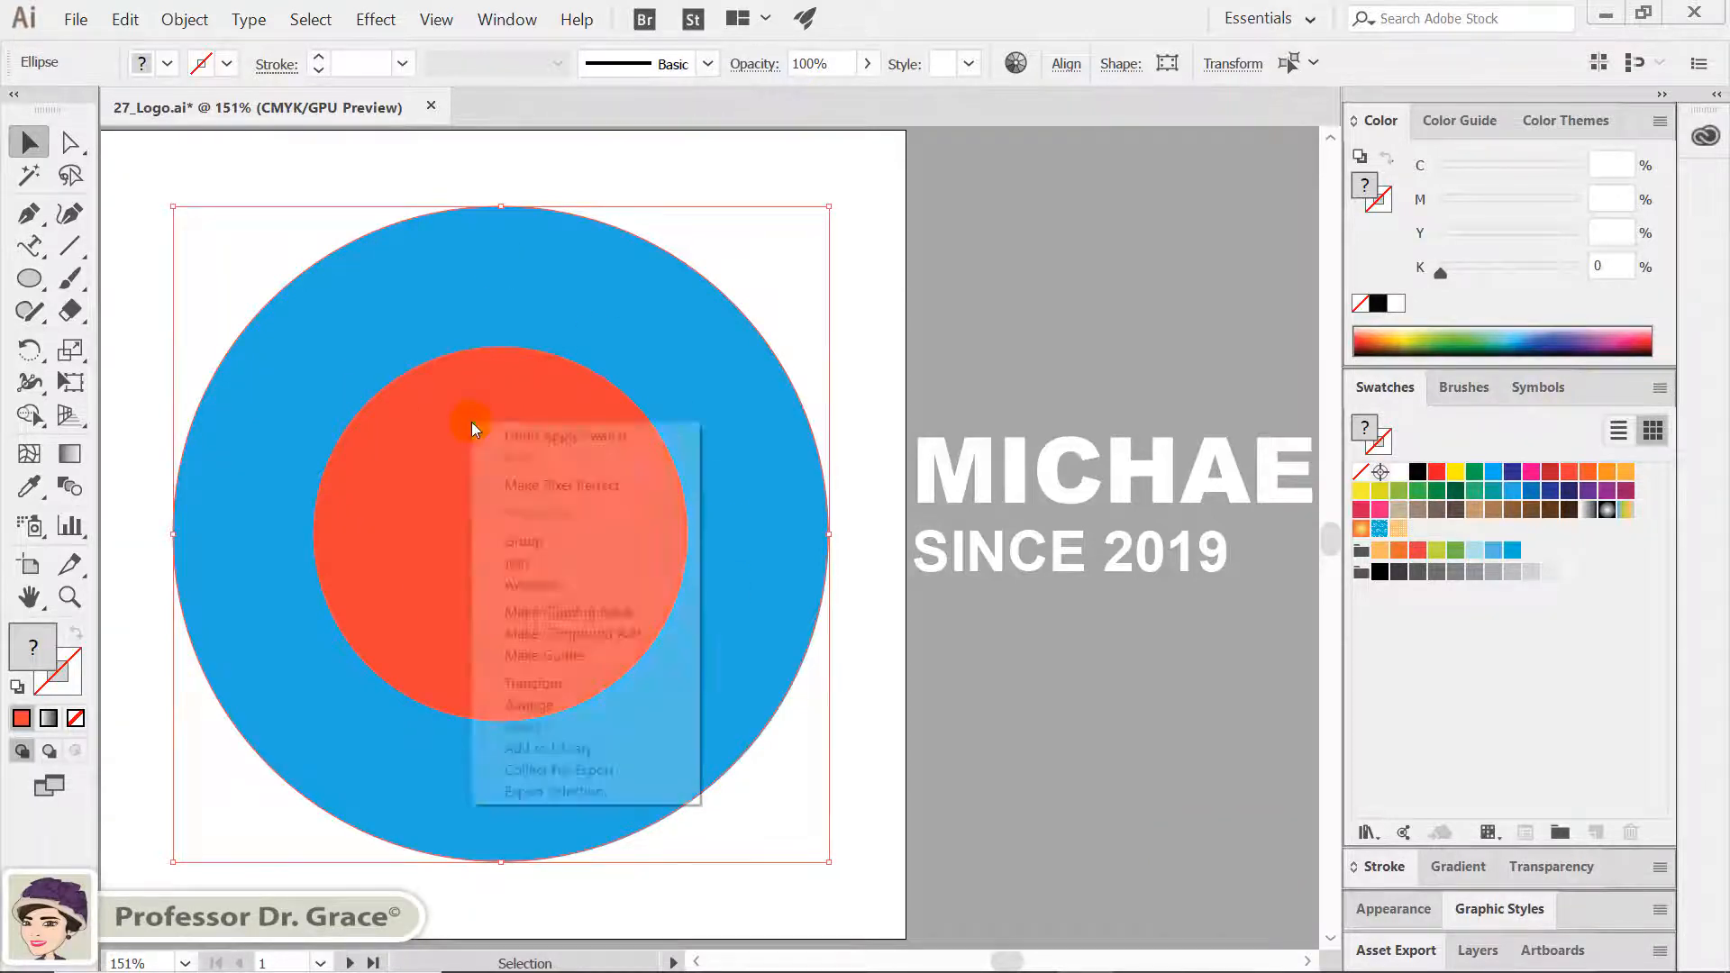
pyautogui.click(601, 635)
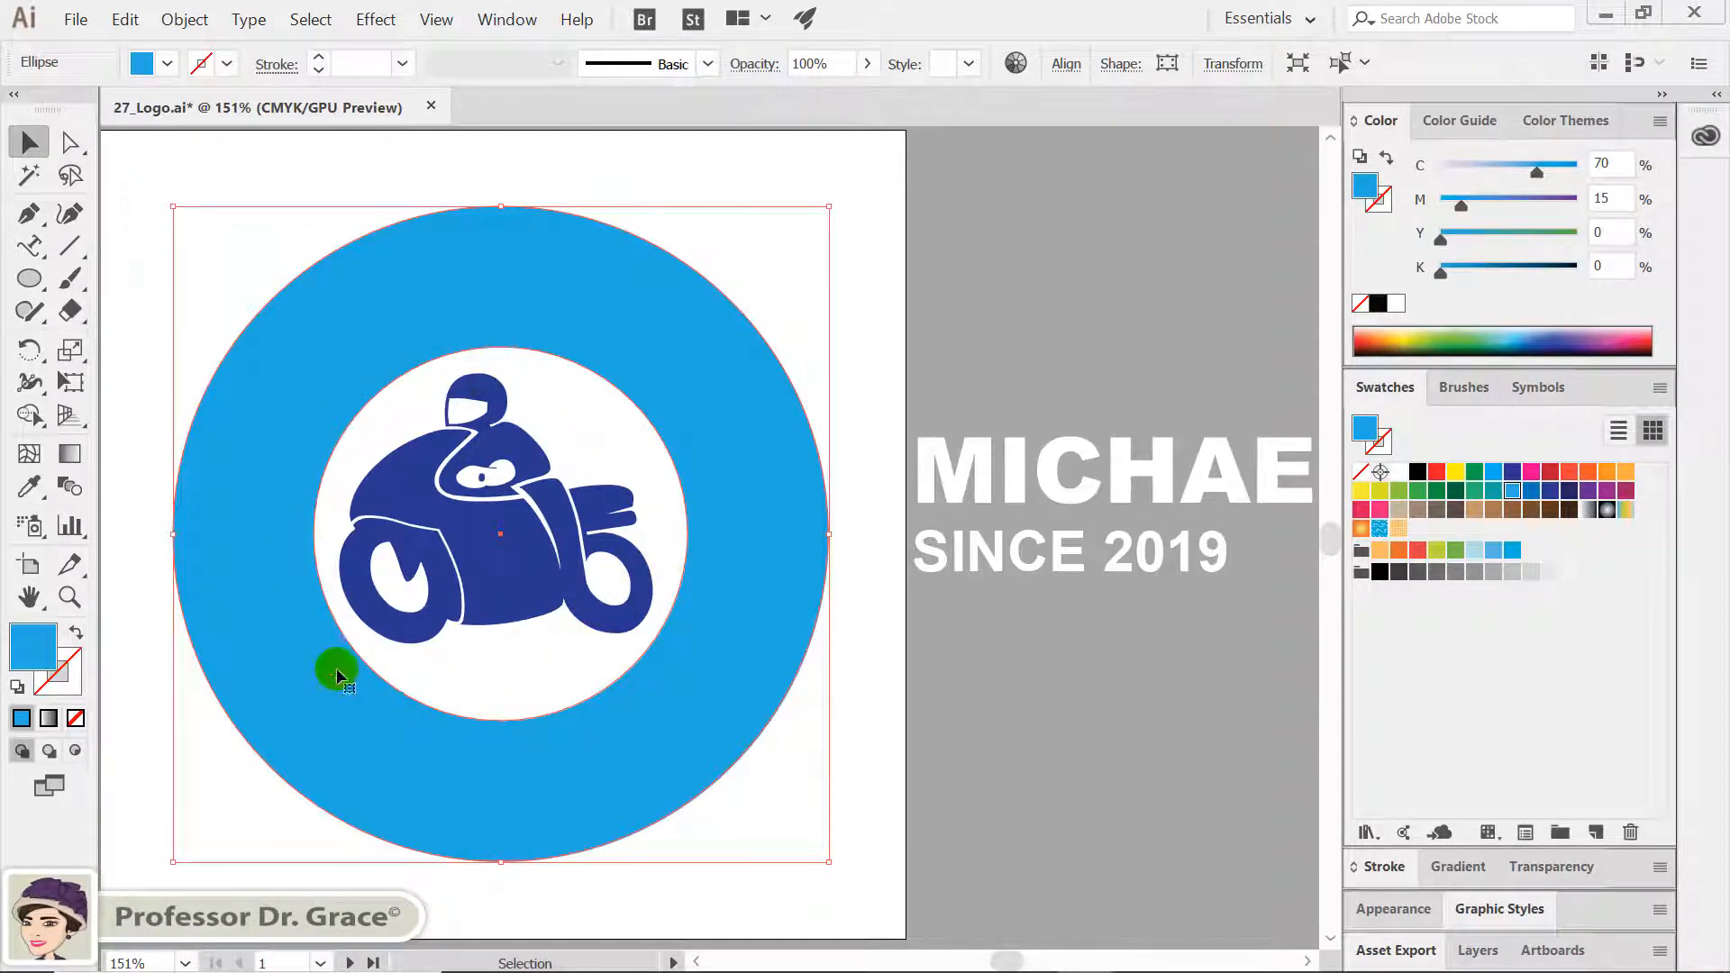
pyautogui.click(165, 370)
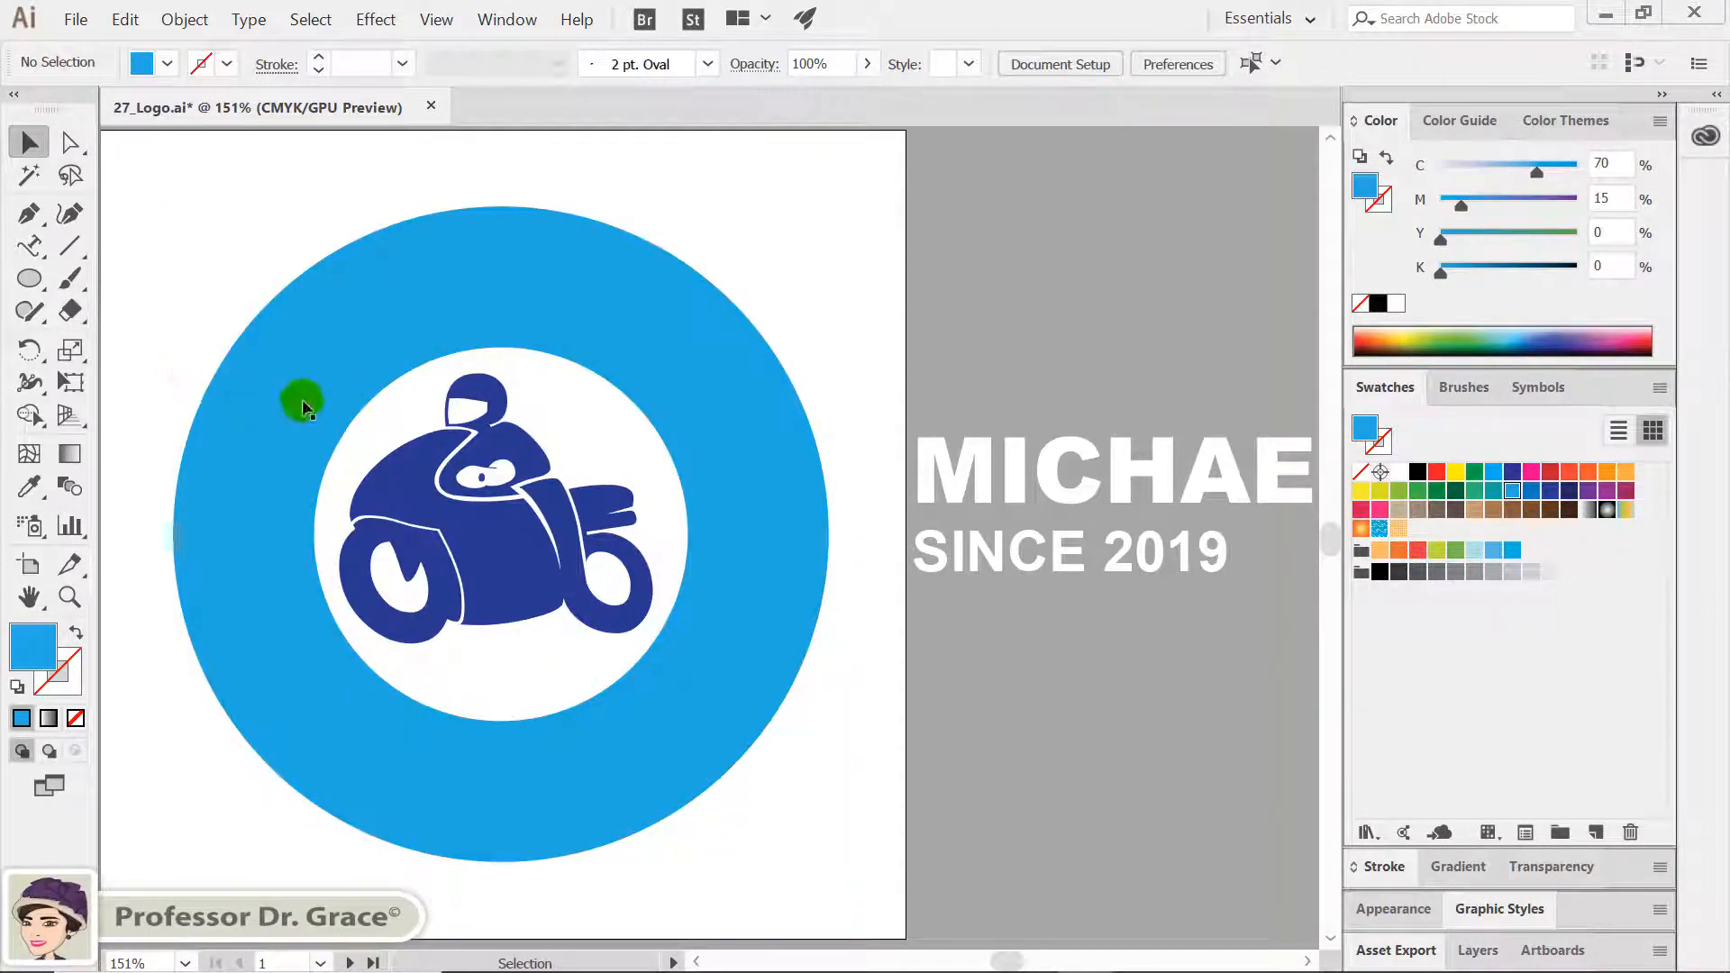
# Paste the copied blue circle in front and give it no fill and a grey K 50 stroke
pyautogui.hotkey('ctrl', 'f')
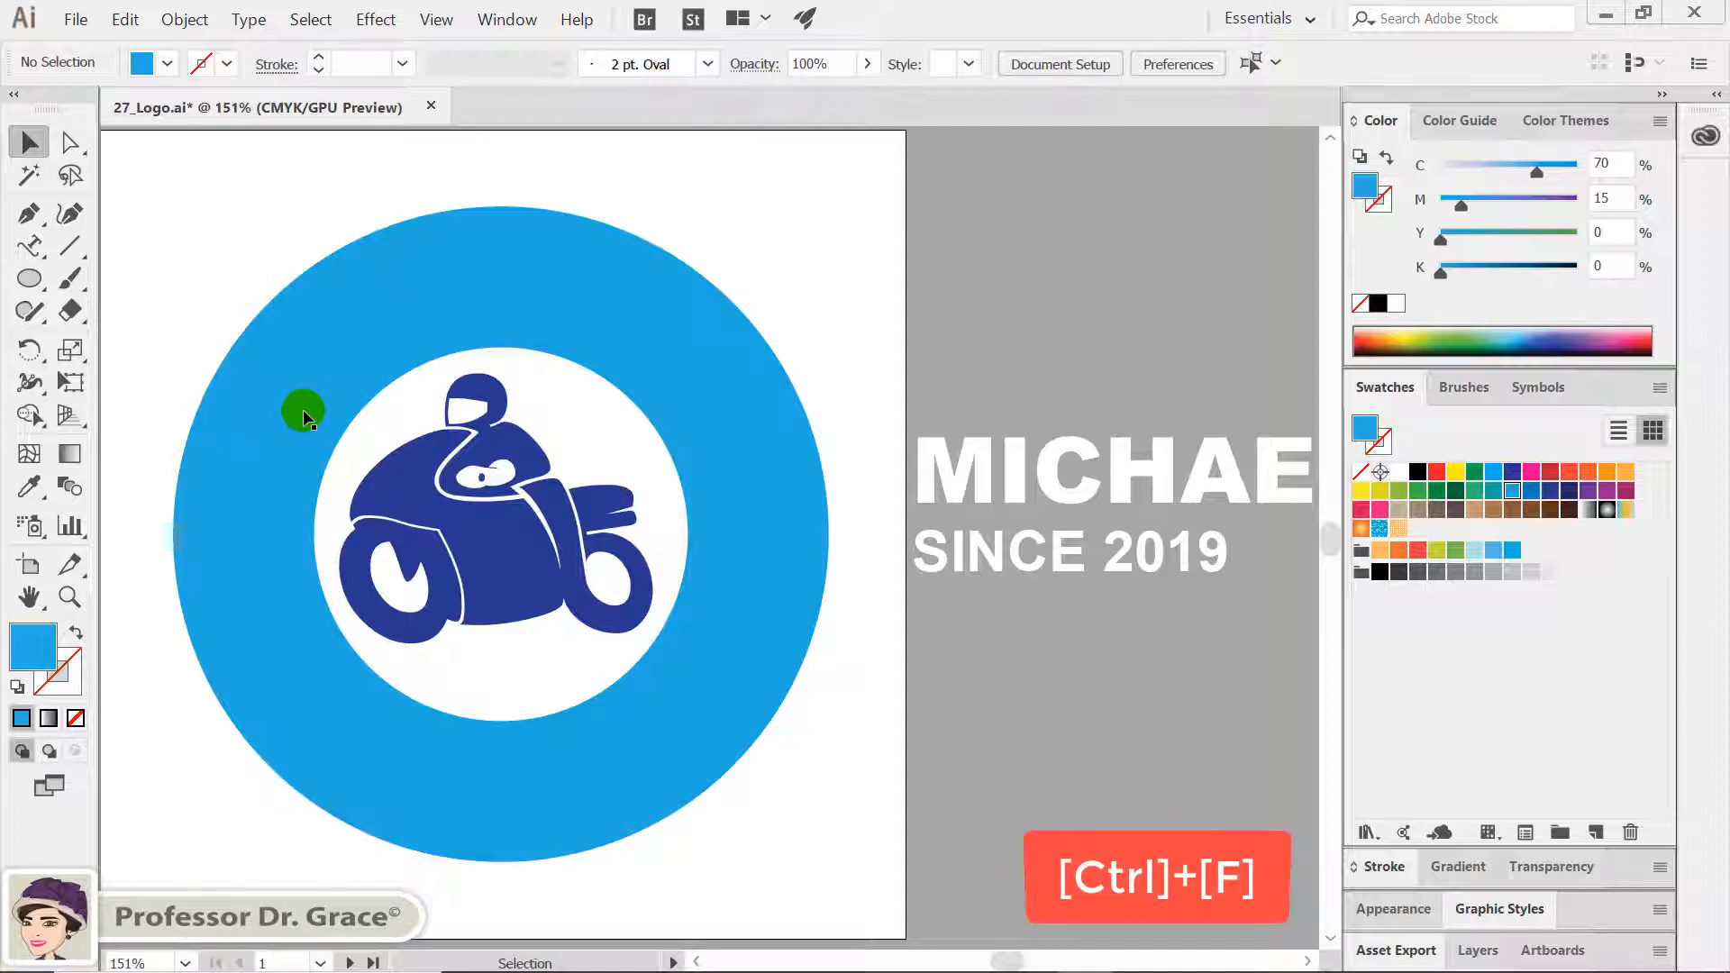
pyautogui.hotkey('ctrl', 'f')
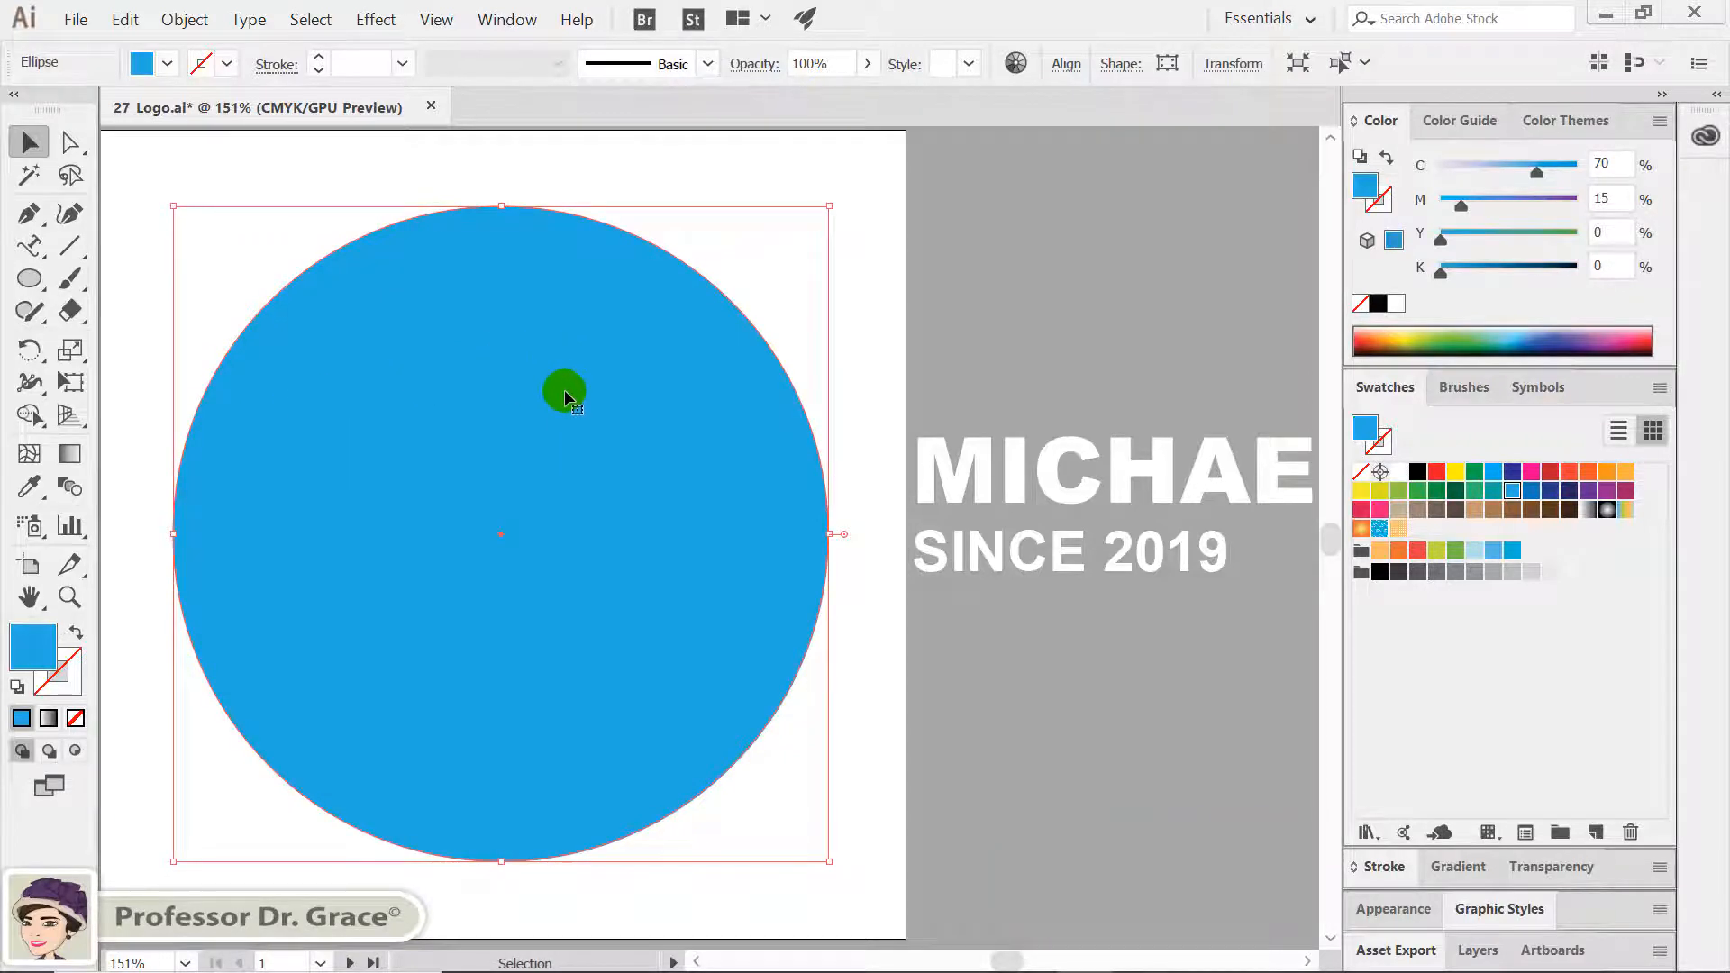
pyautogui.hotkey('shift', 'x')
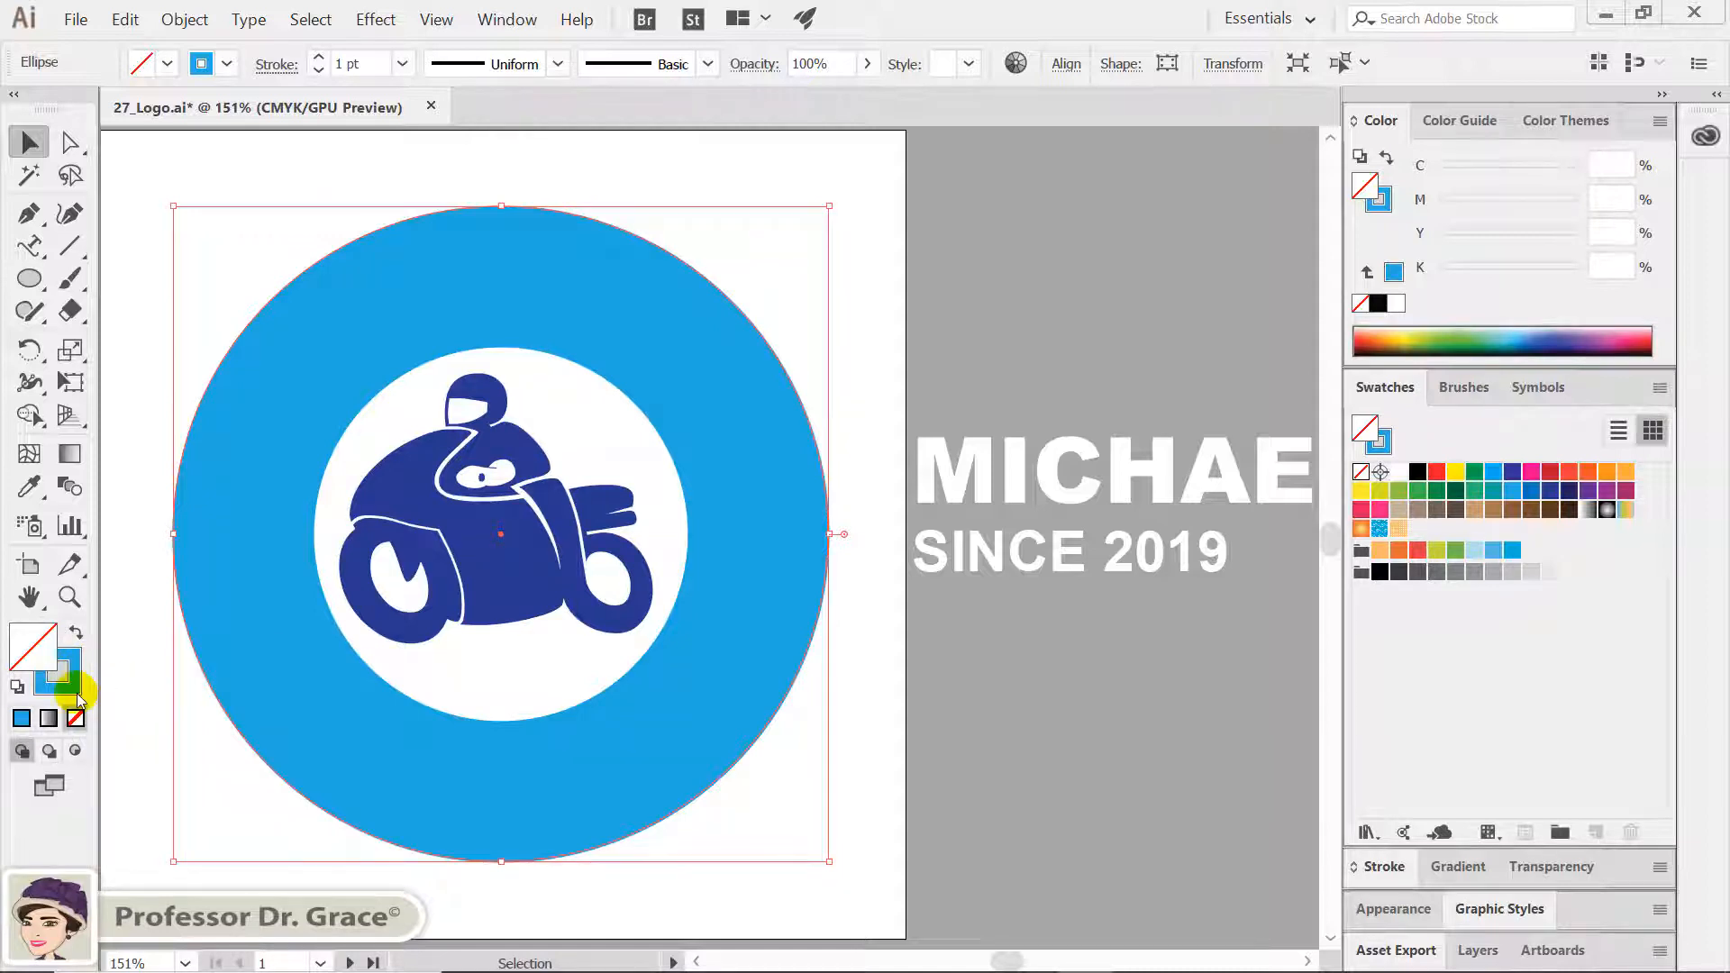
pyautogui.click(58, 672)
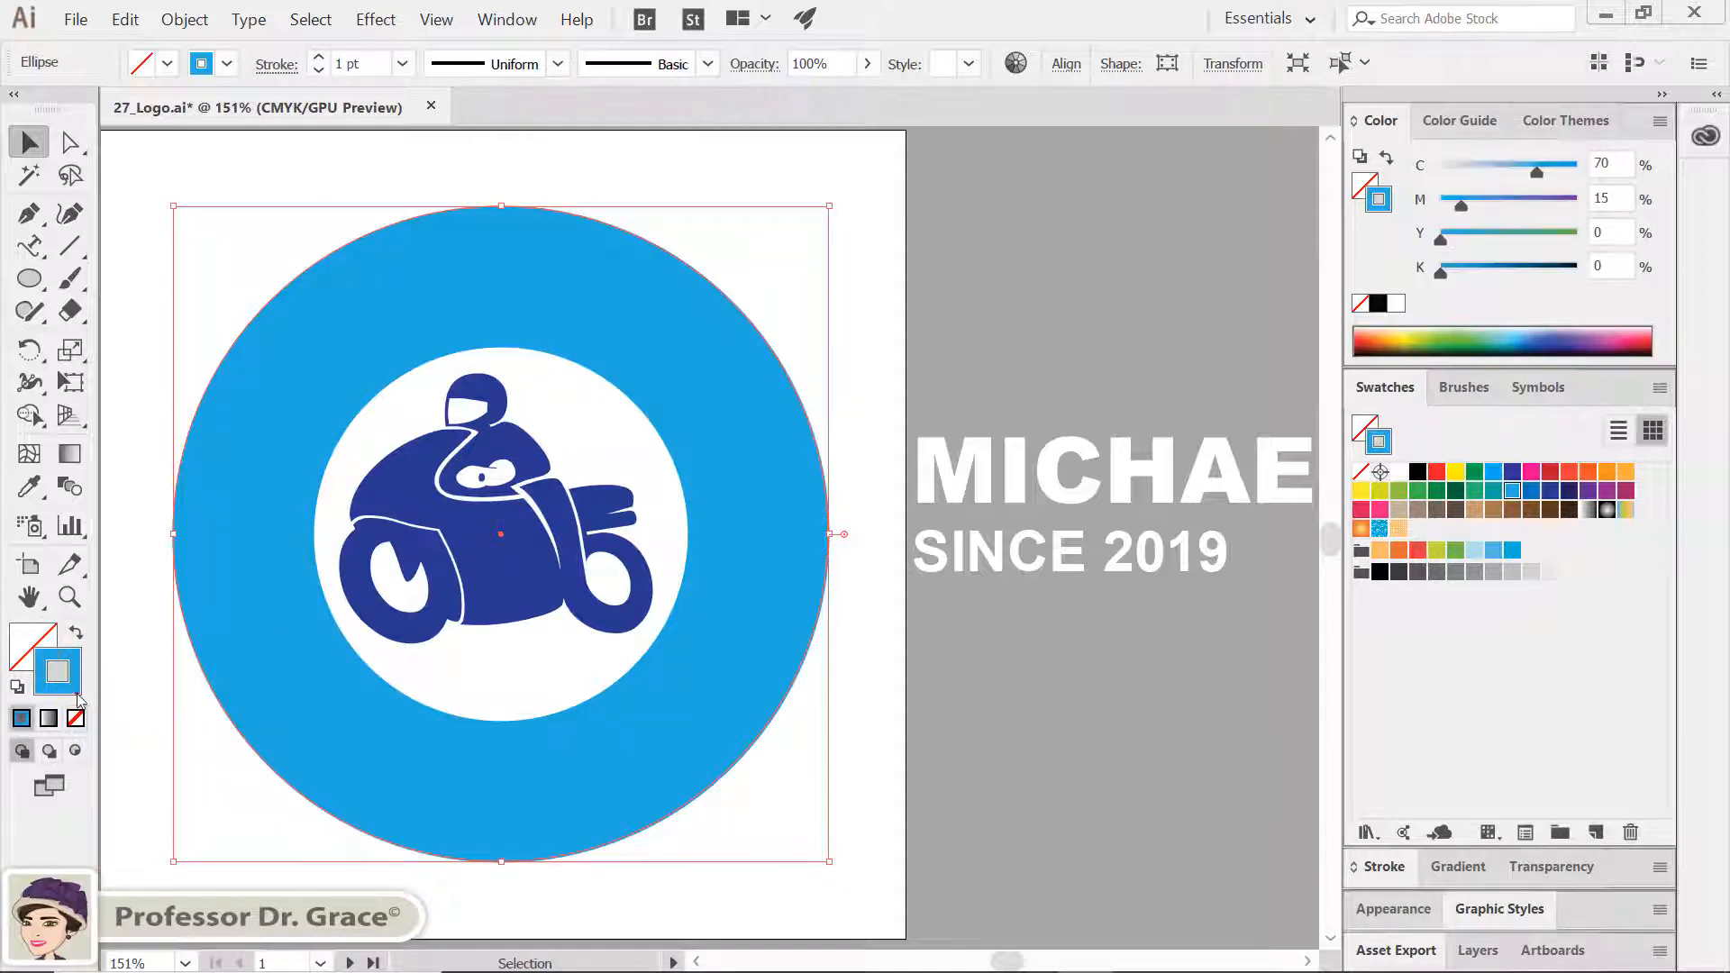
pyautogui.click(1479, 575)
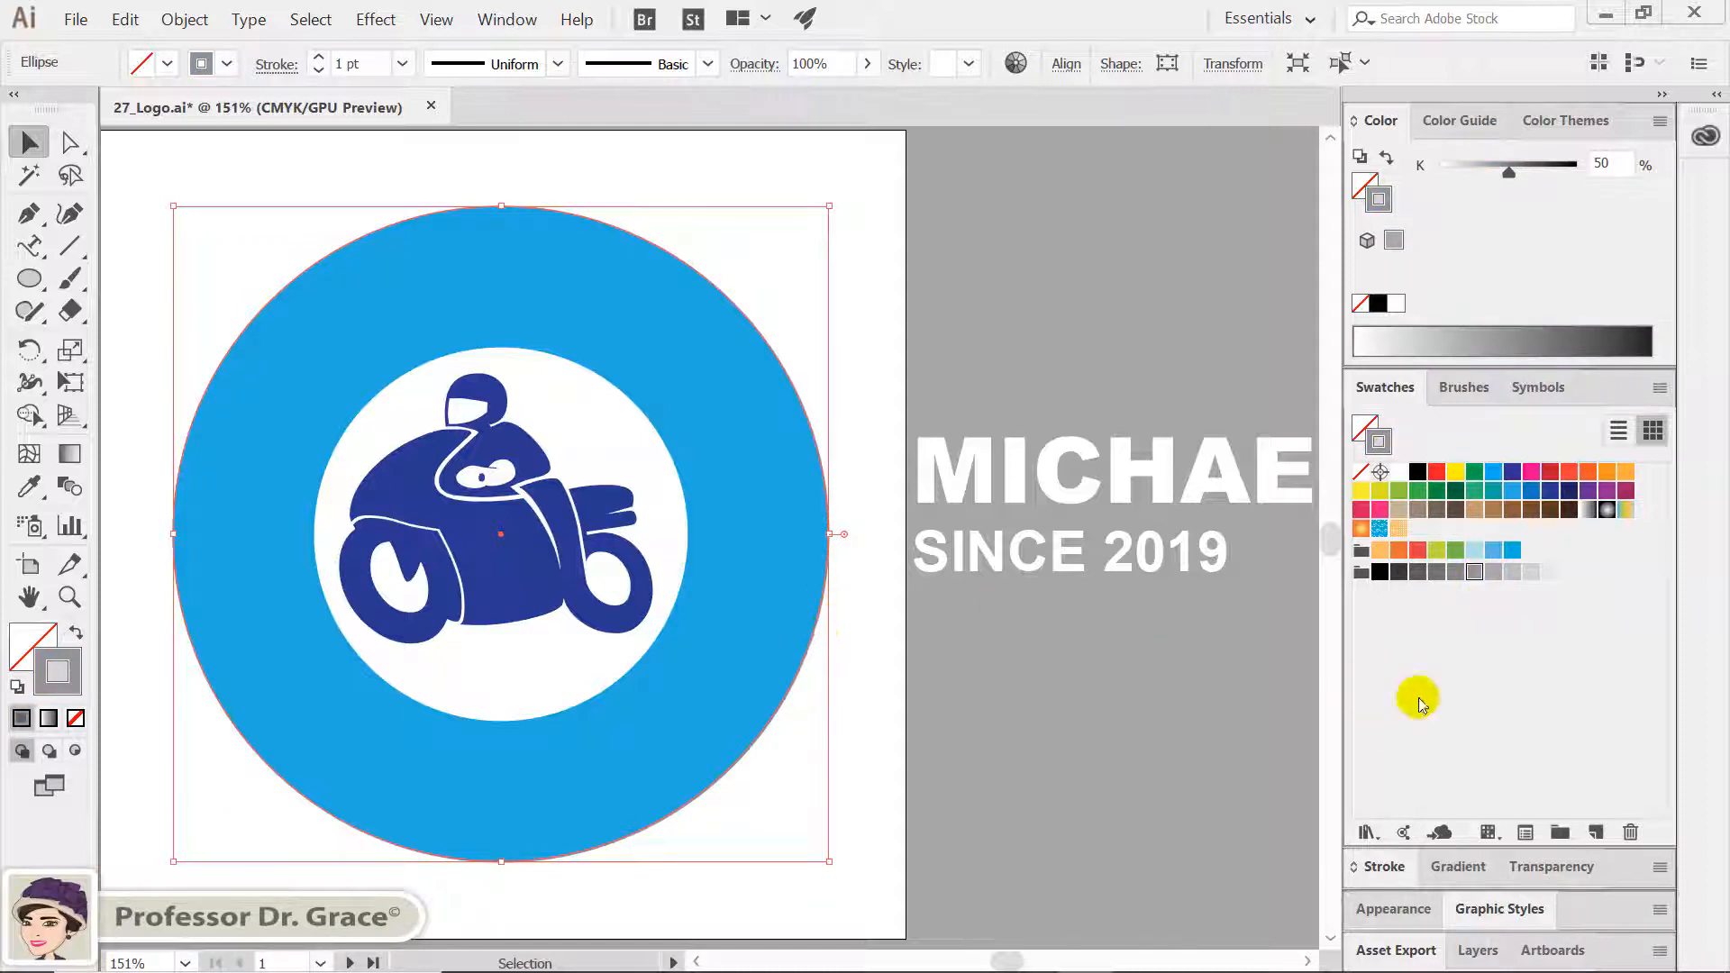
# Set the grey circle's stroke weight to 5 pt and enlarge it slightly from its center, just beyond the blue ring's outer edge
pyautogui.click(1383, 867)
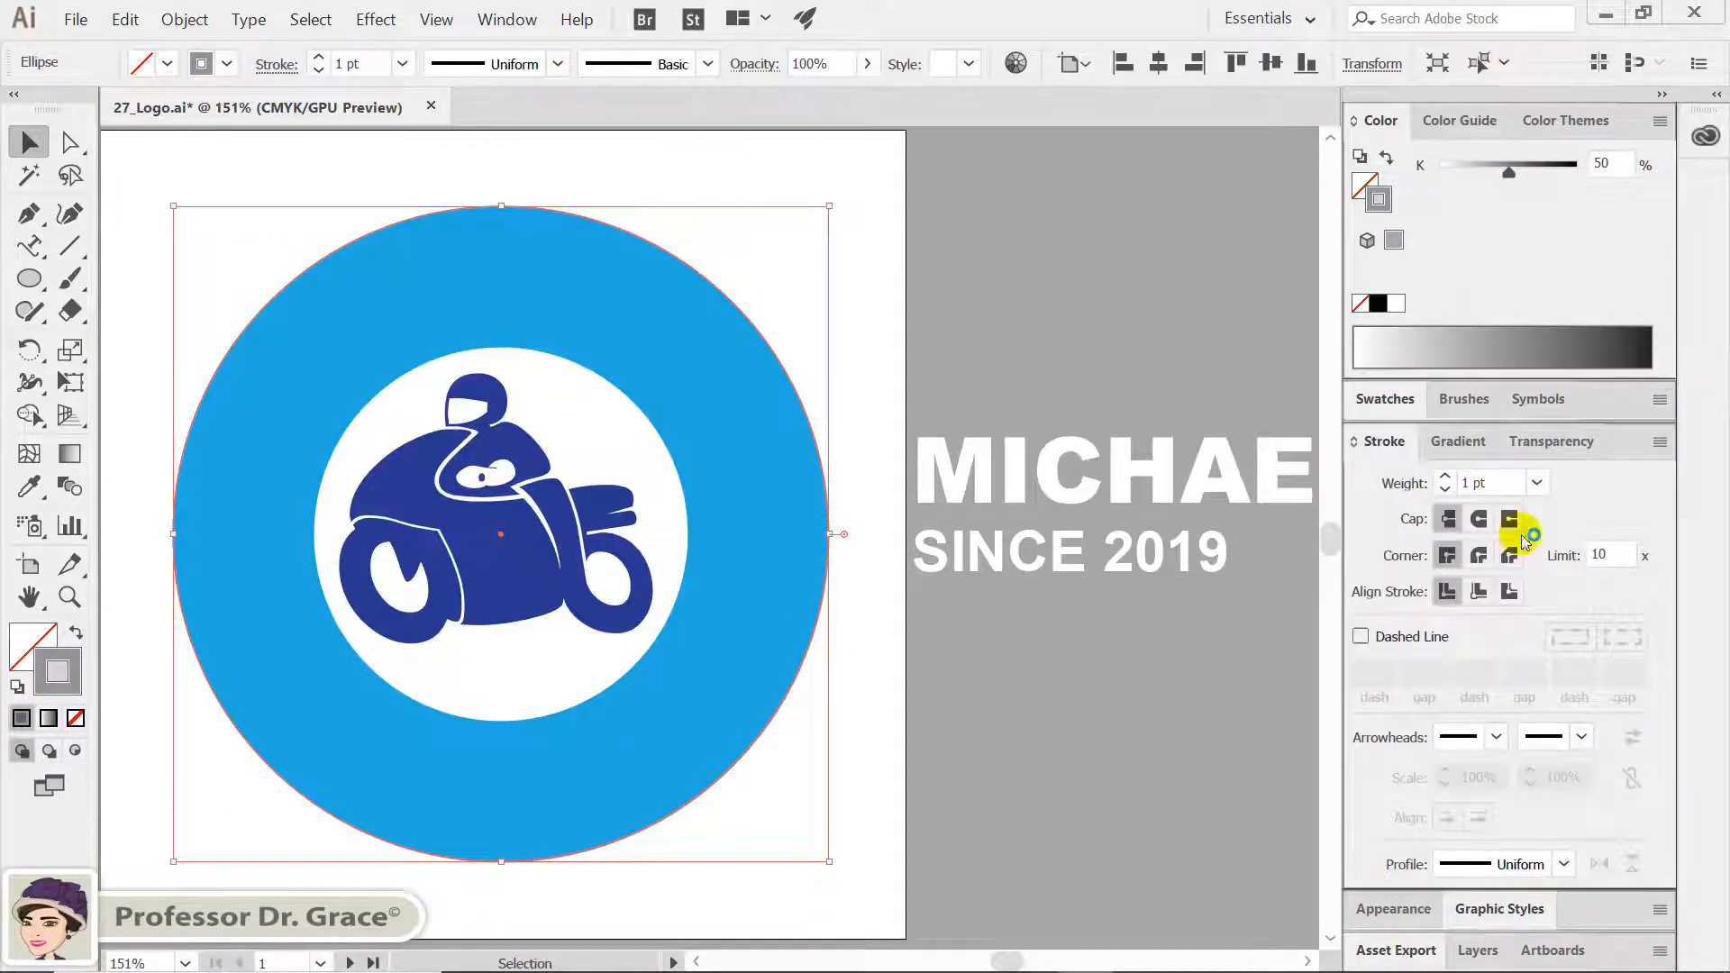
pyautogui.click(1539, 483)
pyautogui.click(1569, 631)
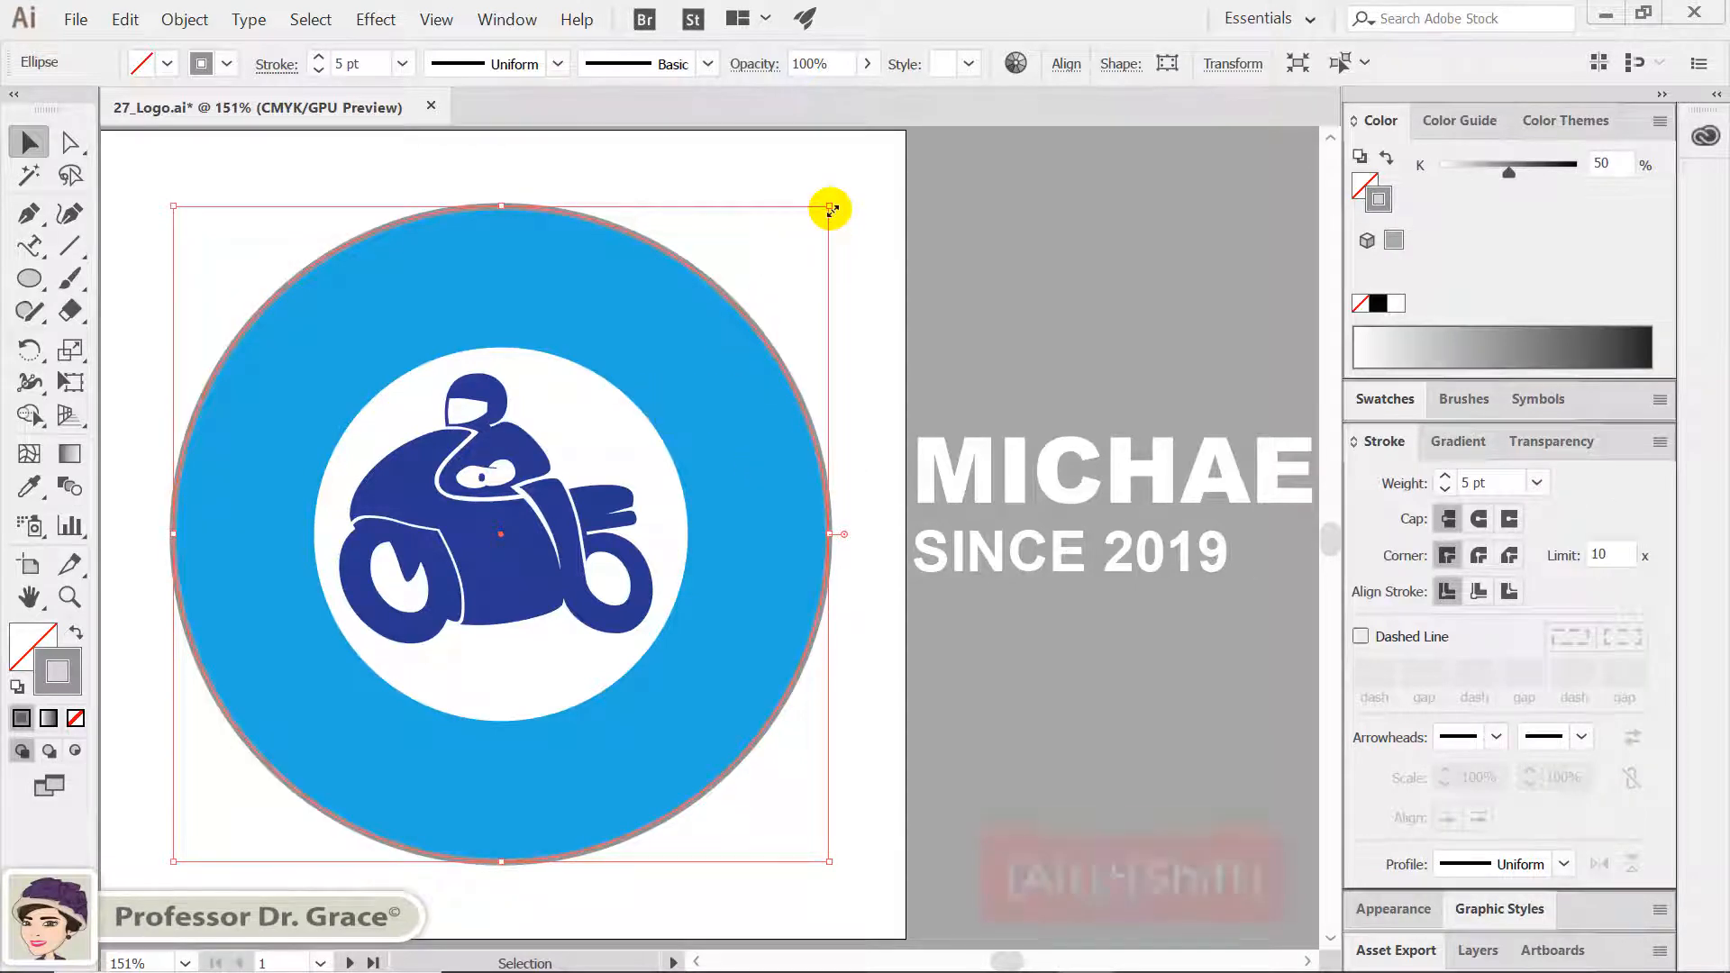
pyautogui.moveTo(832, 209); pyautogui.dragTo(841, 195)
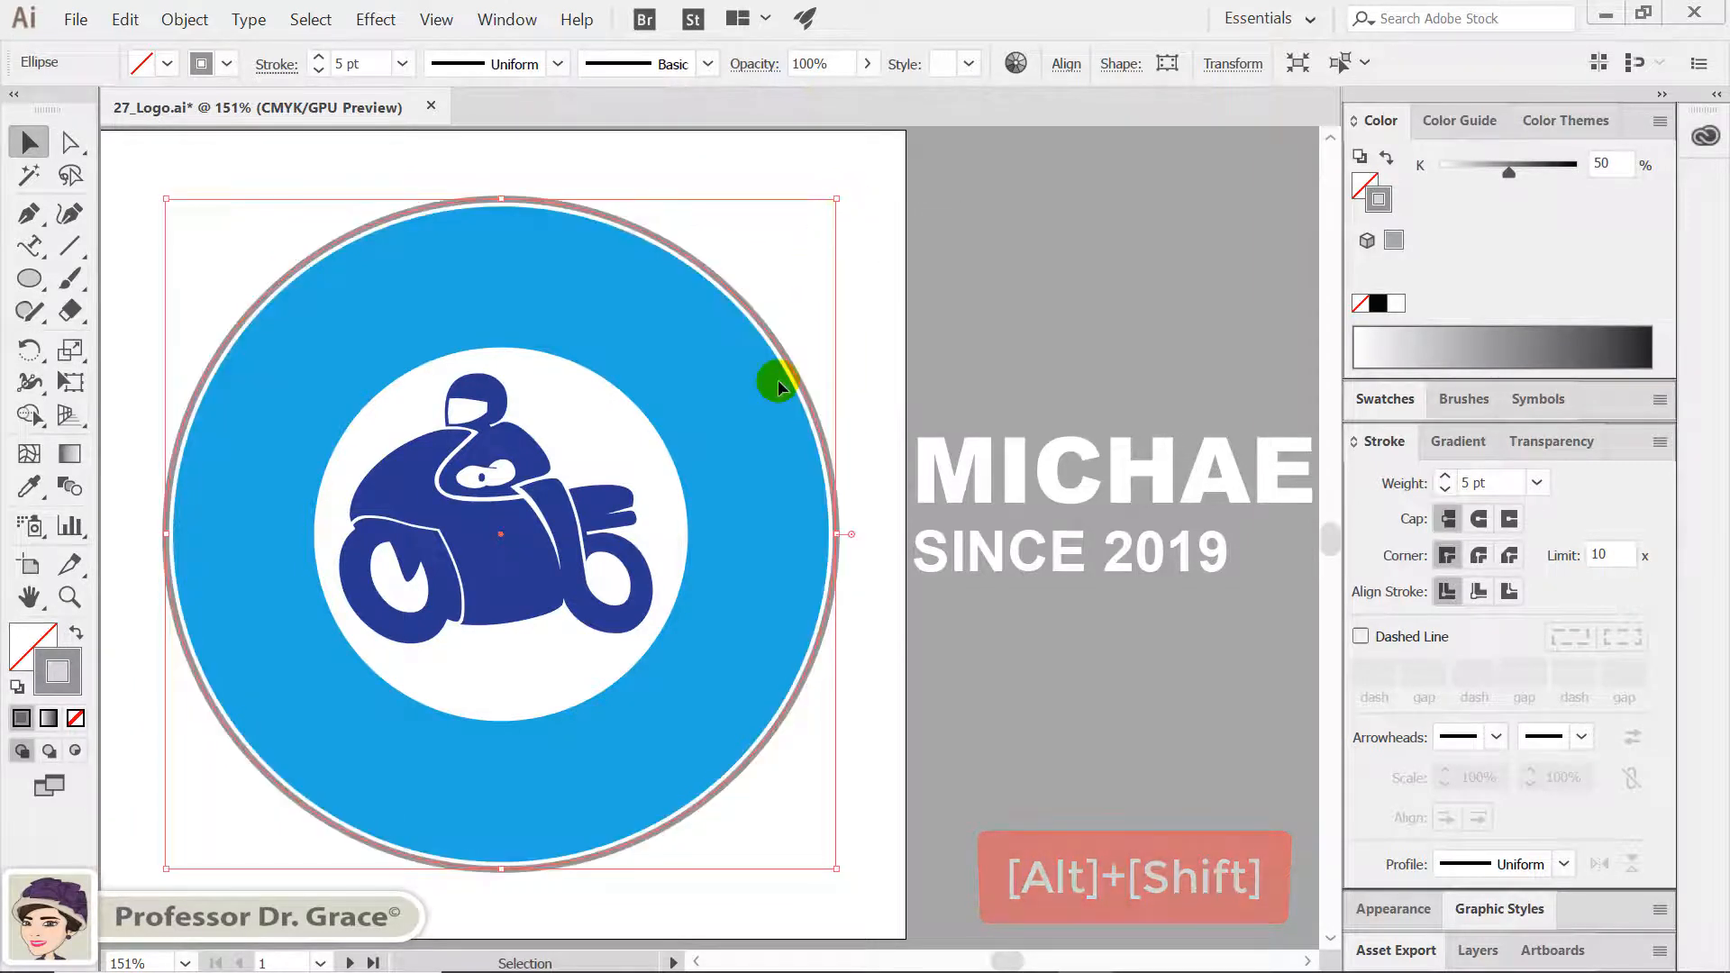
# Duplicate the grey circle in front and shrink the copy from its center to fit just inside the blue ring's hole
pyautogui.hotkey('ctrl', 'c')
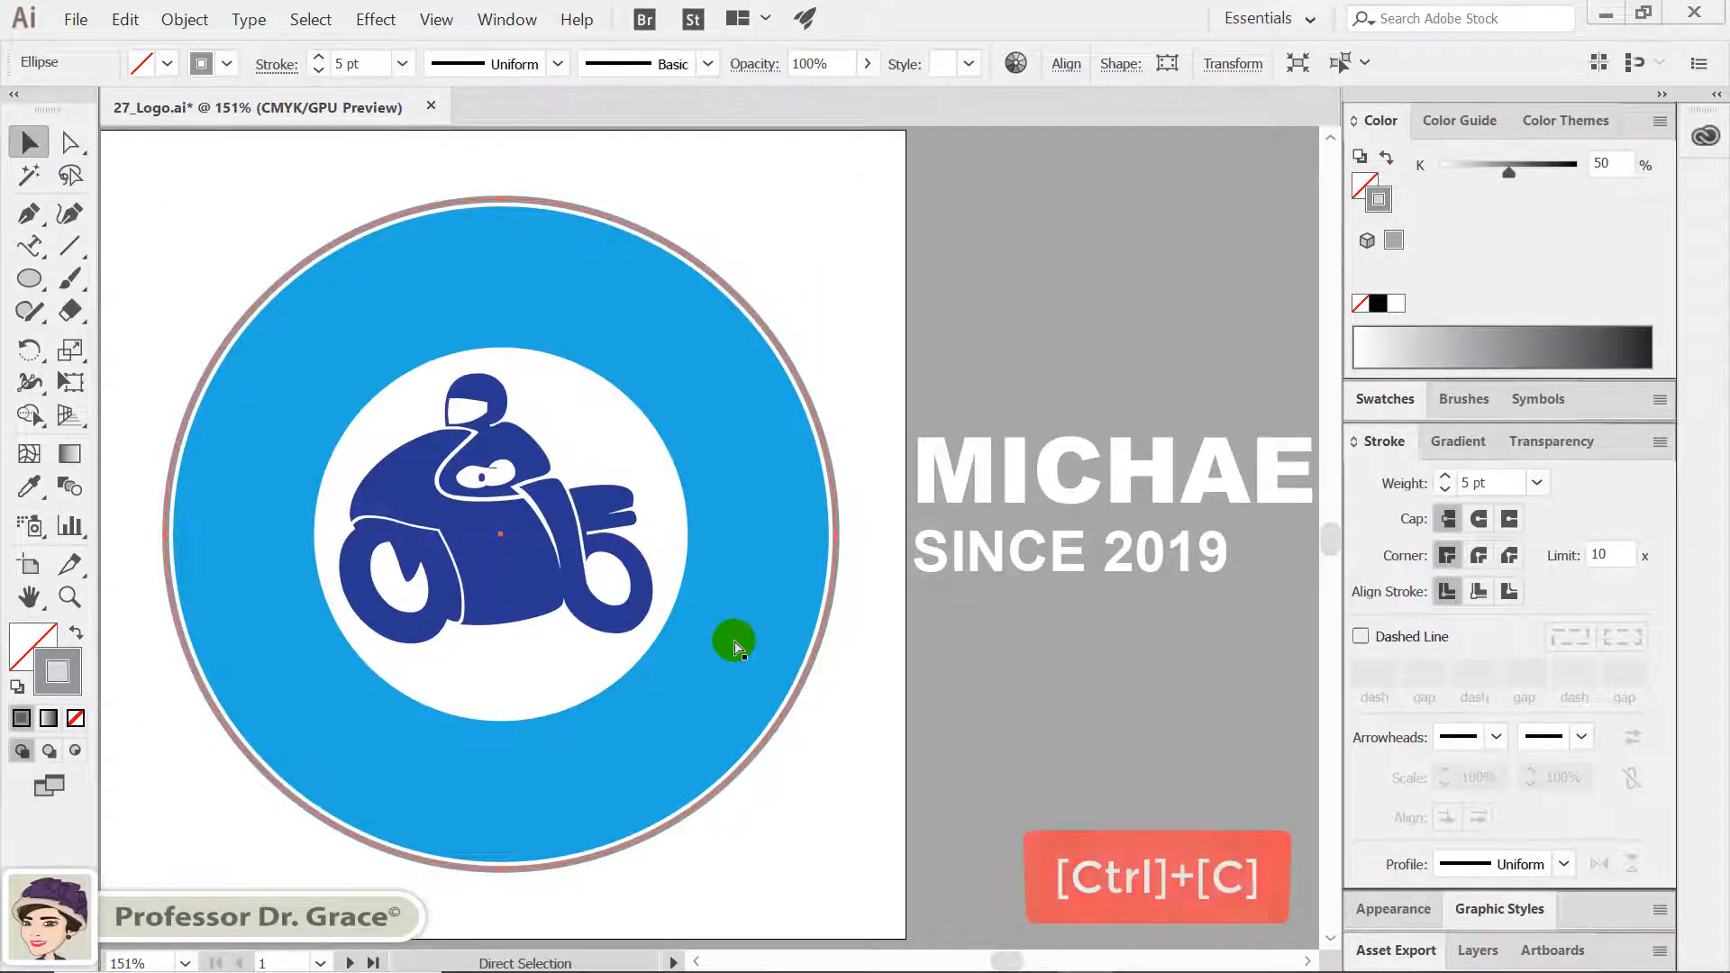
pyautogui.hotkey('ctrl', 'f')
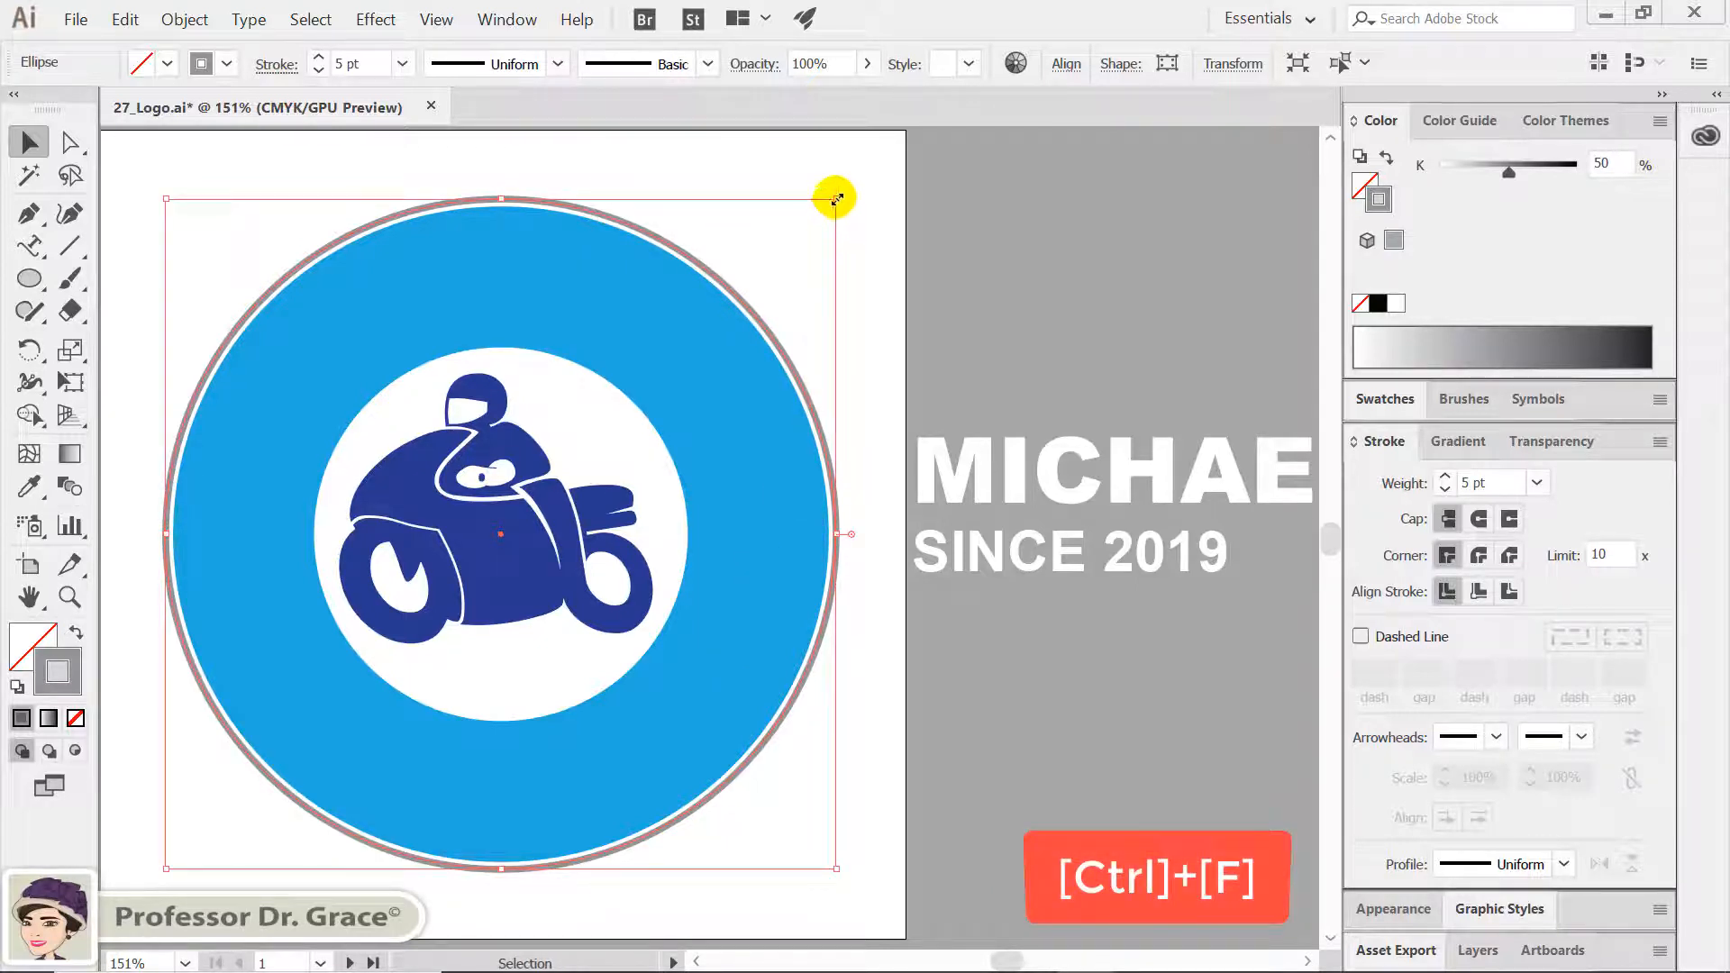
pyautogui.moveTo(836, 198); pyautogui.dragTo(712, 356)
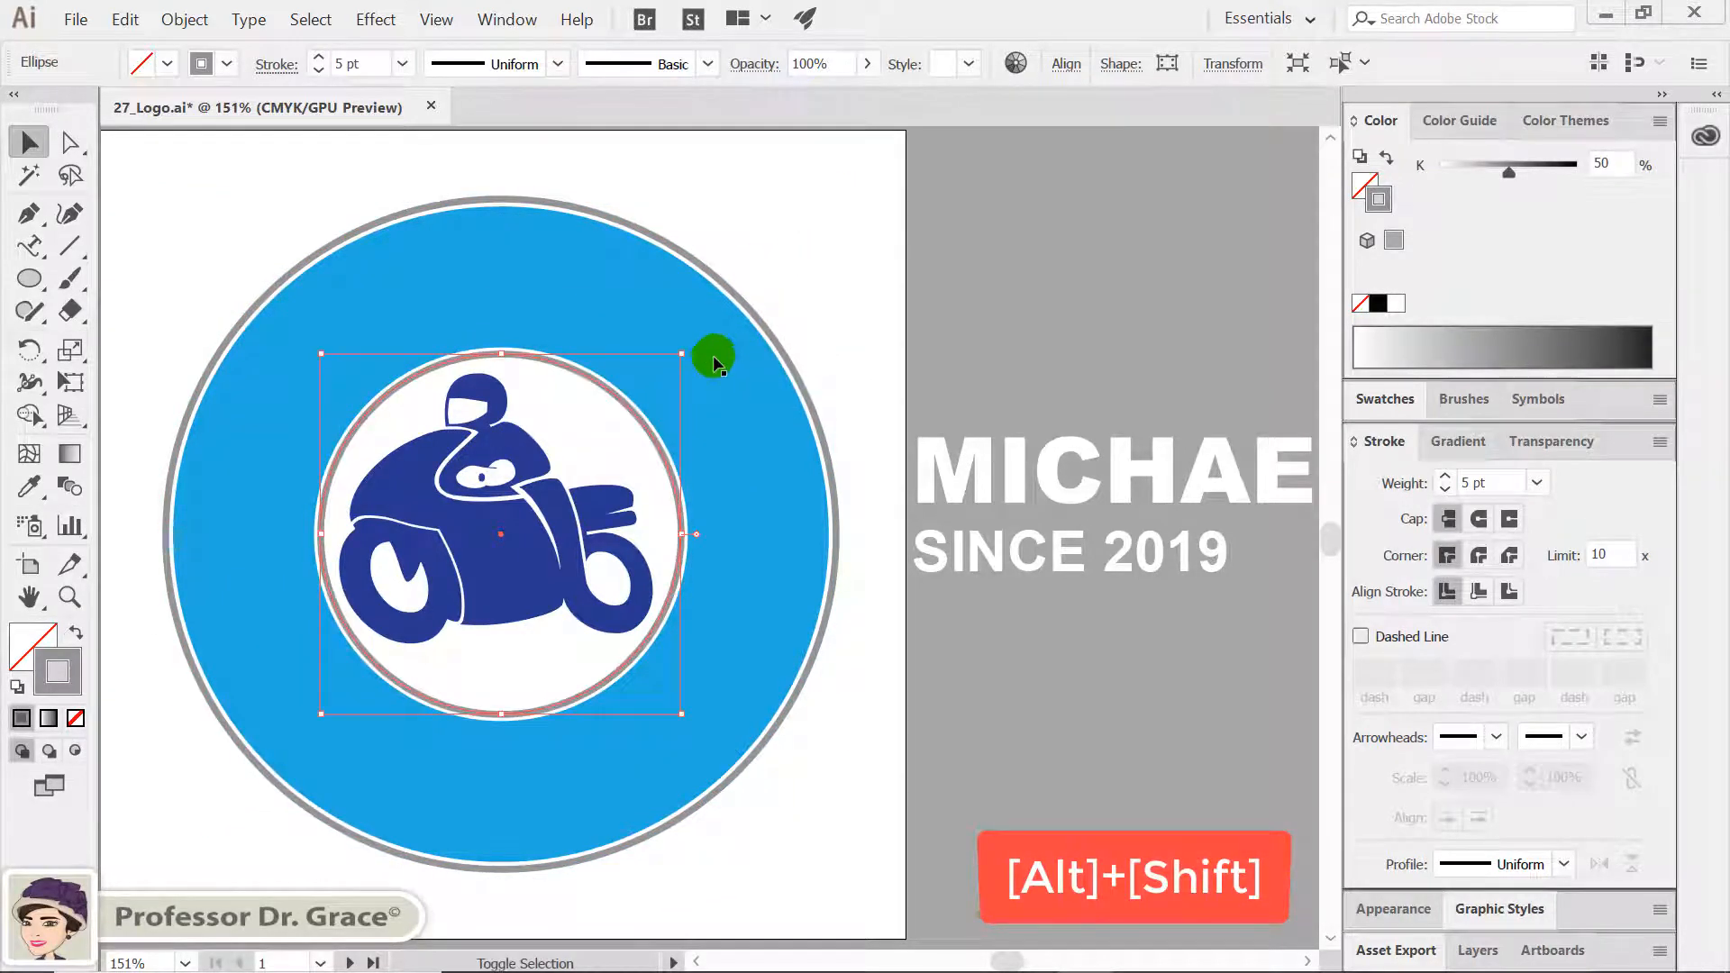
pyautogui.click(809, 321)
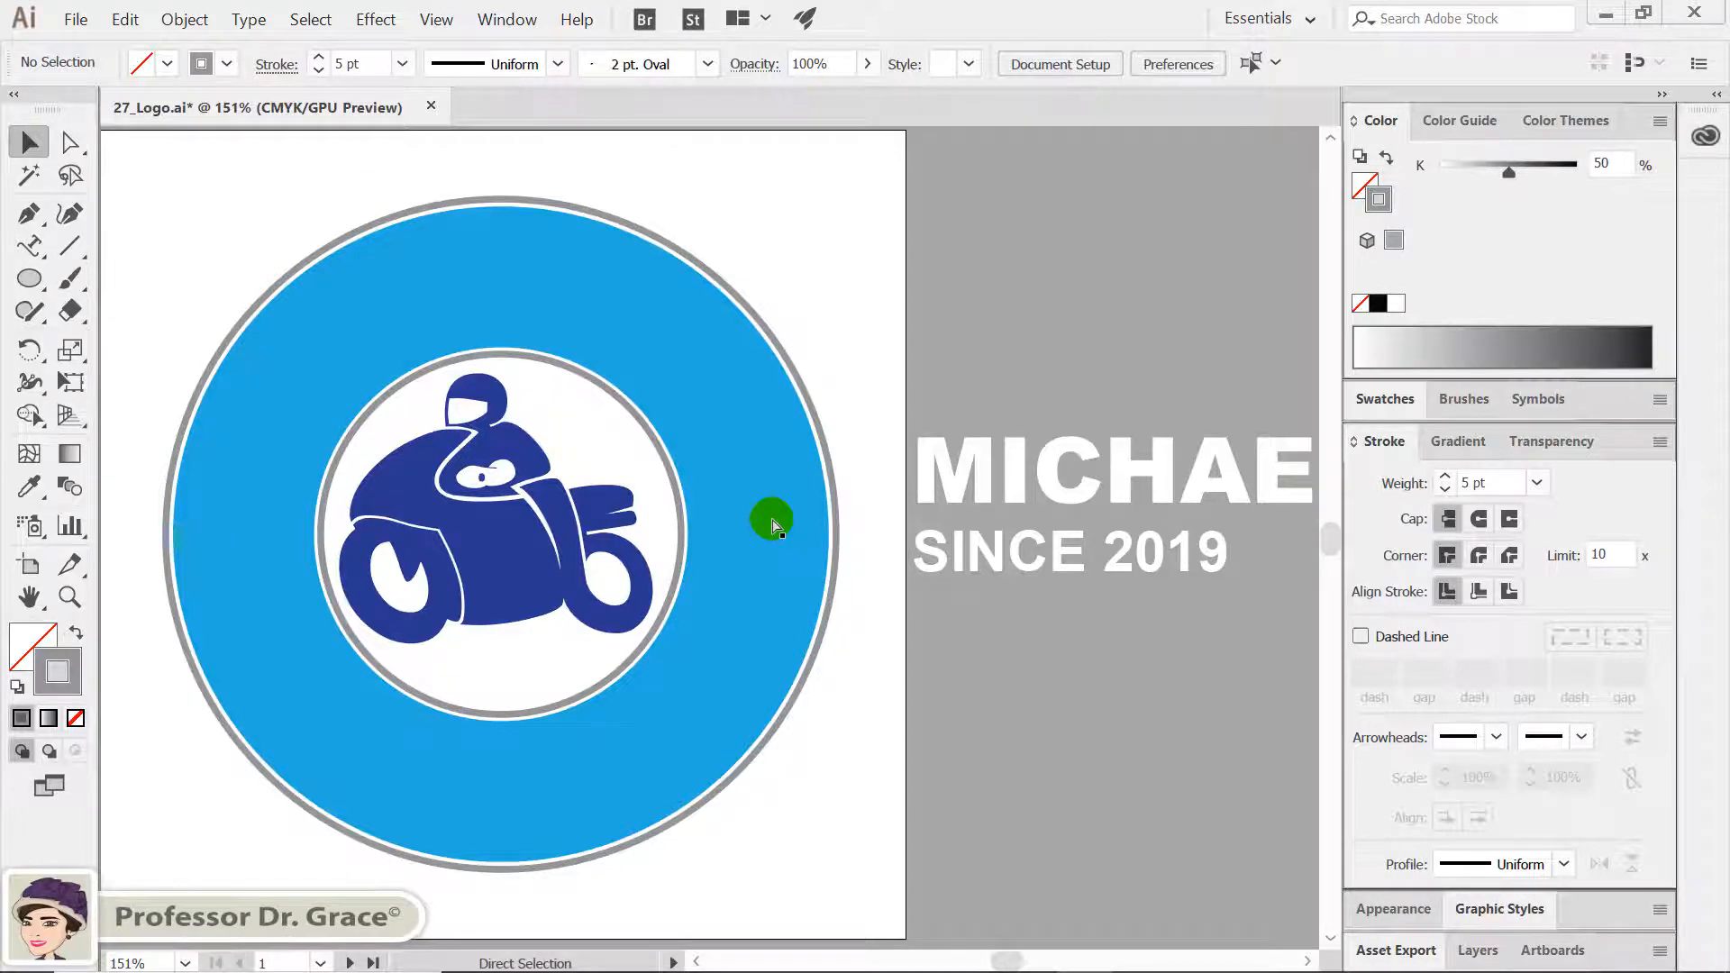
# Paste two more grey circles in front and shrink them from the center onto the blue band, near its inner and outer edges
pyautogui.hotkey('ctrl', 'f')
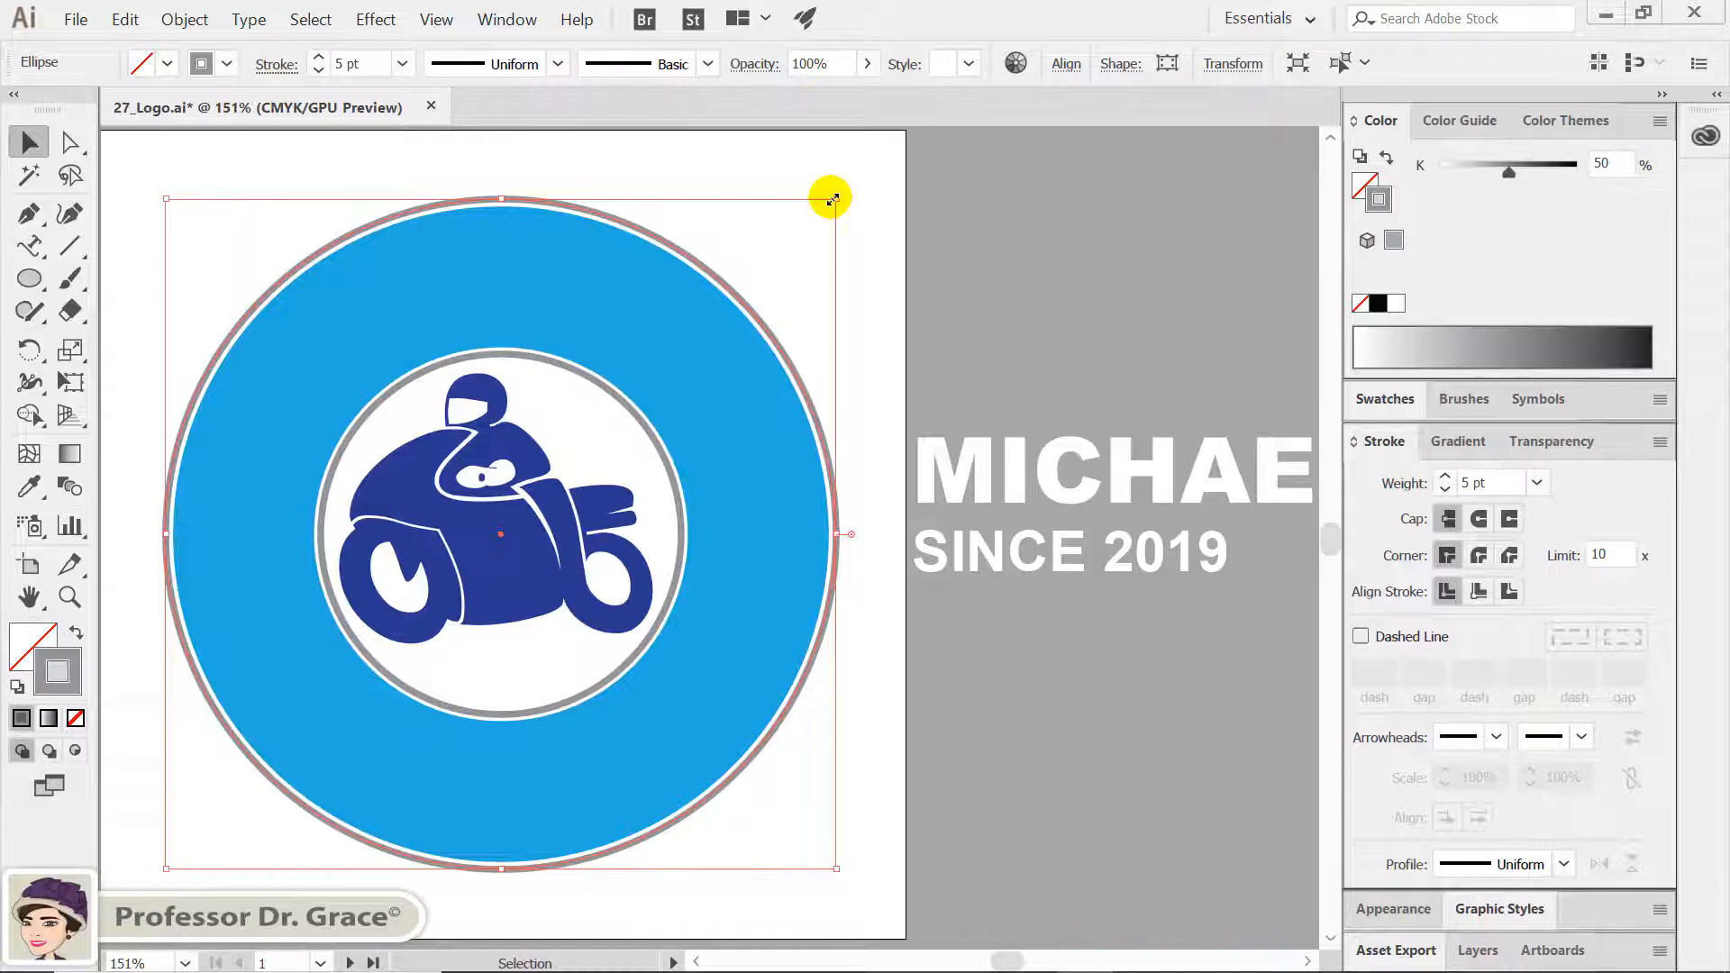
pyautogui.moveTo(832, 198); pyautogui.dragTo(734, 317)
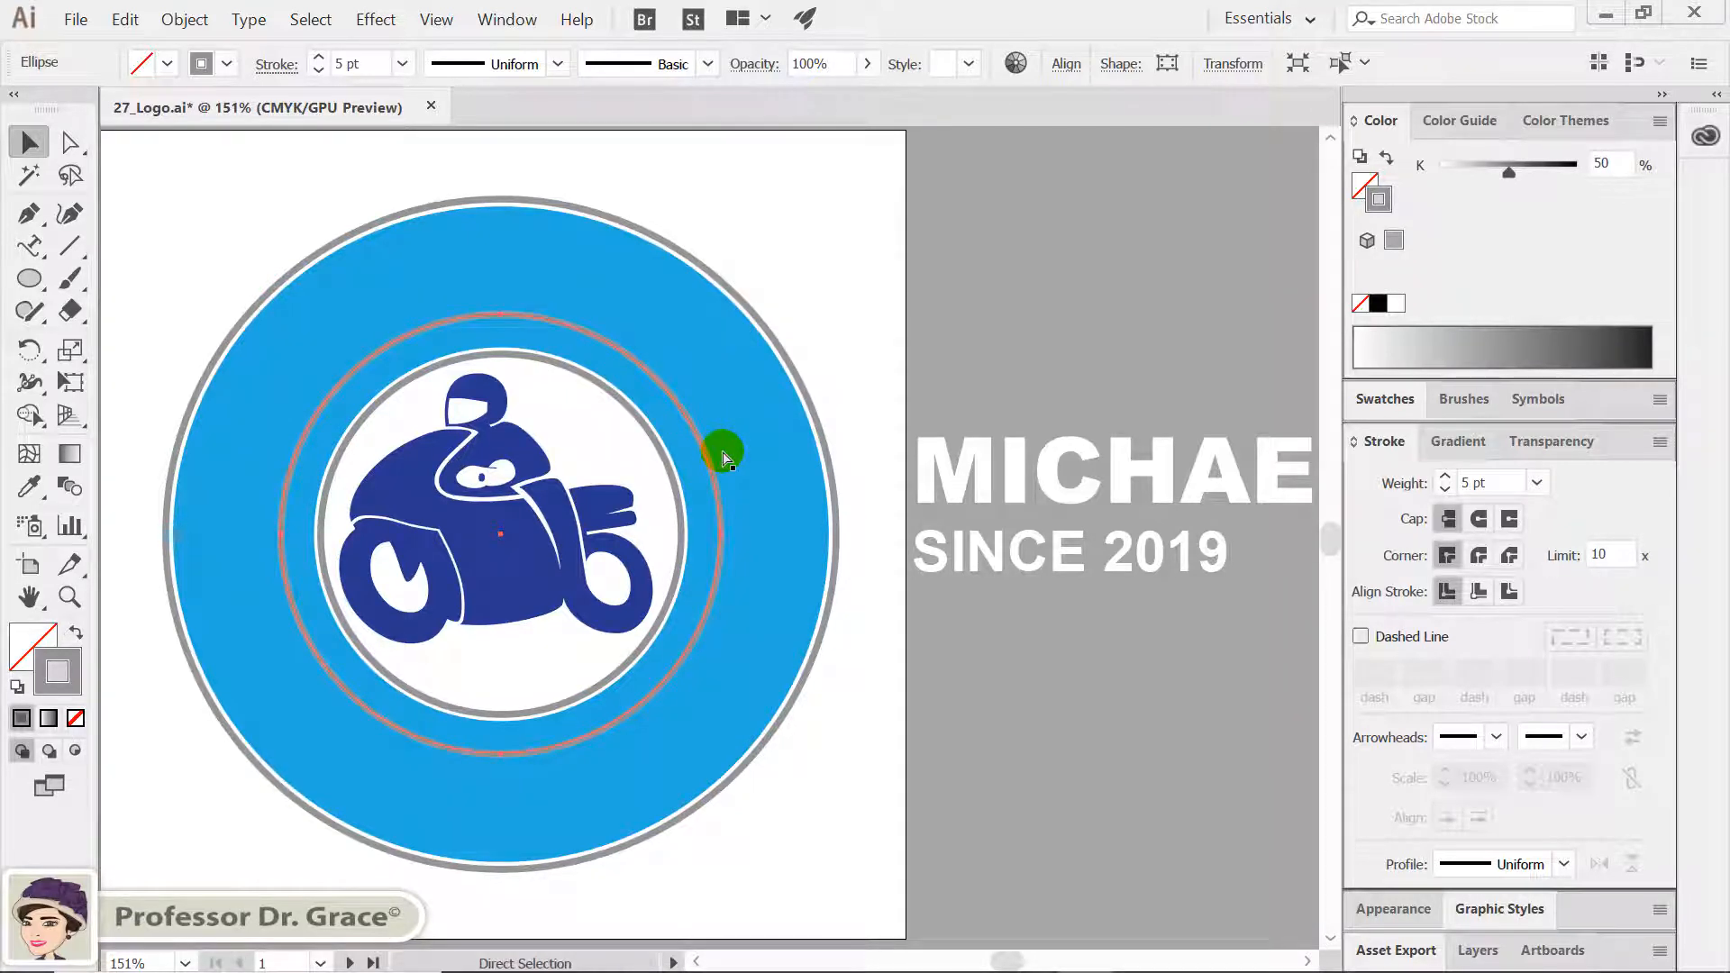
pyautogui.click(823, 416)
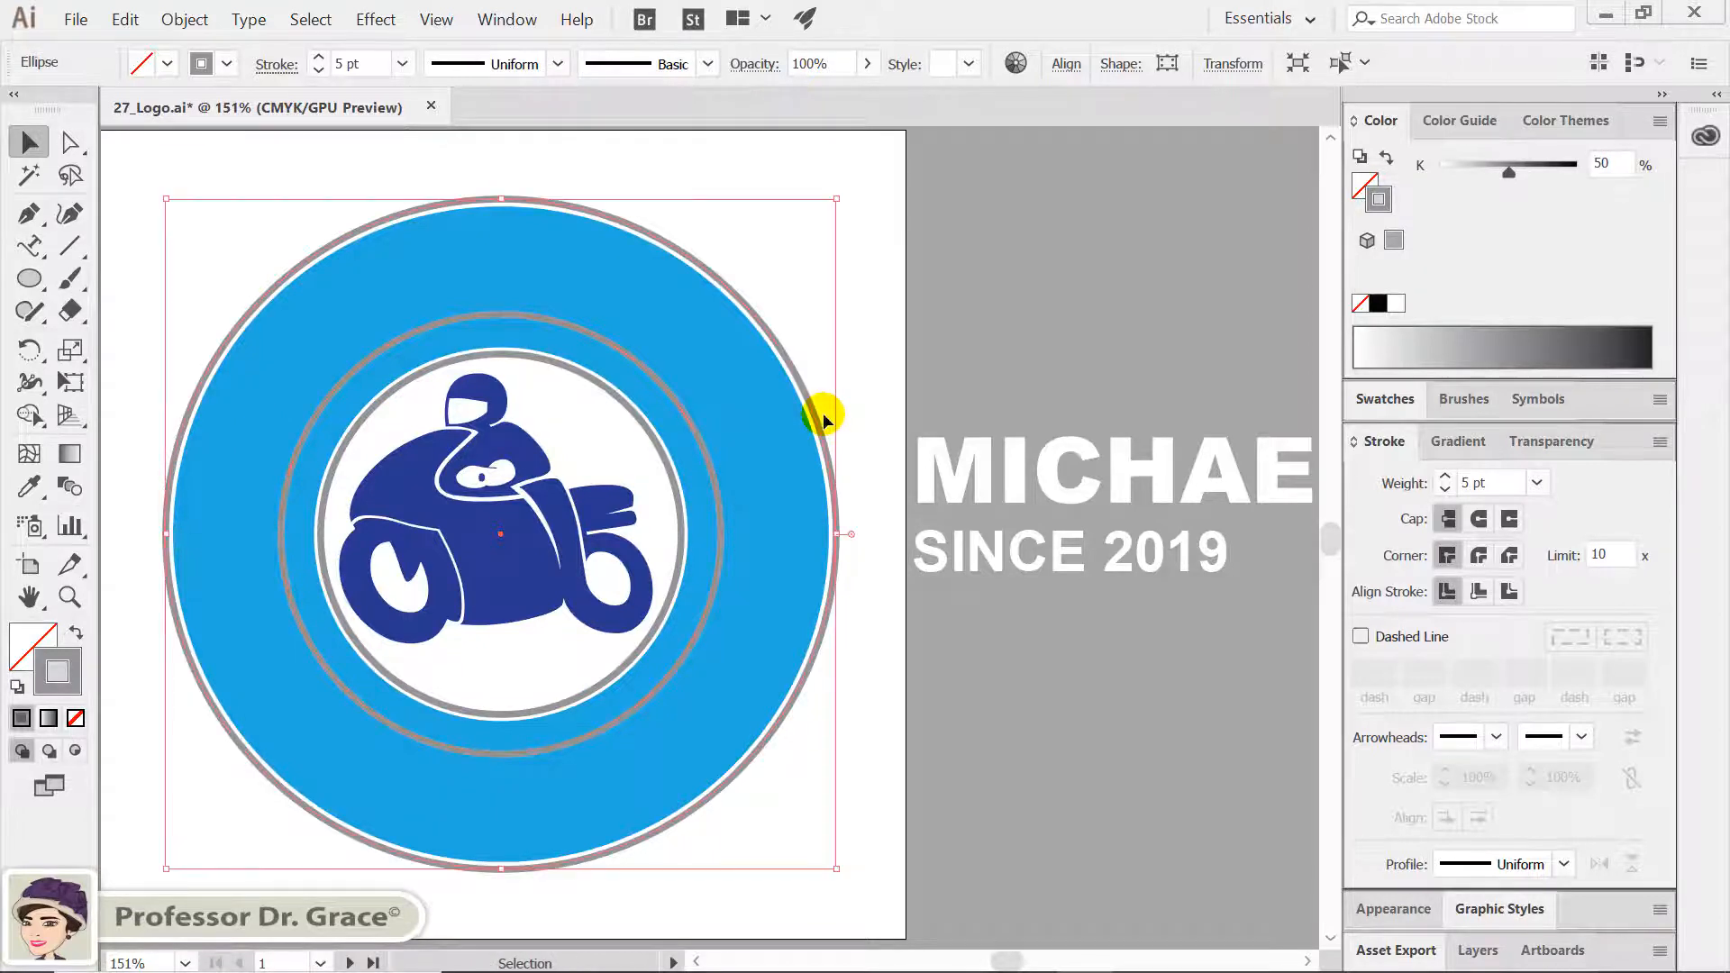
pyautogui.hotkey('ctrl', 'f')
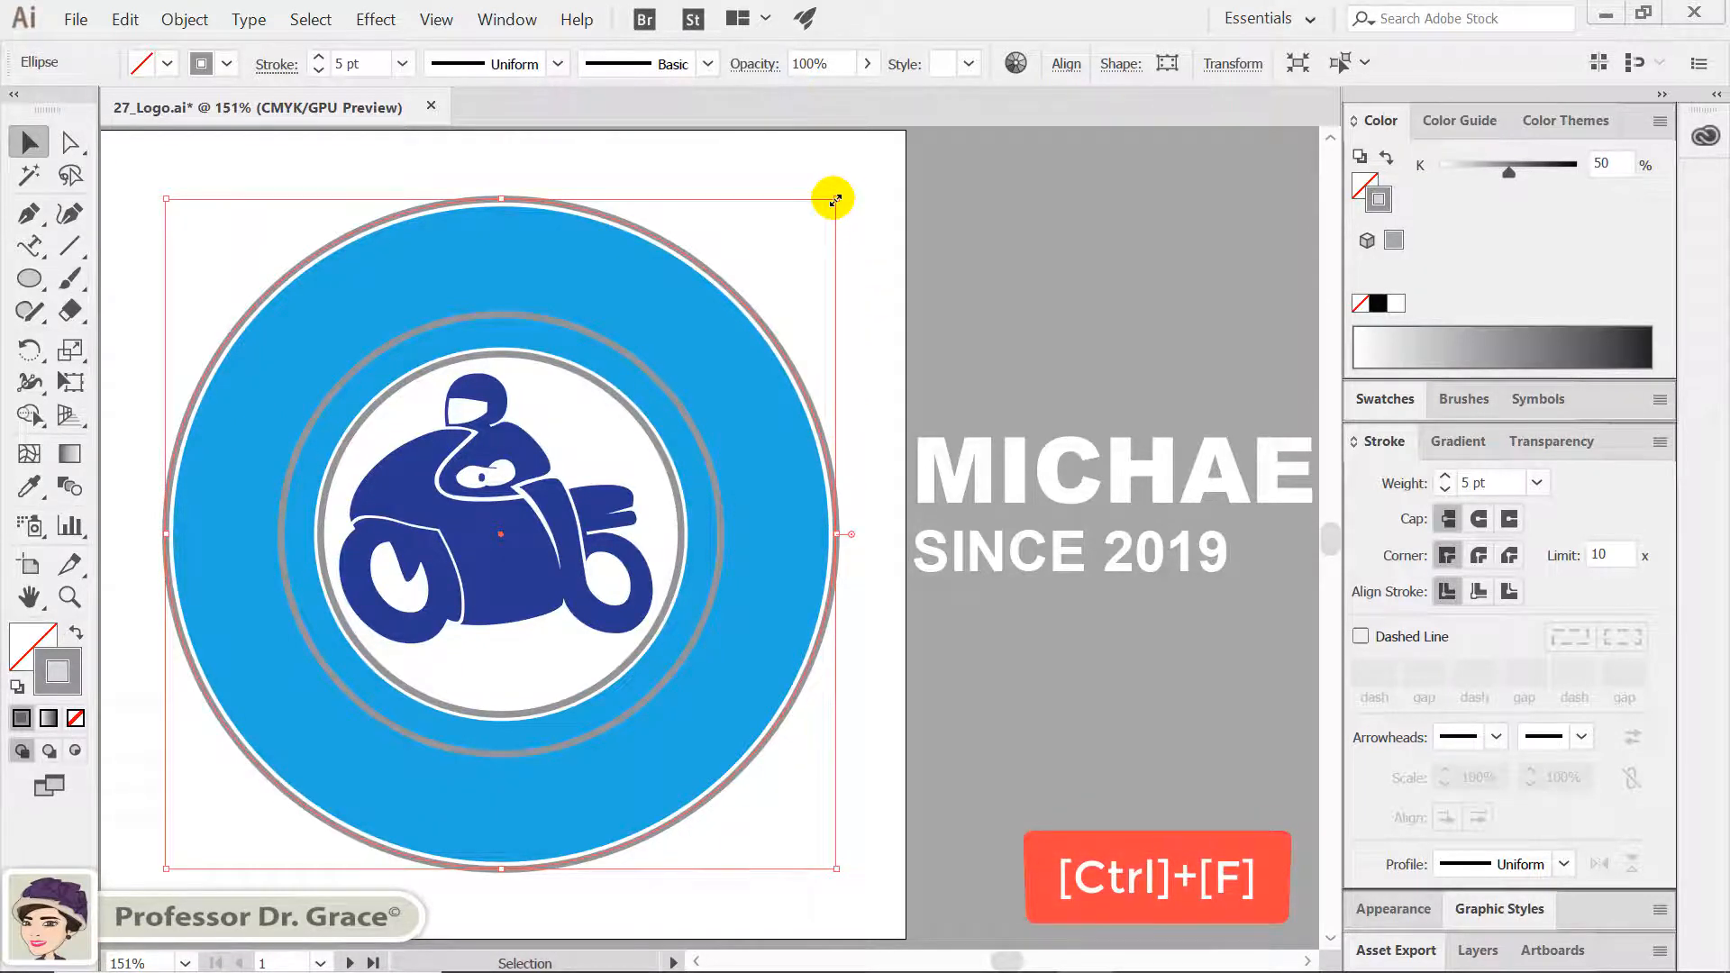
pyautogui.moveTo(834, 199); pyautogui.dragTo(821, 233)
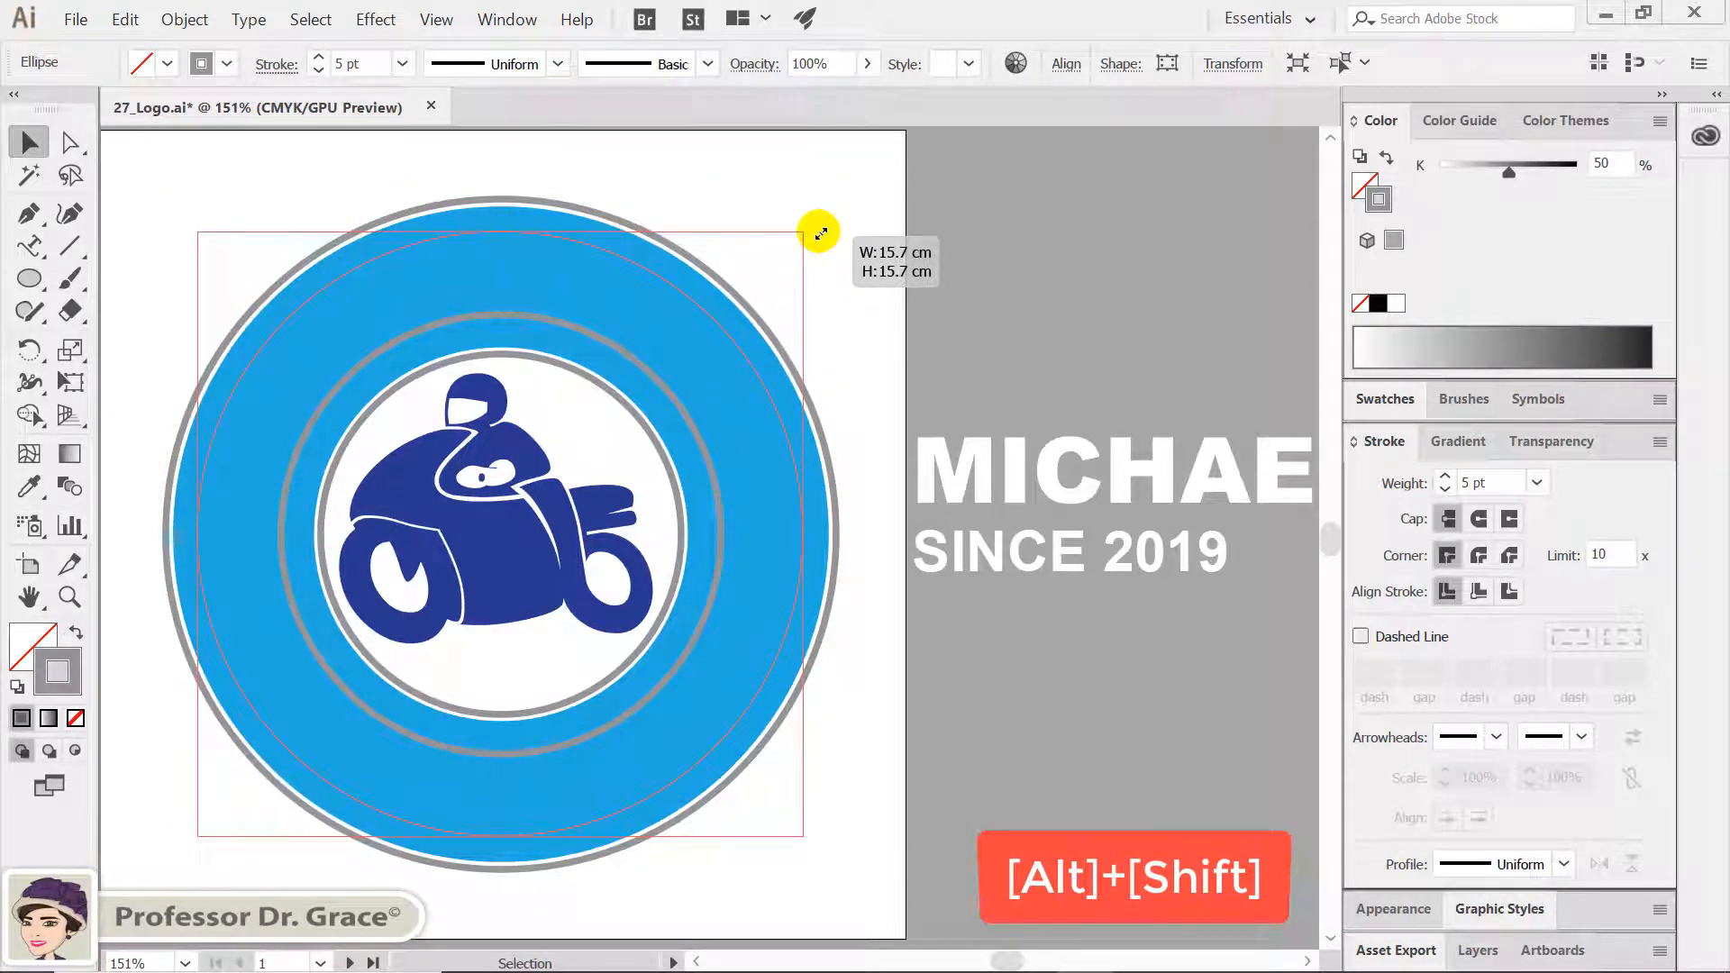
pyautogui.moveTo(821, 234)
pyautogui.mouseDown()
pyautogui.moveTo(792, 252)
pyautogui.moveTo(800, 236)
pyautogui.mouseUp()
pyautogui.click(834, 339)
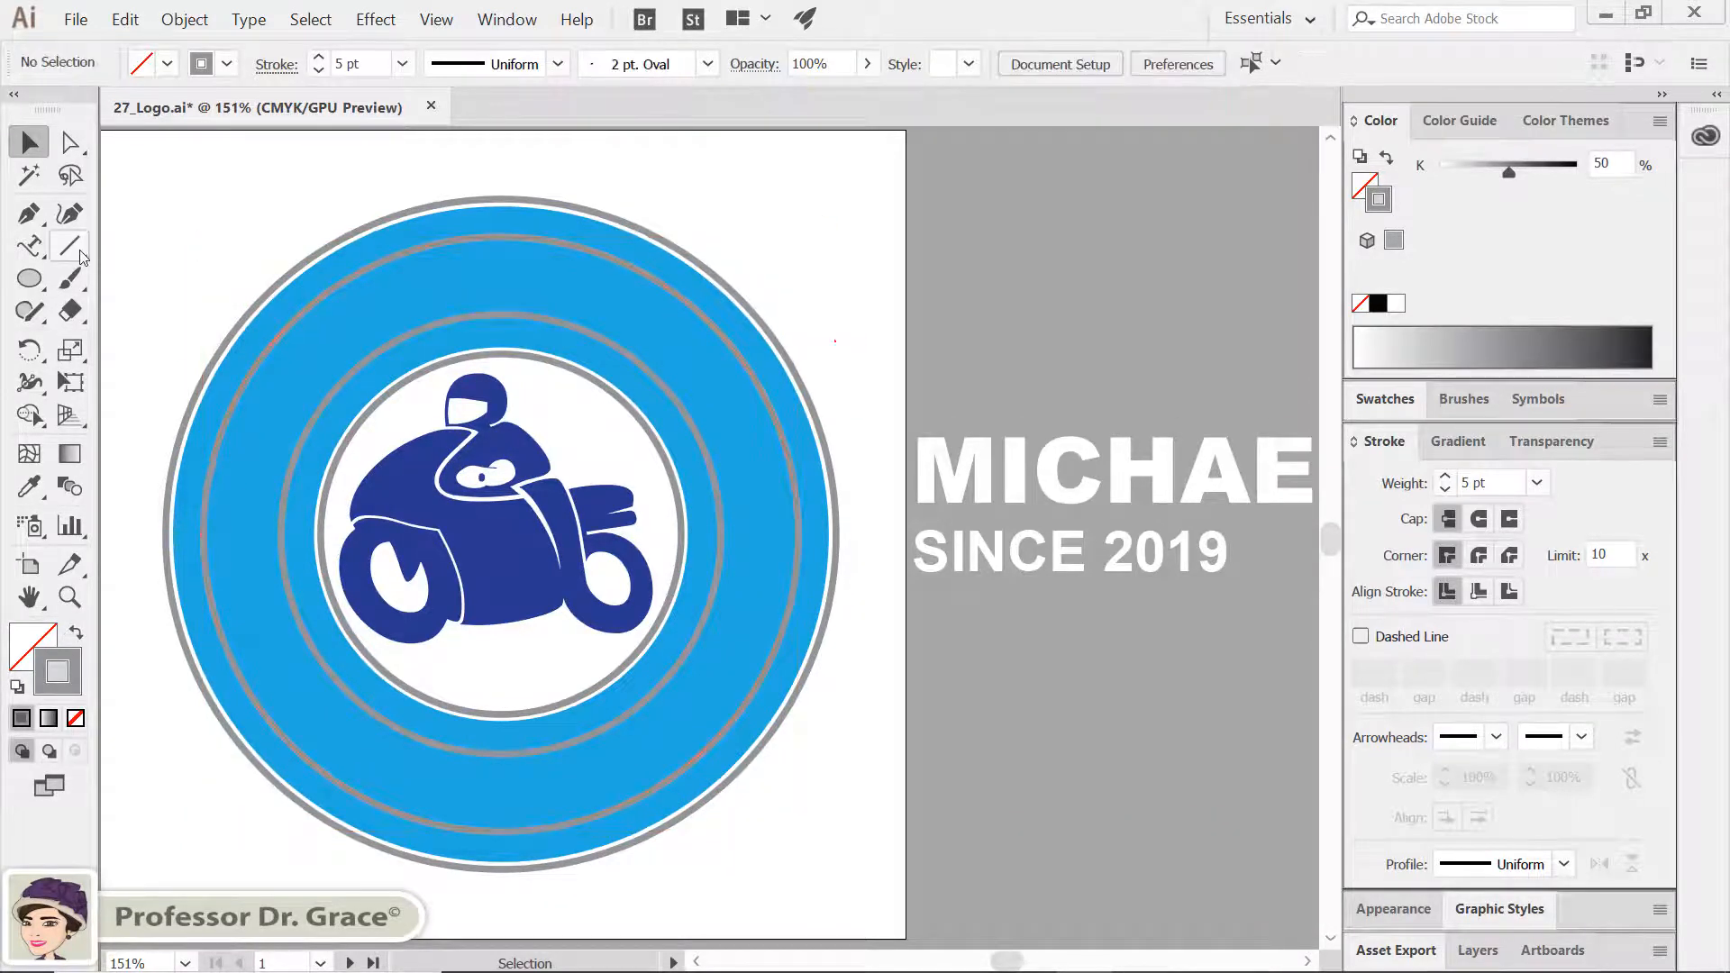
# With the Type on a Path tool, cut the large headline text above "SINCE 2019" and delete its leftover empty text object
pyautogui.click(30, 245)
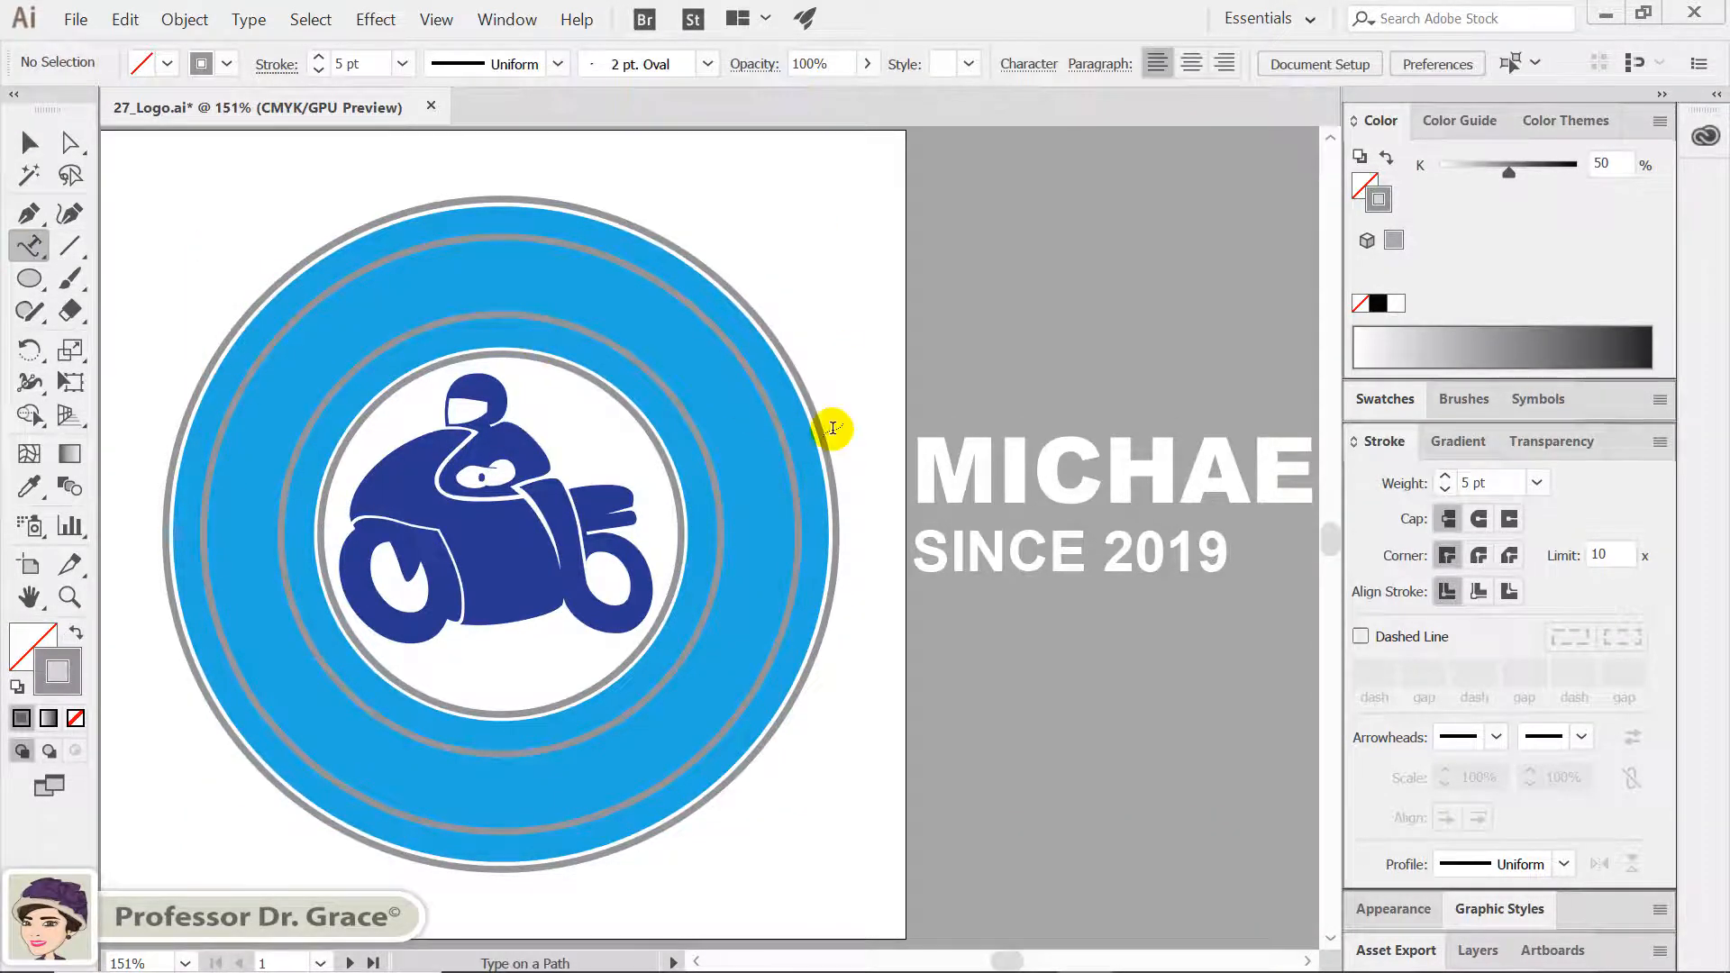
pyautogui.doubleClick(944, 464)
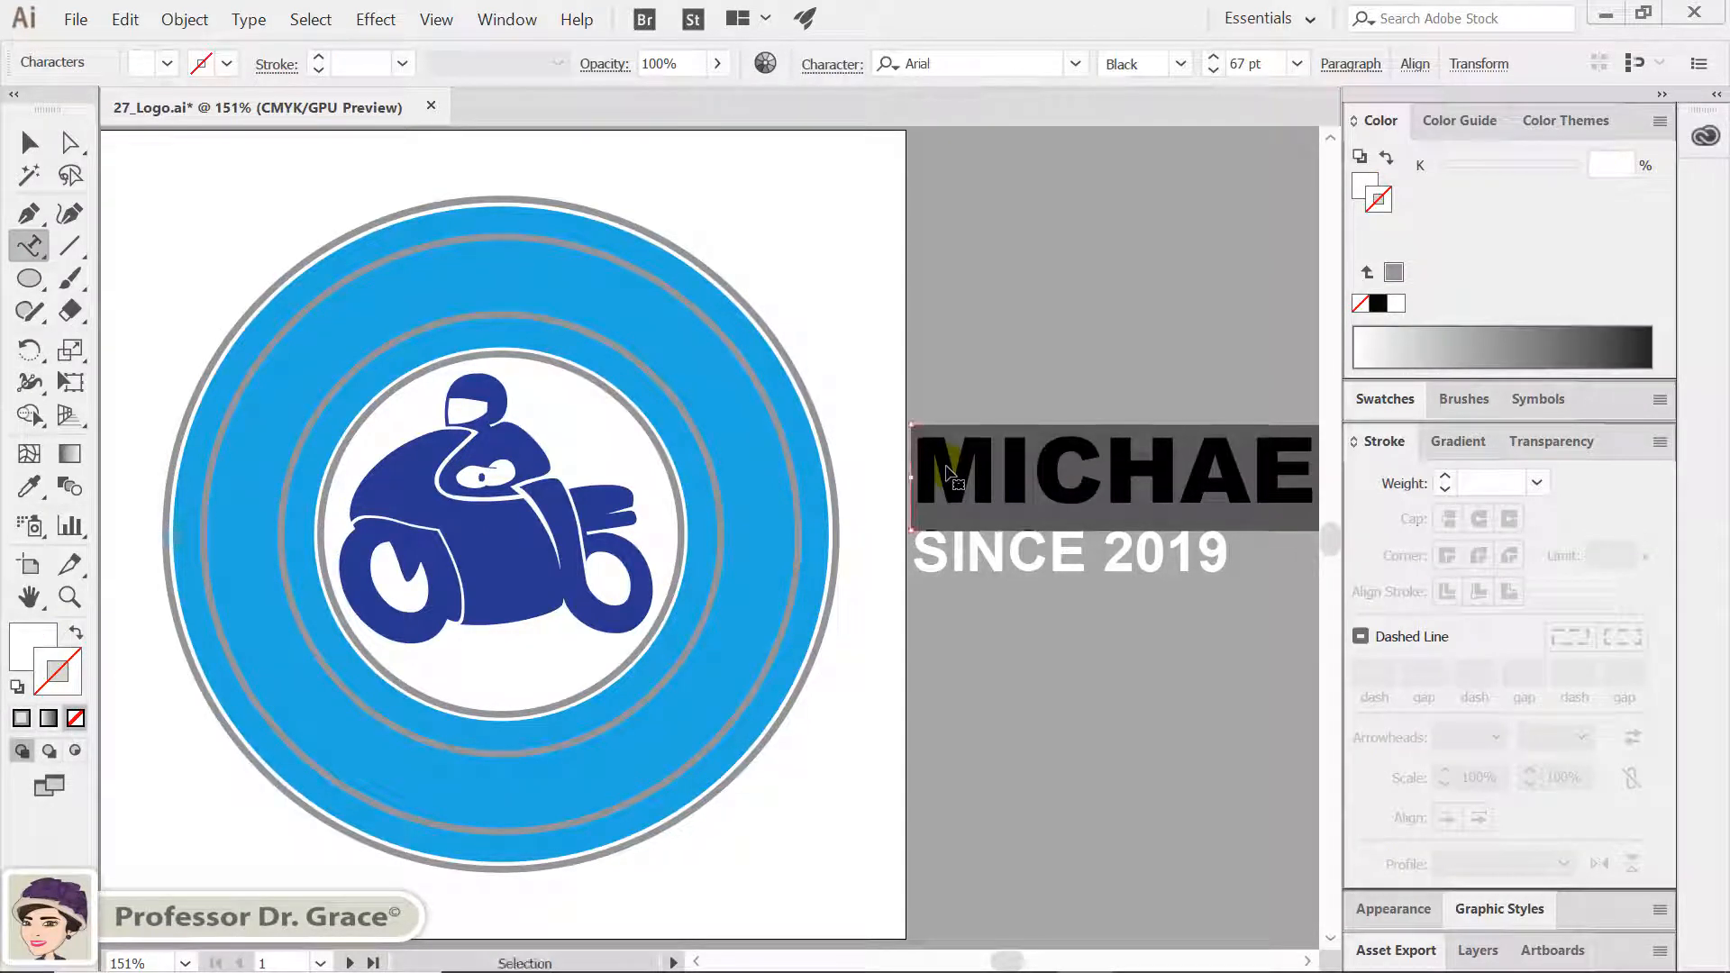
pyautogui.hotkey('ctrl', 'x')
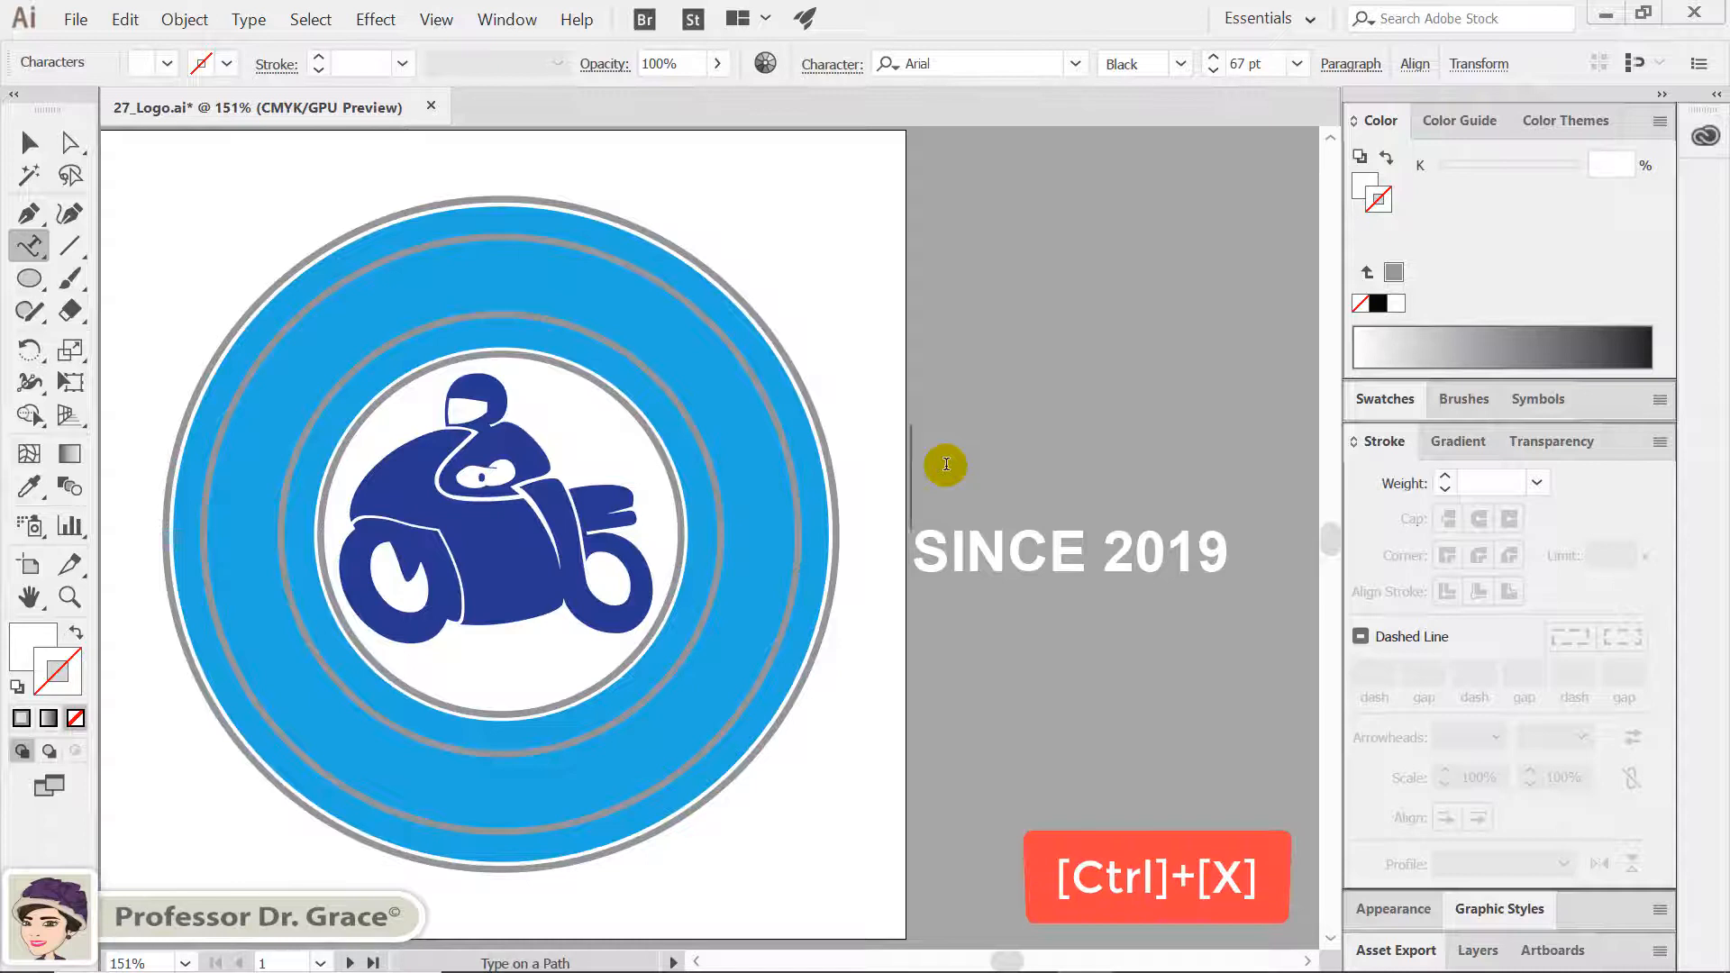
pyautogui.press('ctrl')
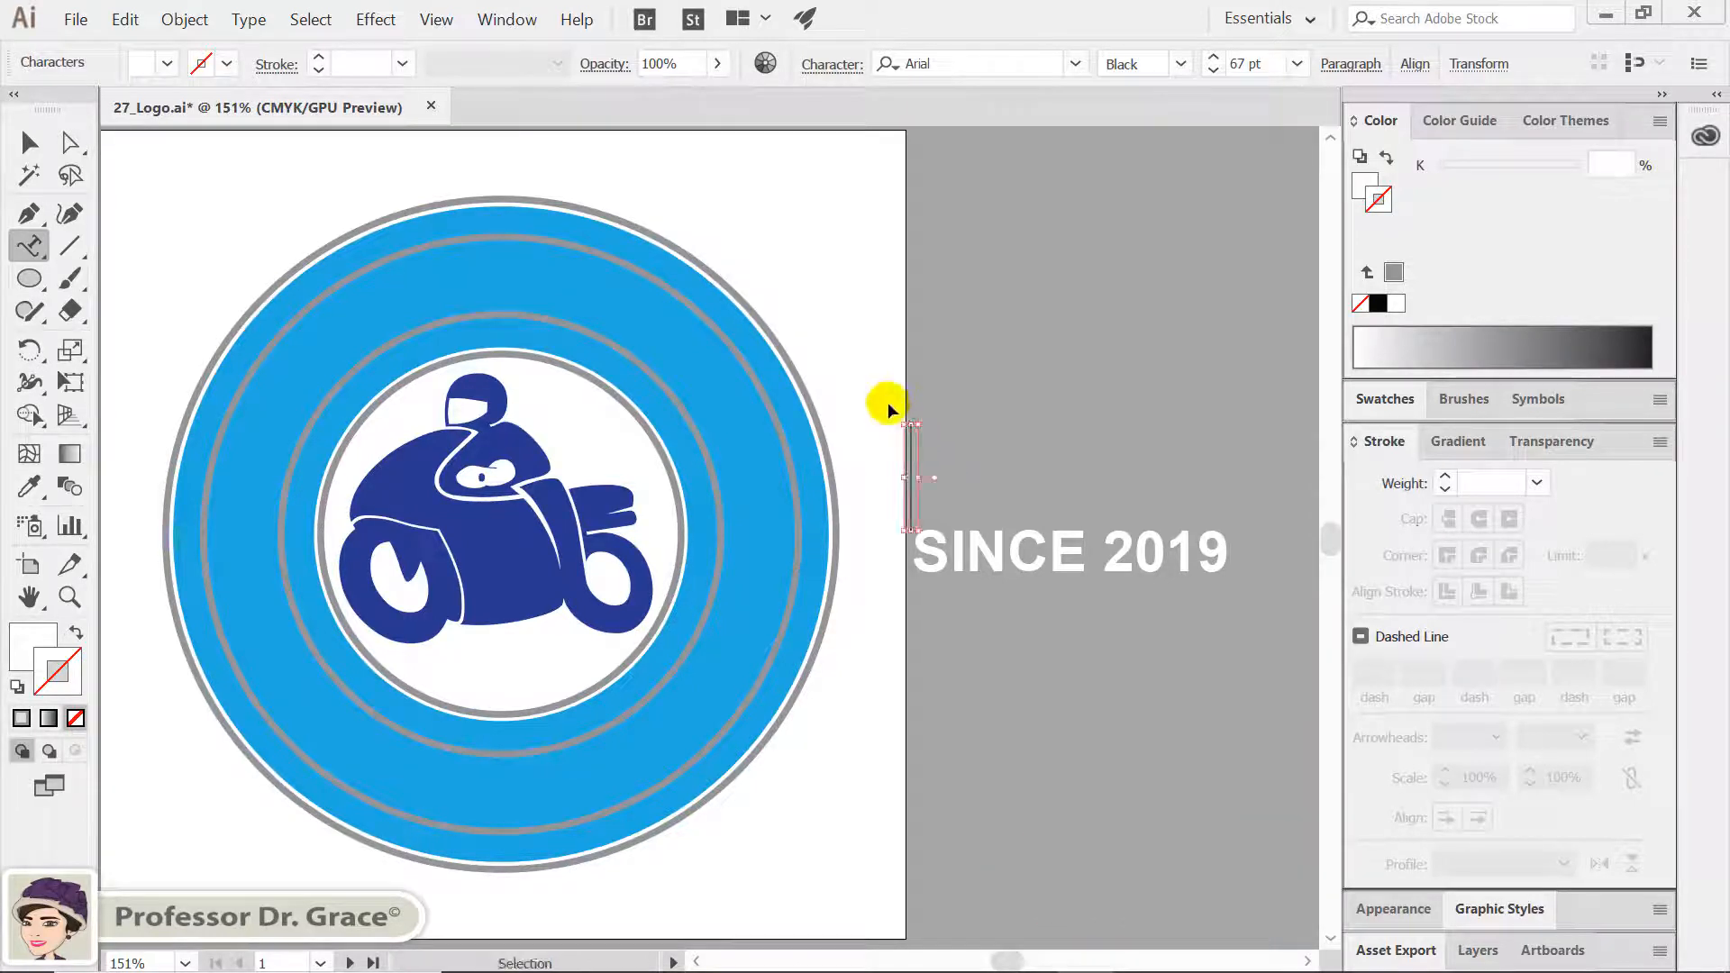
pyautogui.keyDown('ctrl'); pyautogui.click(934, 464); pyautogui.keyUp('ctrl')
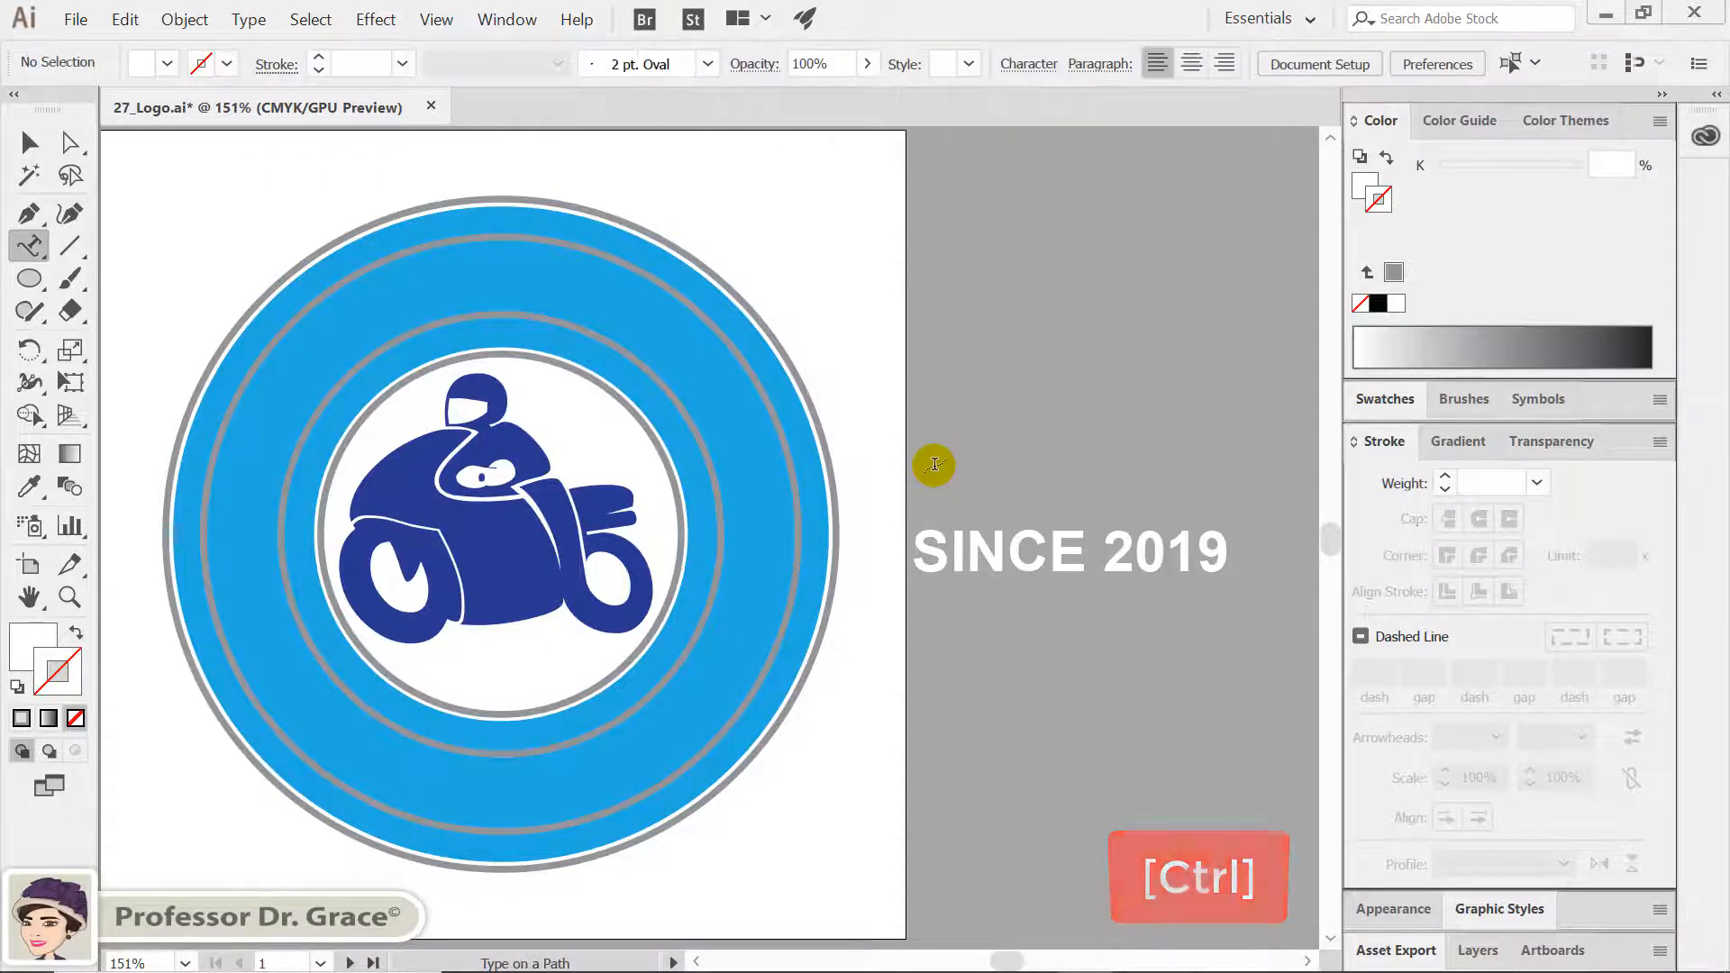
pyautogui.press('Delete')
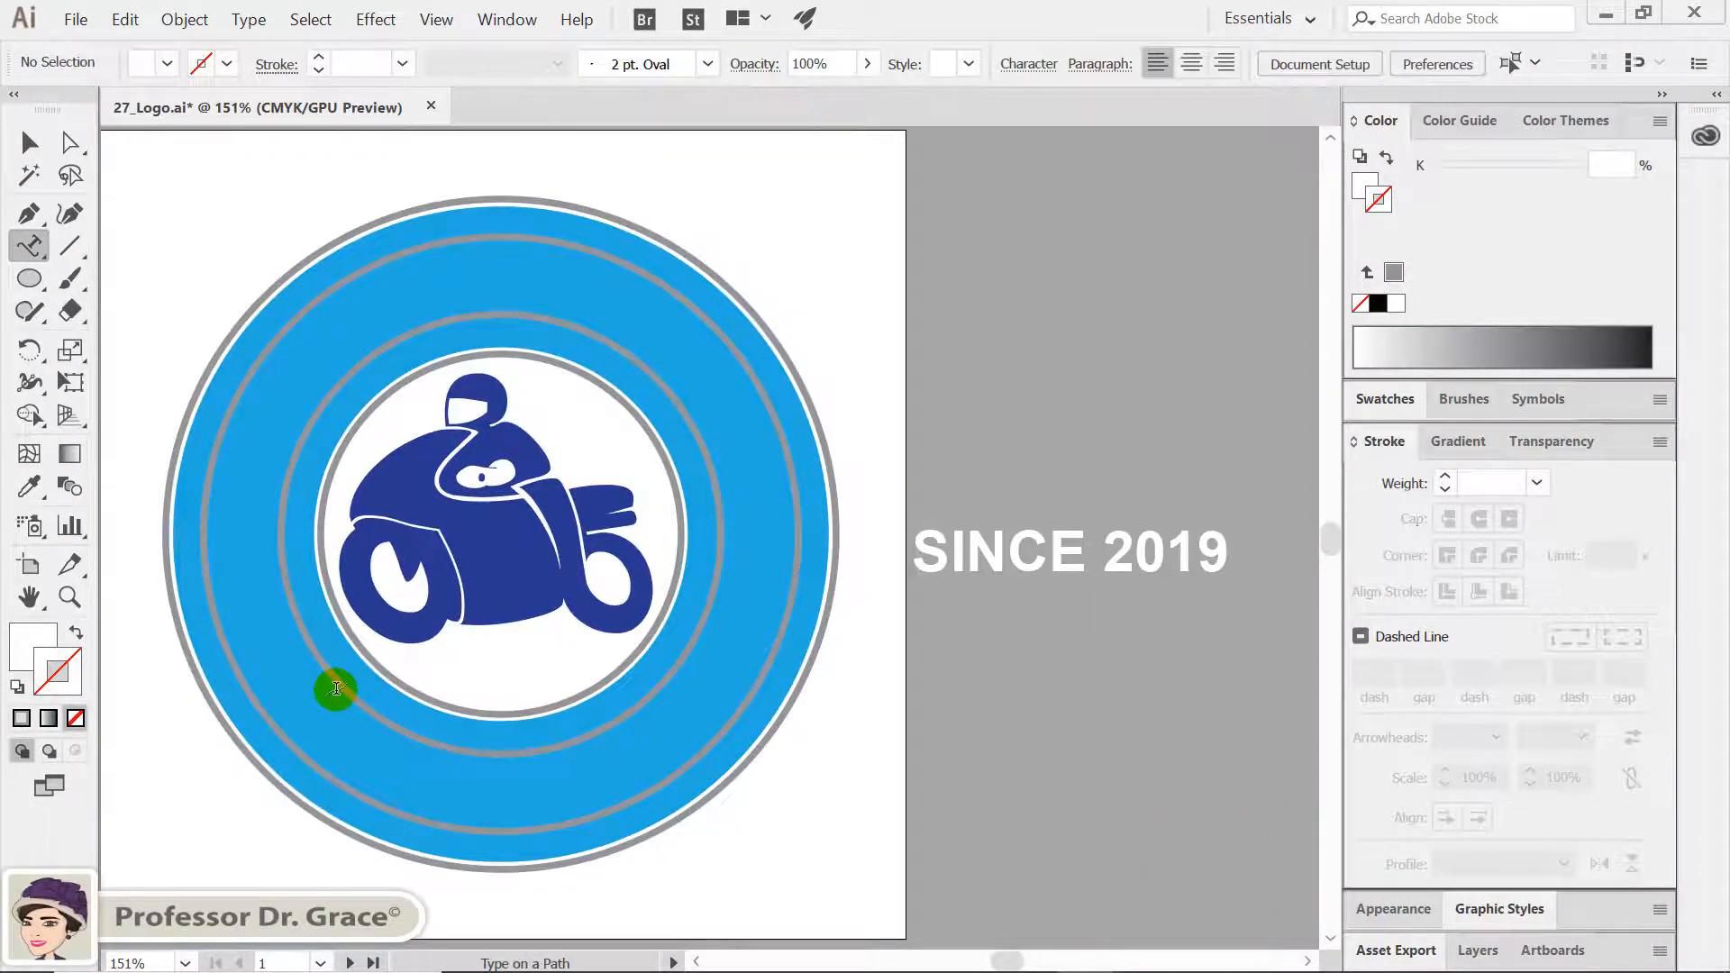
# Place the cut headline text on the inner grey circle of the blue band with the Type on a Path tool
pyautogui.hotkey('ctrl', 'v')
pyautogui.click(377, 711)
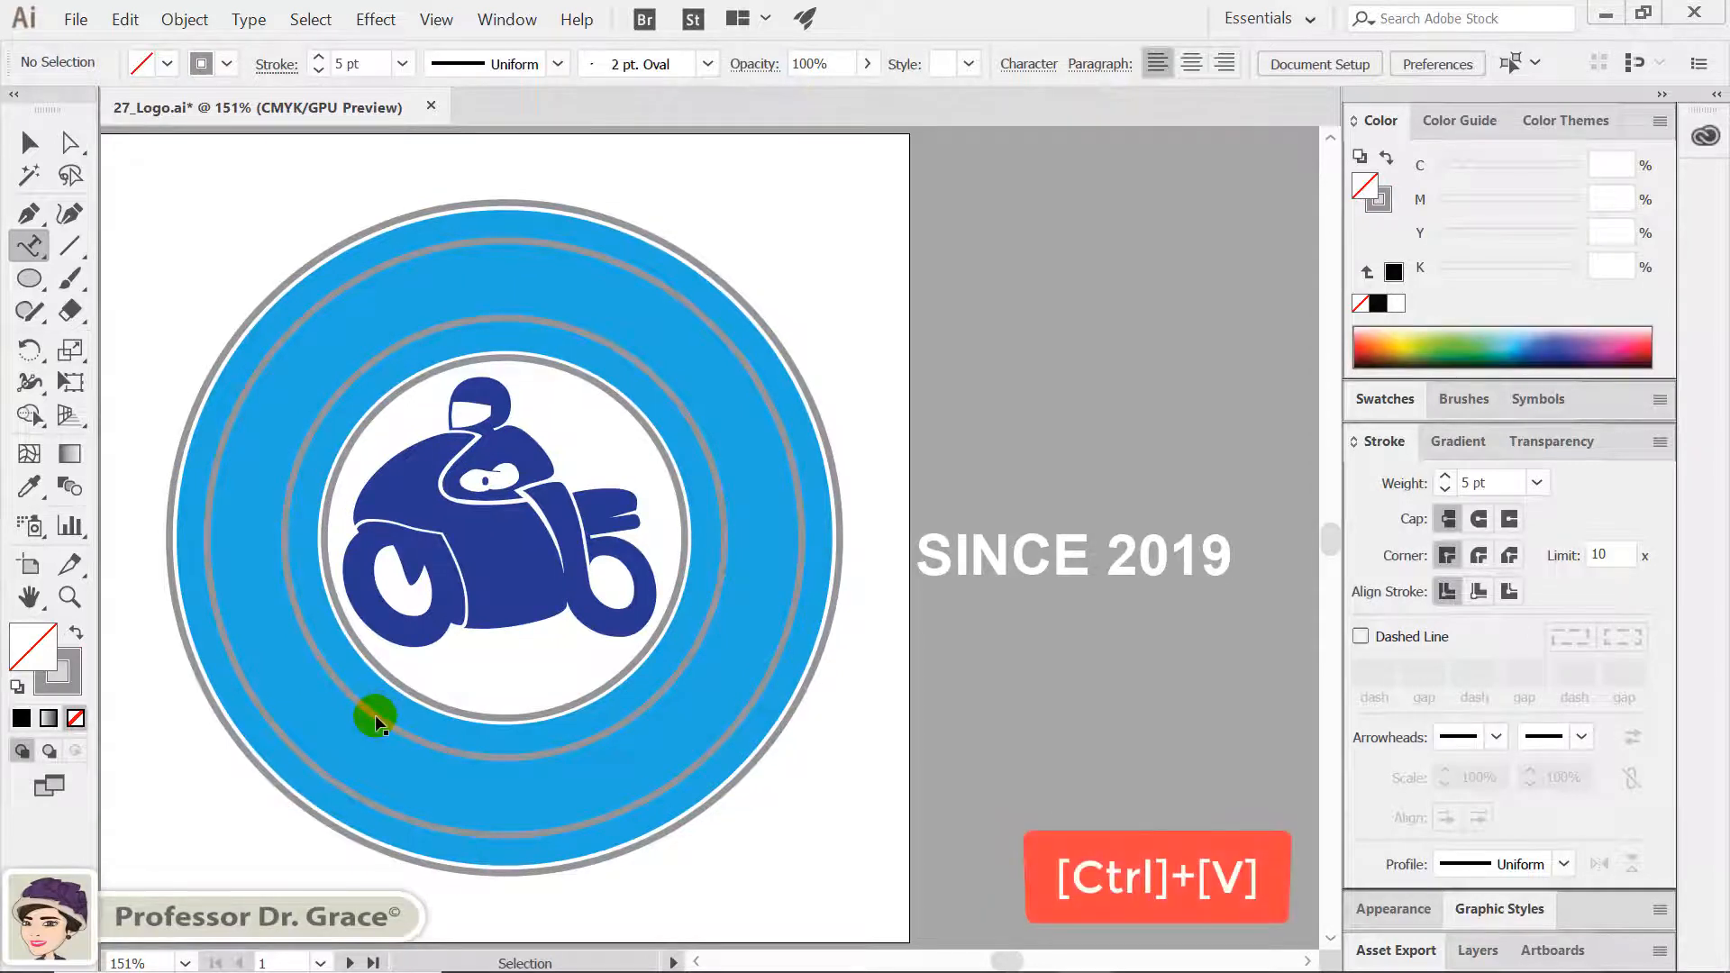
pyautogui.hotkey('ctrl', 'v')
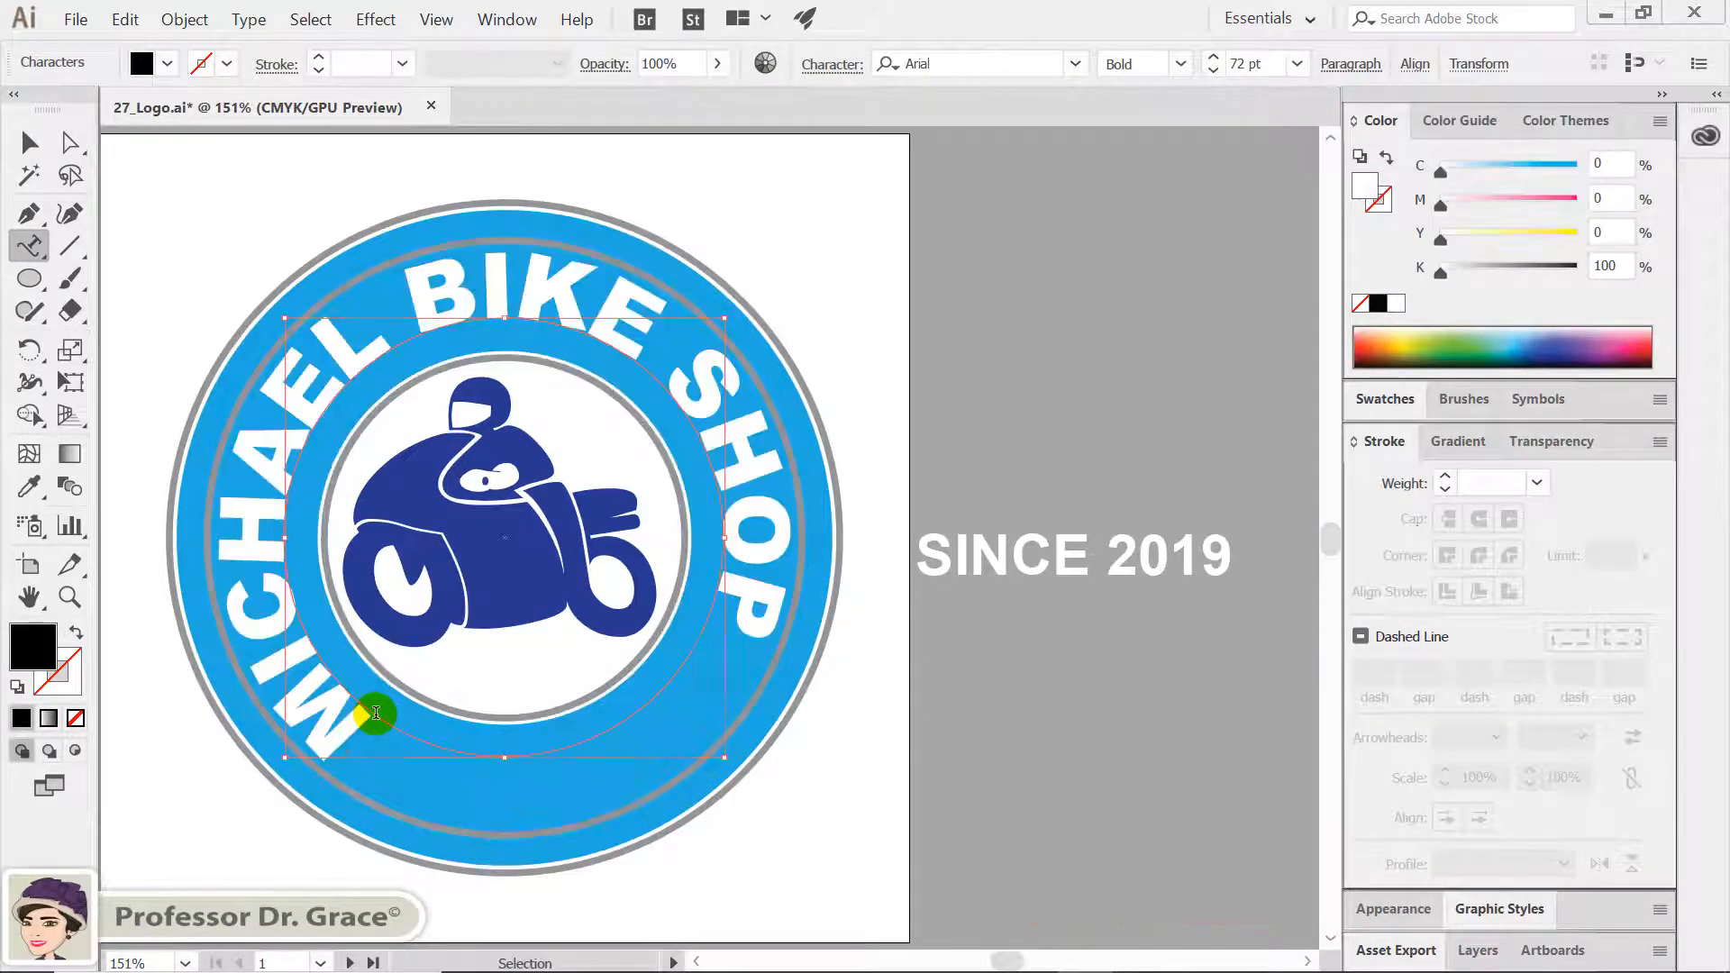
# Show the rulers, add a horizontal guide at the center ring's lower edge, and slide the headline clockwise until both ends sit level above it
pyautogui.hotkey('ctrl', 'r')
pyautogui.press('Escape')
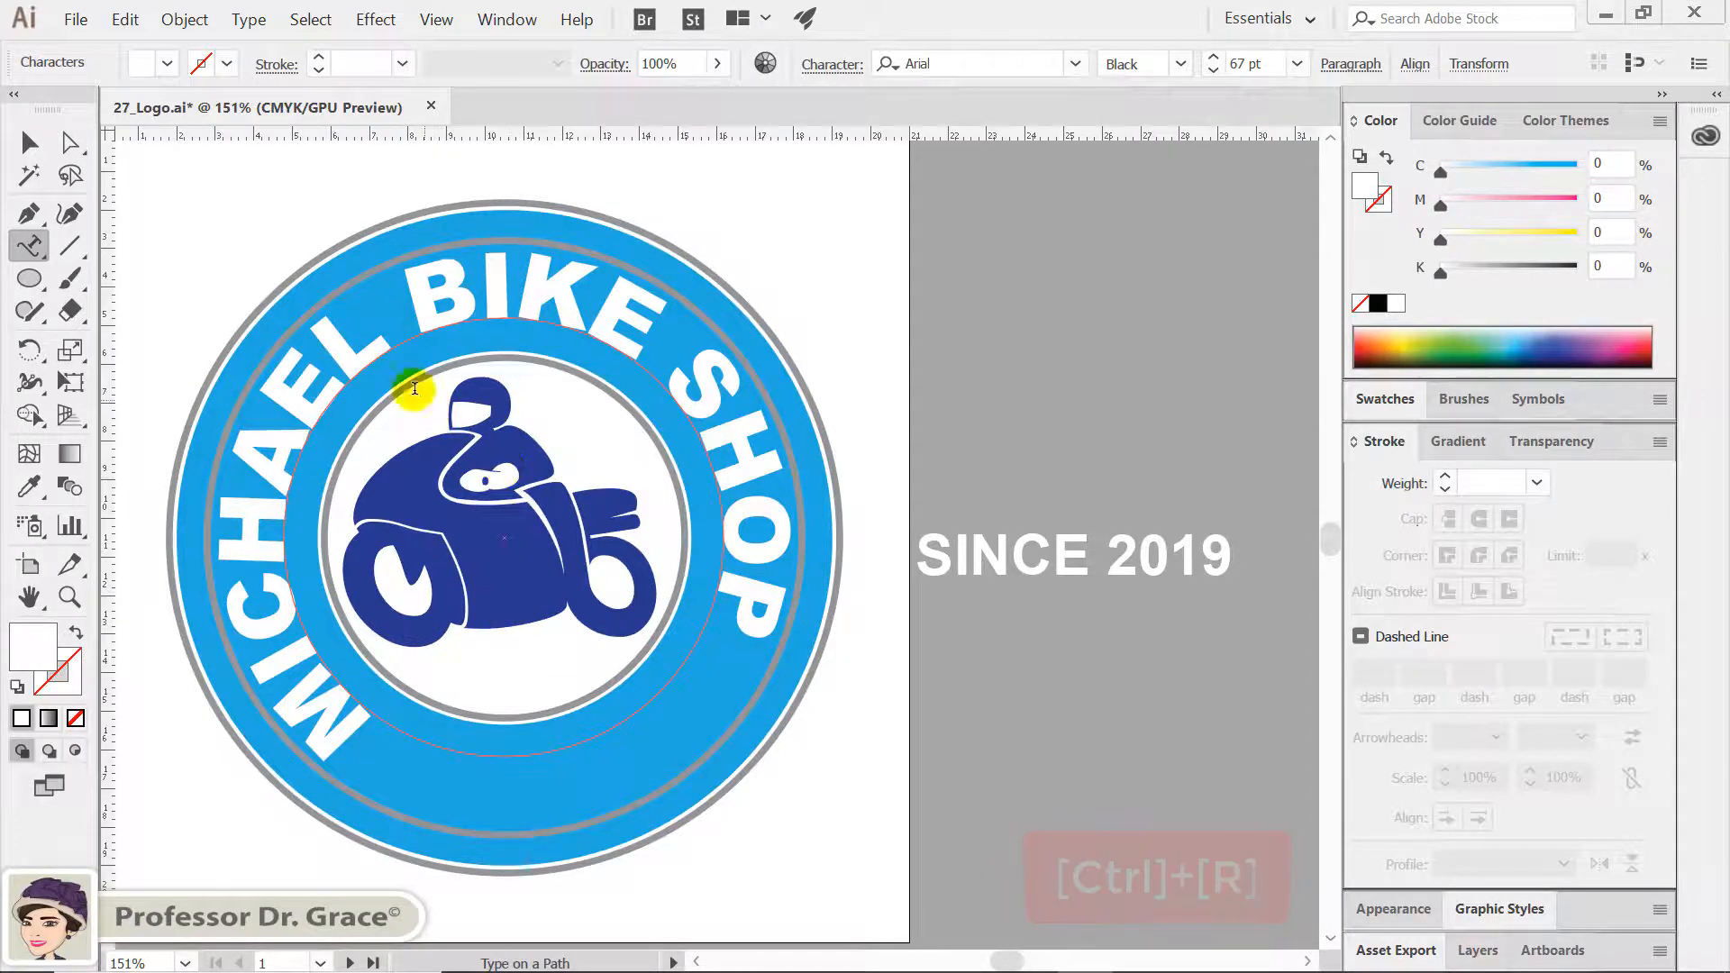
pyautogui.moveTo(290, 127); pyautogui.dragTo(365, 722)
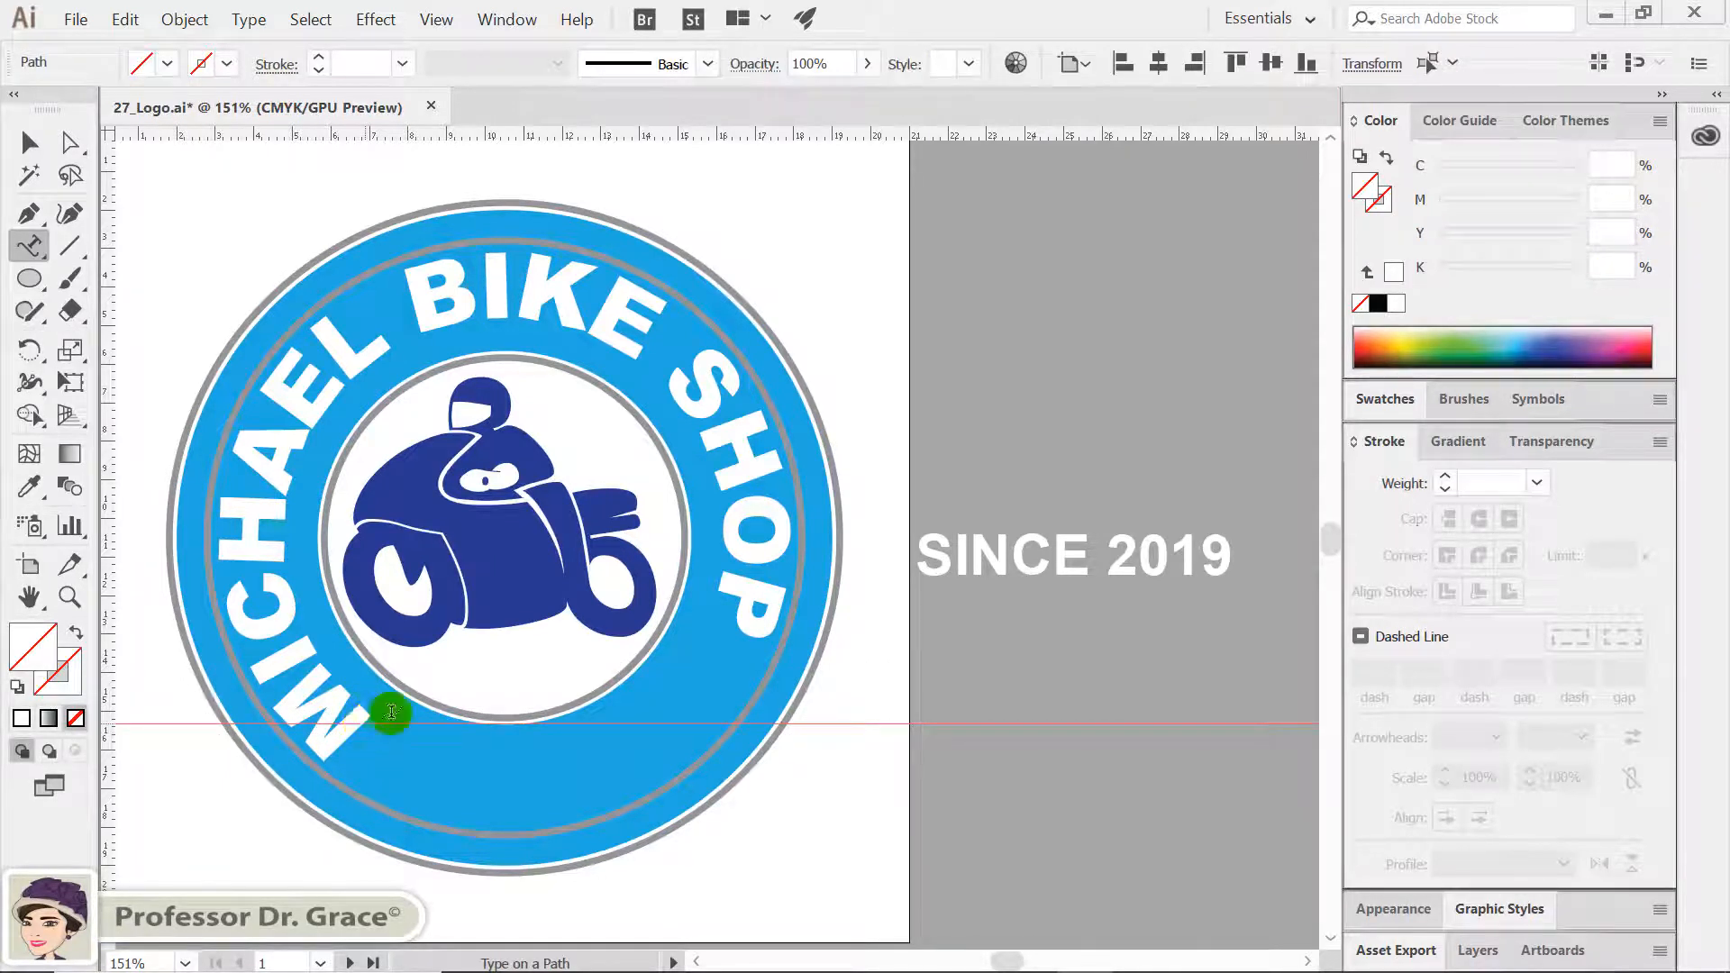
pyautogui.press('v')
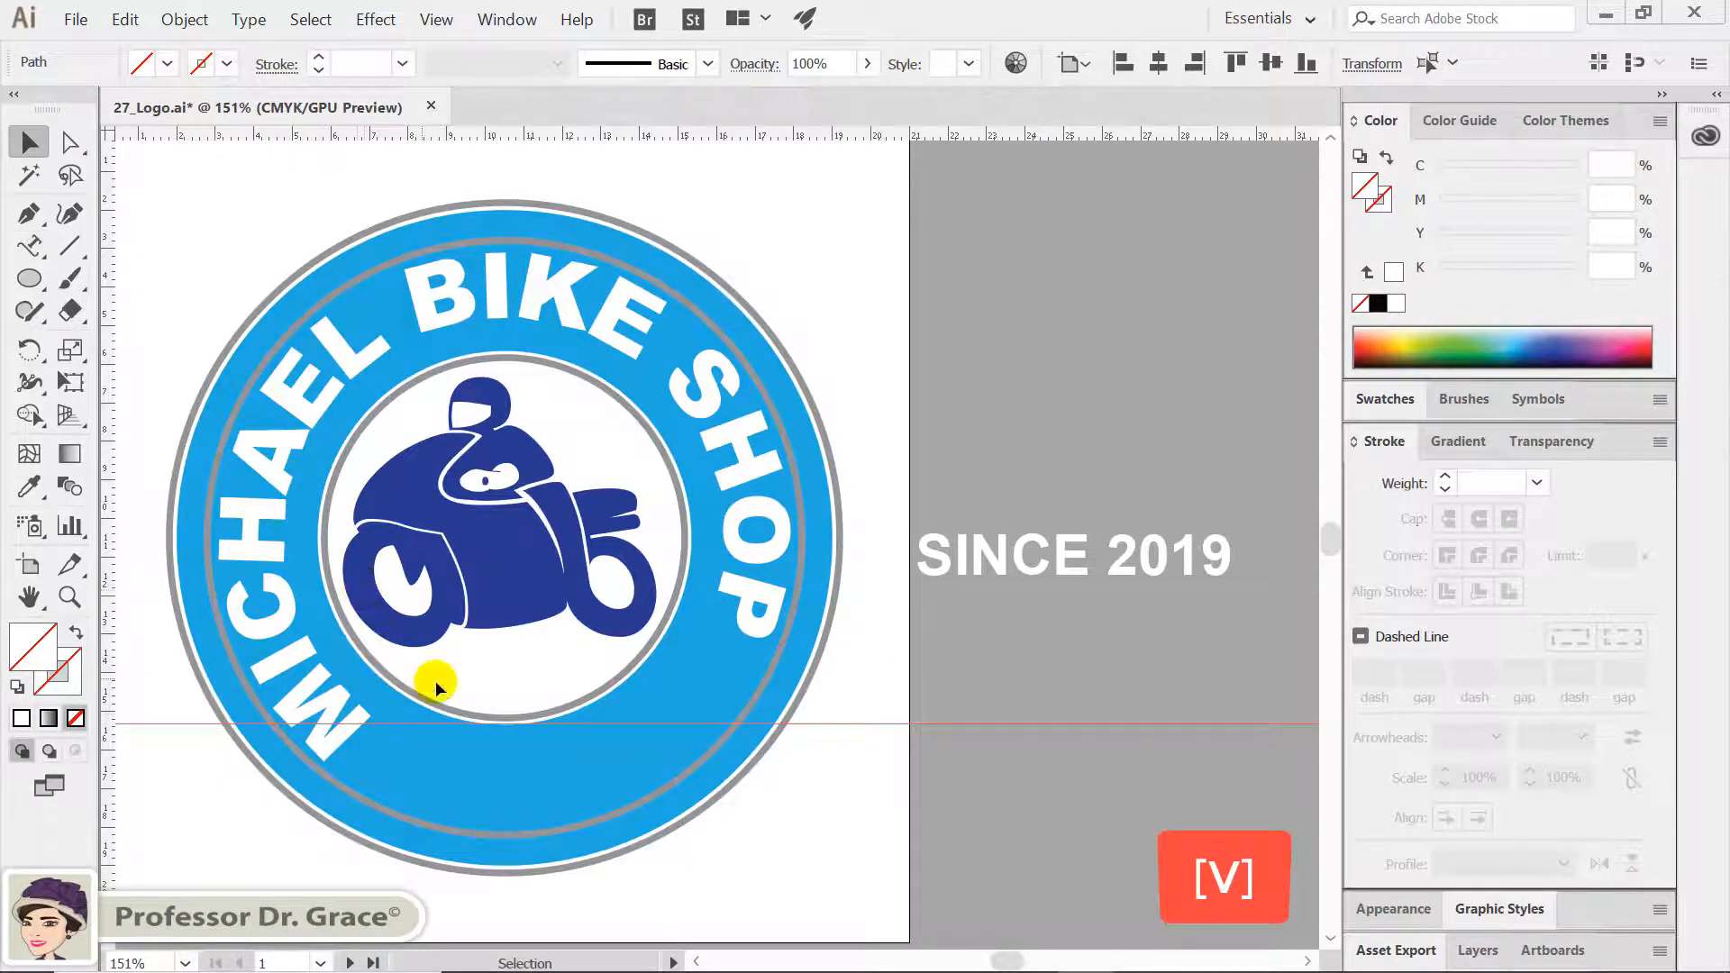
pyautogui.click(303, 706)
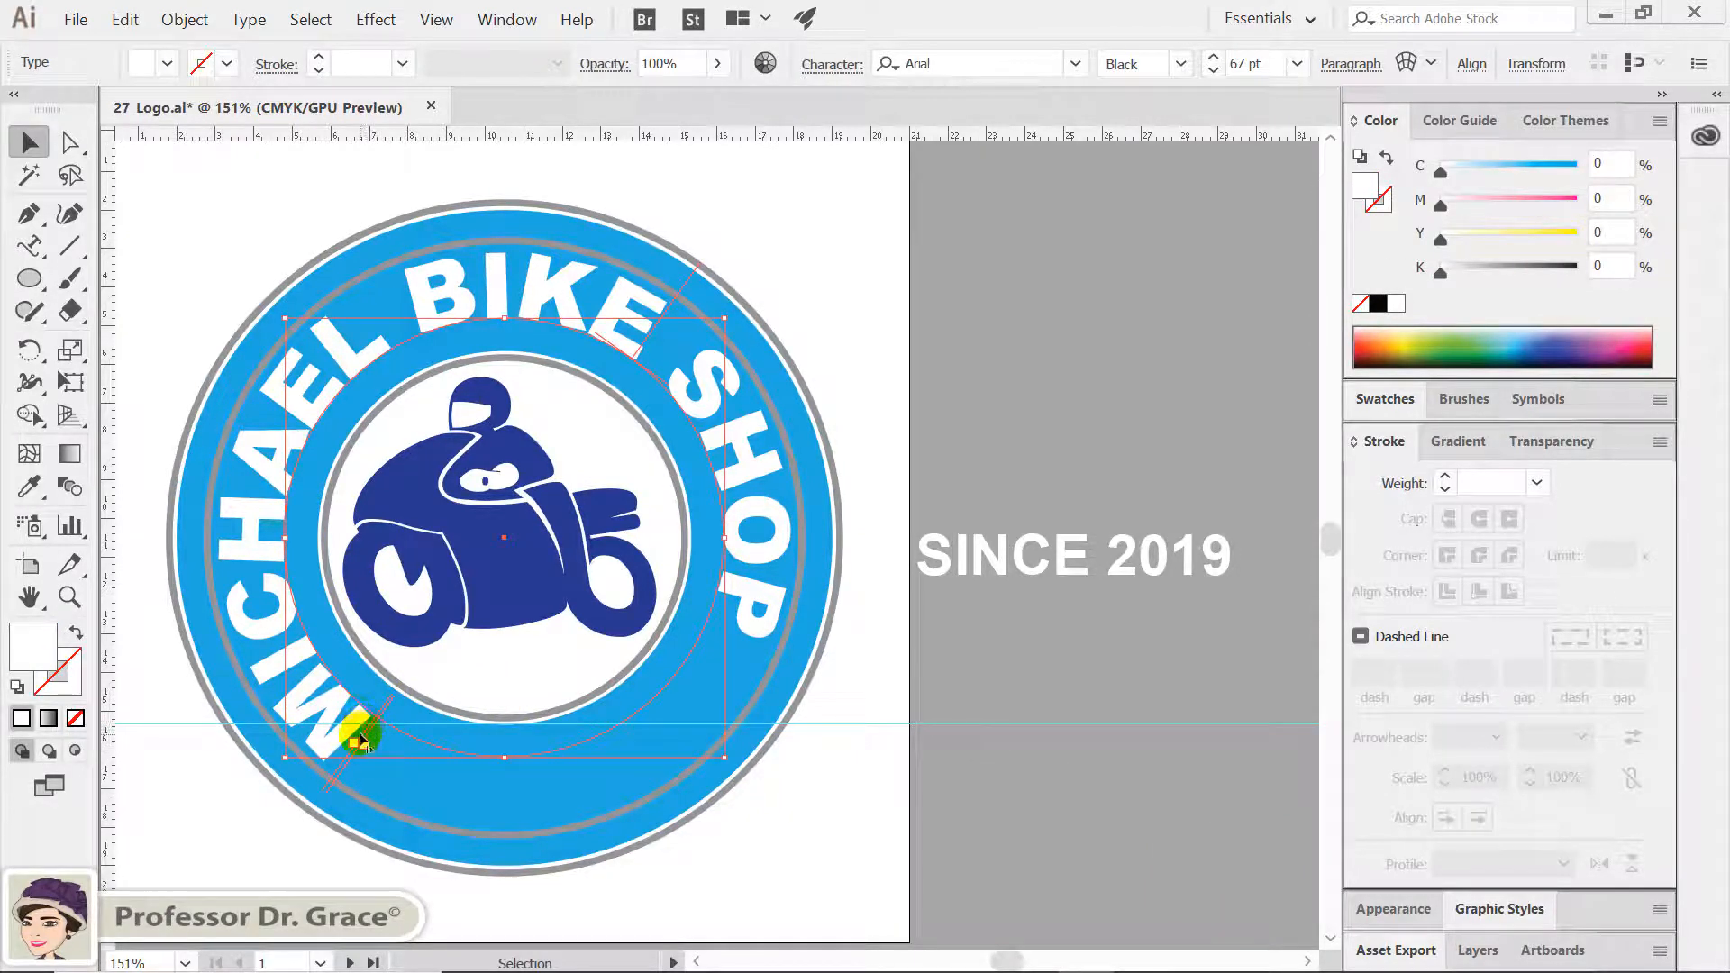
pyautogui.moveTo(361, 740); pyautogui.dragTo(302, 694)
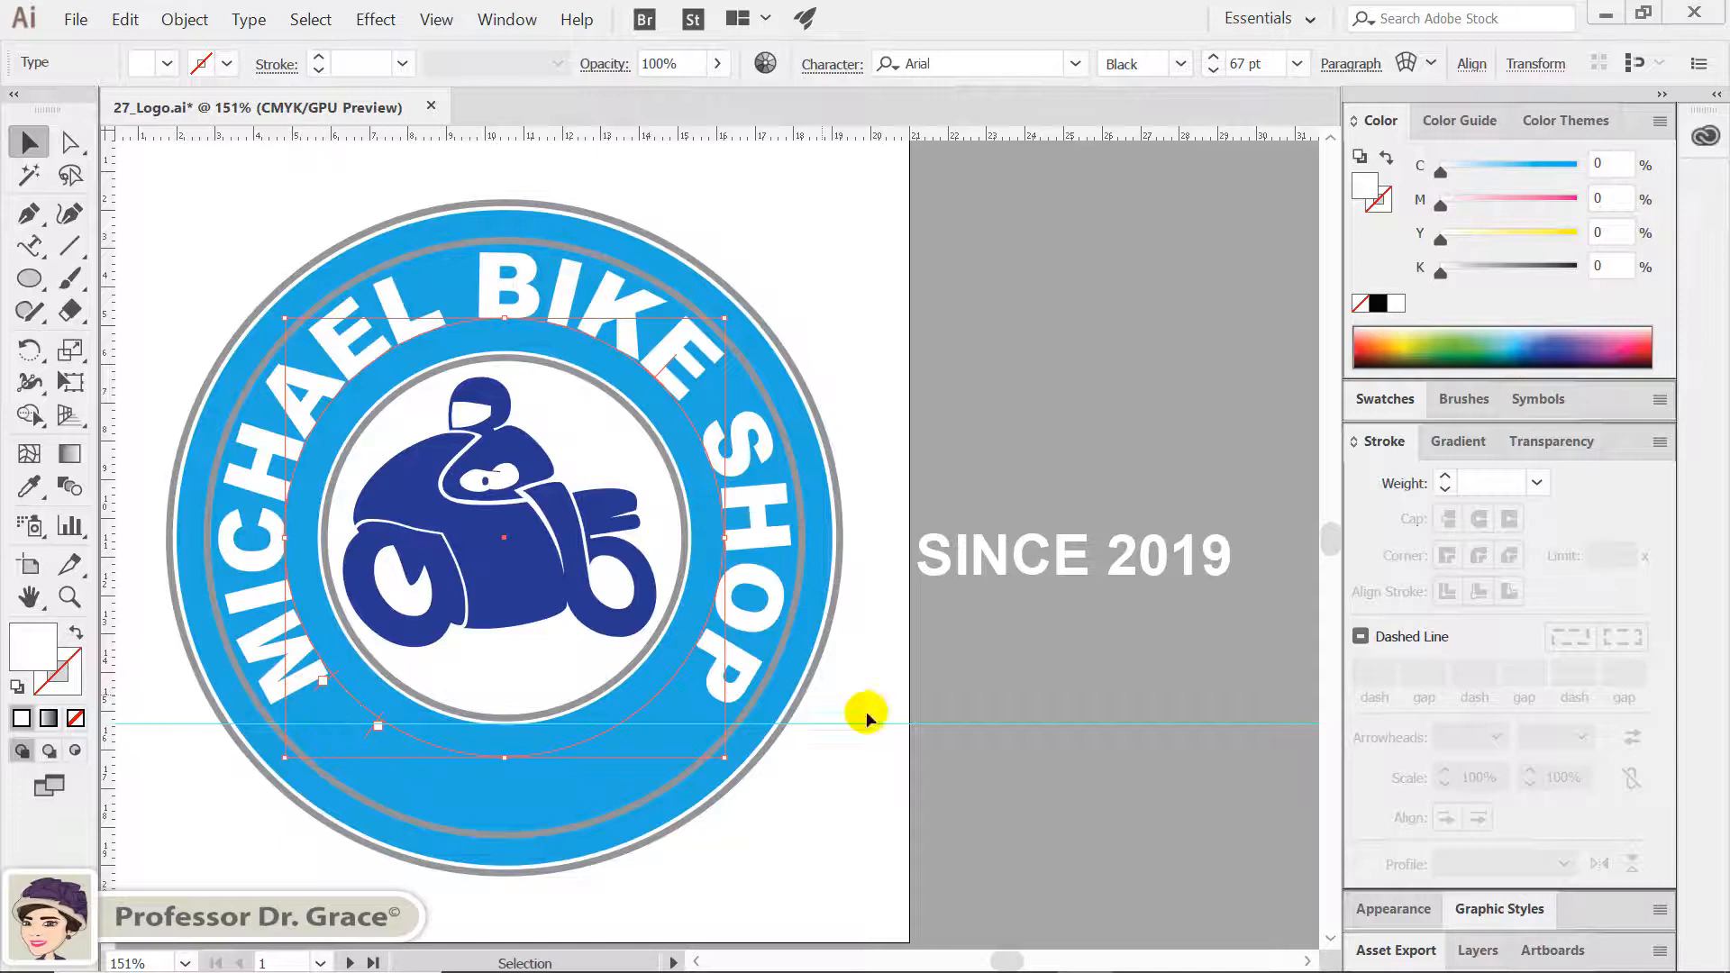
pyautogui.click(867, 809)
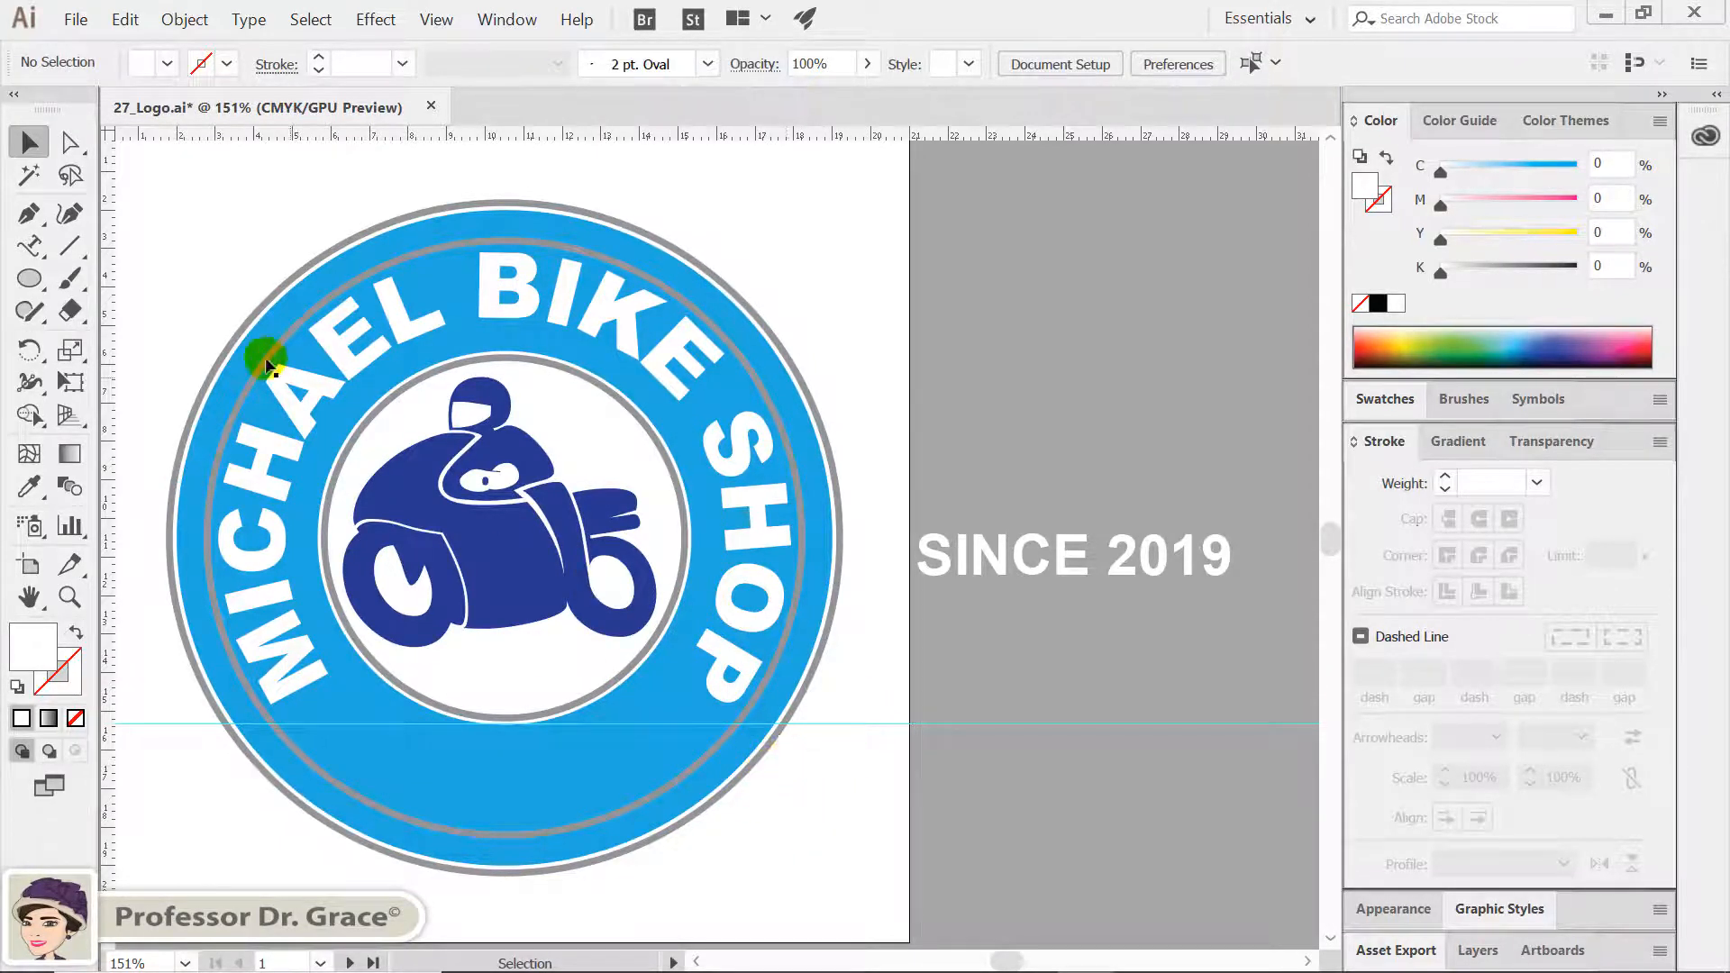
# With the Type on a Path tool, cut the "SINCE 2019" text beside the artboard and delete its leftover empty text object
pyautogui.click(29, 244)
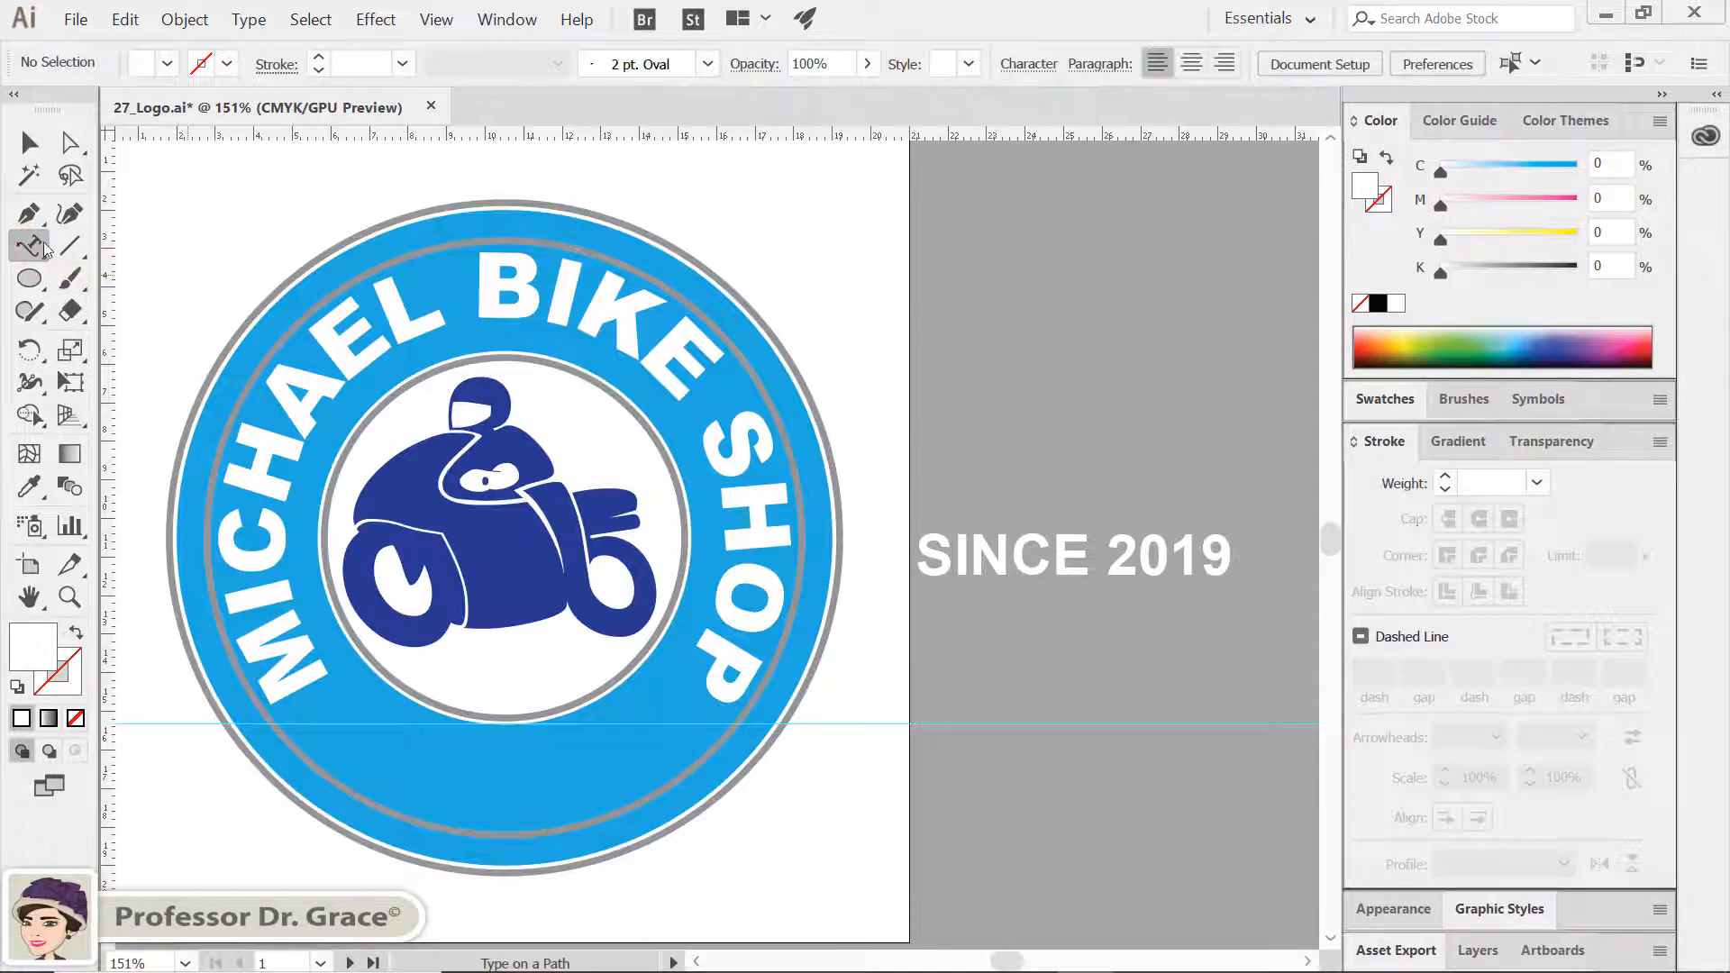
pyautogui.tripleClick(1055, 561)
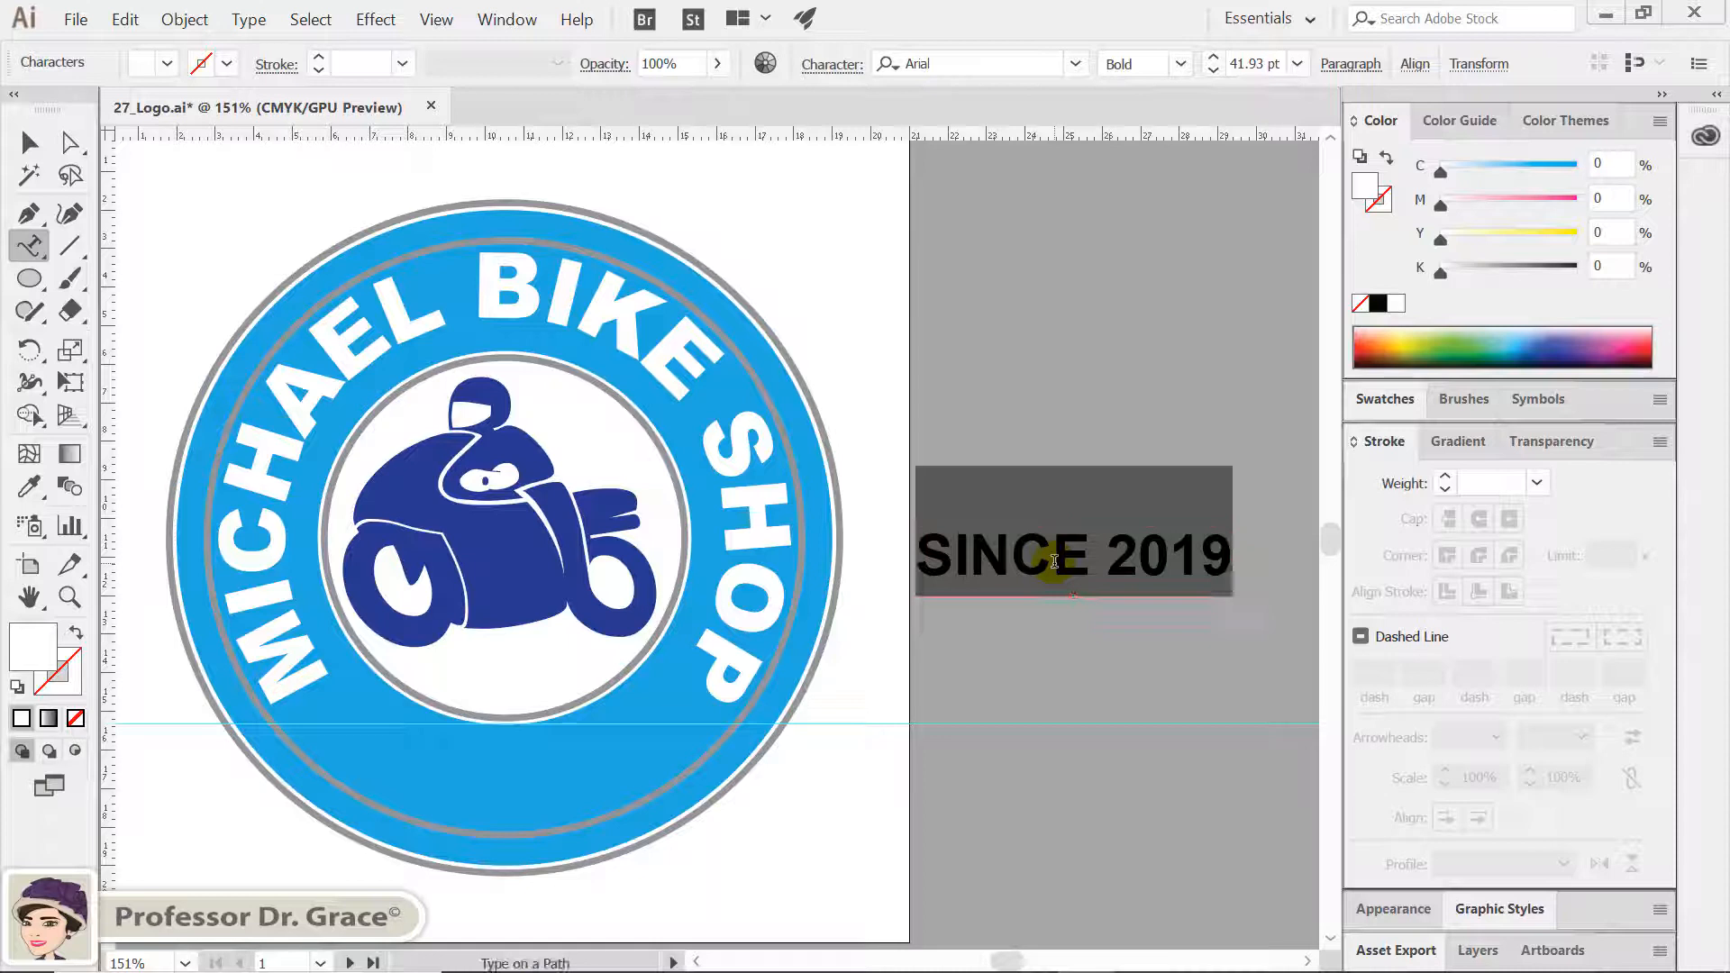
pyautogui.hotkey('ctrl', 'x')
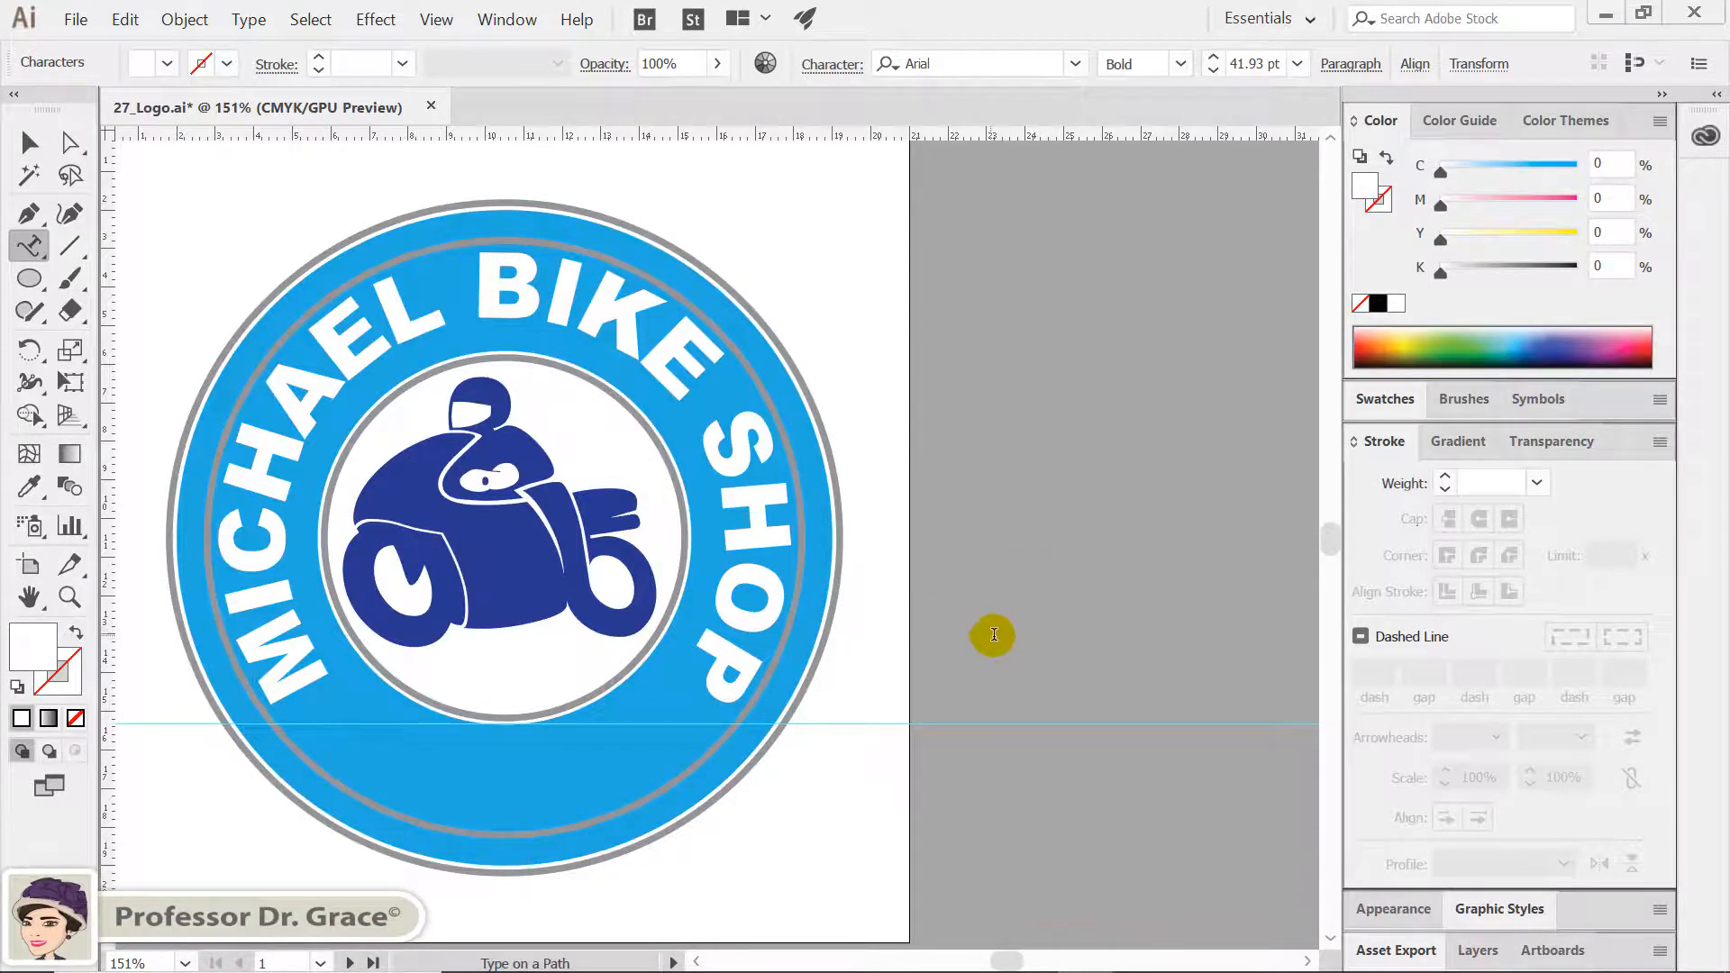
pyautogui.press('ctrl')
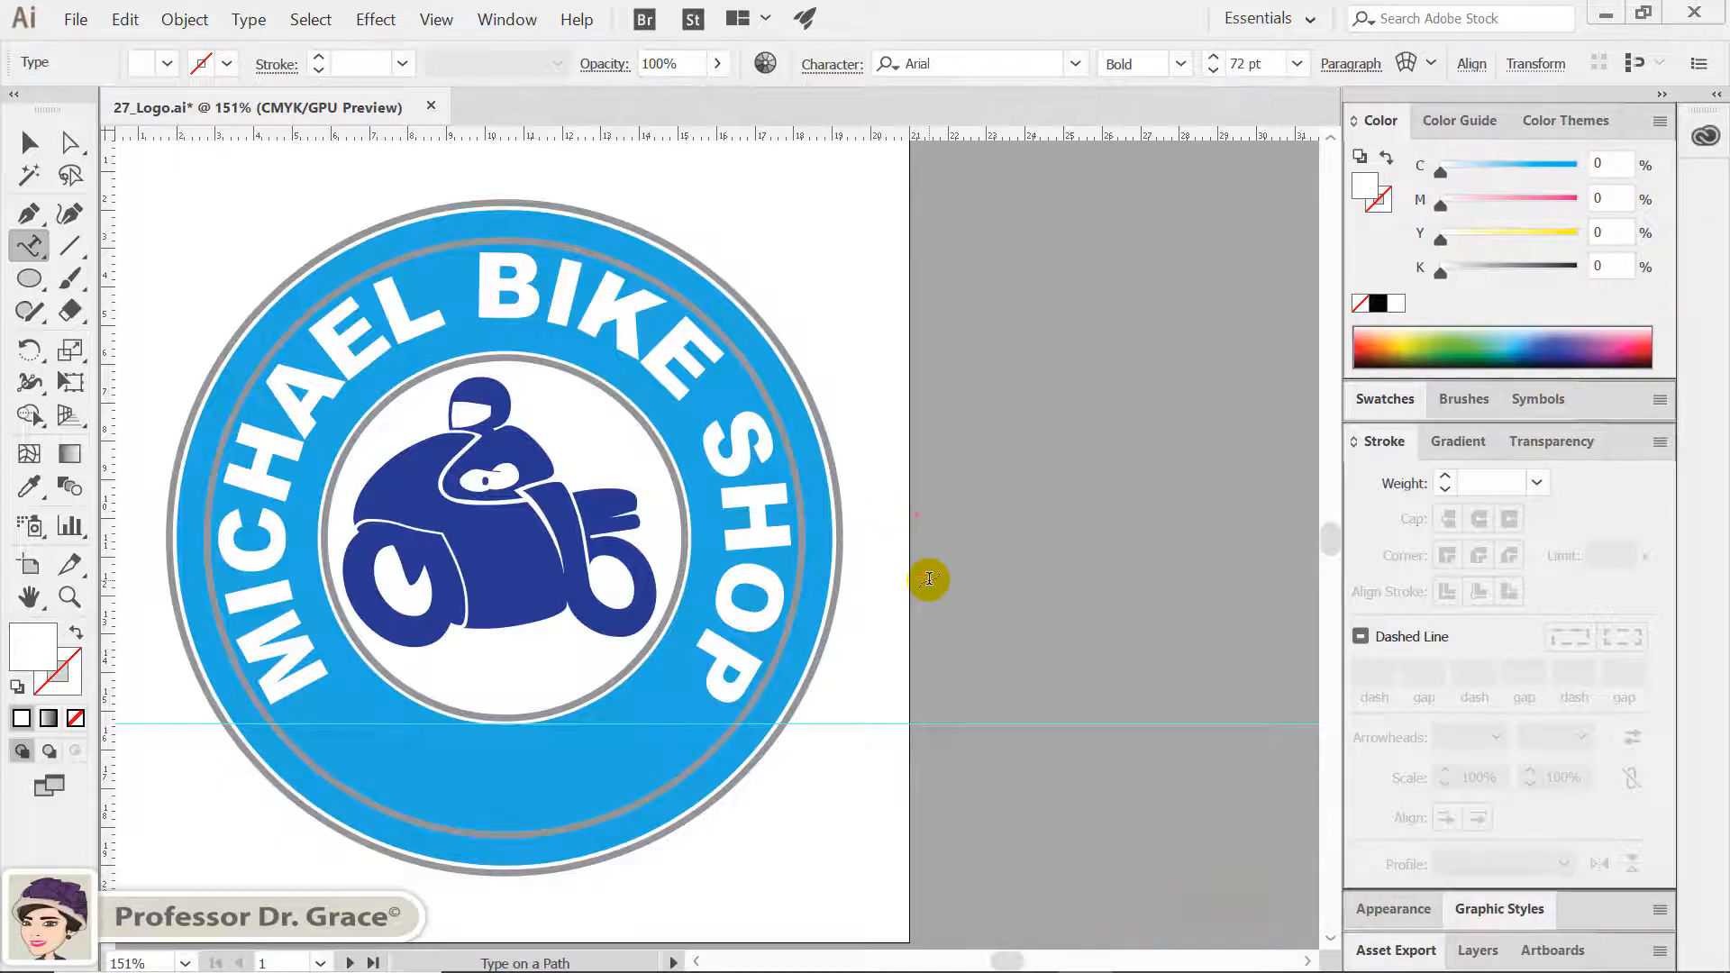
pyautogui.press('Delete')
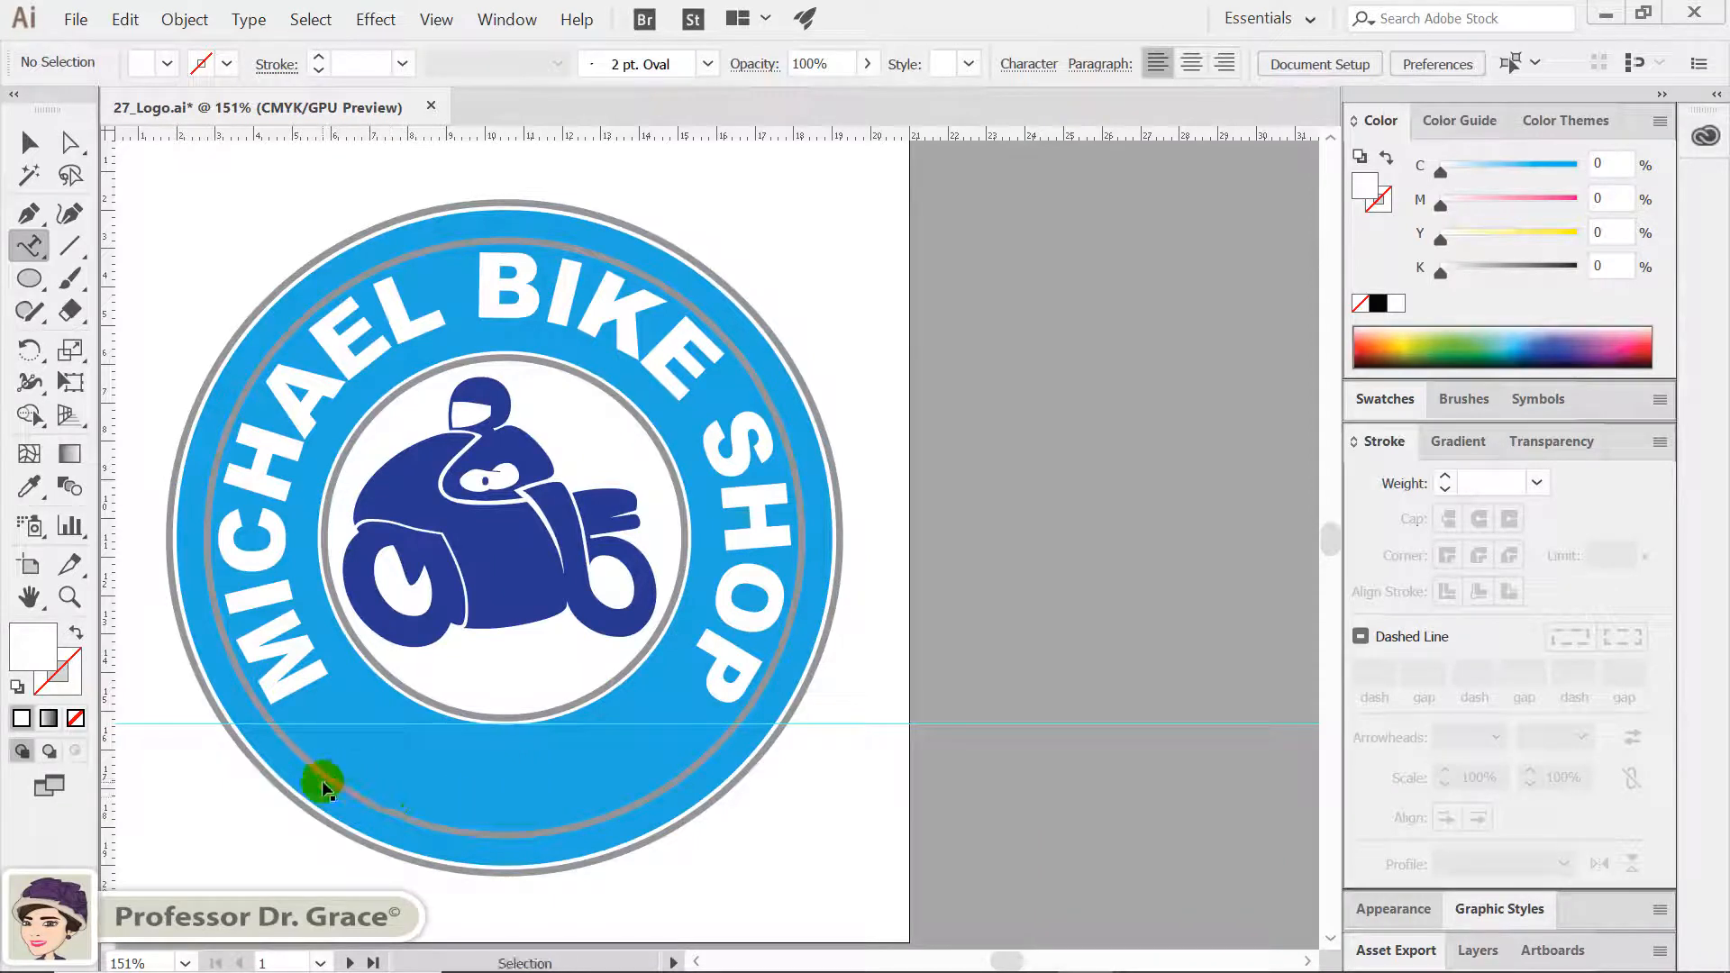
# Place the cut "SINCE 2019" text on the grey circle near the blue band's outer edge with the Type on a Path tool
pyautogui.hotkey('ctrl', 'v')
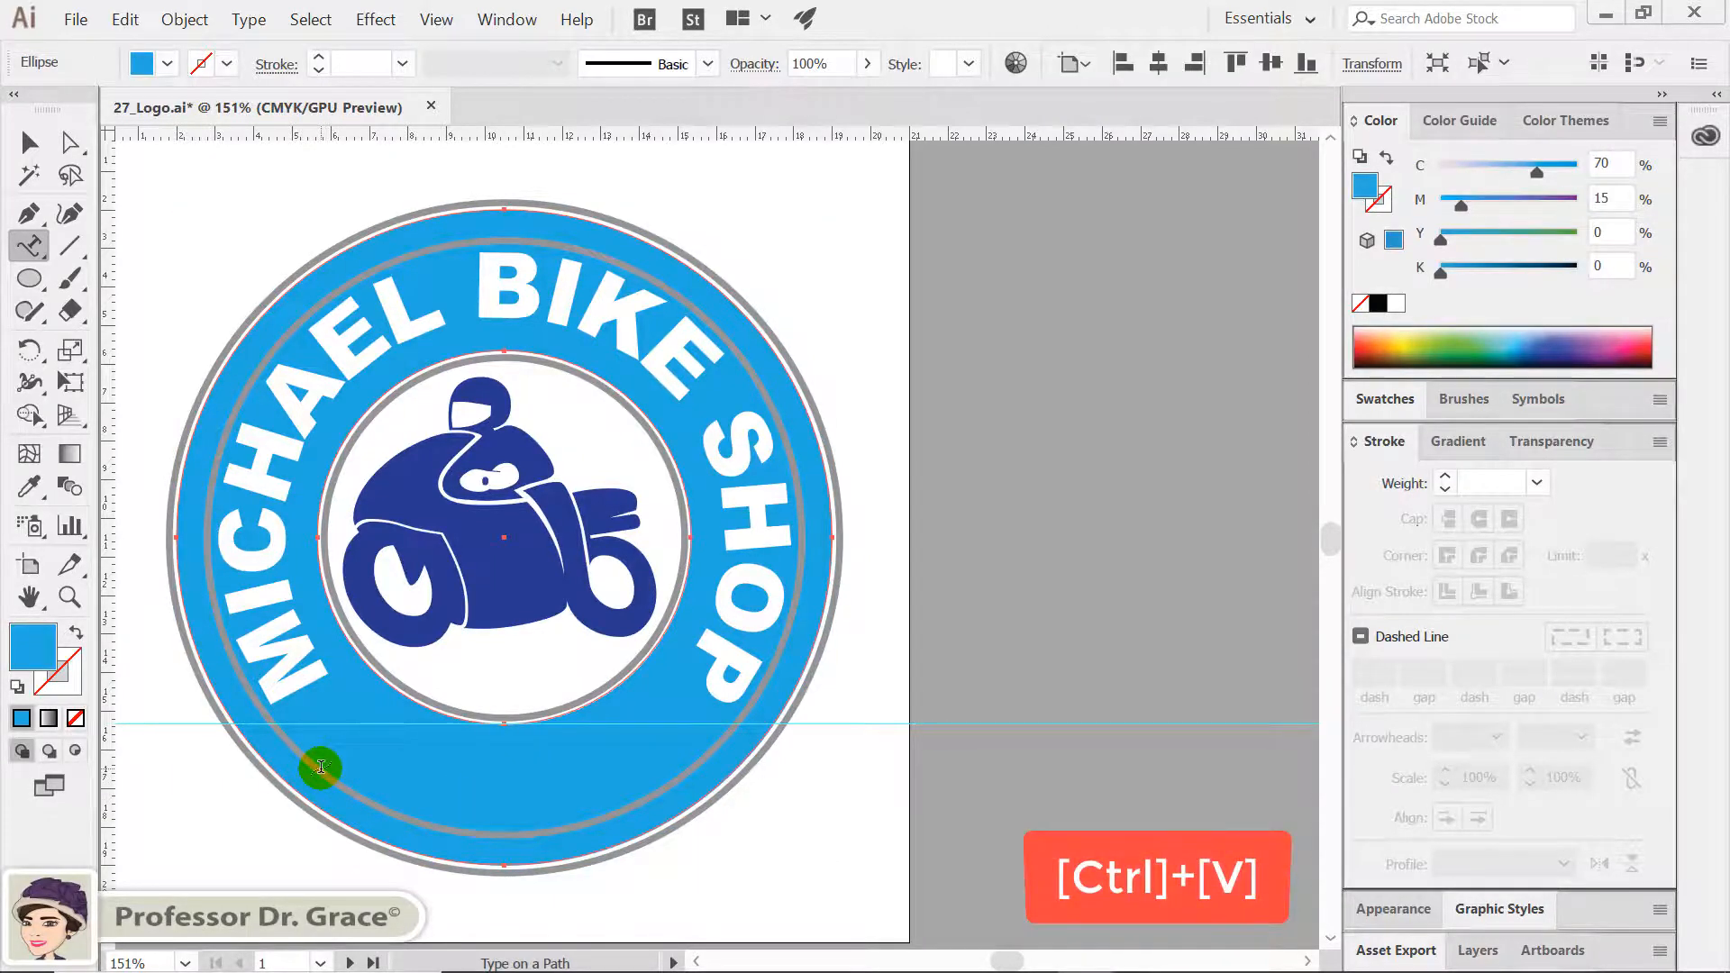
pyautogui.click(321, 767)
pyautogui.press('ctrl')
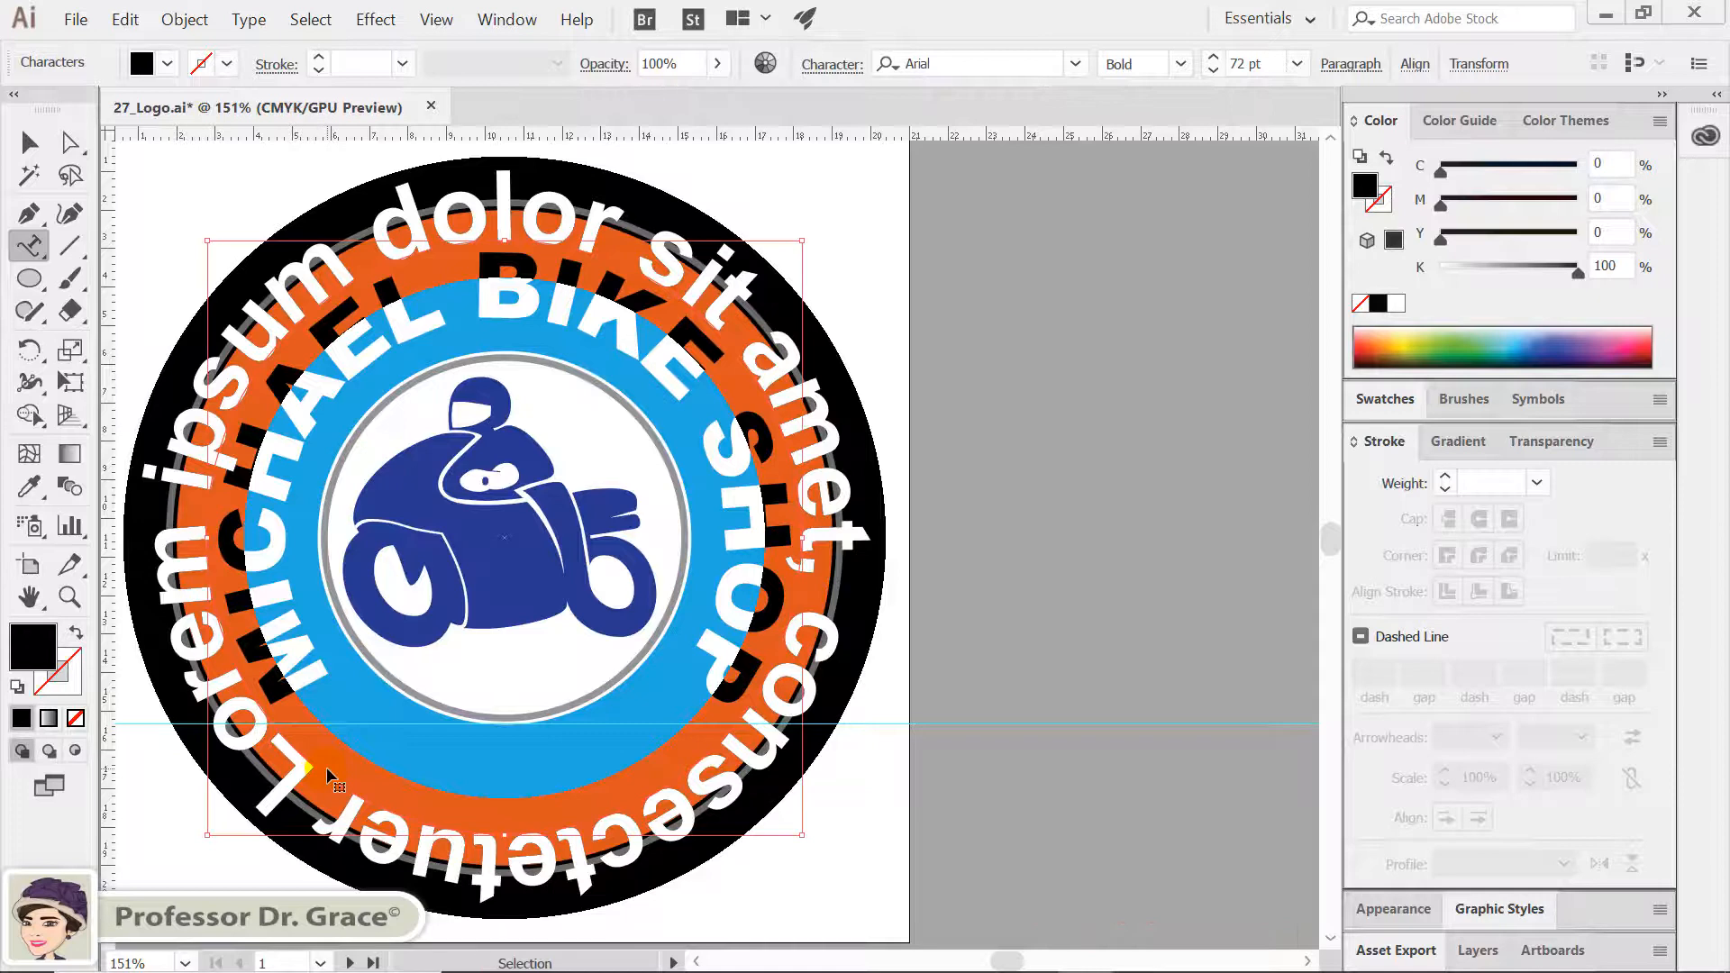
pyautogui.hotkey('ctrl', 'v')
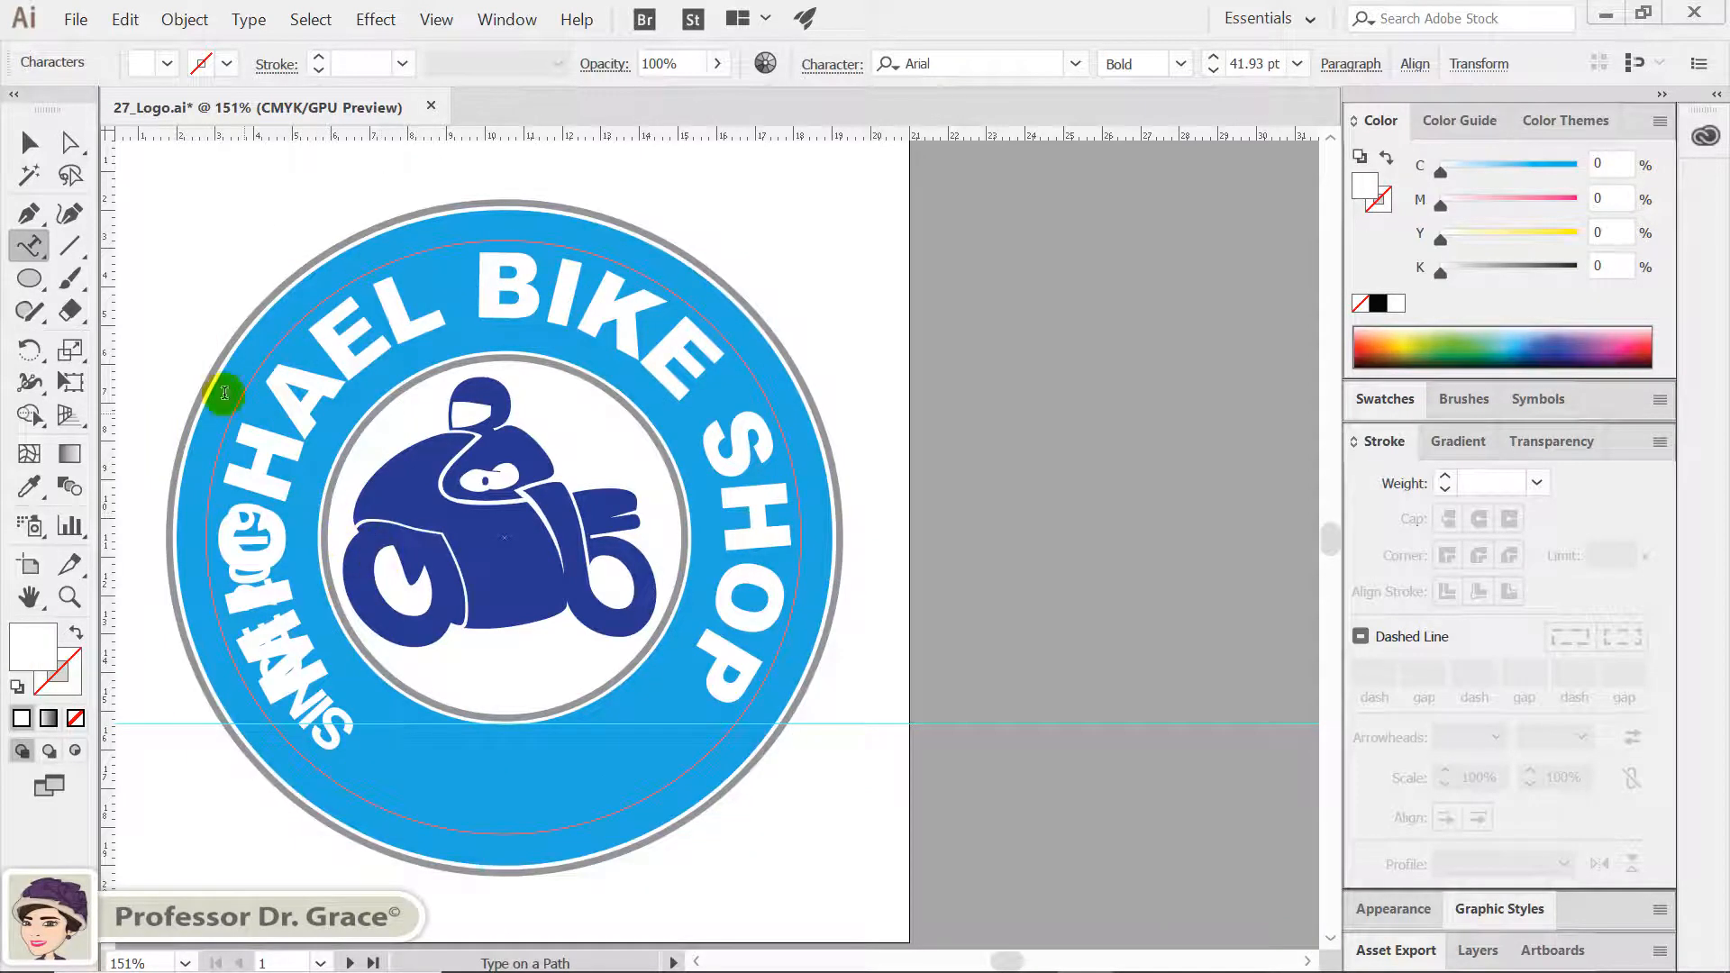
# Flip "SINCE 2019" across its path to read upright at the ring's bottom, and shrink it from the center to fit inside the blue band
pyautogui.click(30, 141)
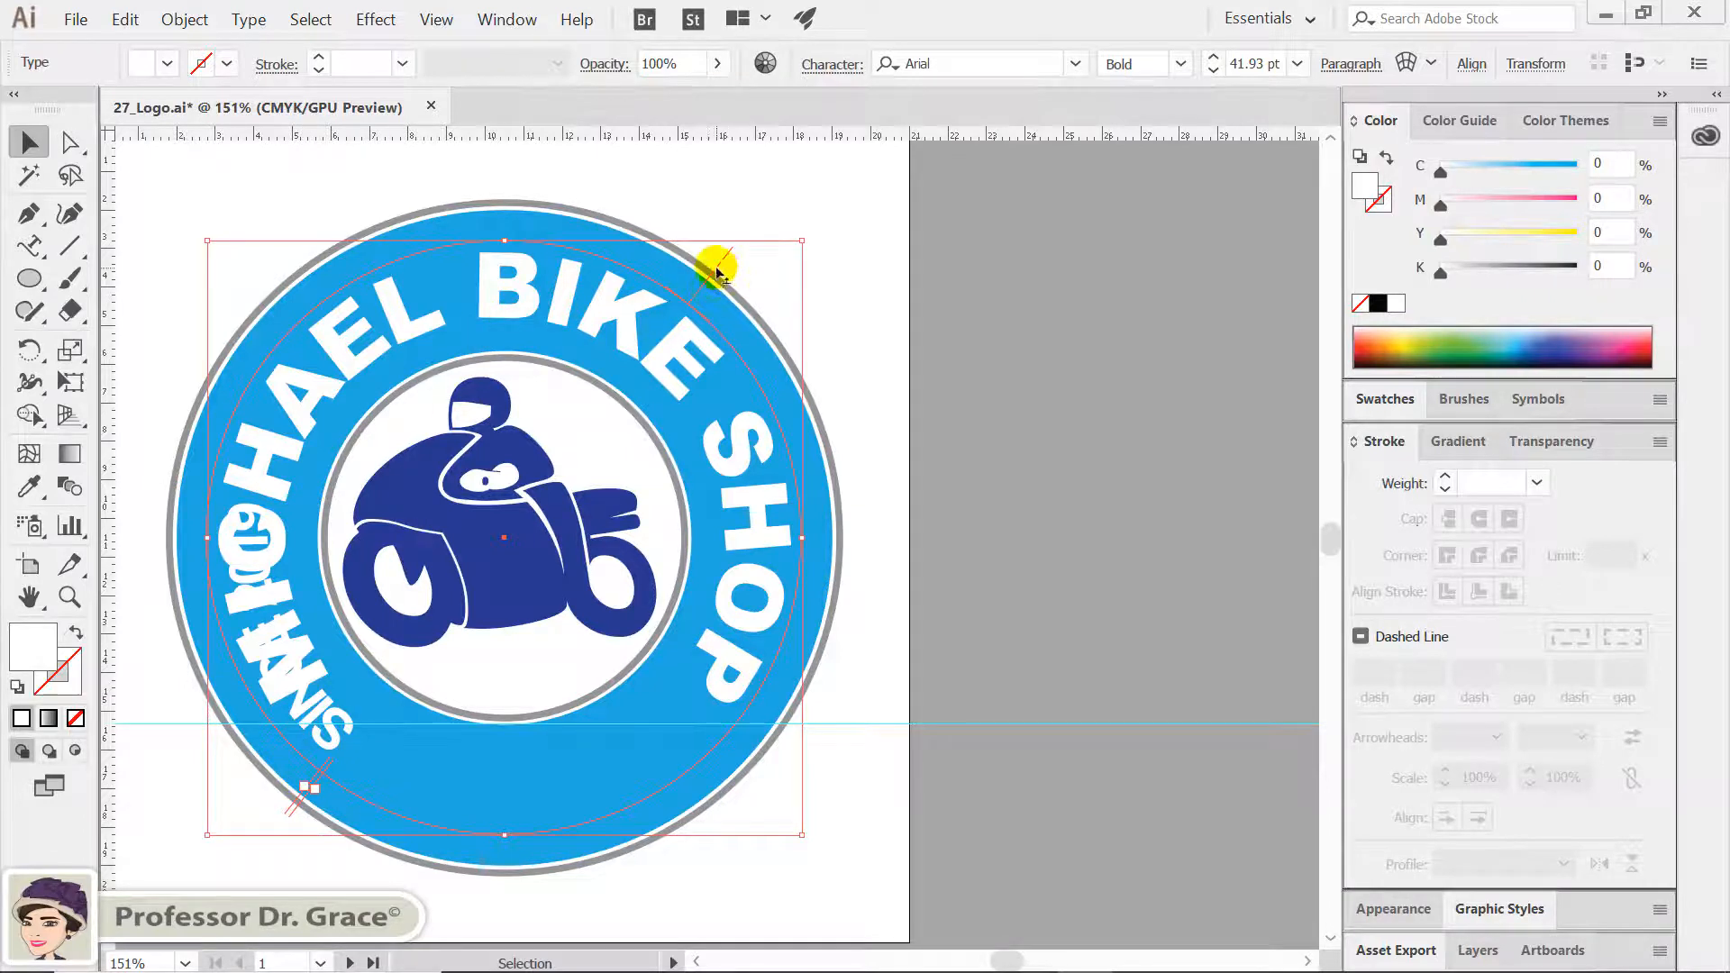
pyautogui.moveTo(716, 270); pyautogui.dragTo(645, 333)
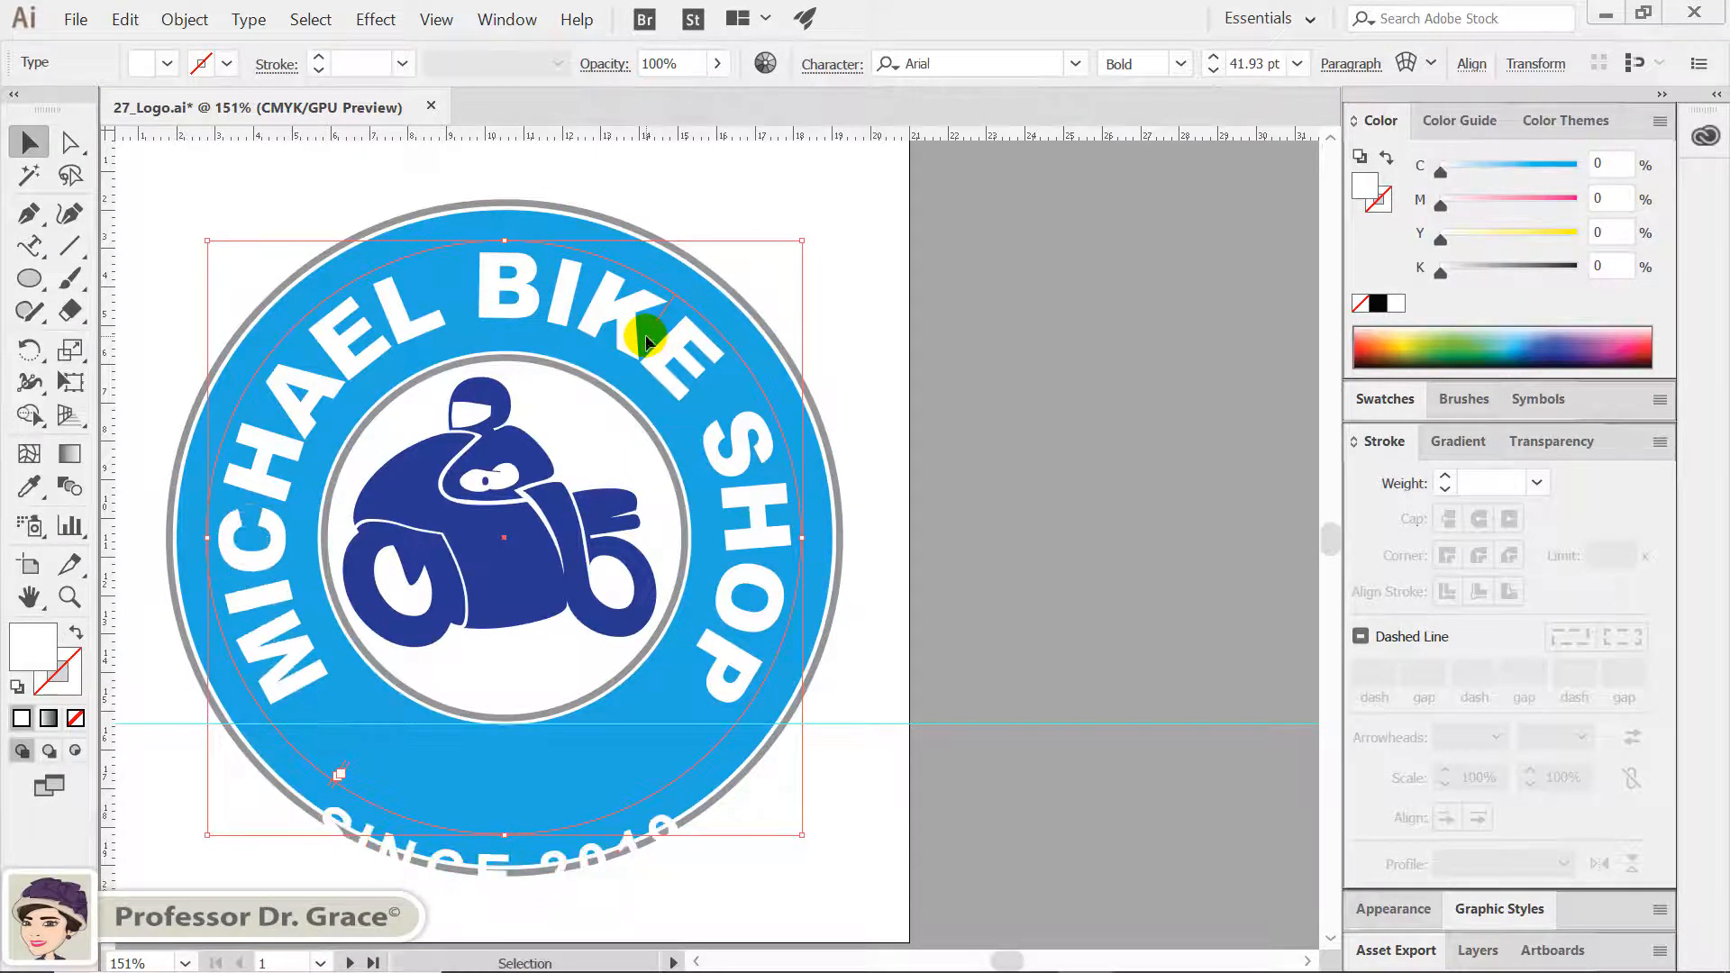
pyautogui.hotkey('alt', 'shift')
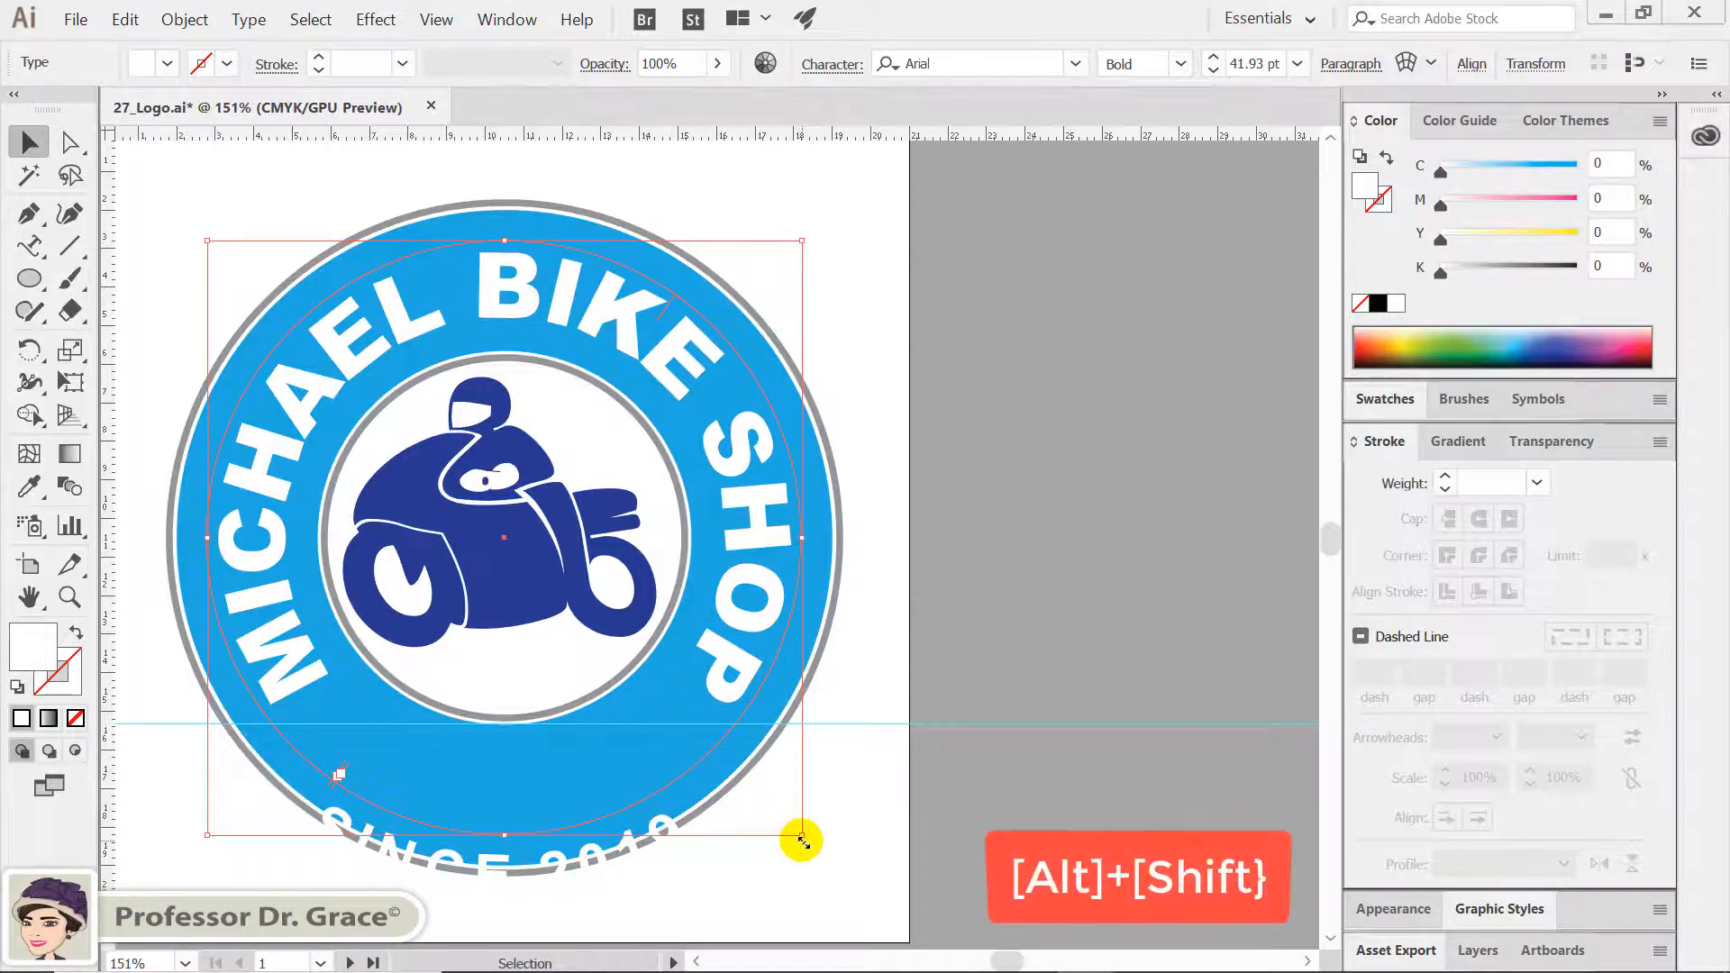
pyautogui.moveTo(801, 841); pyautogui.dragTo(723, 756)
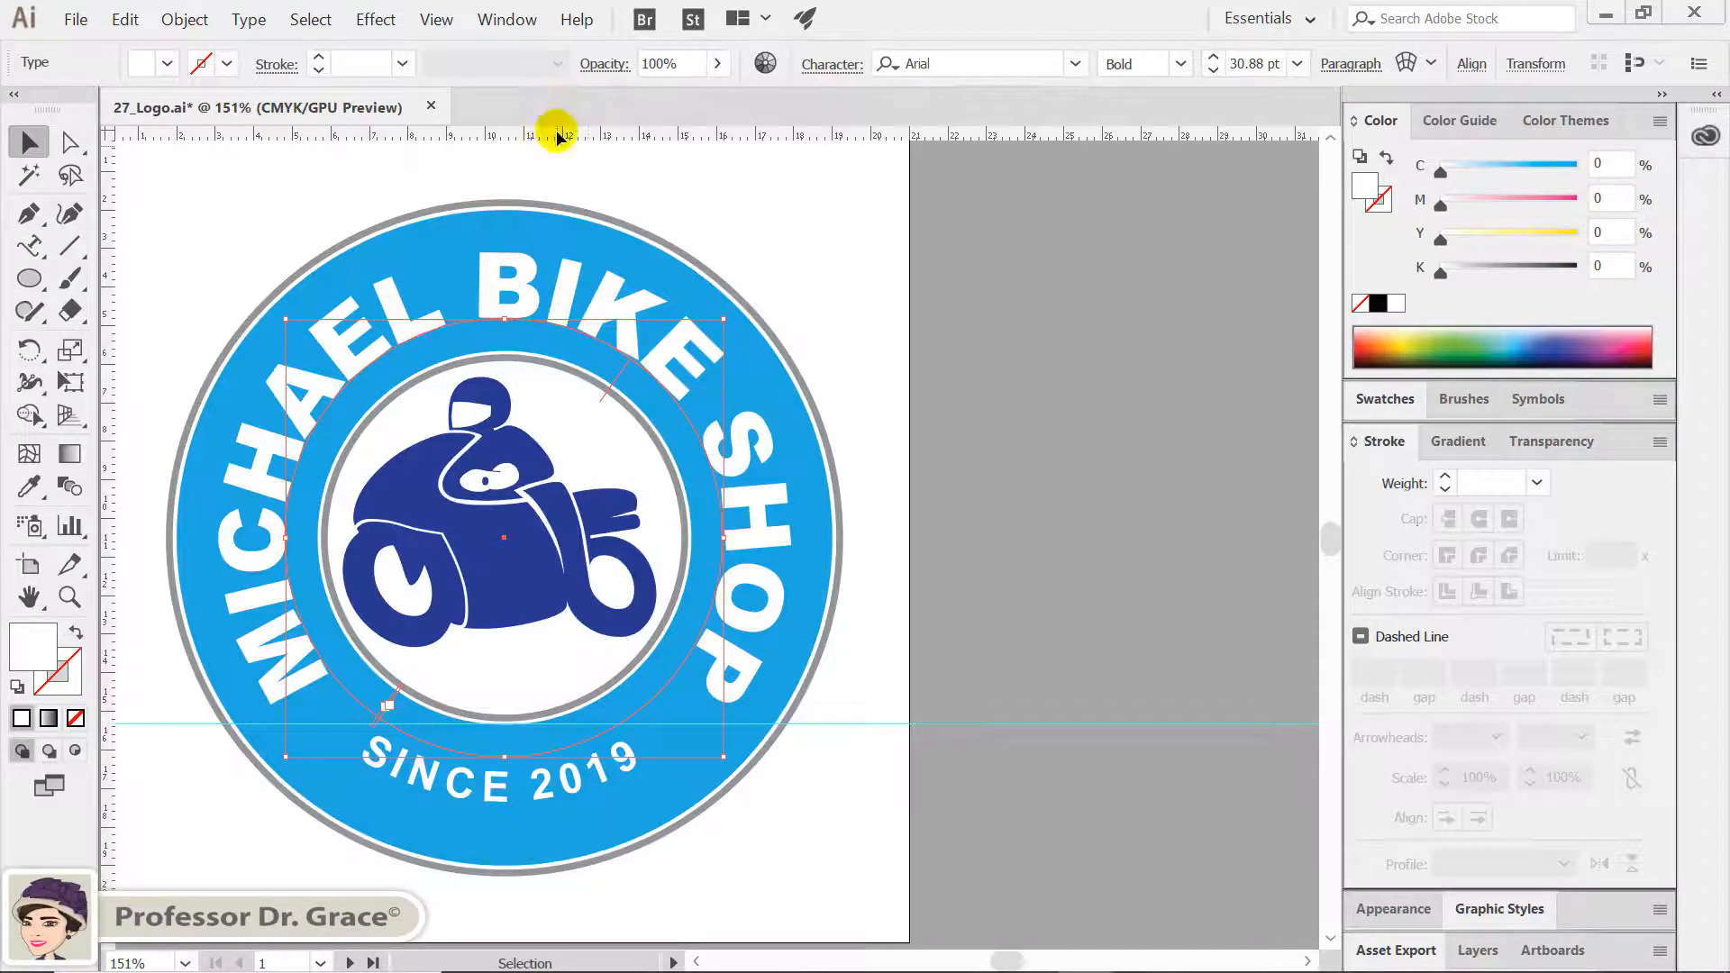
# Add a second horizontal guide just below the first and slide "SINCE 2019" slightly along its path to center it at the ring's bottom
pyautogui.click(570, 779)
pyautogui.moveTo(566, 747); pyautogui.dragTo(560, 735)
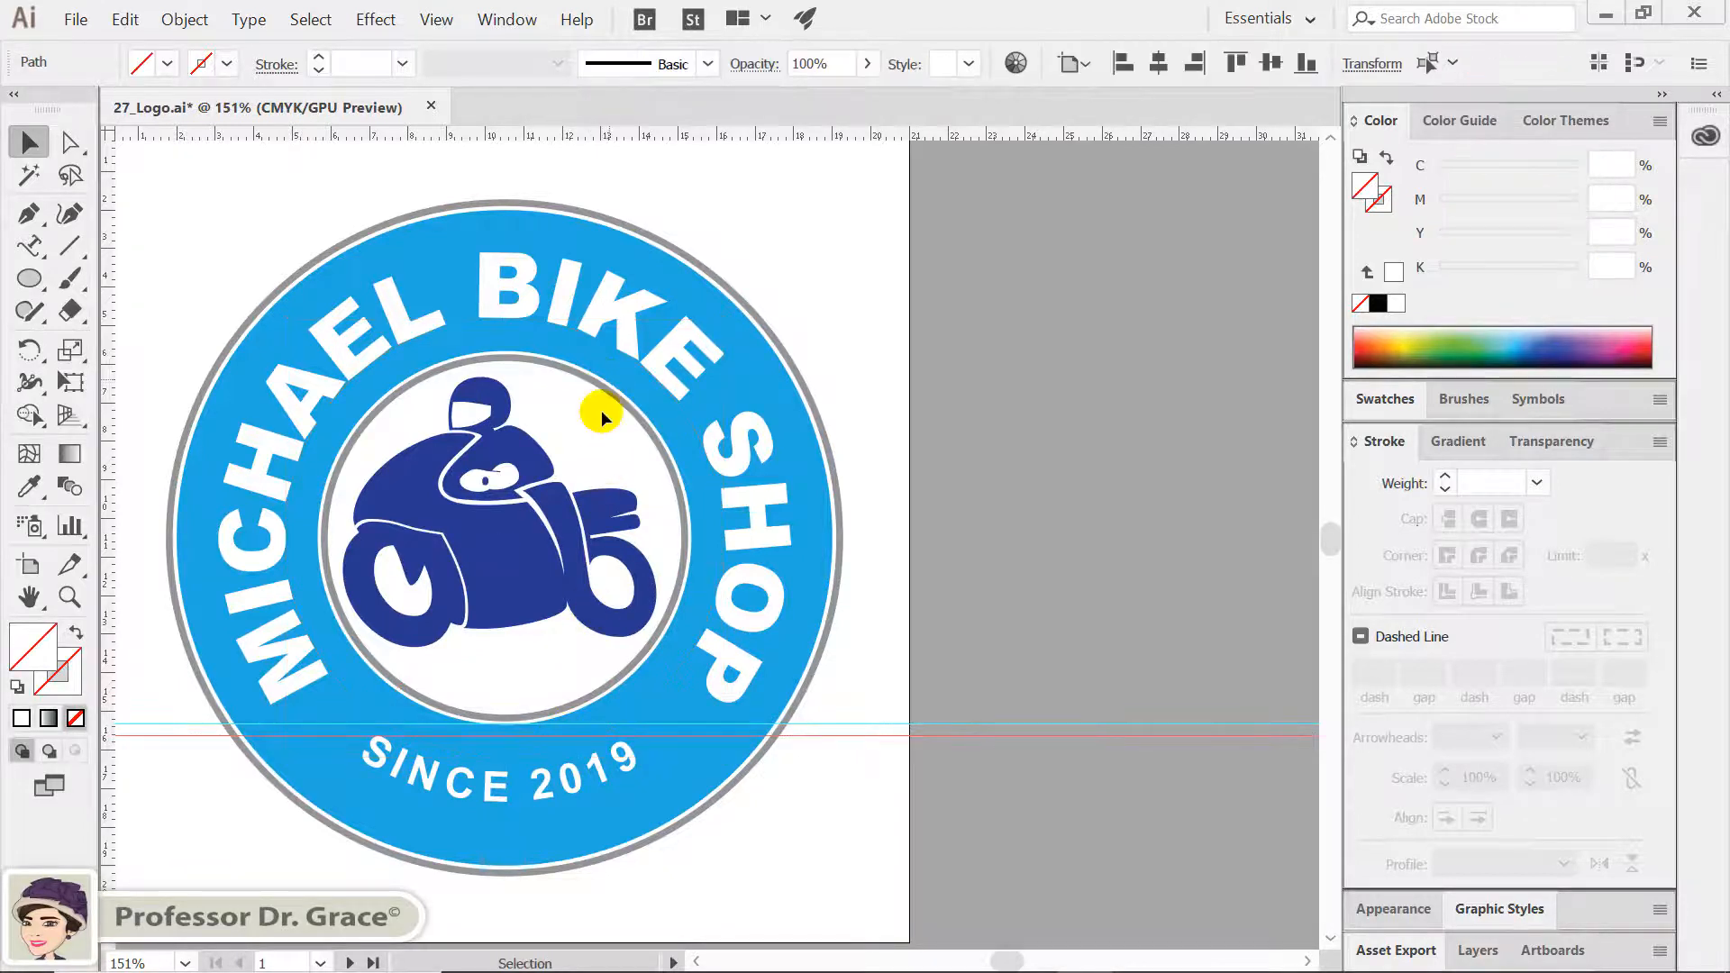
pyautogui.click(552, 793)
pyautogui.click(629, 372)
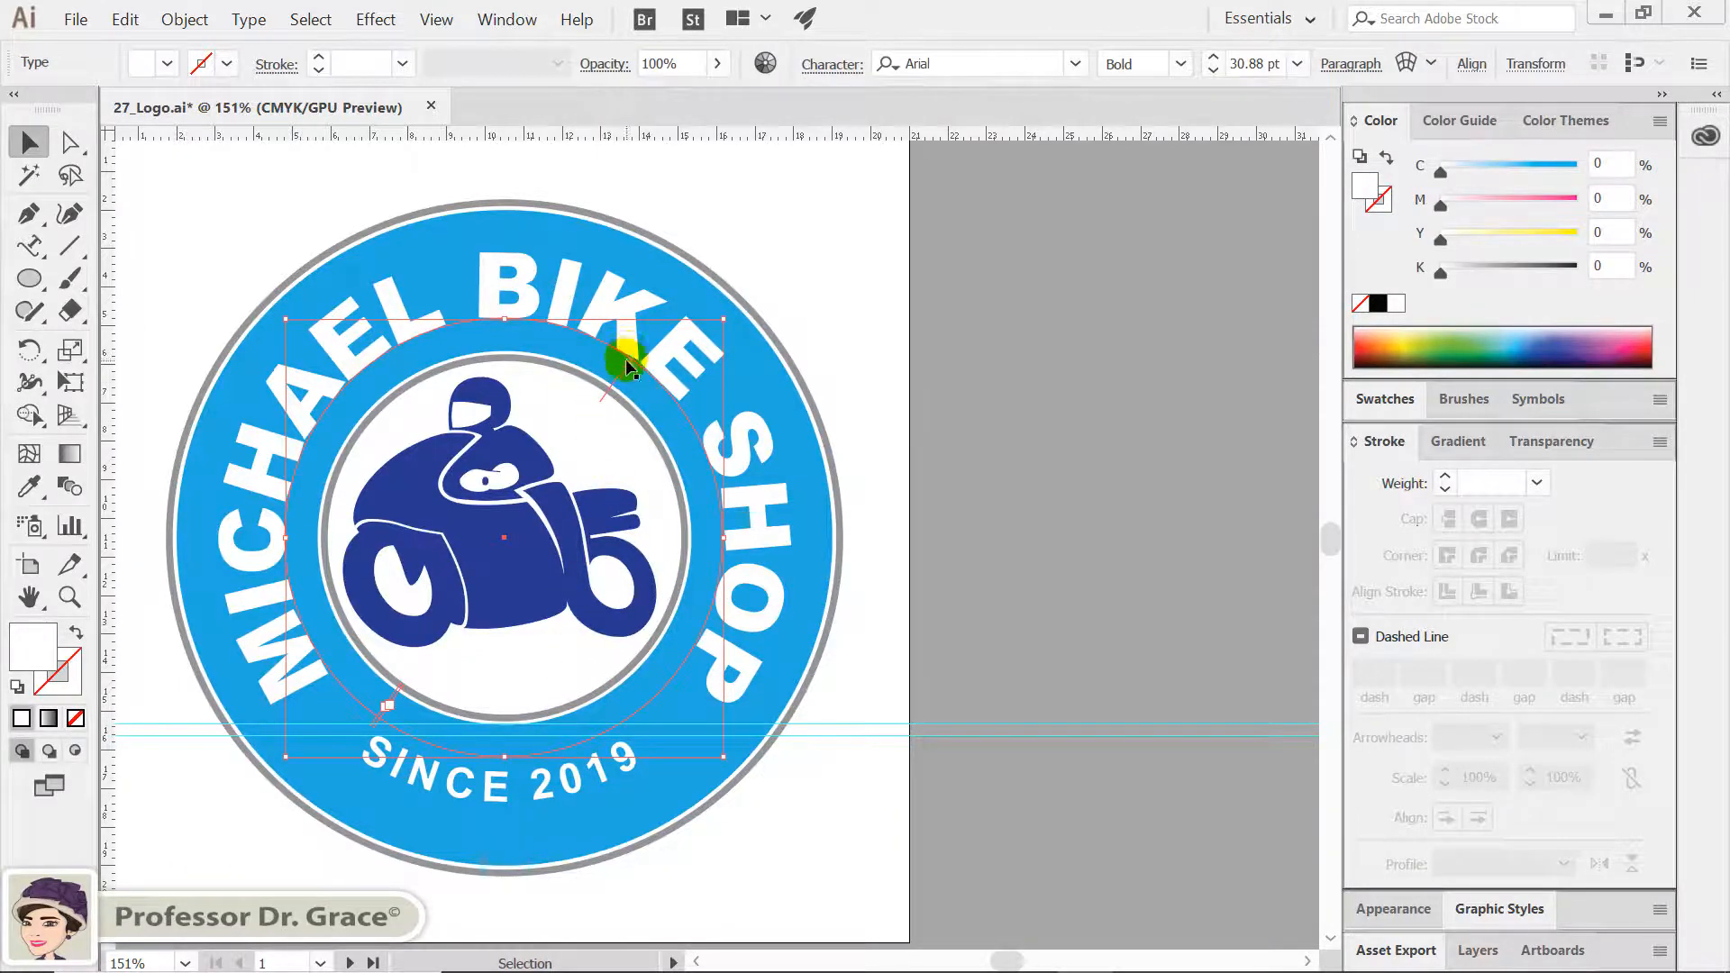
pyautogui.moveTo(626, 364); pyautogui.dragTo(625, 371)
pyautogui.click(814, 791)
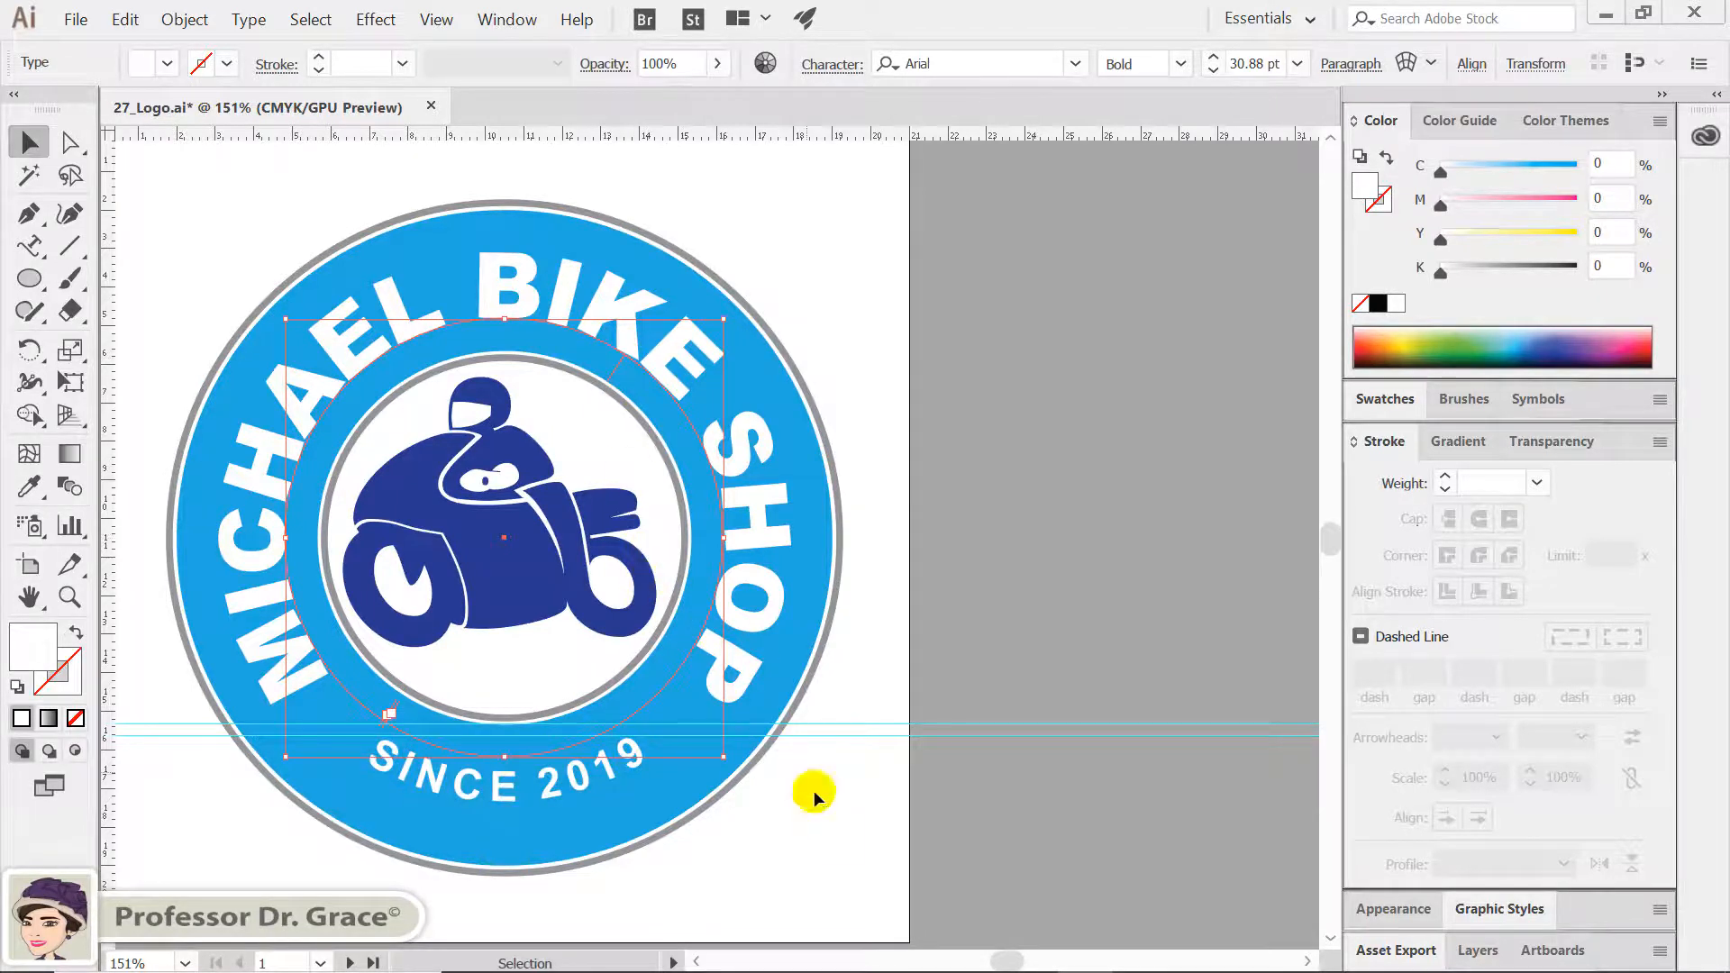
# Draw a small white circle on the upper guide between the headline's start and "SINCE 2019", and duplicate it horizontally to the opposite side
pyautogui.click(31, 353)
pyautogui.click(30, 279)
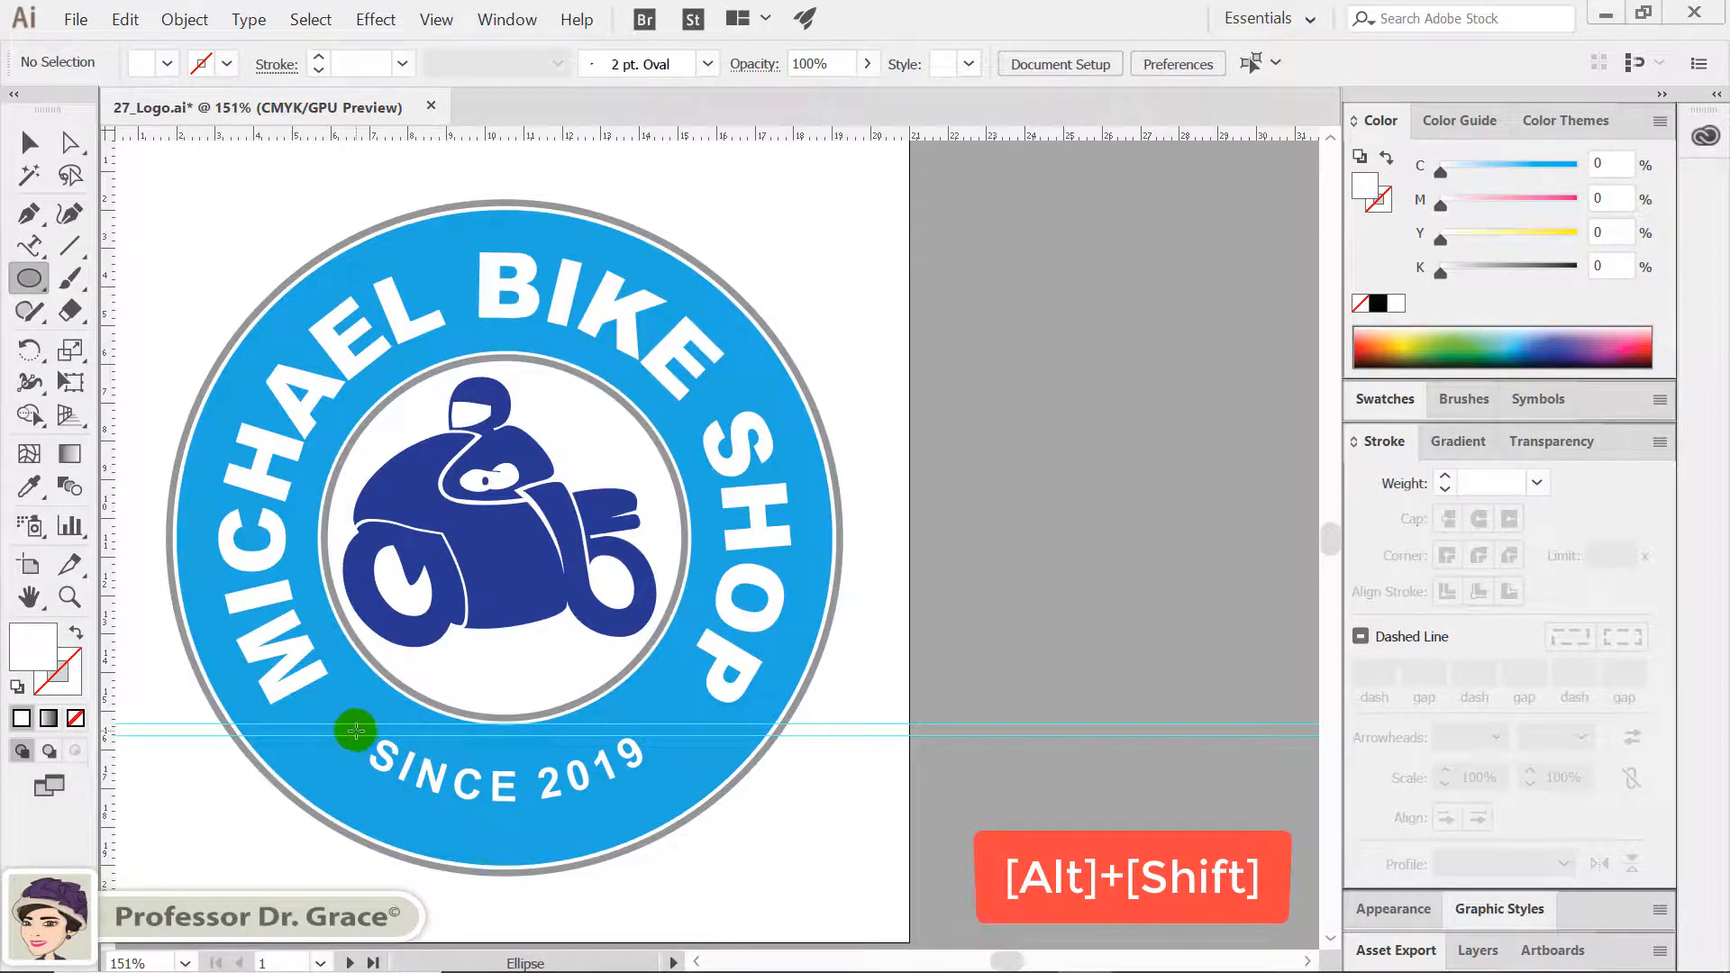
pyautogui.moveTo(333, 723); pyautogui.dragTo(348, 738)
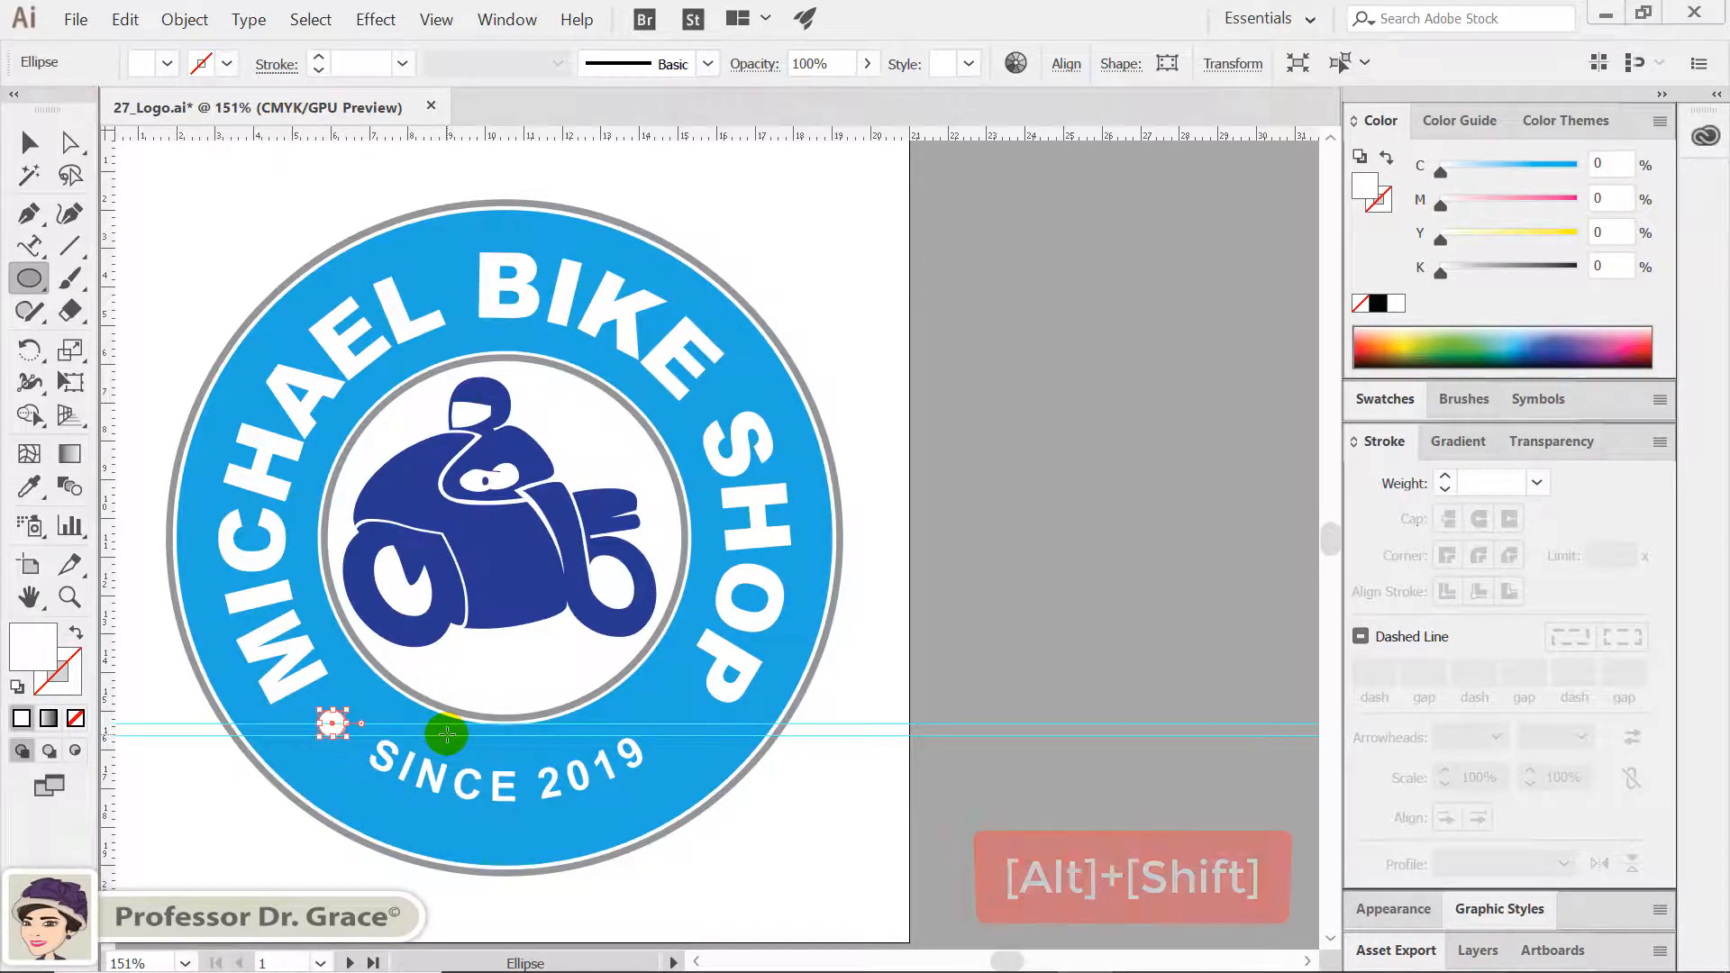
pyautogui.press('v')
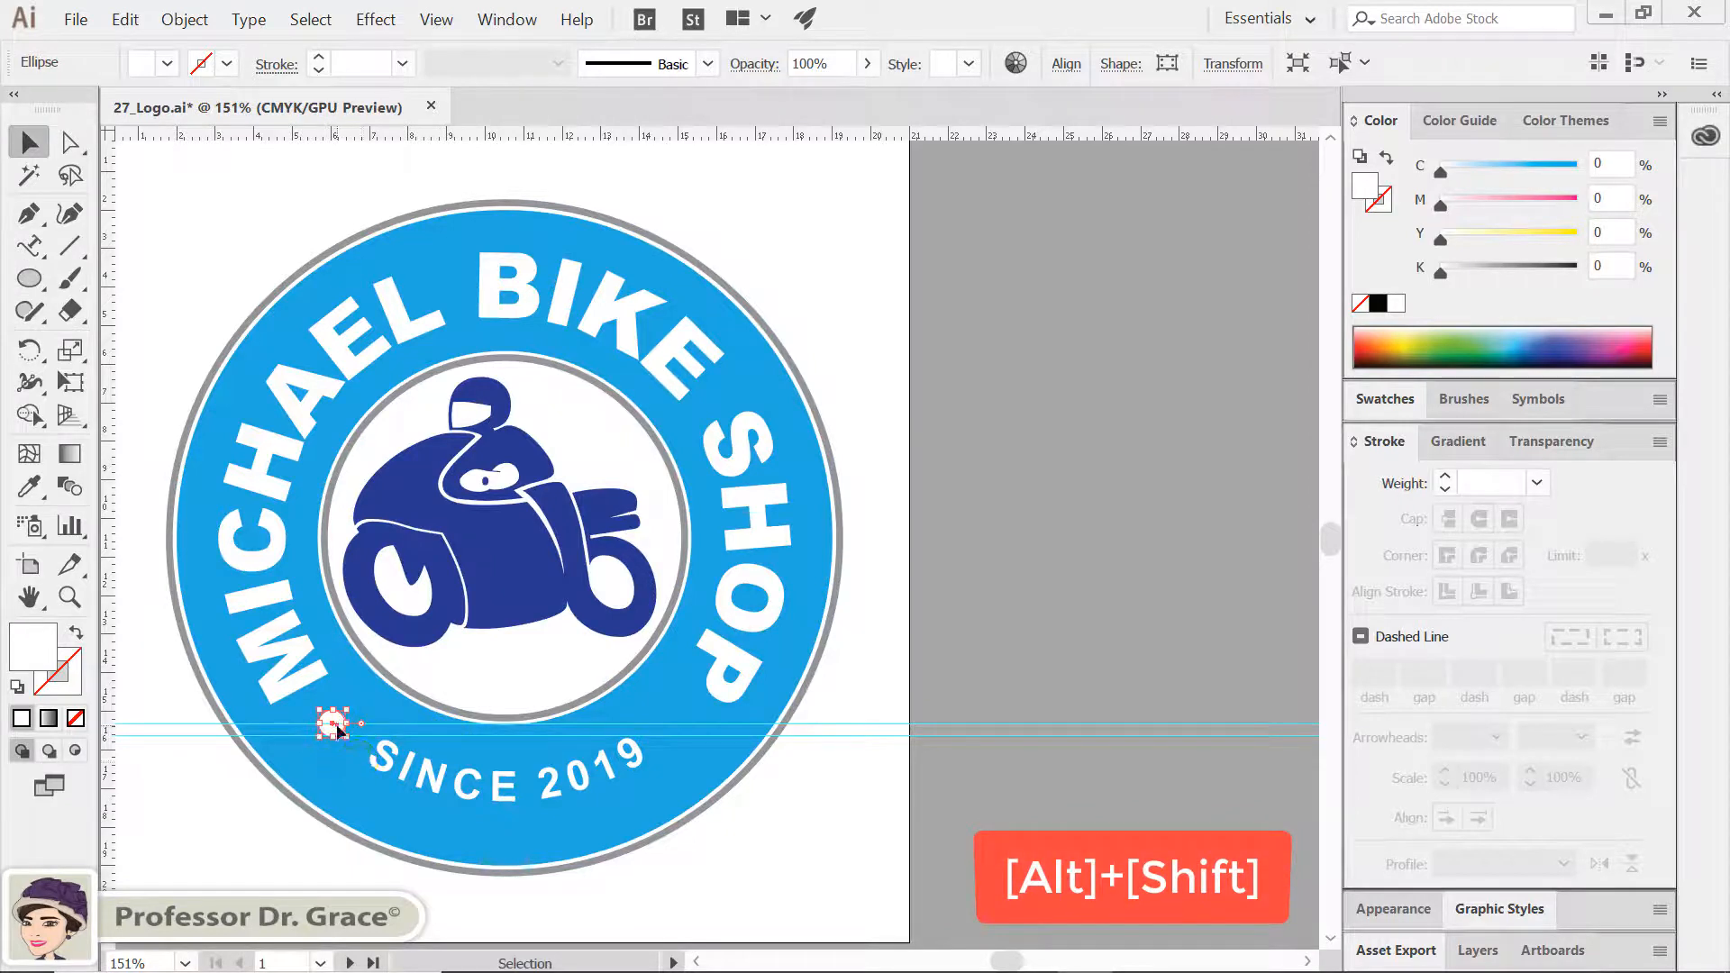
pyautogui.moveTo(338, 729); pyautogui.dragTo(691, 755)
pyautogui.hotkey('ctrl', 'r')
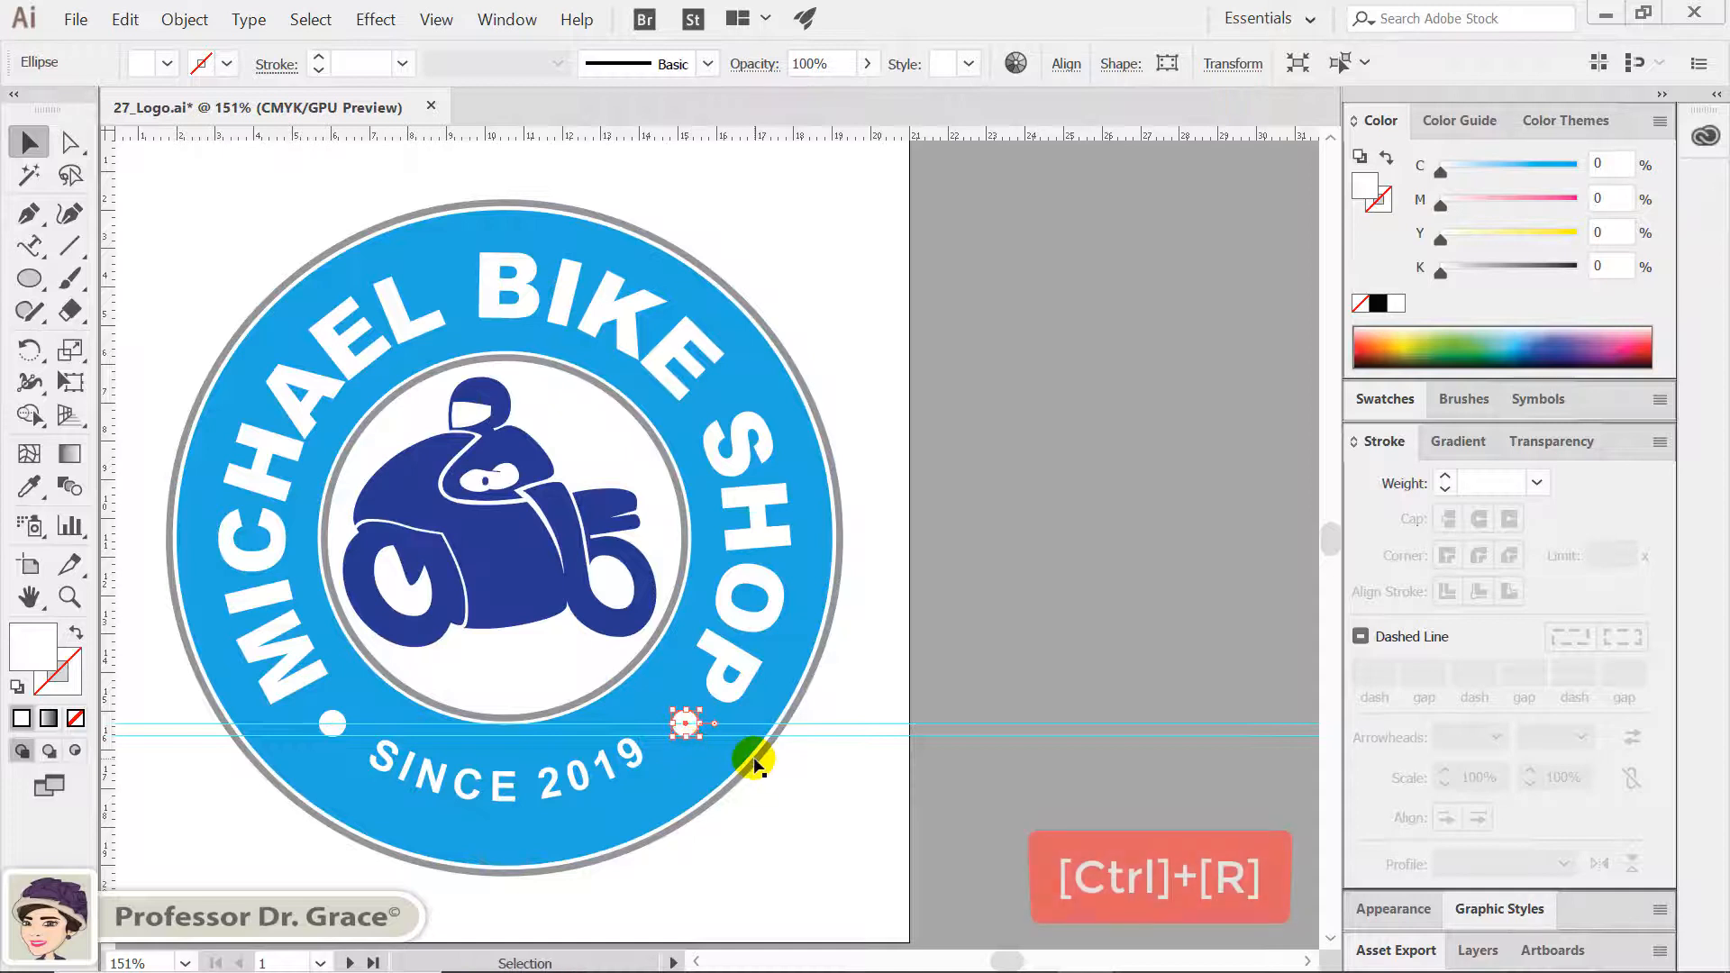
pyautogui.click(784, 782)
# Hide the rulers and guides and fit the whole artboard in the window
pyautogui.hotkey('ctrl', 'r')
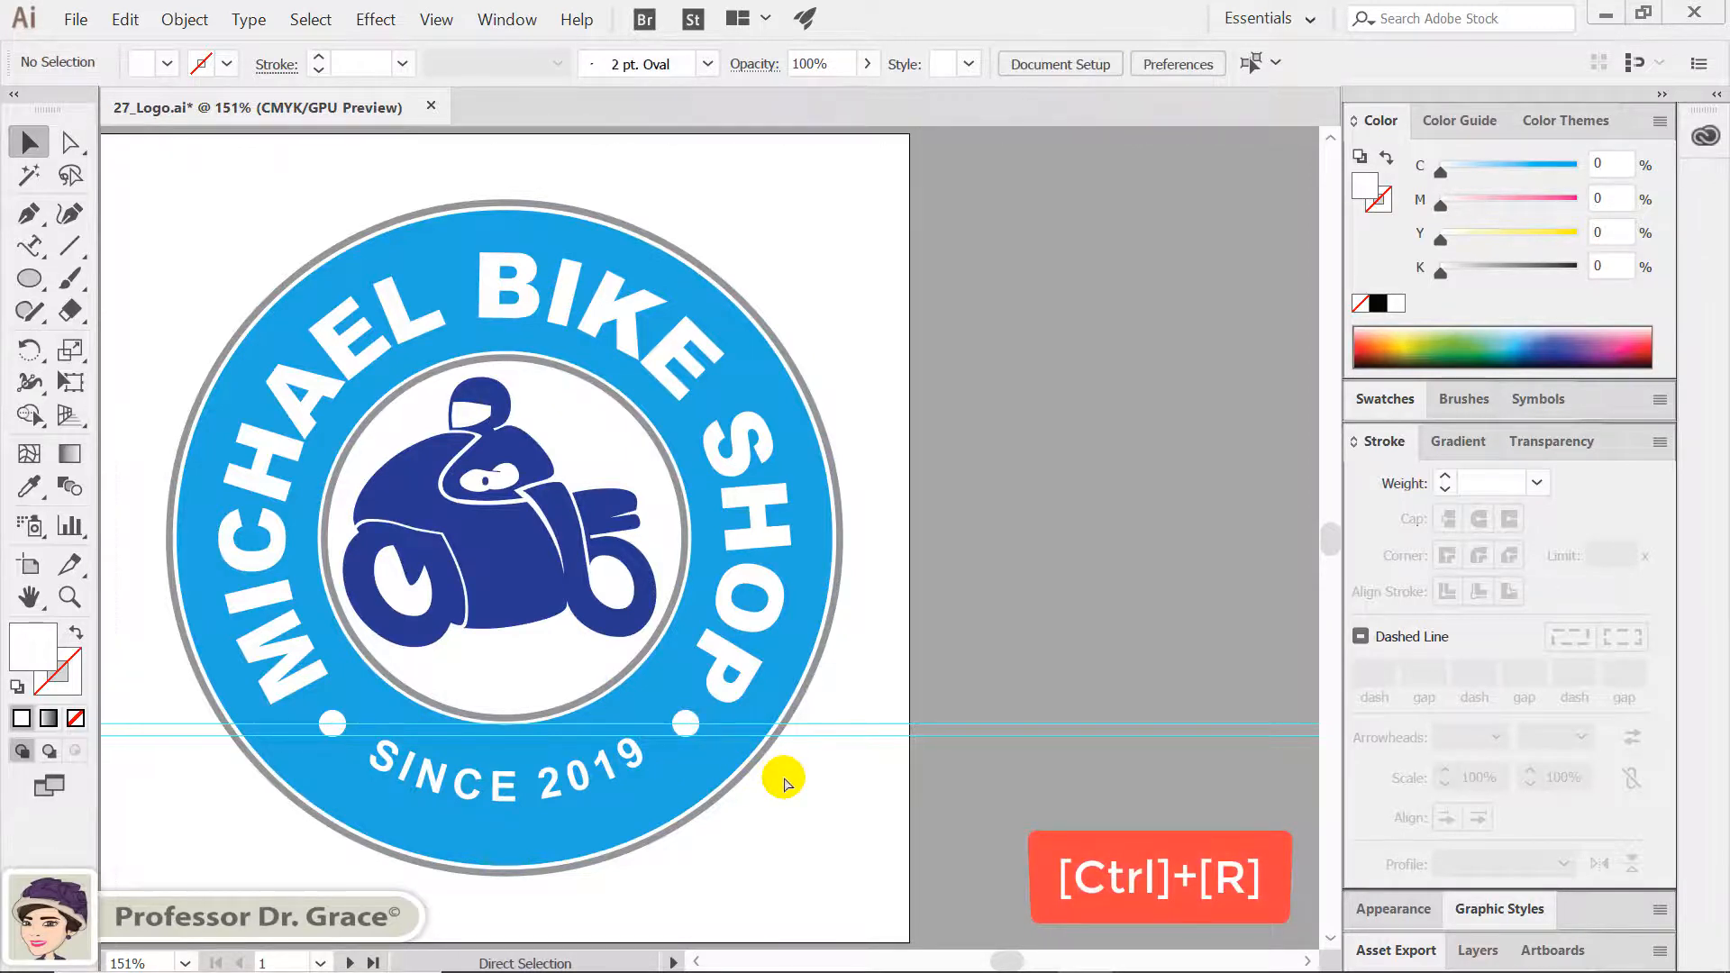
pyautogui.hotkey('ctrl', ';')
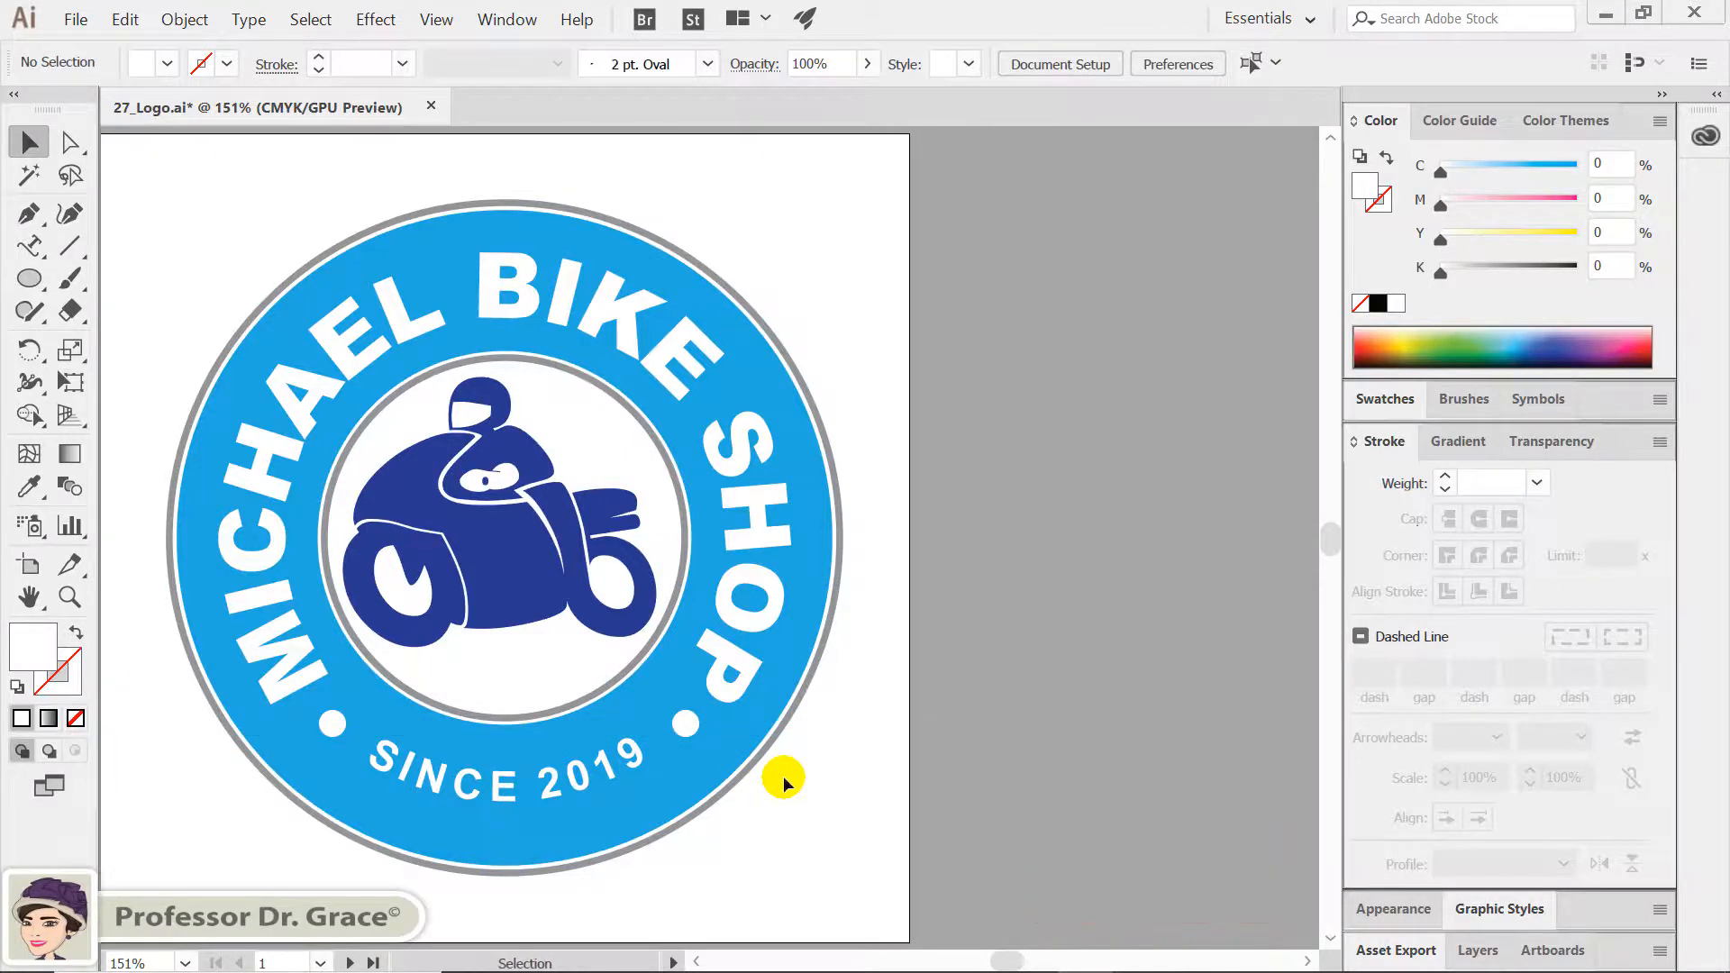
pyautogui.hotkey('ctrl', '0')
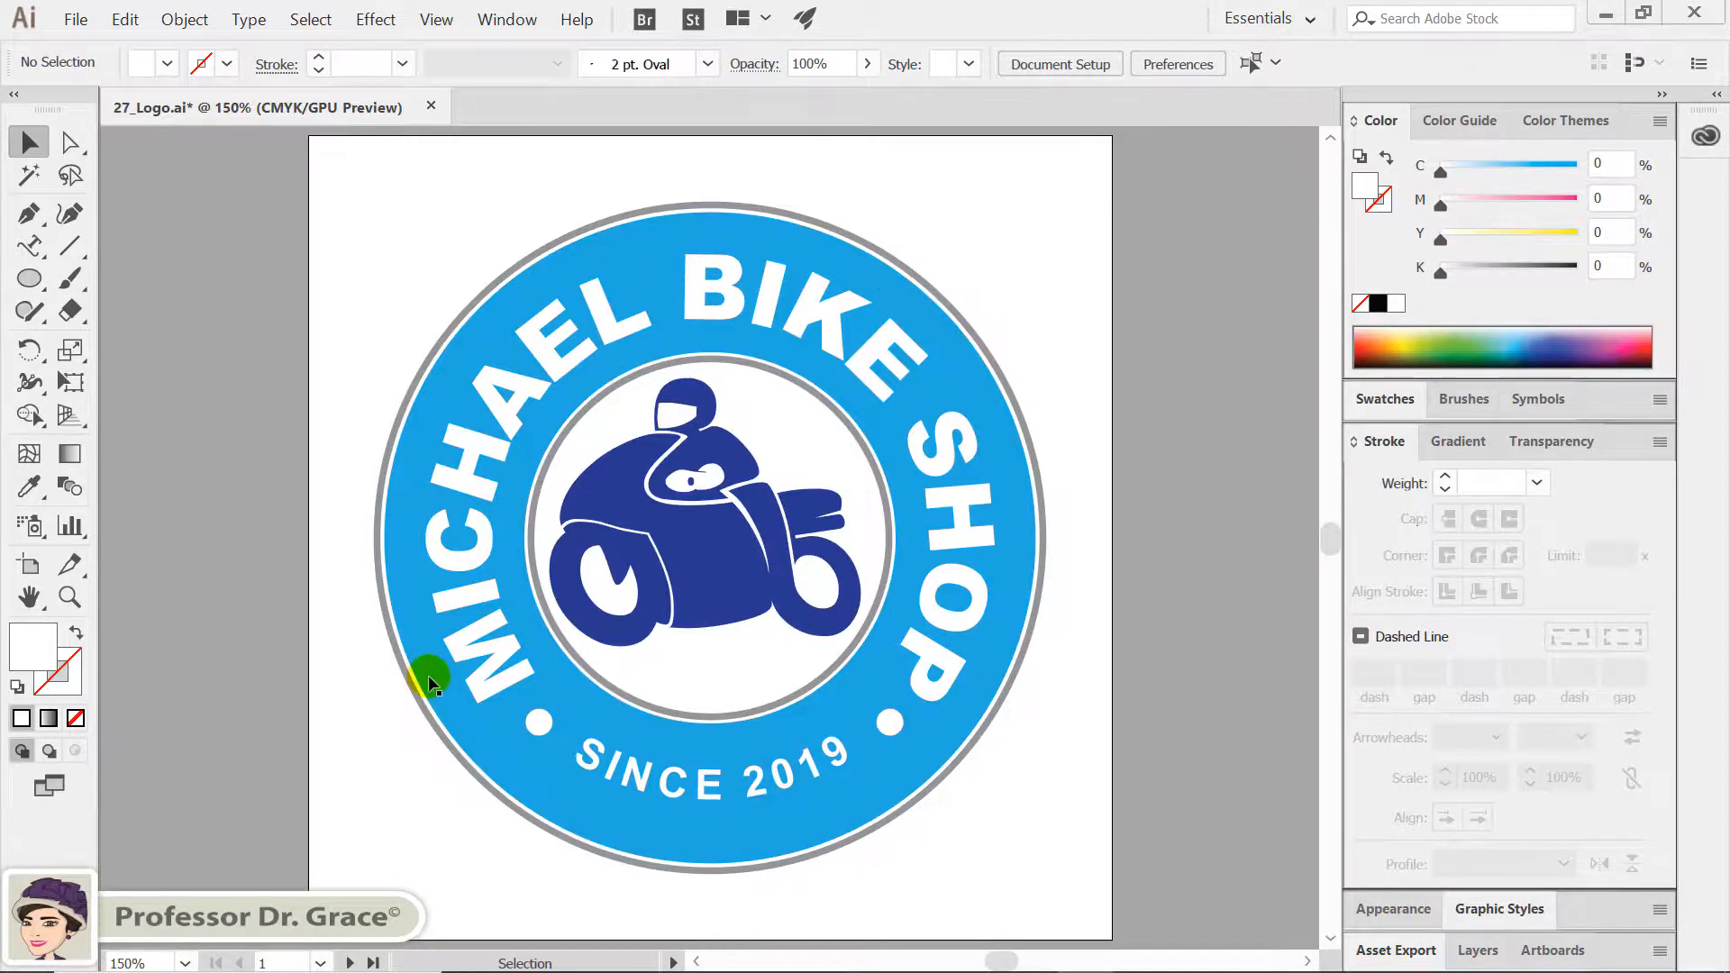
pyautogui.click(1065, 845)
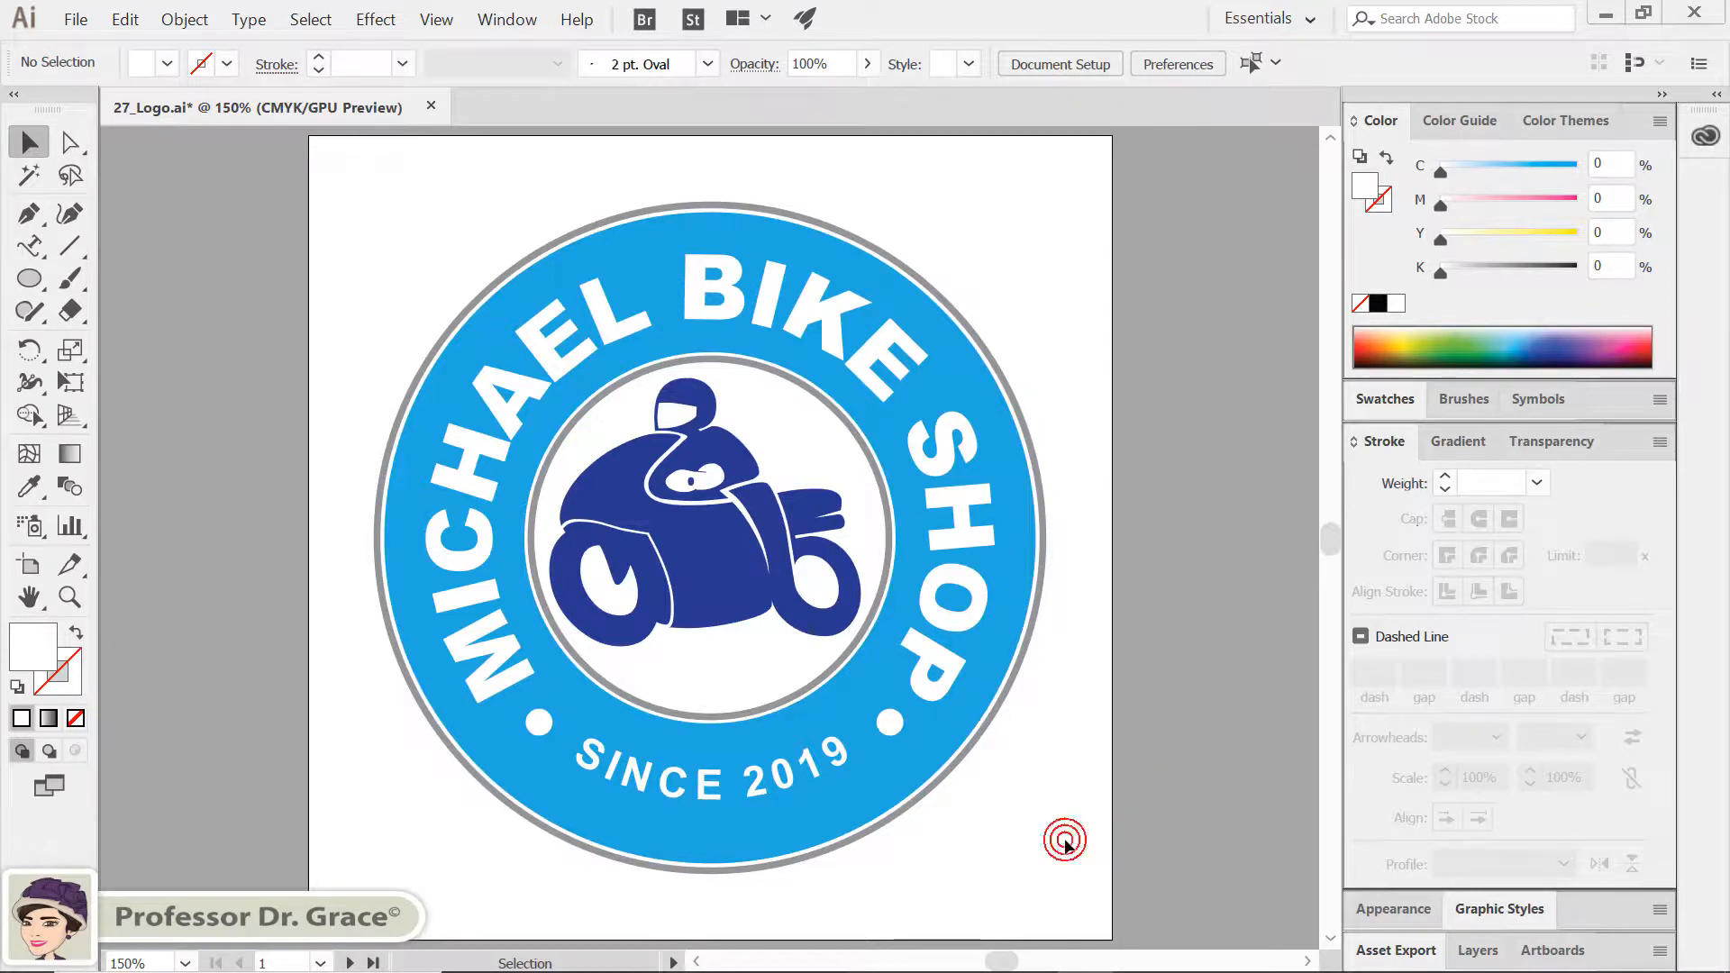